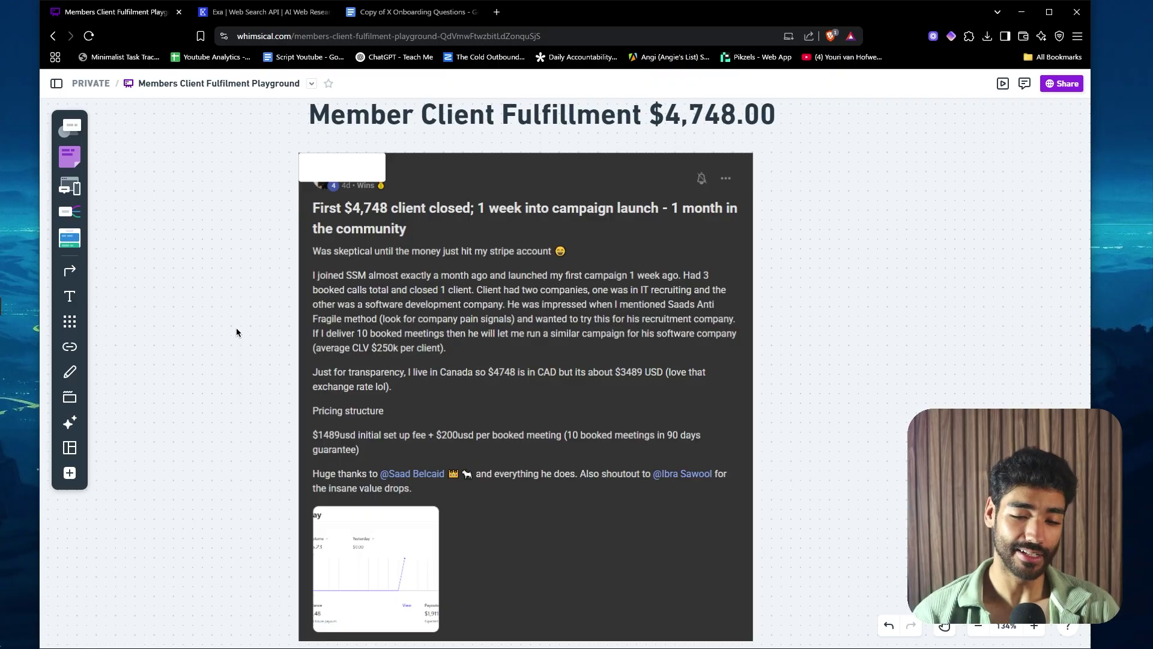
- Examine the member's $4,748 client win post on the board, including its pricing structure and payment chart
{"action": "scroll", "coordinate": [395, 275], "scroll_direction": "up", "scroll_amount": 5}
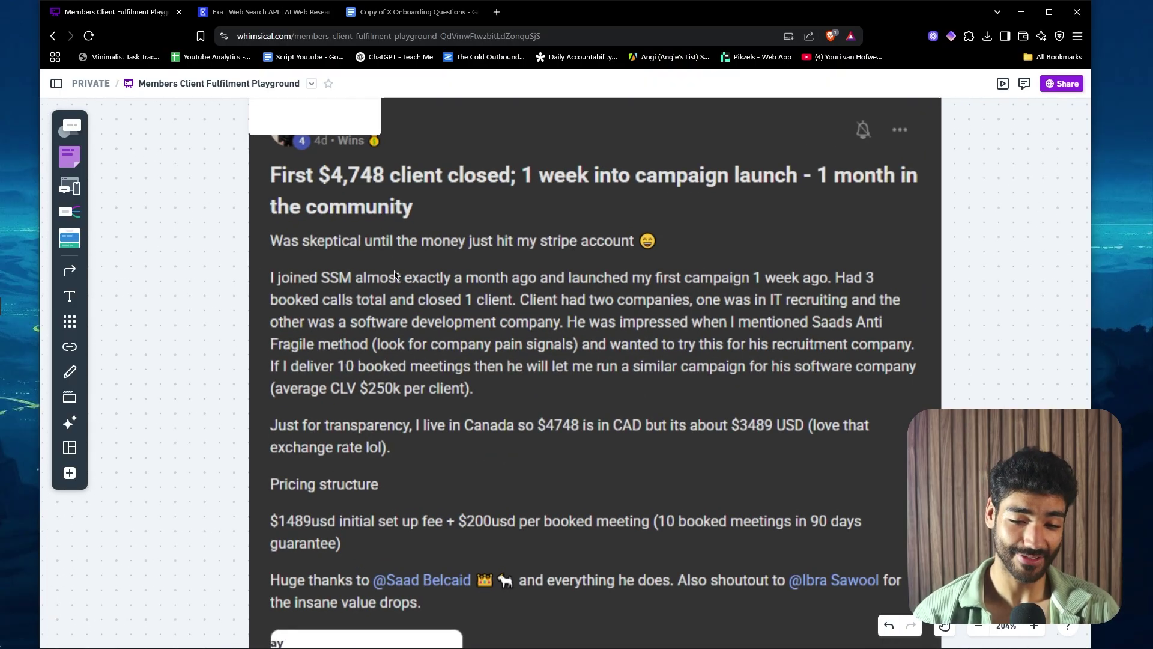
{"action": "scroll", "coordinate": [394, 274], "scroll_direction": "down", "scroll_amount": 3}
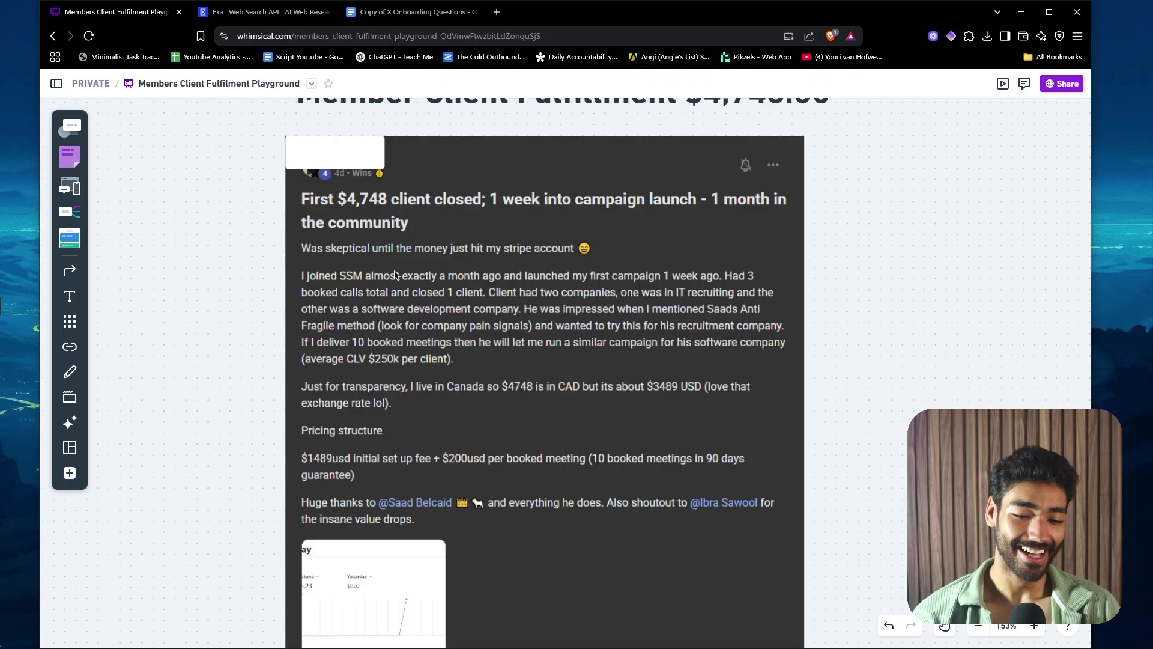
{"action": "scroll", "coordinate": [394, 275], "scroll_direction": "up", "scroll_amount": 2}
{"action": "scroll", "coordinate": [394, 275], "scroll_direction": "down", "scroll_amount": 2}
{"action": "scroll", "coordinate": [394, 275], "scroll_direction": "up", "scroll_amount": 3}
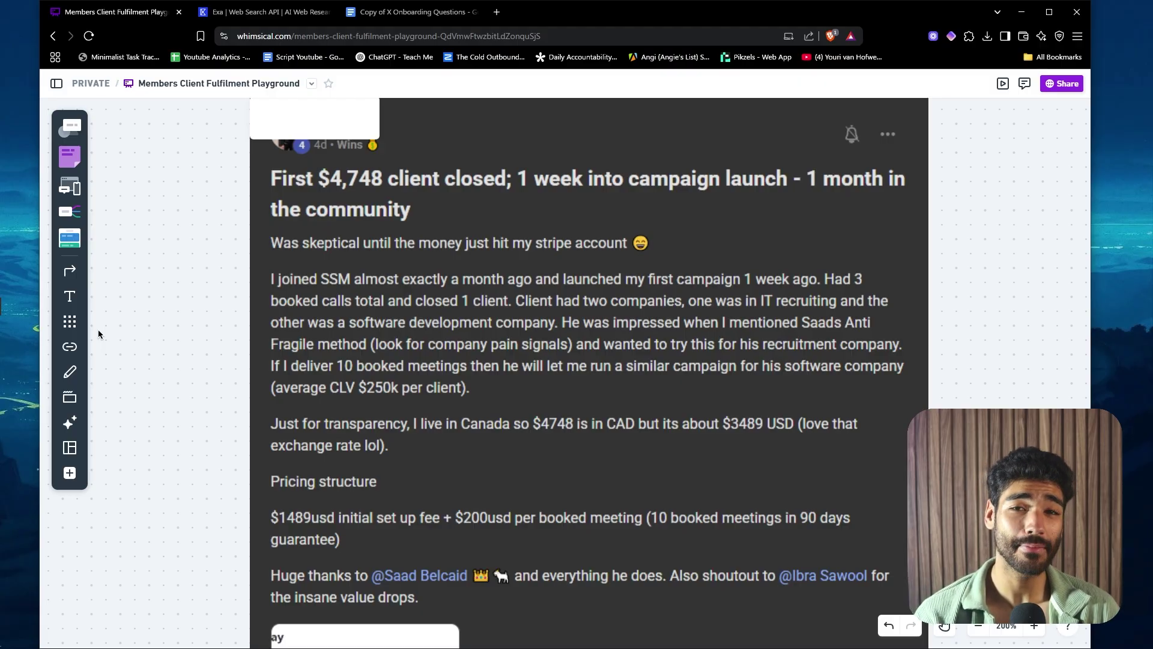
{"action": "scroll", "coordinate": [99, 334], "scroll_direction": "down", "scroll_amount": 3}
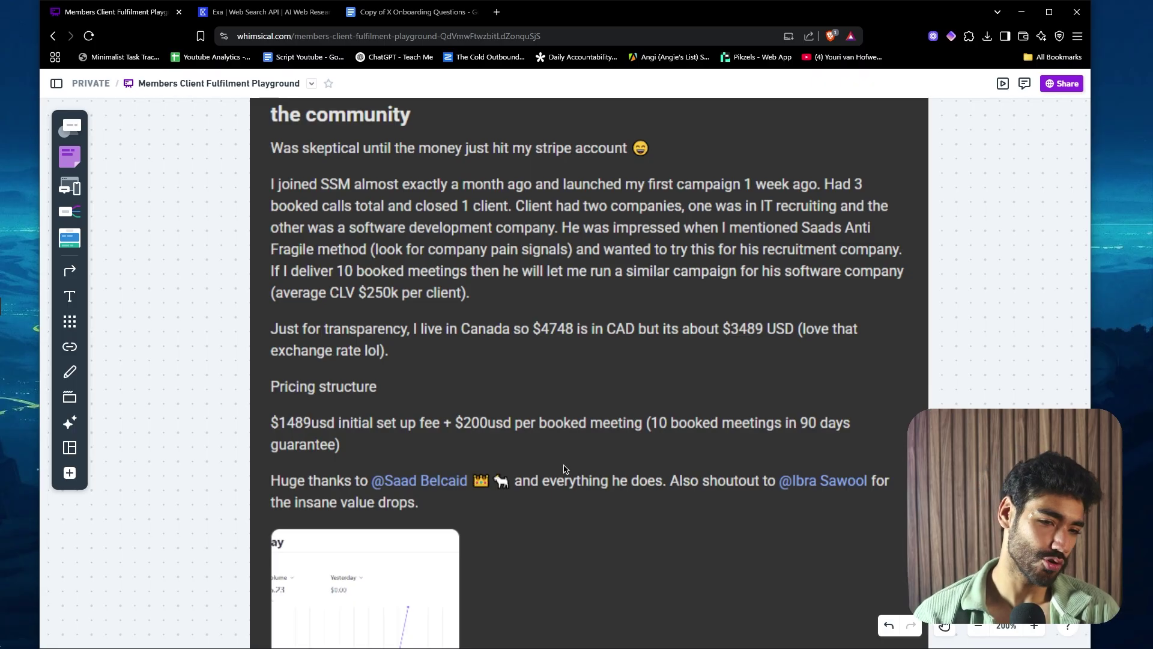
{"action": "scroll", "coordinate": [601, 478], "scroll_direction": "down", "scroll_amount": 5}
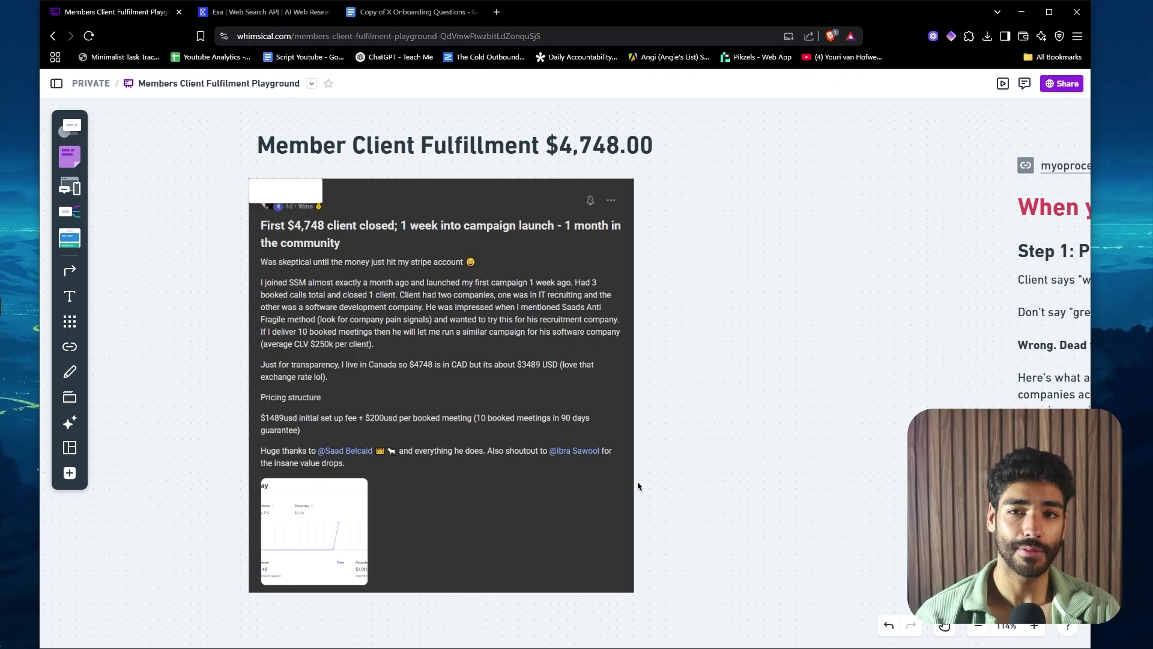
{"action": "scroll", "coordinate": [841, 452], "scroll_direction": "down", "scroll_amount": 5}
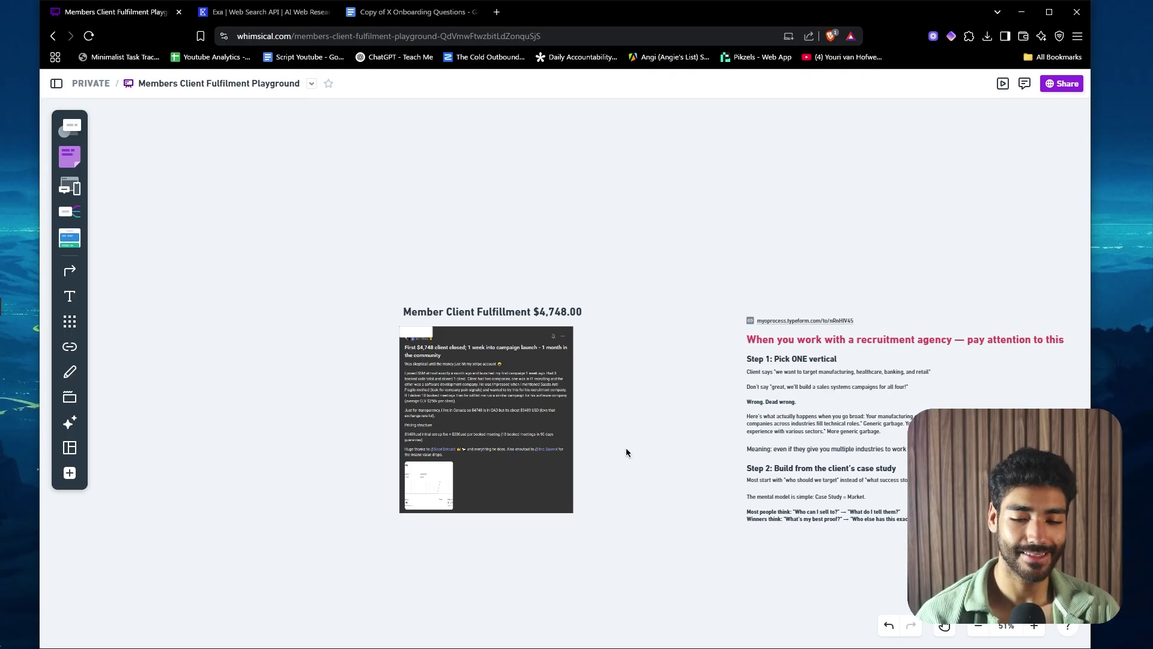
{"action": "scroll", "coordinate": [626, 449], "scroll_direction": "up", "scroll_amount": 5}
{"action": "scroll", "coordinate": [626, 449], "scroll_direction": "up", "scroll_amount": 3}
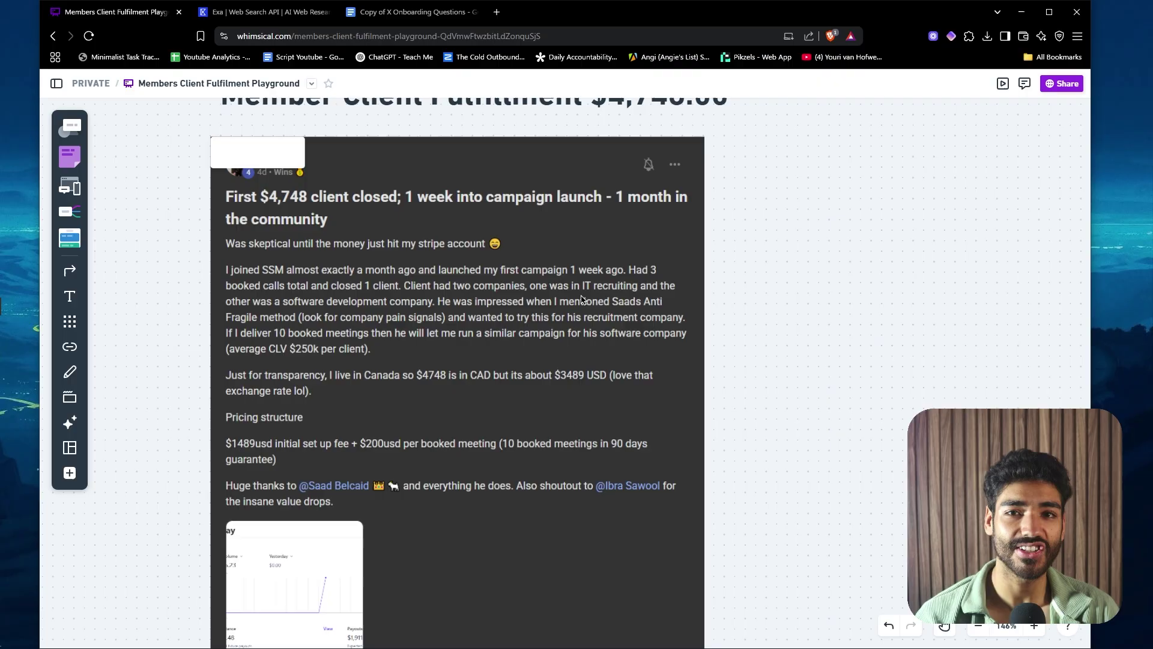
- Open the onboarding form link above the recruitment agency notes, review its introduction and start the form
{"action": "scroll", "coordinate": [581, 298], "scroll_direction": "right", "scroll_amount": 5}
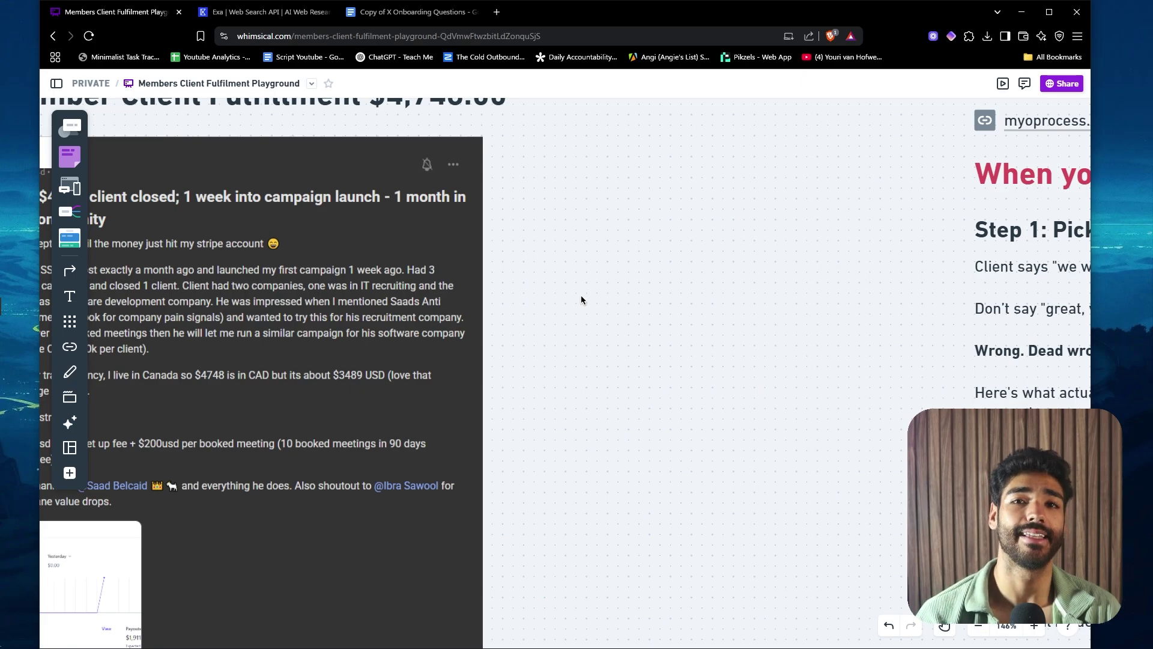
{"action": "key", "text": "shift+1"}
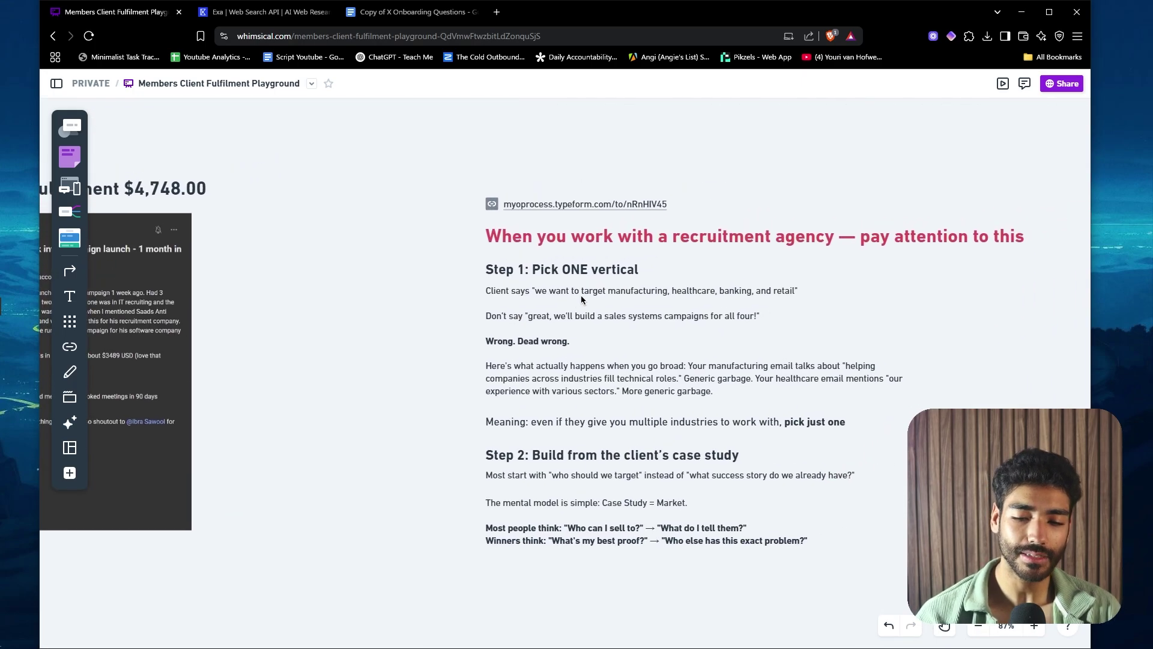
{"action": "scroll", "coordinate": [581, 294], "scroll_direction": "up", "scroll_amount": 2}
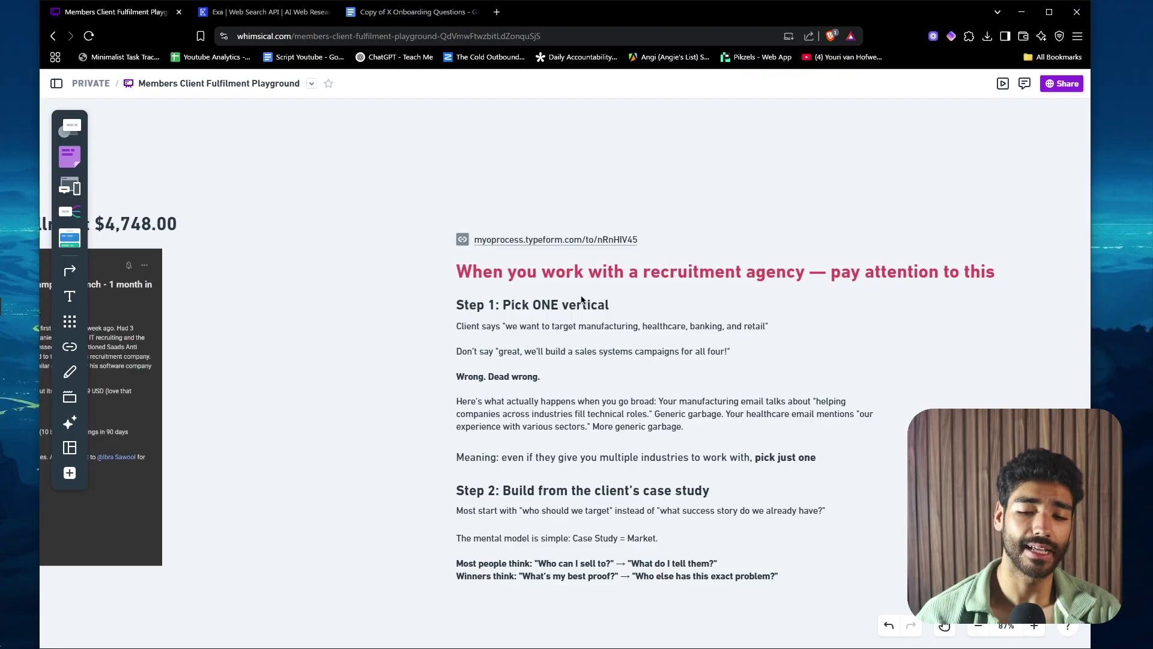
{"action": "left_click", "coordinate": [543, 254]}
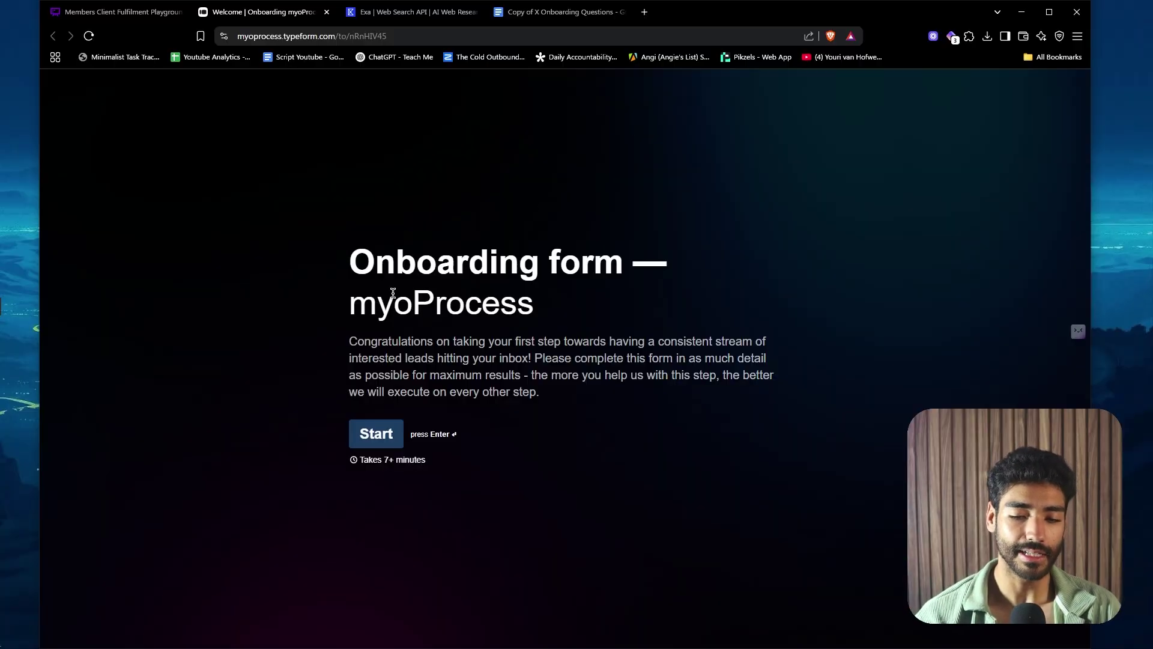
{"action": "left_click_drag", "start_coordinate": [308, 279], "coordinate": [557, 346]}
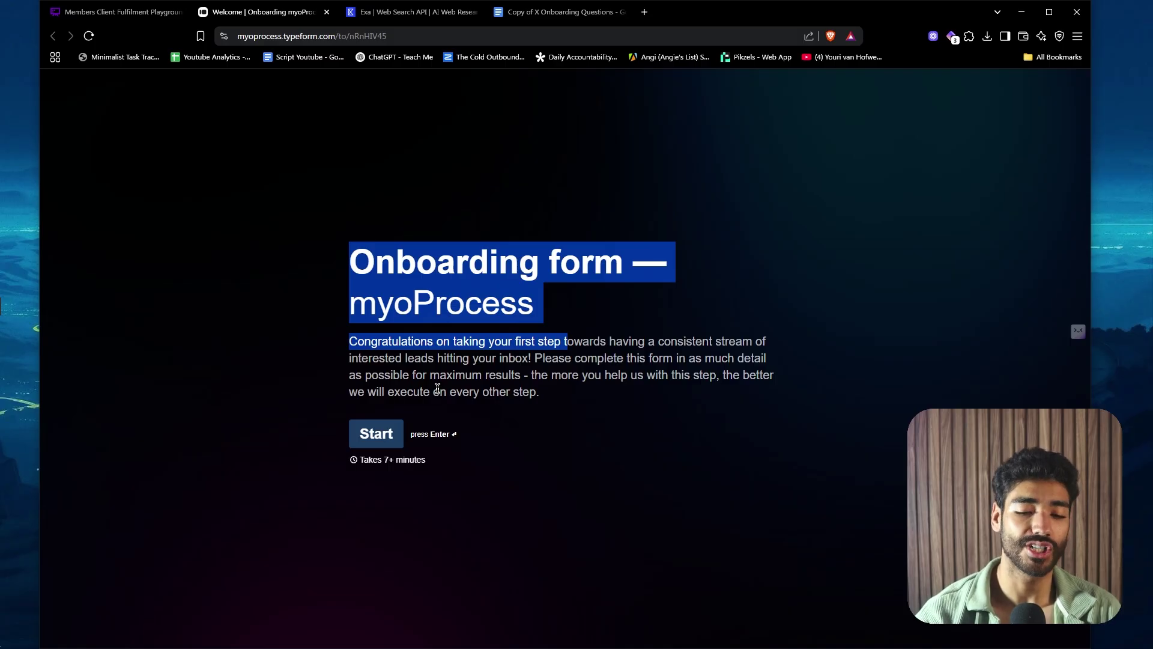
{"action": "double_click", "coordinate": [451, 354]}
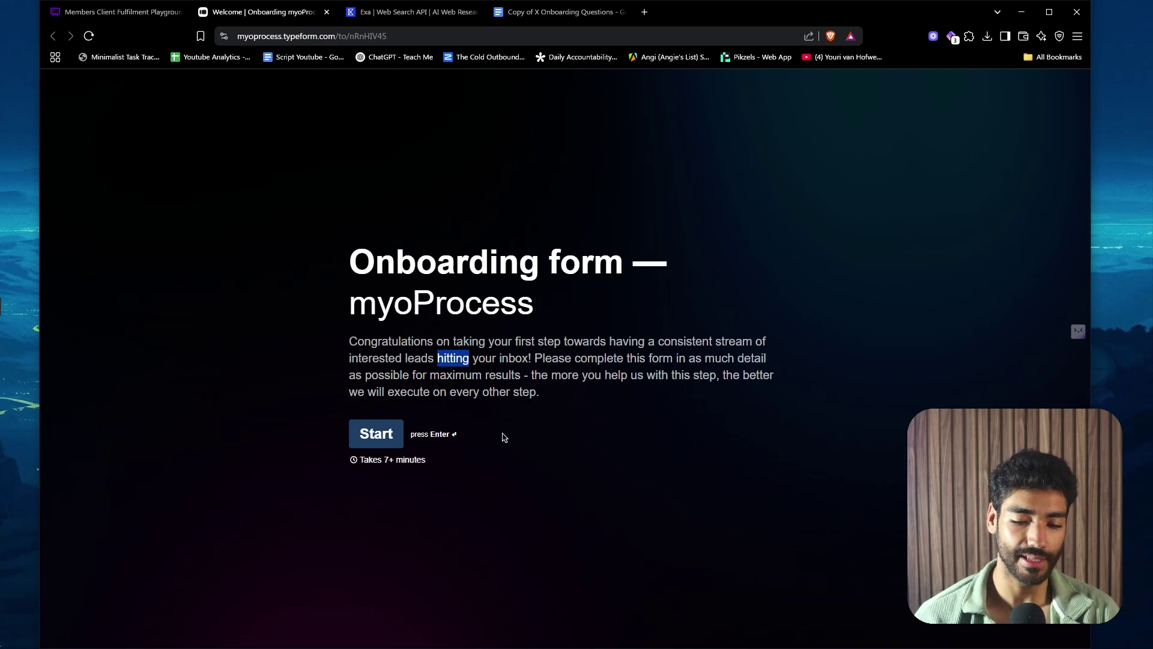
{"action": "left_click", "coordinate": [379, 436]}
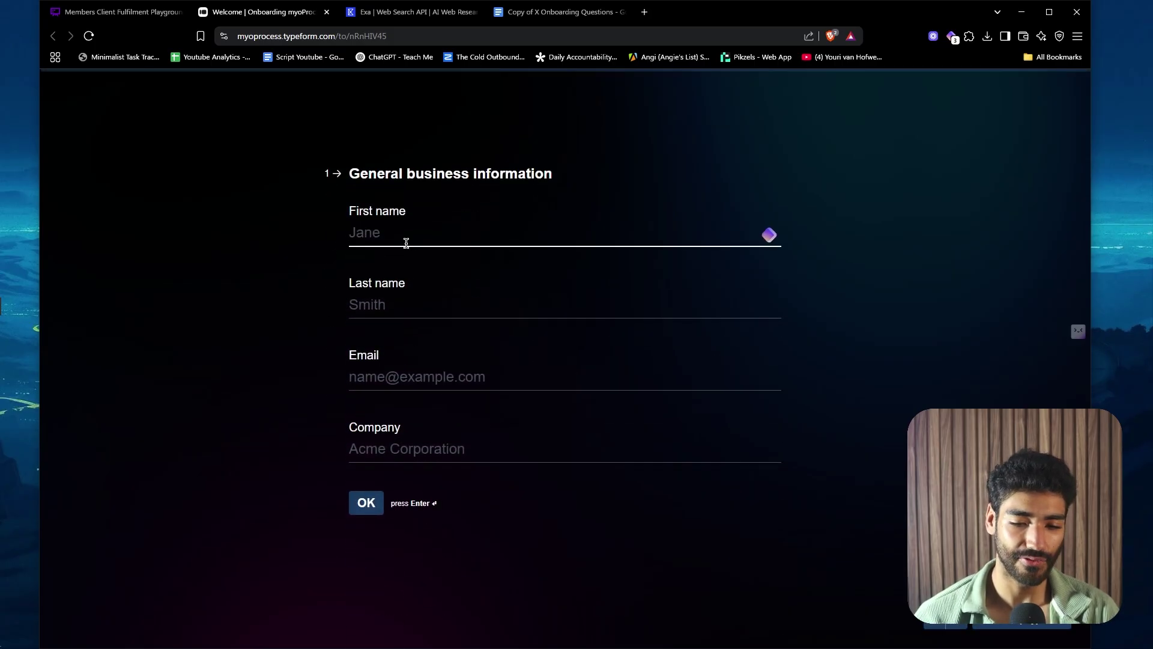
- Fill in the general business information with the first name, last name, email and company myoProcess, and submit the page
{"action": "type", "text": "Saad"}
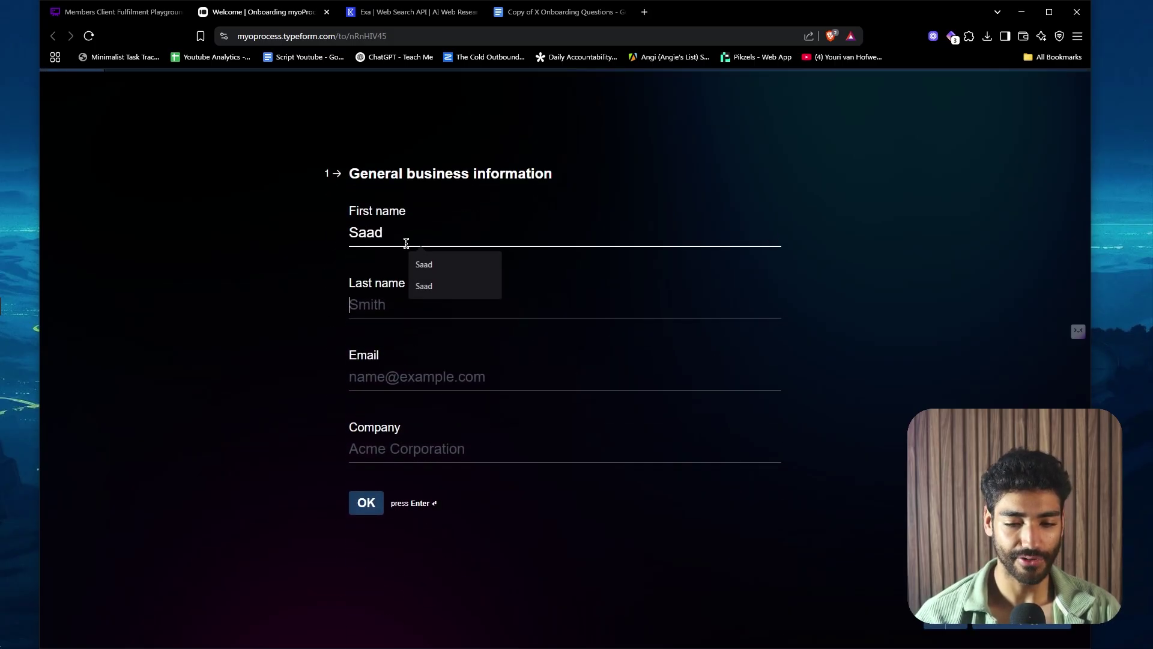
{"action": "key", "text": "Tab"}
{"action": "type", "text": "Belcaid"}
{"action": "key", "text": "Tab"}
{"action": "type", "text": "sa"}
{"action": "key", "text": "Down"}
{"action": "key", "text": "Down"}
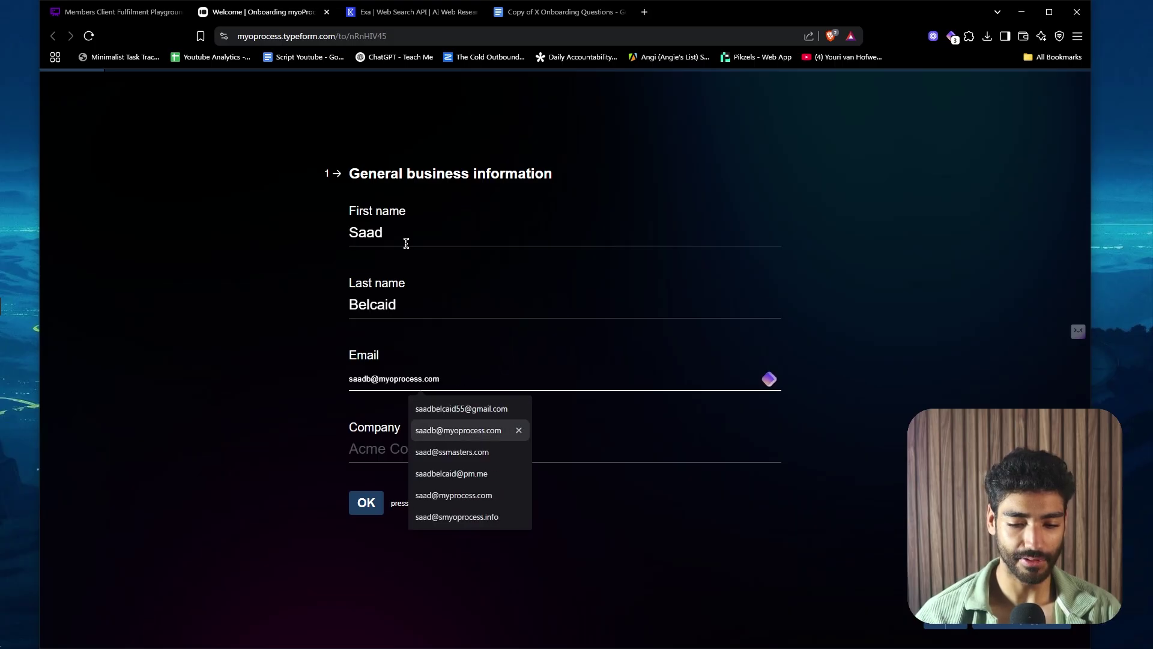
{"action": "key", "text": "Return"}
{"action": "key", "text": "Tab"}
{"action": "type", "text": "m"}
{"action": "key", "text": "Down"}
{"action": "key", "text": "Return"}
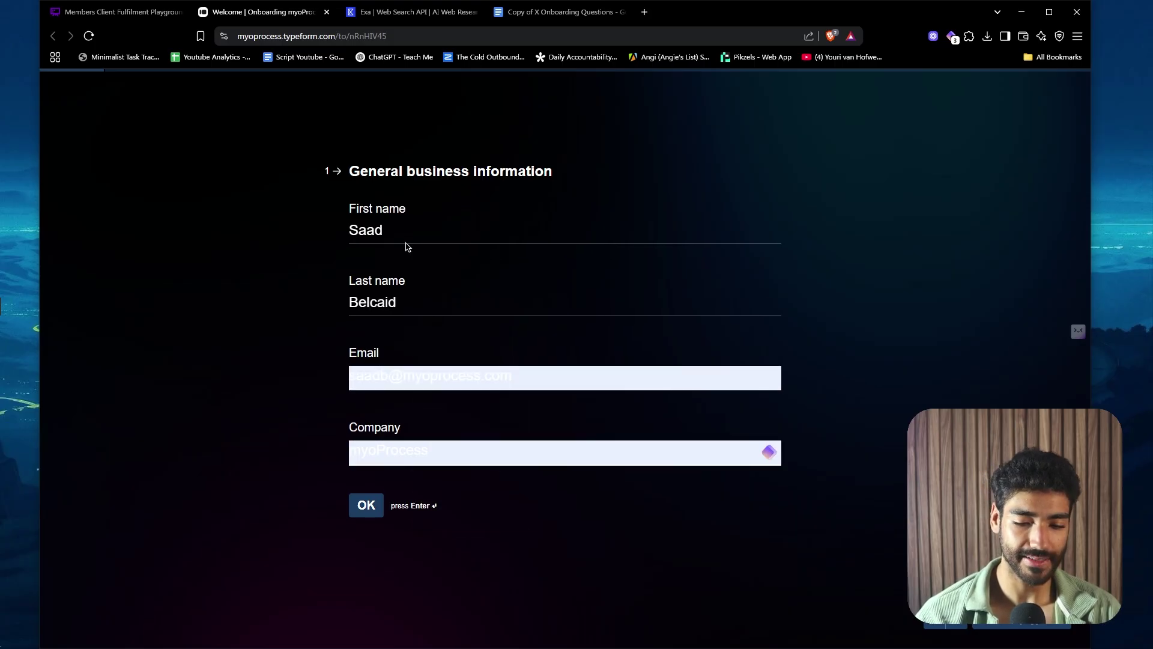
{"action": "key", "text": "Return"}
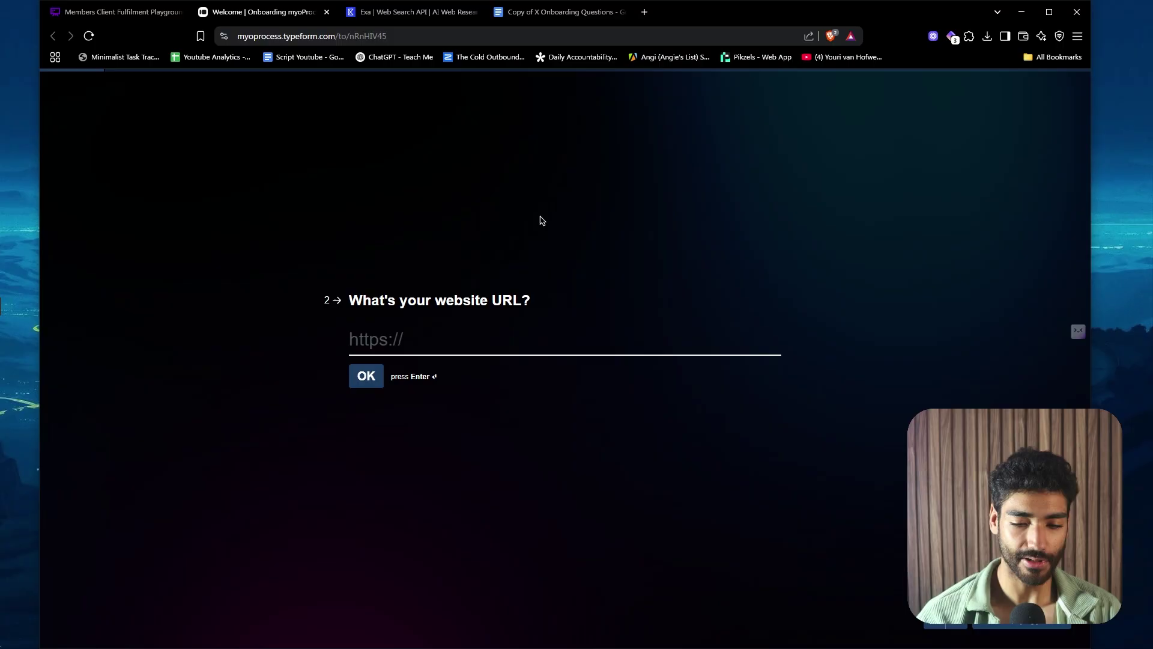
{"action": "type", "text": "https://myo"}
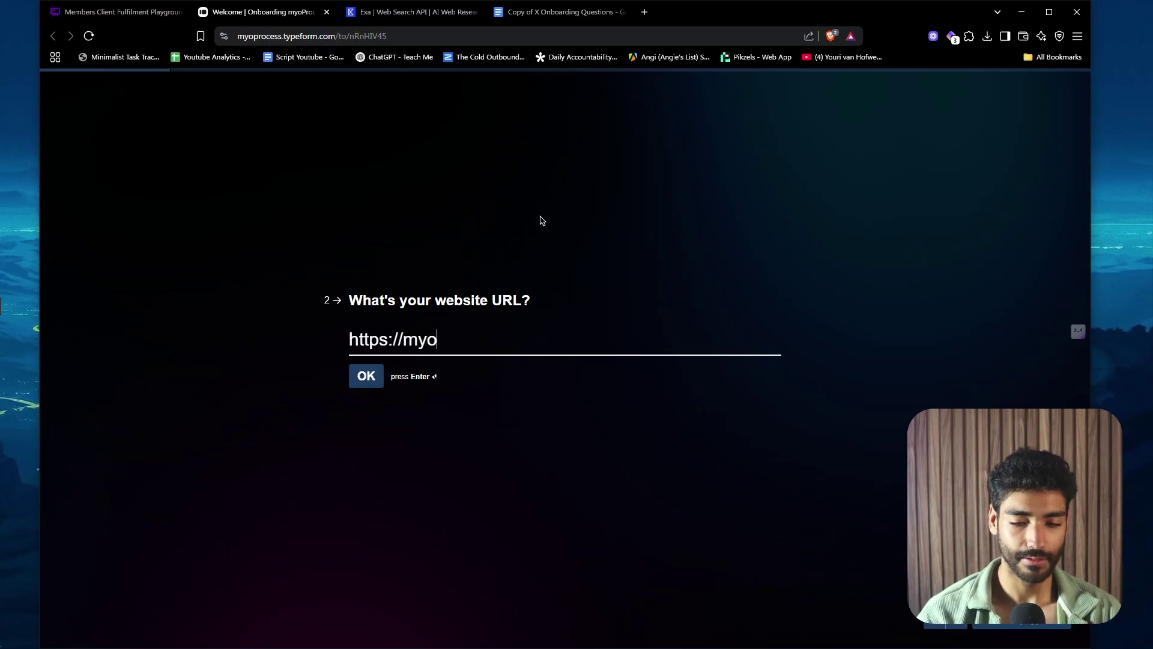
{"action": "type", "text": "process.com"}
{"action": "key", "text": "Return"}
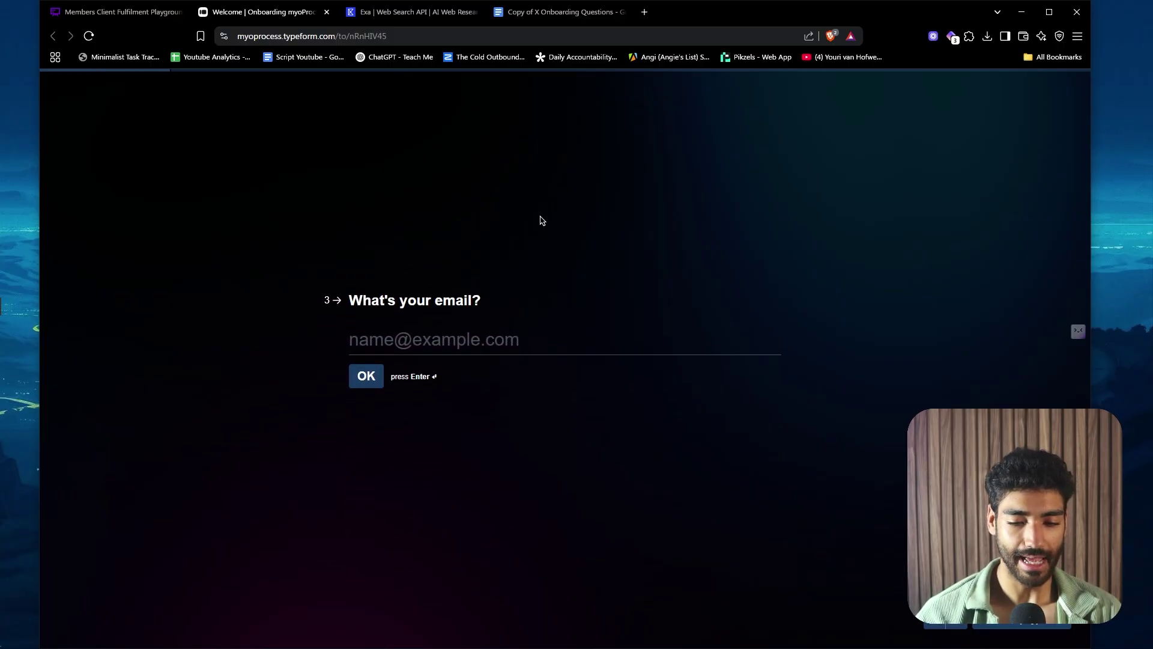
{"action": "type", "text": "sa"}
{"action": "key", "text": "Down"}
{"action": "type", "text": "ad"}
{"action": "key", "text": "Return"}
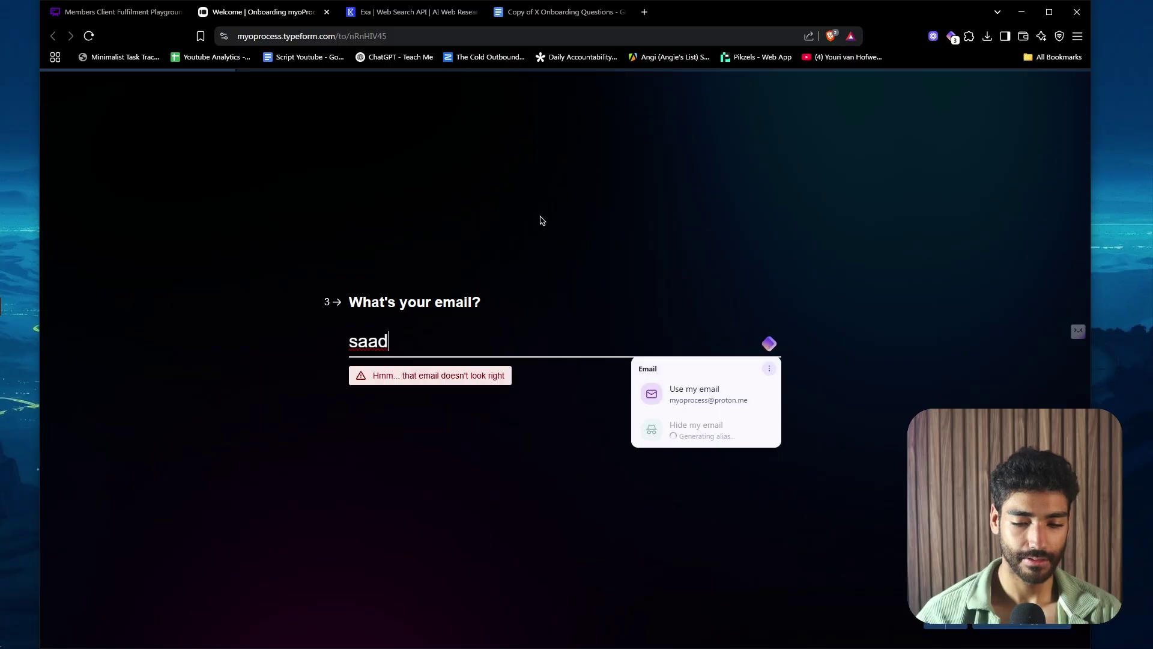
{"action": "key", "text": "Down"}
{"action": "key", "text": "Down"}
{"action": "key", "text": "Return"}
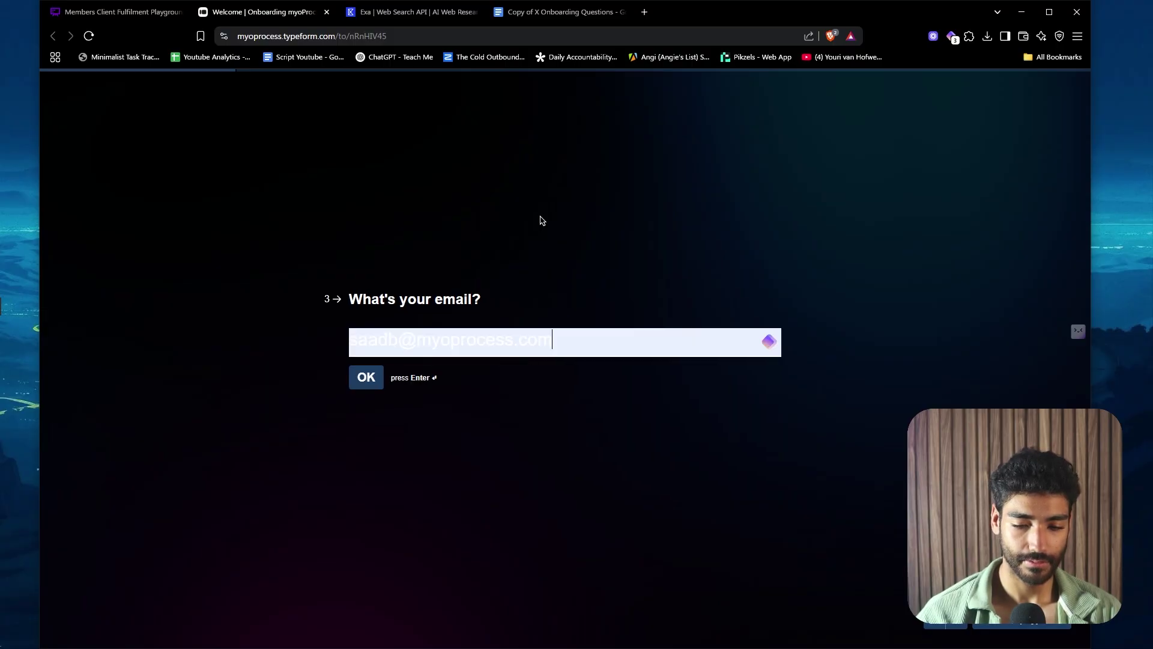
{"action": "key", "text": "Return"}
- Advance past the offer question and answer the benefits, differentiators, guarantees and pain points questions with the placeholder "x"
{"action": "left_click_drag", "start_coordinate": [350, 313], "coordinate": [512, 309]}
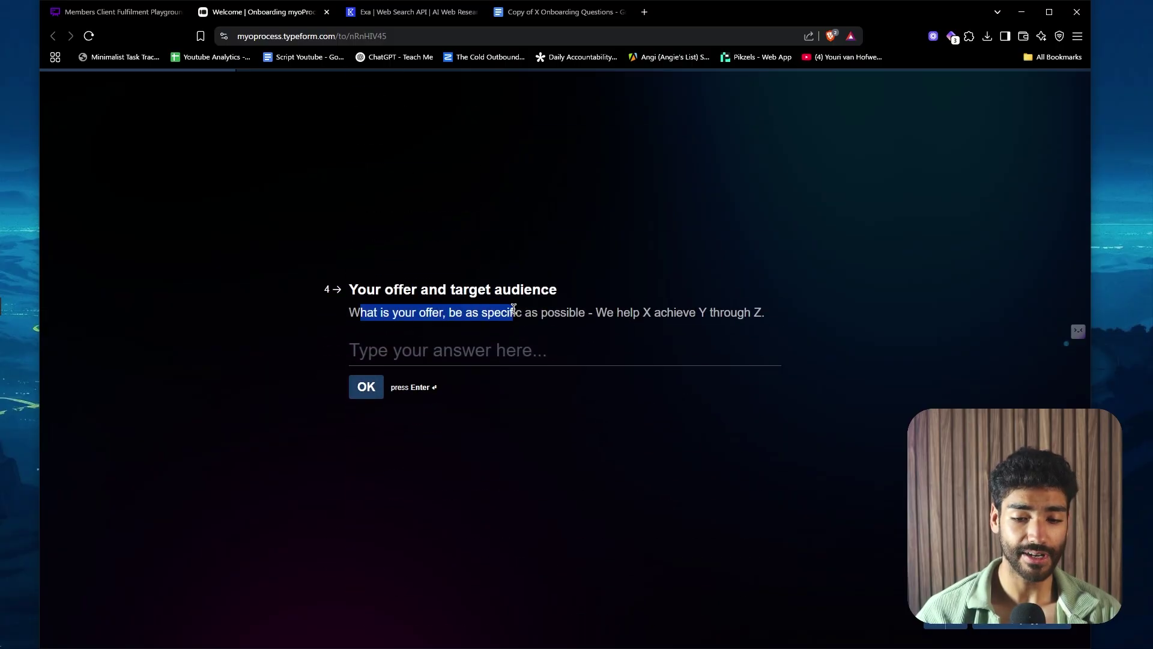
{"action": "double_click", "coordinate": [514, 308]}
{"action": "left_click", "coordinate": [478, 347]}
{"action": "key", "text": "Return"}
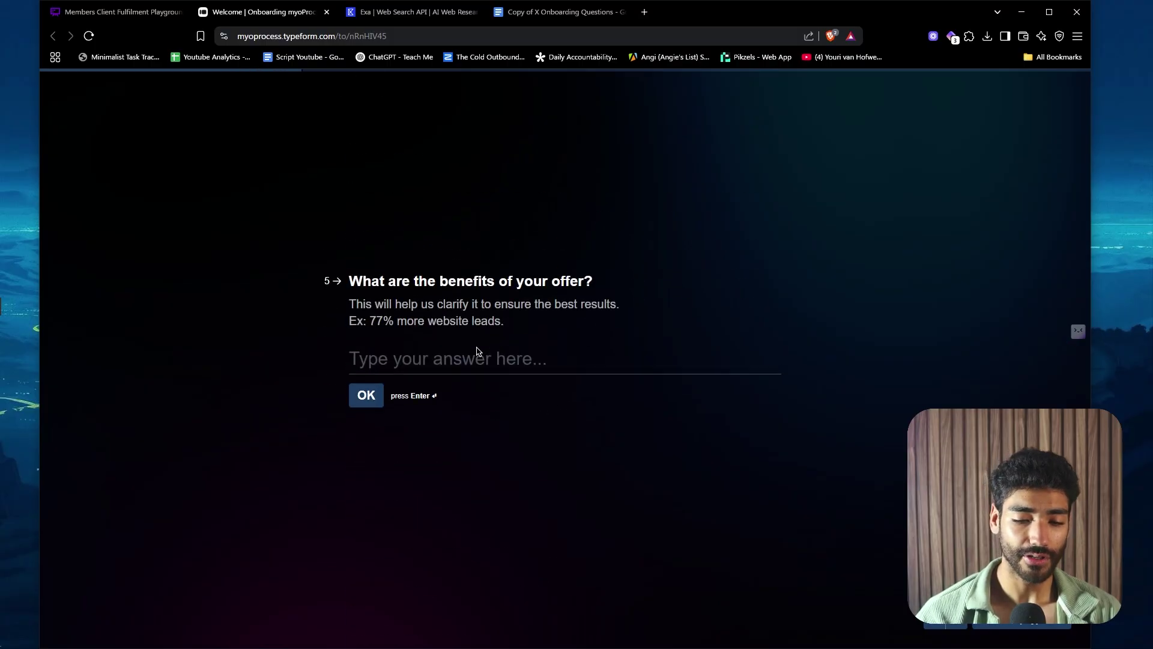
{"action": "type", "text": "x"}
{"action": "key", "text": "Return"}
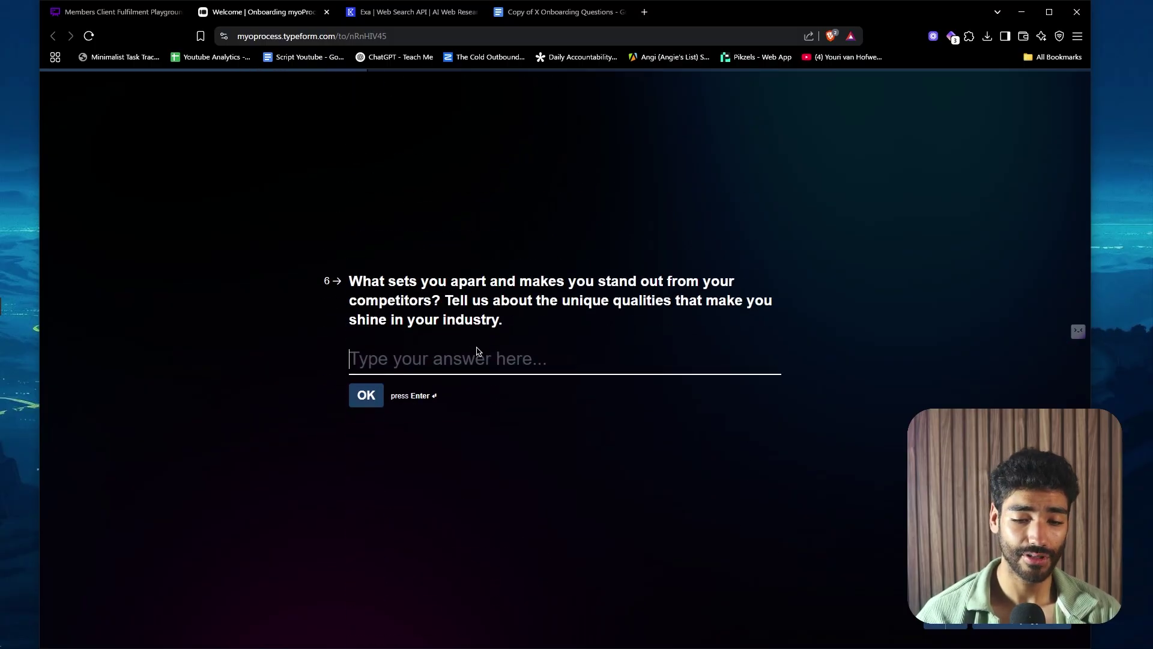
{"action": "type", "text": "x"}
{"action": "key", "text": "Return"}
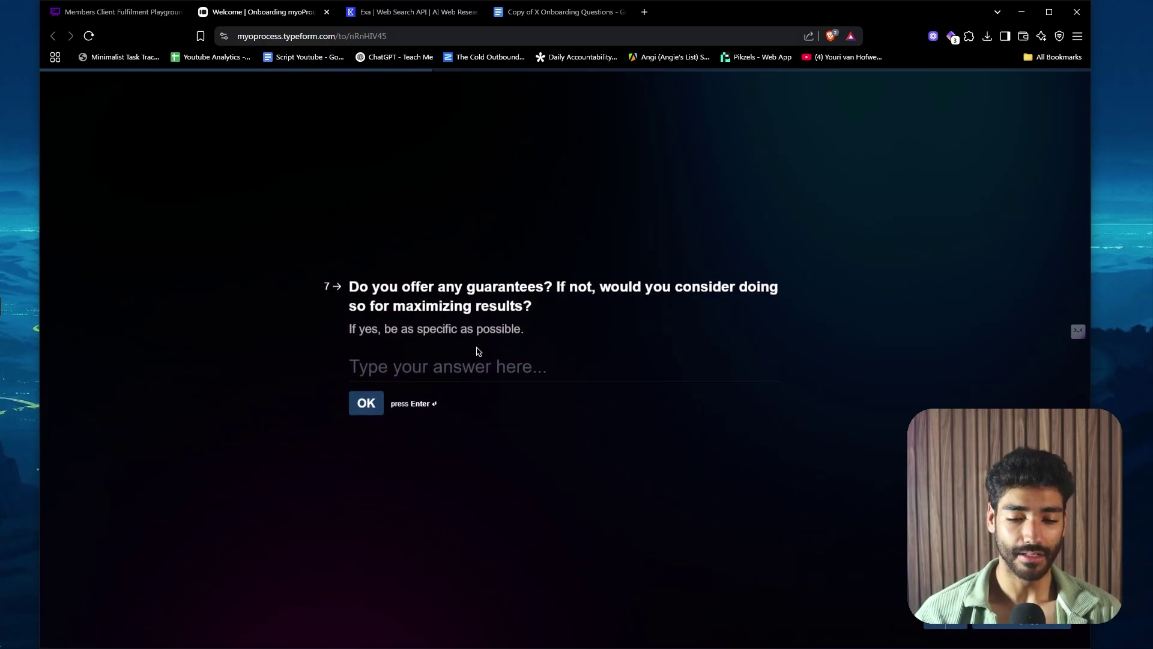
{"action": "type", "text": "x"}
{"action": "key", "text": "Return"}
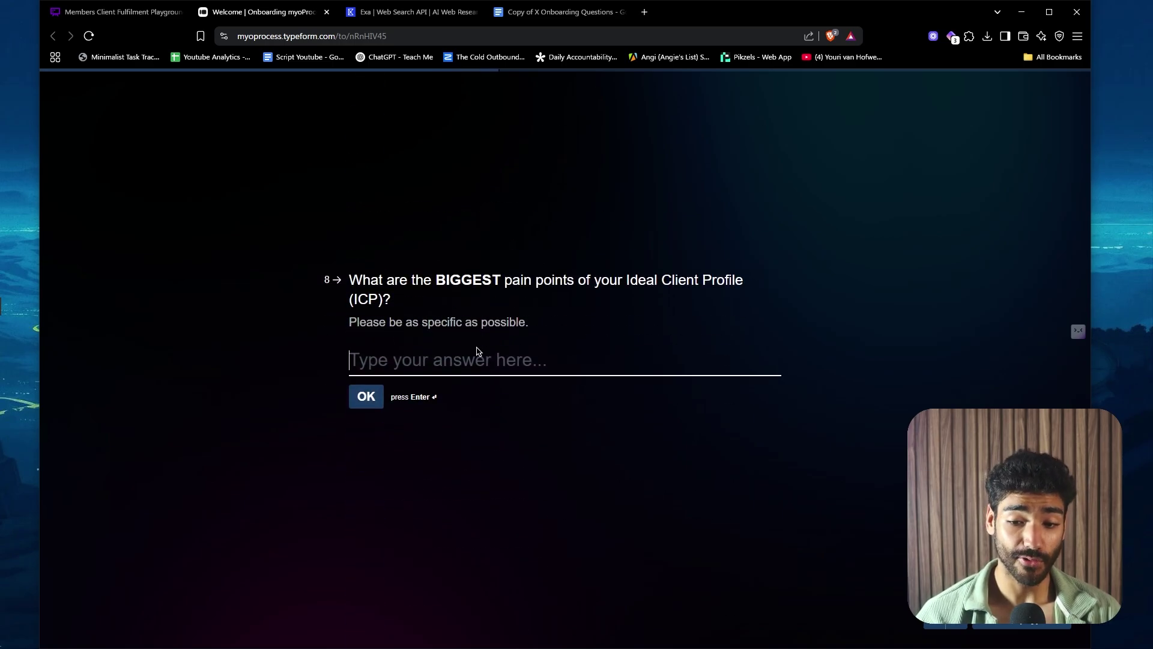
{"action": "type", "text": "x"}
{"action": "key", "text": "Return"}
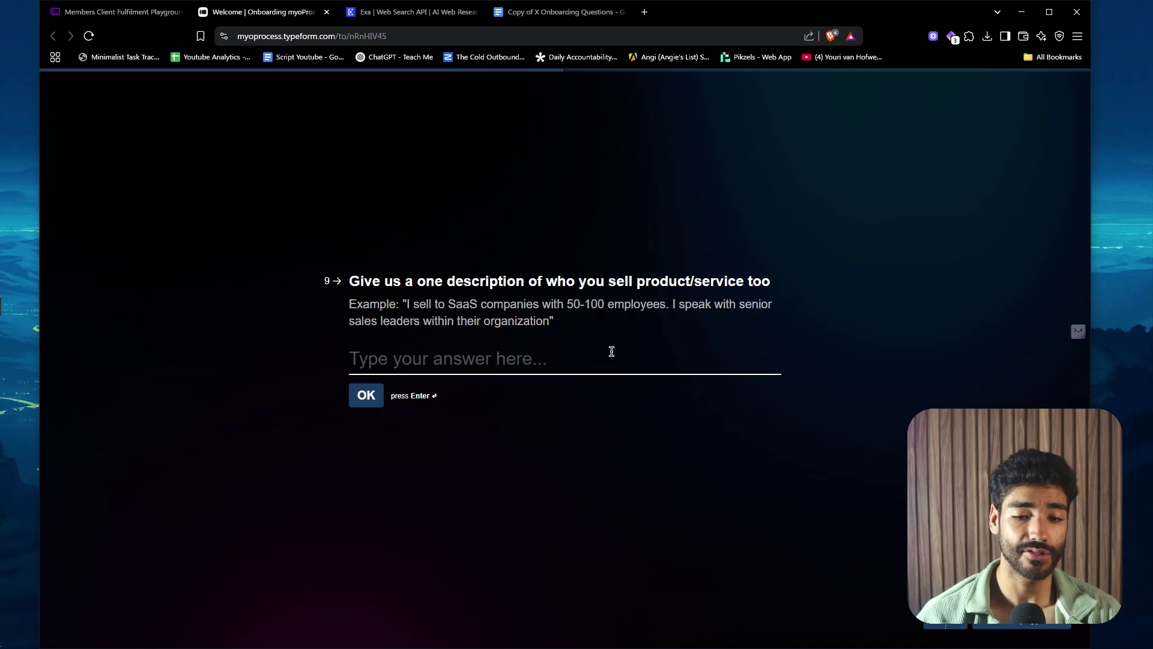
- Close the onboarding form and highlight the $4,748.00 amount in the board's Member Client Fulfillment heading
{"action": "key", "text": "ctrl+w"}
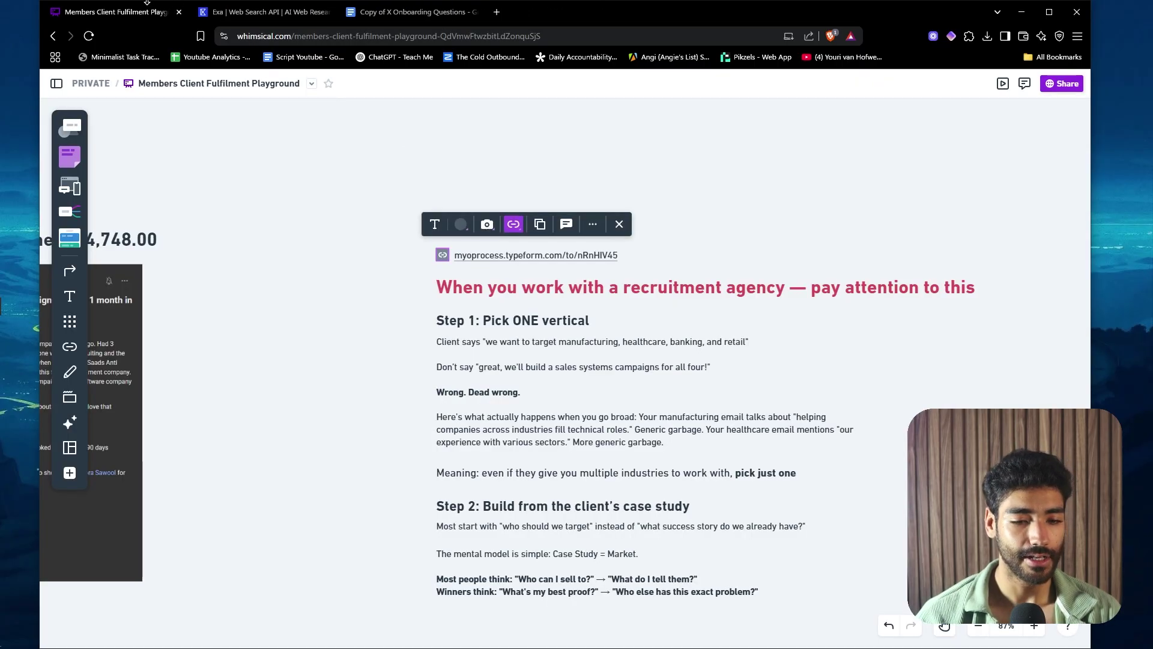
{"action": "scroll", "coordinate": [312, 297], "scroll_direction": "left", "scroll_amount": 10}
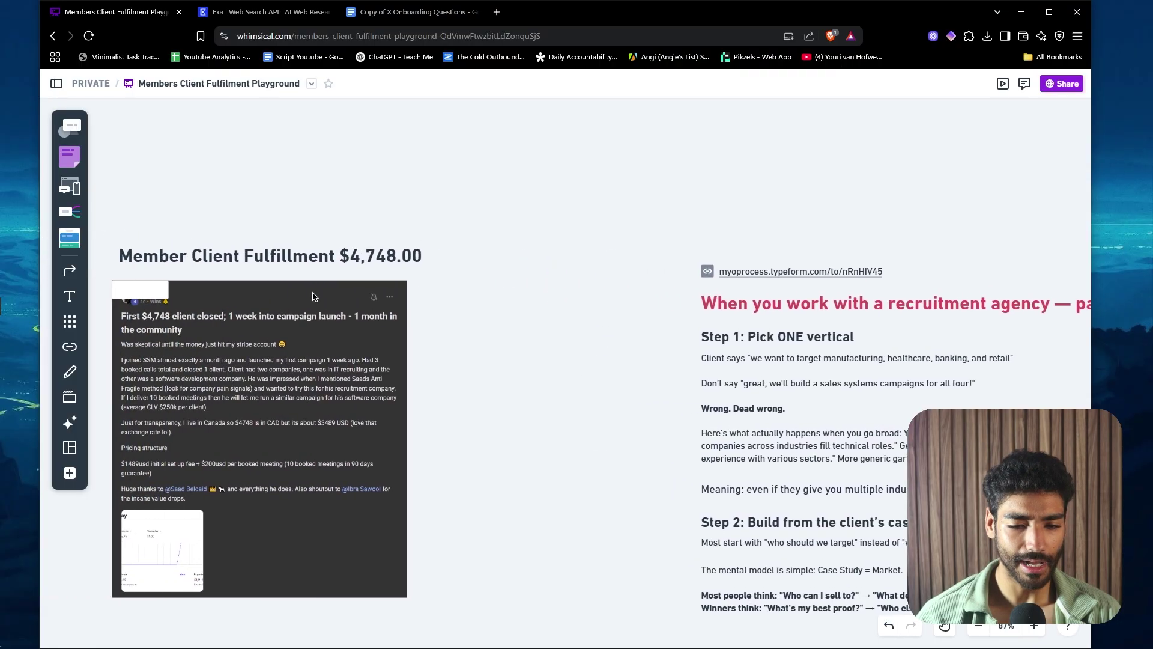
{"action": "double_click", "coordinate": [382, 258]}
{"action": "left_click_drag", "start_coordinate": [372, 258], "coordinate": [440, 260]}
- Select the Total $ Generated By Members amount, switch to Calculator and add 4,748 to 187,661
{"action": "scroll", "coordinate": [420, 360], "scroll_direction": "down", "scroll_amount": 10}
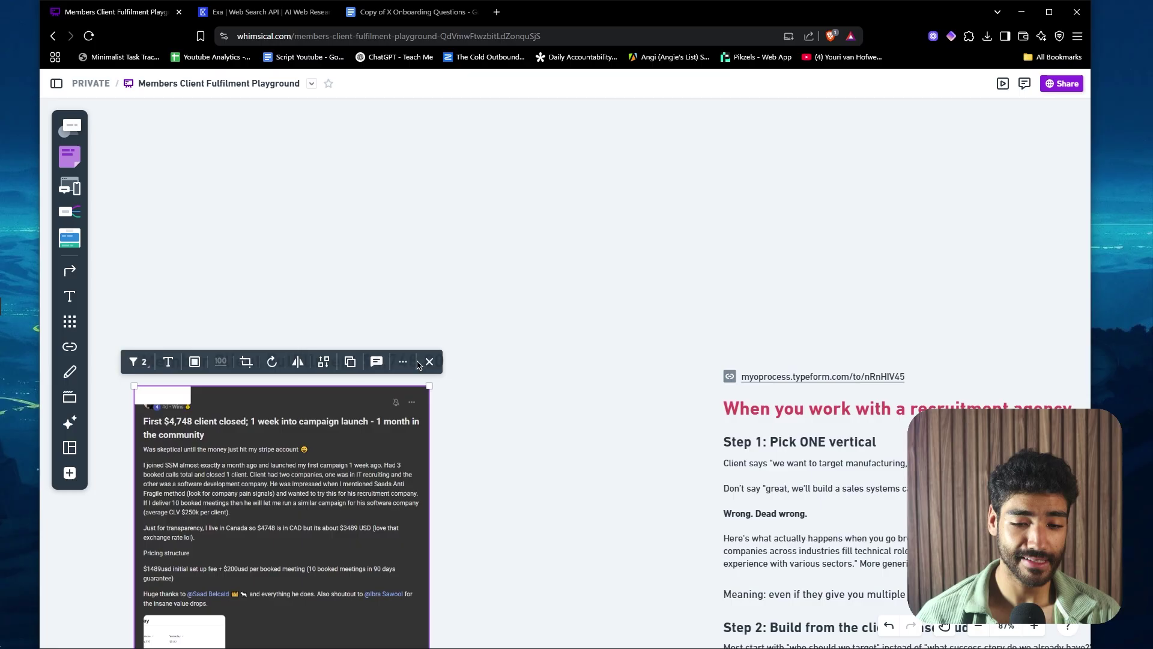
{"action": "double_click", "coordinate": [423, 445]}
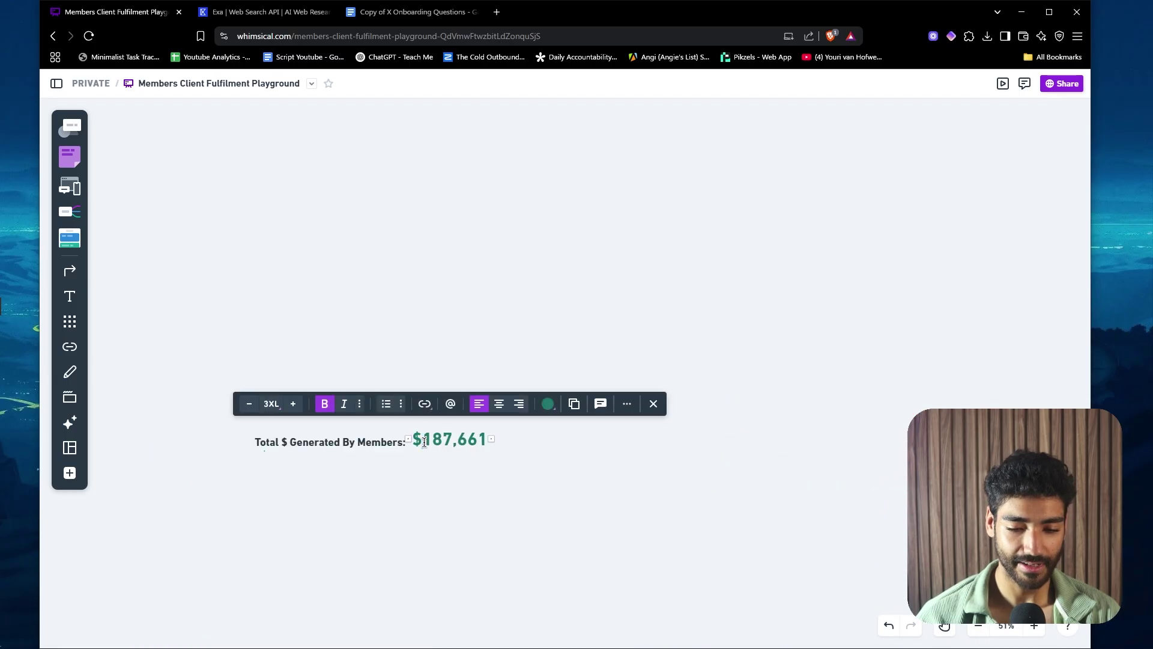
{"action": "left_click_drag", "start_coordinate": [422, 441], "coordinate": [488, 442]}
{"action": "key", "text": "alt+Tab"}
{"action": "scroll", "coordinate": [541, 361], "scroll_direction": "down", "scroll_amount": 2}
{"action": "left_click_drag", "start_coordinate": [792, 248], "coordinate": [305, 276]}
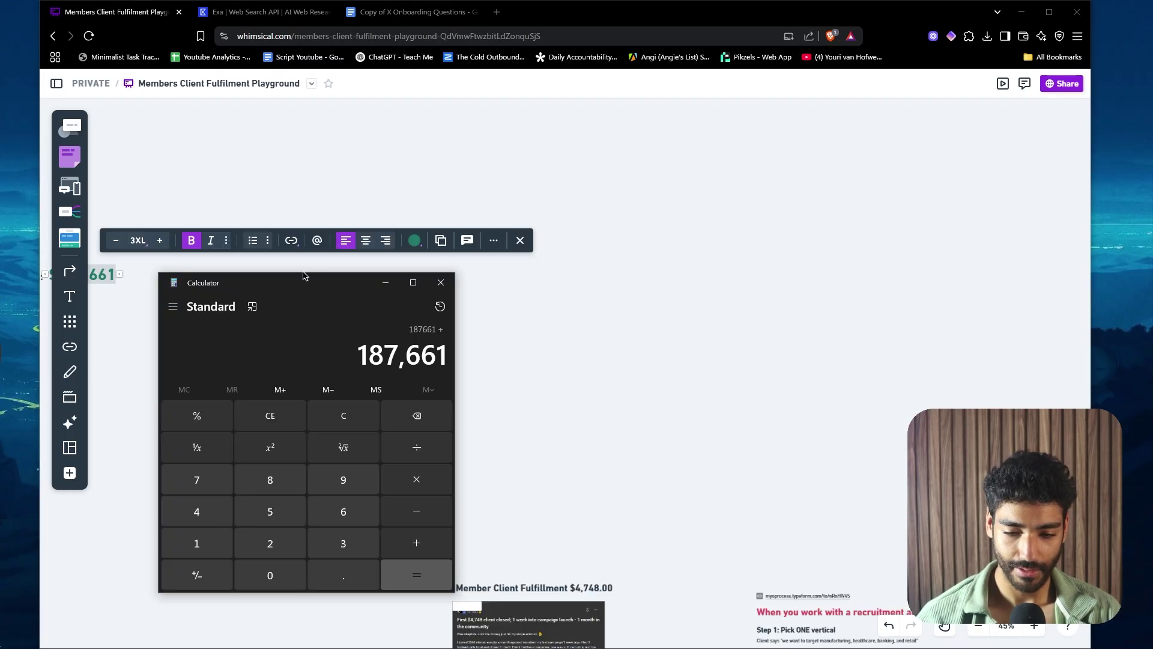
{"action": "type", "text": "4,748"}
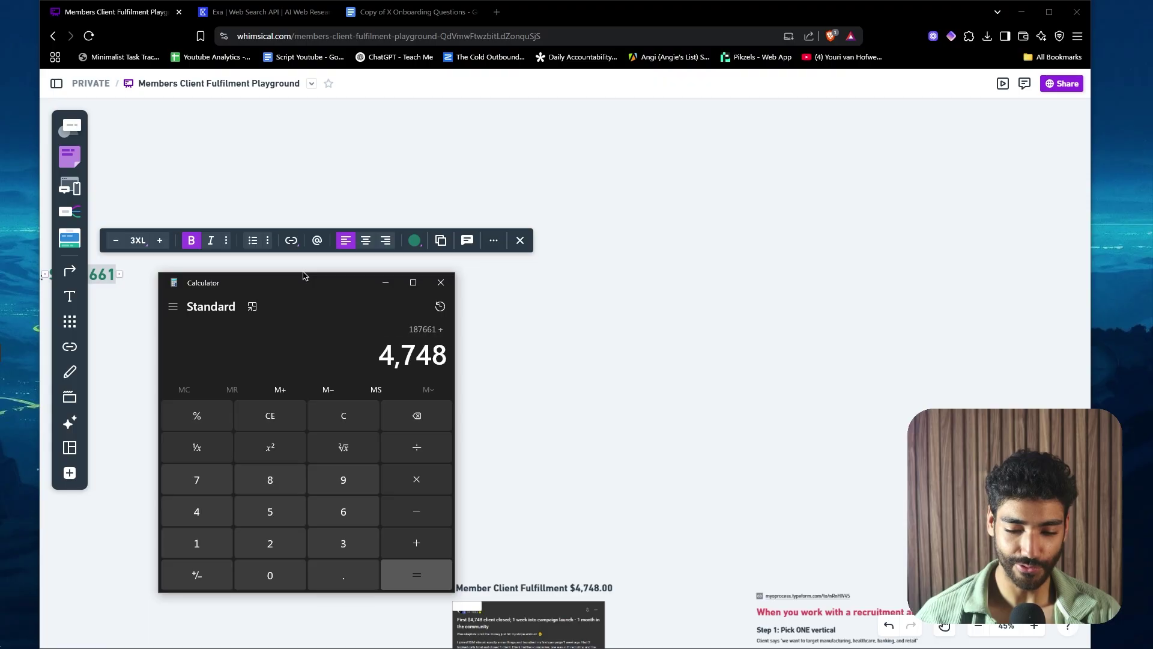
{"action": "key", "text": "Return"}
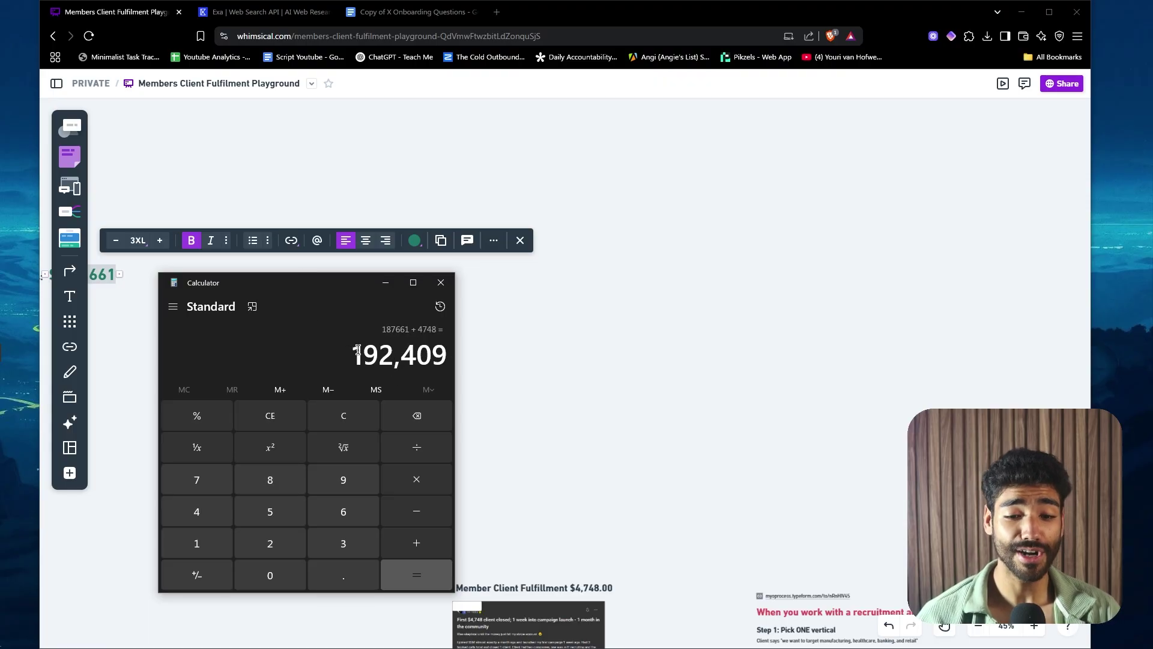
- Return to the board and replace the Total $ Generated By Members amount with $192,409
{"action": "key", "text": "alt+Tab"}
{"action": "scroll", "coordinate": [387, 334], "scroll_direction": "down", "scroll_amount": 2}
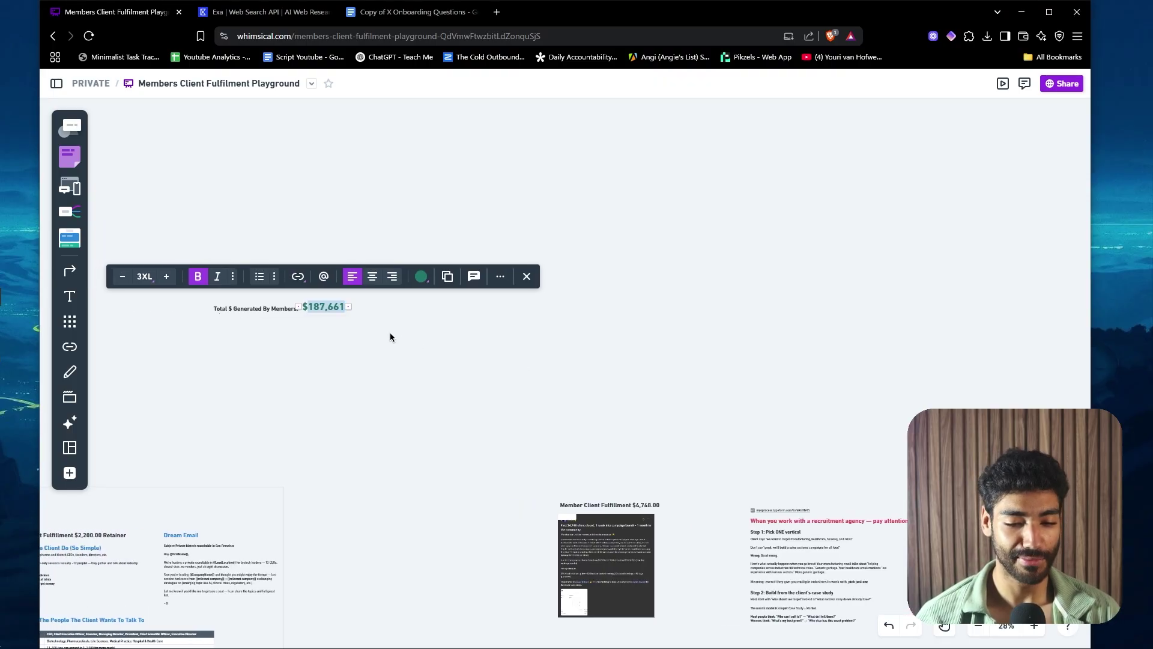
{"action": "scroll", "coordinate": [384, 333], "scroll_direction": "up", "scroll_amount": 3}
{"action": "key", "text": "Left"}
{"action": "key", "text": "Right"}
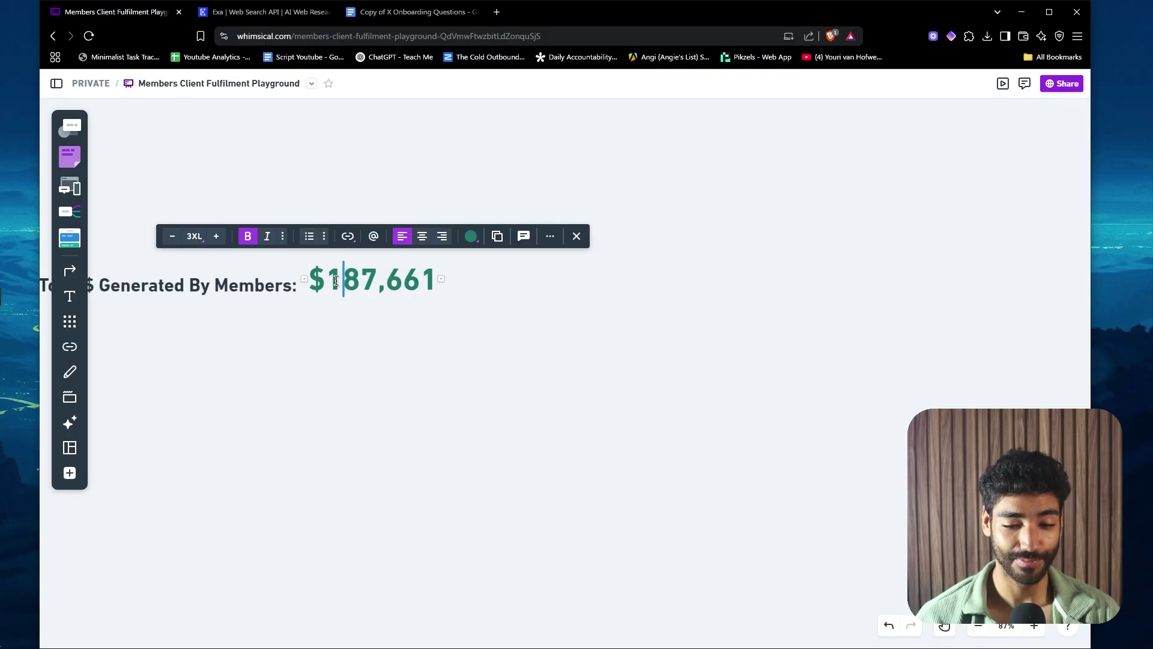
{"action": "key", "text": "shift+Left"}
{"action": "key", "text": "shift+End"}
{"action": "type", "text": "192,409"}
{"action": "left_click", "coordinate": [461, 317]}
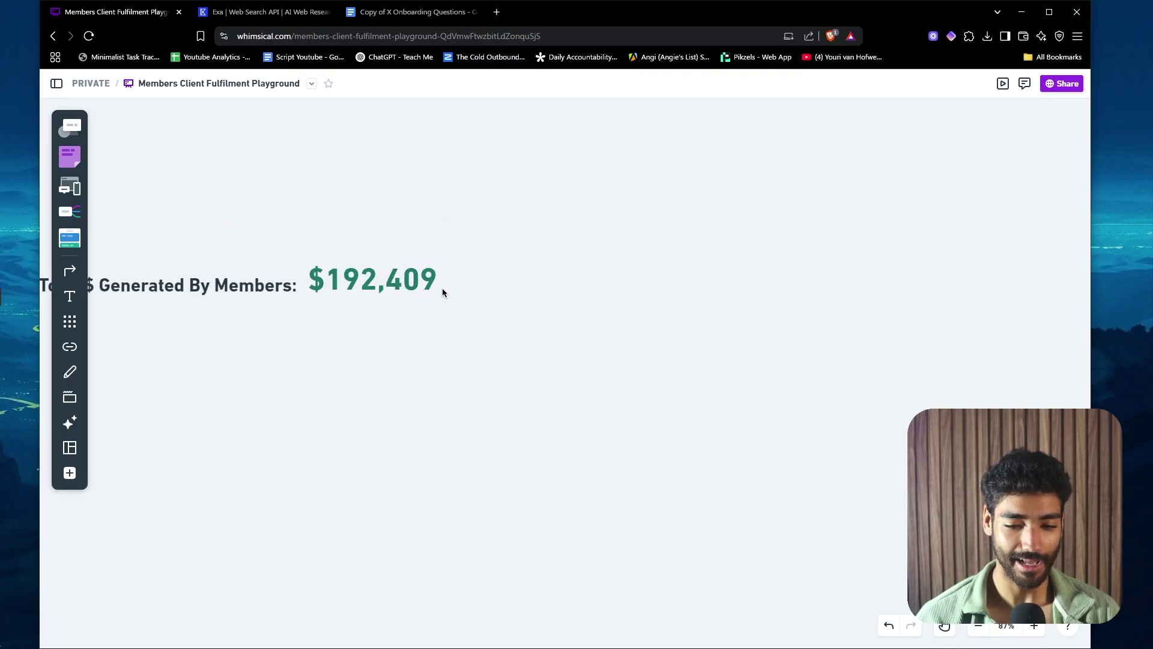
- Examine the recruitment agency notes beside the $4,748.00 member case, focusing on Step 1: Pick ONE vertical
{"action": "scroll", "coordinate": [443, 288], "scroll_direction": "down", "scroll_amount": 3}
{"action": "scroll", "coordinate": [444, 292], "scroll_direction": "down", "scroll_amount": 4}
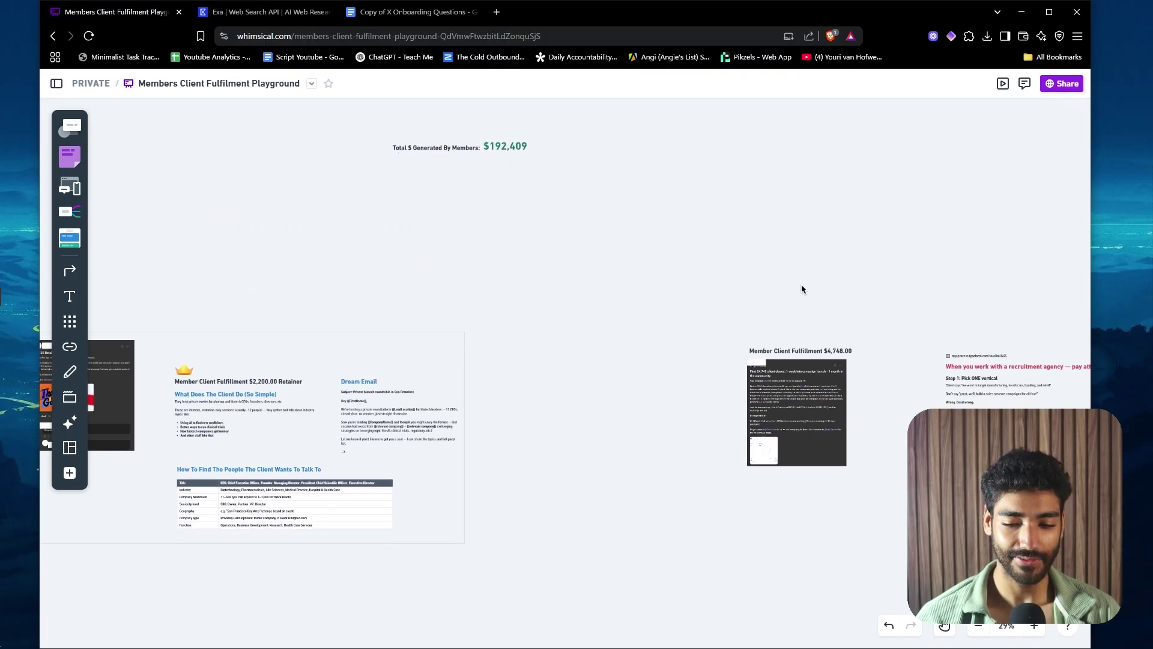
{"action": "scroll", "coordinate": [862, 469], "scroll_direction": "right", "scroll_amount": 4}
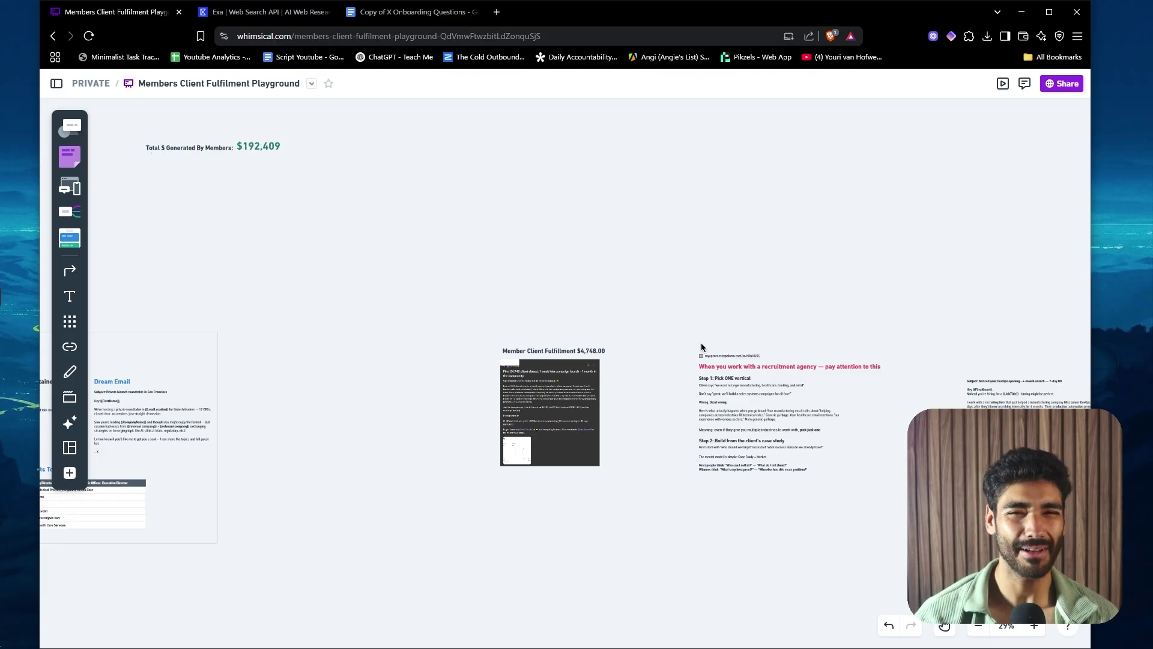
{"action": "scroll", "coordinate": [702, 347], "scroll_direction": "up", "scroll_amount": 5}
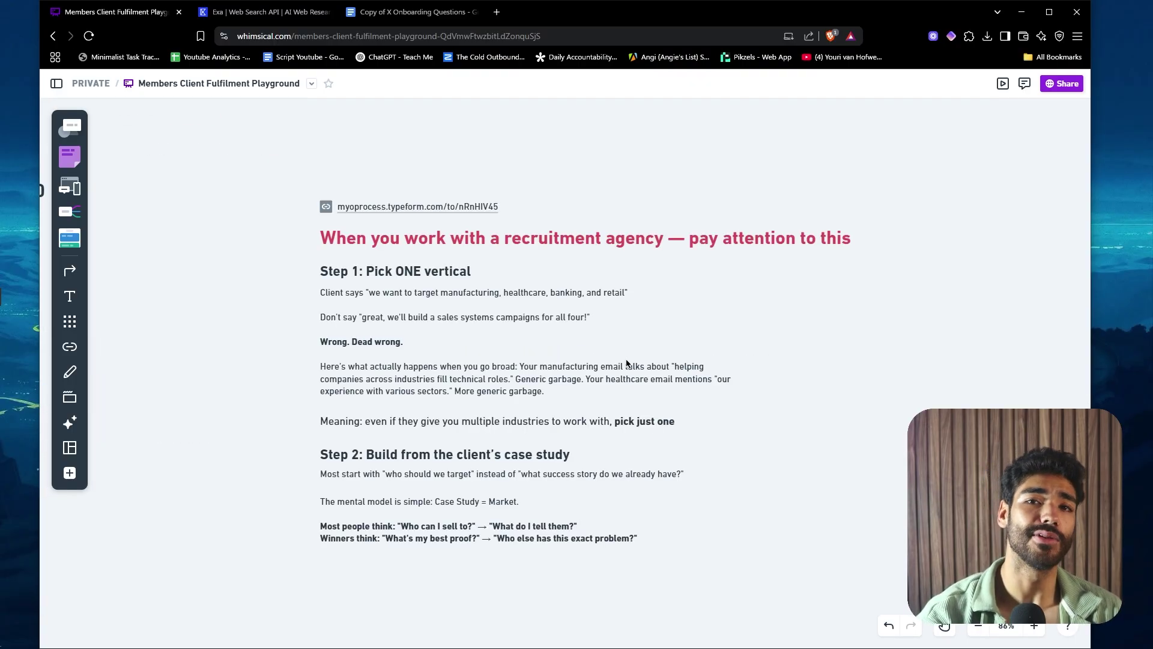
{"action": "scroll", "coordinate": [558, 210], "scroll_direction": "up", "scroll_amount": 1}
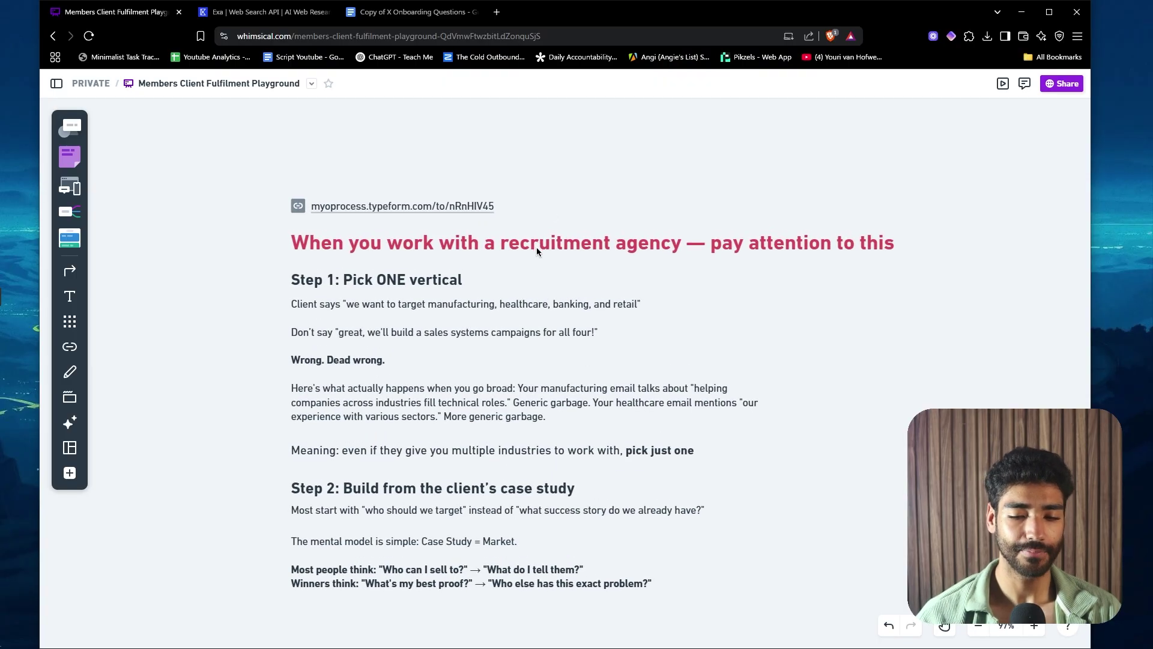
{"action": "scroll", "coordinate": [224, 211], "scroll_direction": "down", "scroll_amount": 2}
{"action": "scroll", "coordinate": [224, 211], "scroll_direction": "left", "scroll_amount": 5}
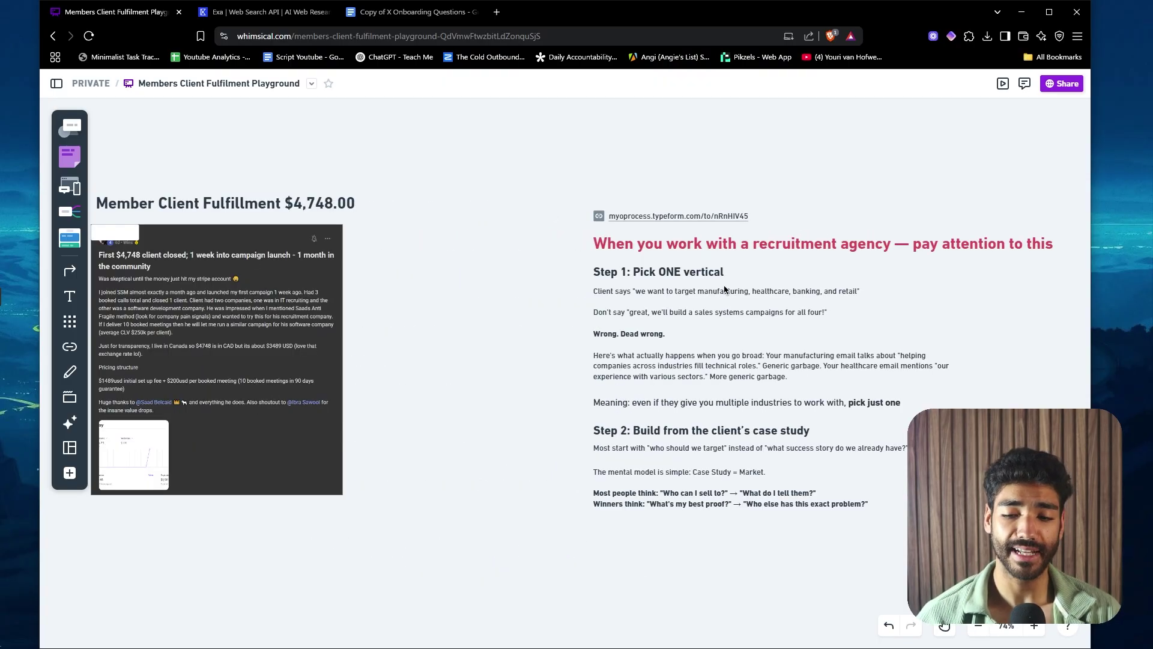
{"action": "scroll", "coordinate": [733, 285], "scroll_direction": "up", "scroll_amount": 2}
{"action": "scroll", "coordinate": [732, 285], "scroll_direction": "right", "scroll_amount": 4}
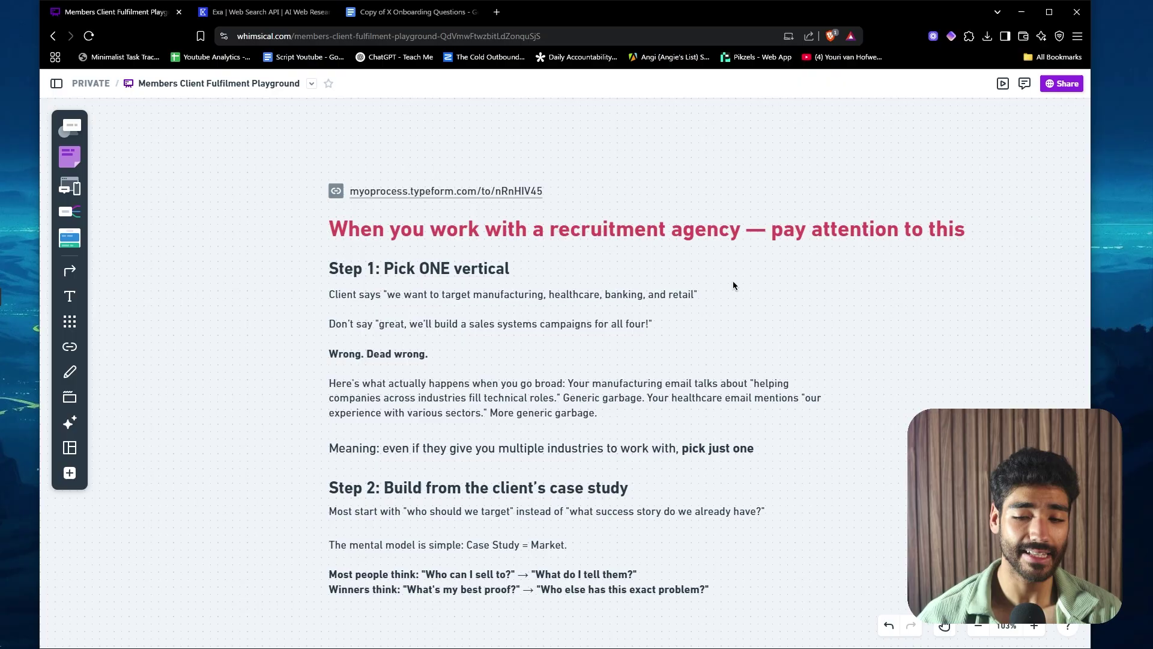
{"action": "scroll", "coordinate": [733, 285], "scroll_direction": "down", "scroll_amount": 1}
{"action": "scroll", "coordinate": [732, 285], "scroll_direction": "right", "scroll_amount": 1}
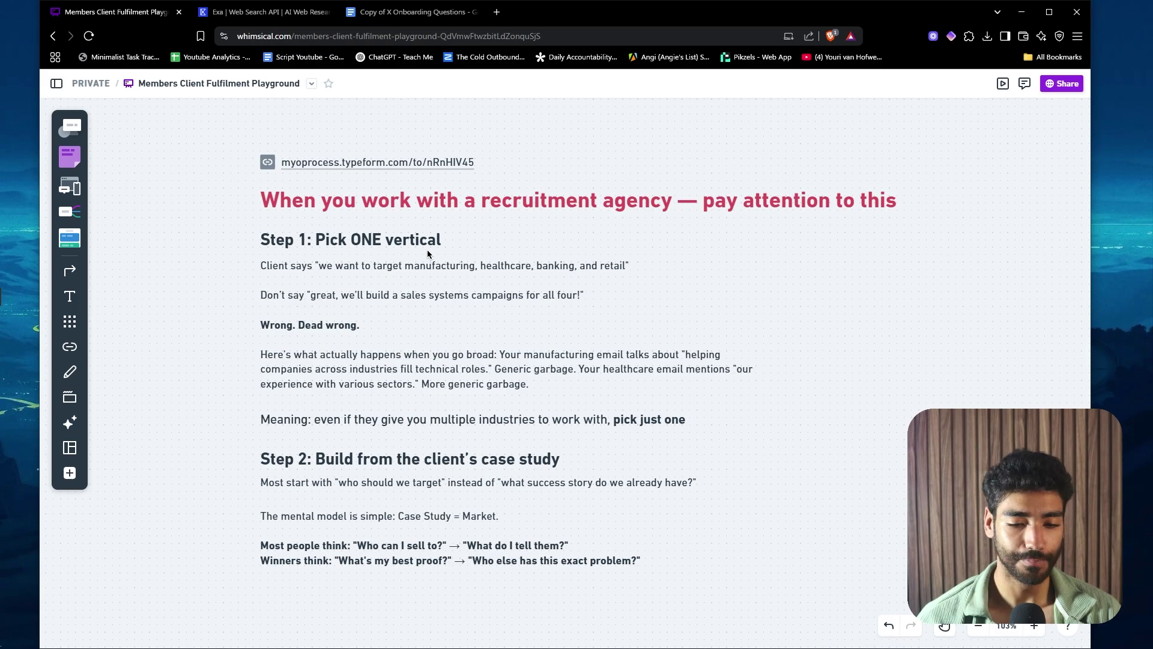
{"action": "scroll", "coordinate": [427, 250], "scroll_direction": "up", "scroll_amount": 3}
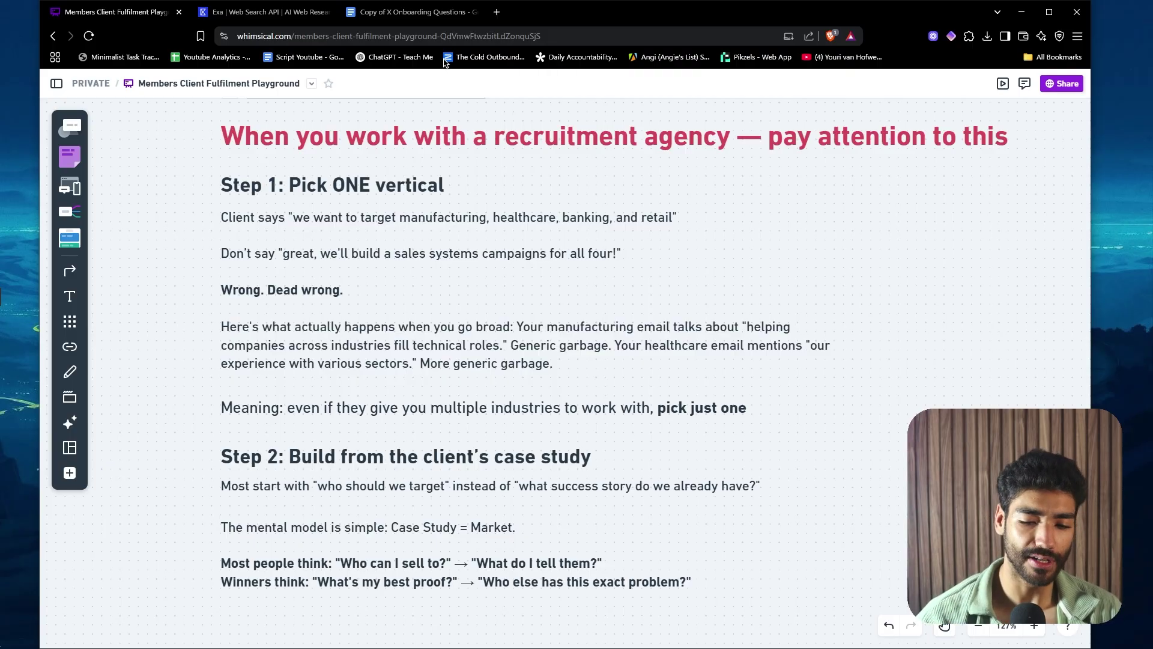
- Read through Step 2: Build from the client's case study, including the Case Study = Market mental model
{"action": "scroll", "coordinate": [499, 241], "scroll_direction": "down", "scroll_amount": 1}
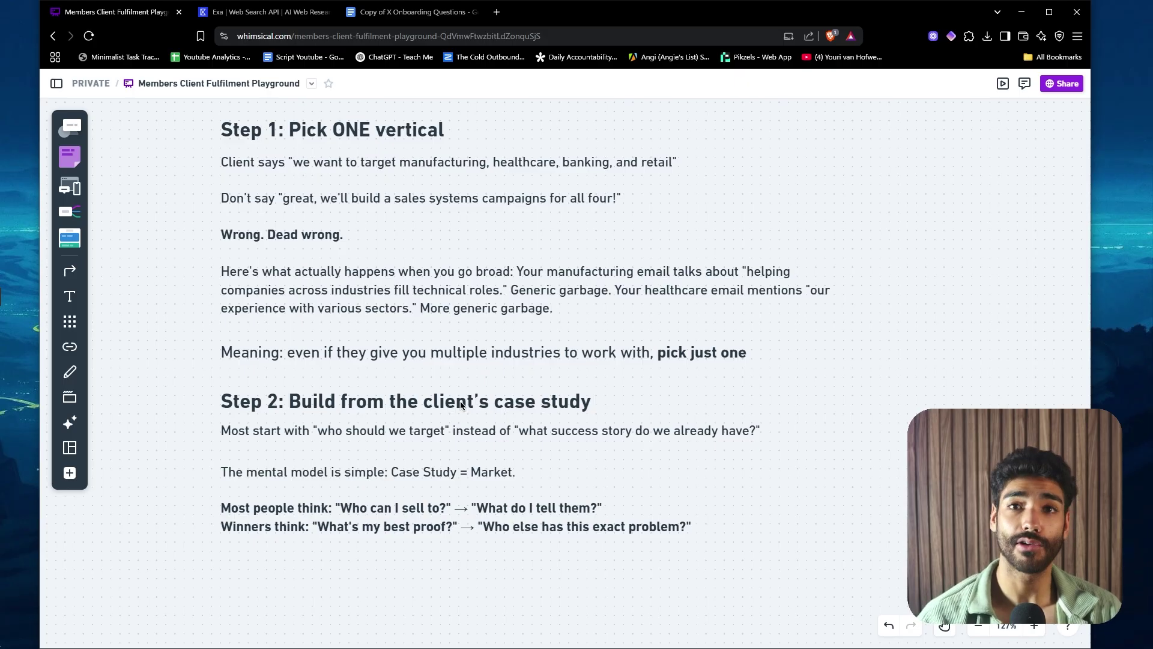
{"action": "scroll", "coordinate": [492, 480], "scroll_direction": "down", "scroll_amount": 1}
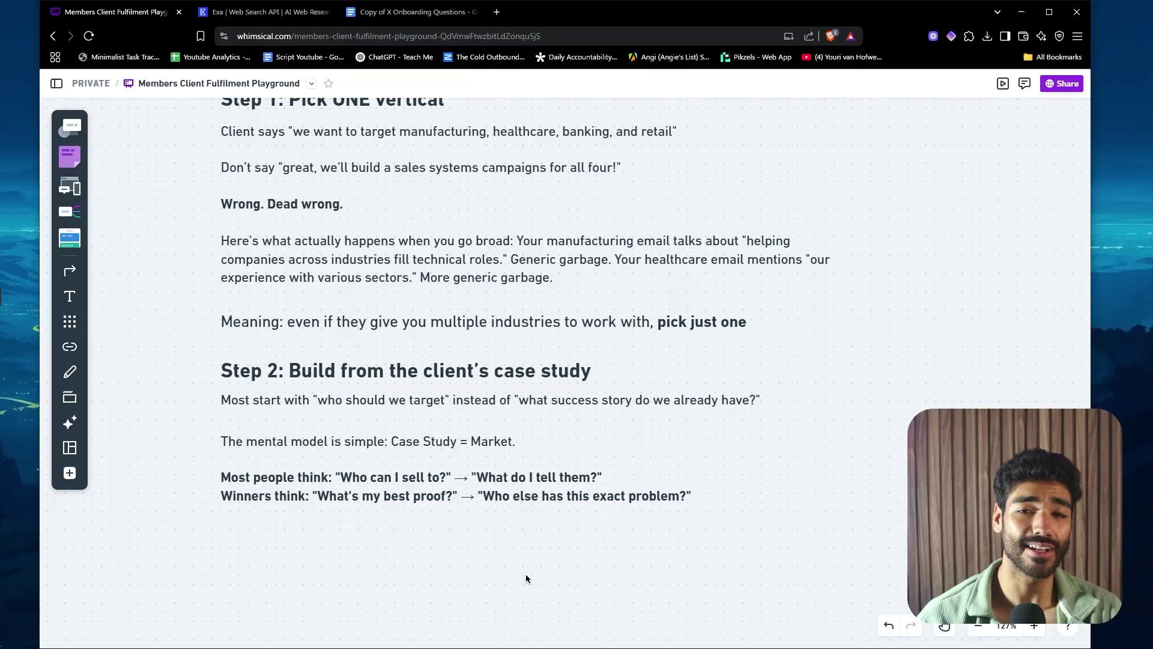
{"action": "scroll", "coordinate": [567, 543], "scroll_direction": "up", "scroll_amount": 1}
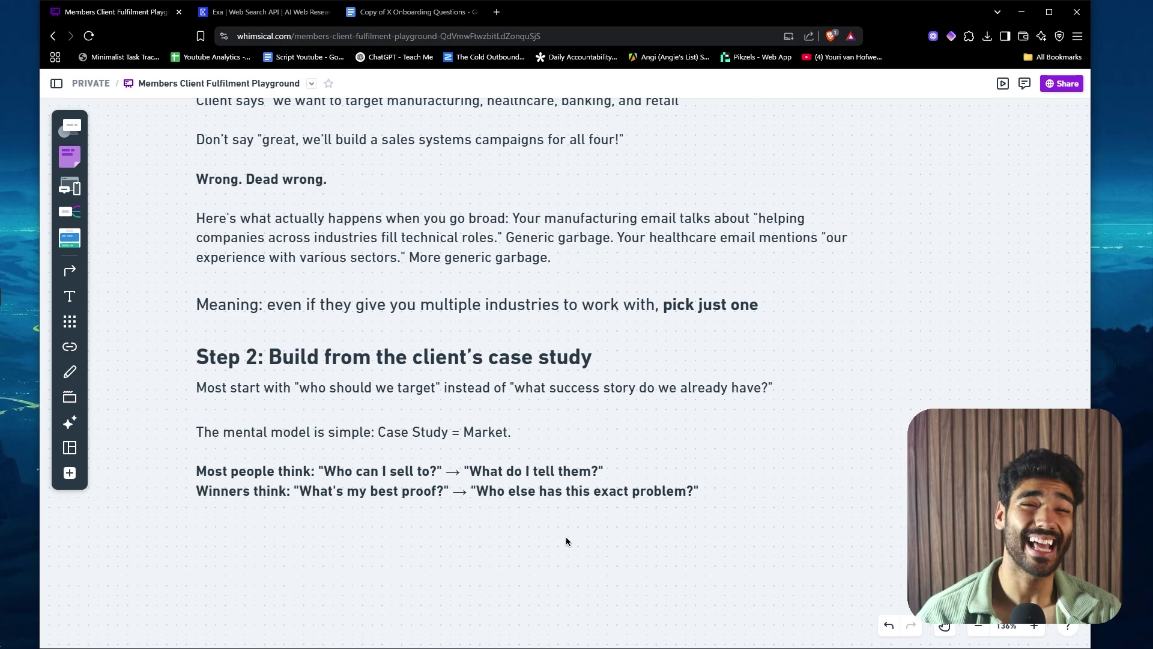
{"action": "scroll", "coordinate": [565, 538], "scroll_direction": "down", "scroll_amount": 1}
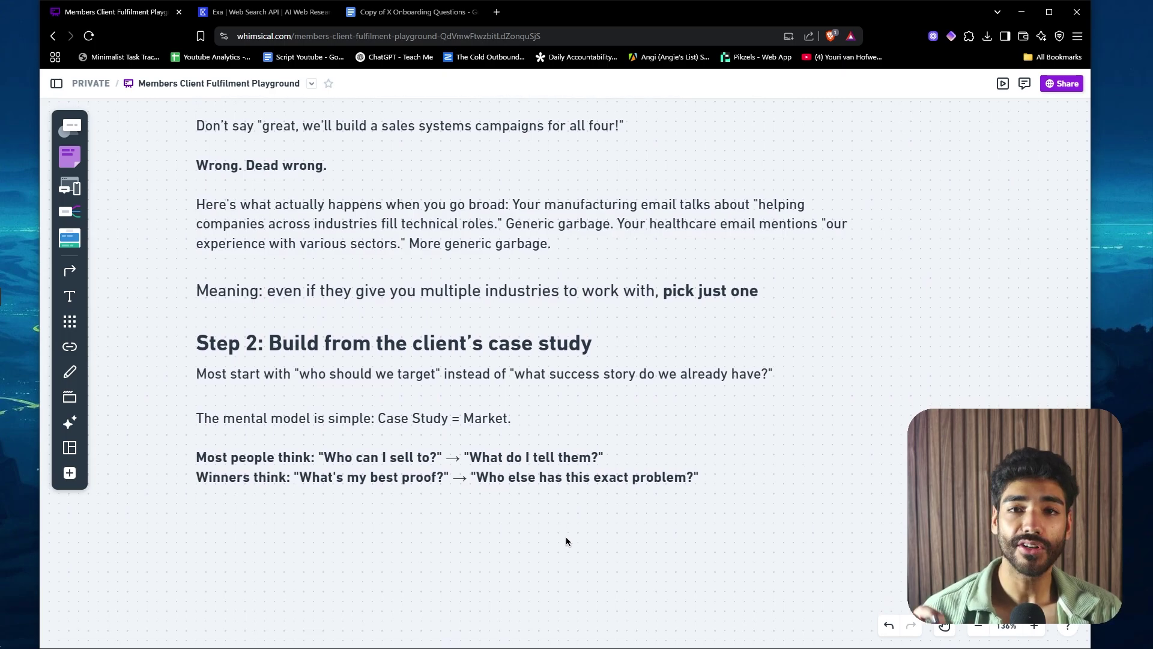
{"action": "scroll", "coordinate": [566, 537], "scroll_direction": "down", "scroll_amount": 1}
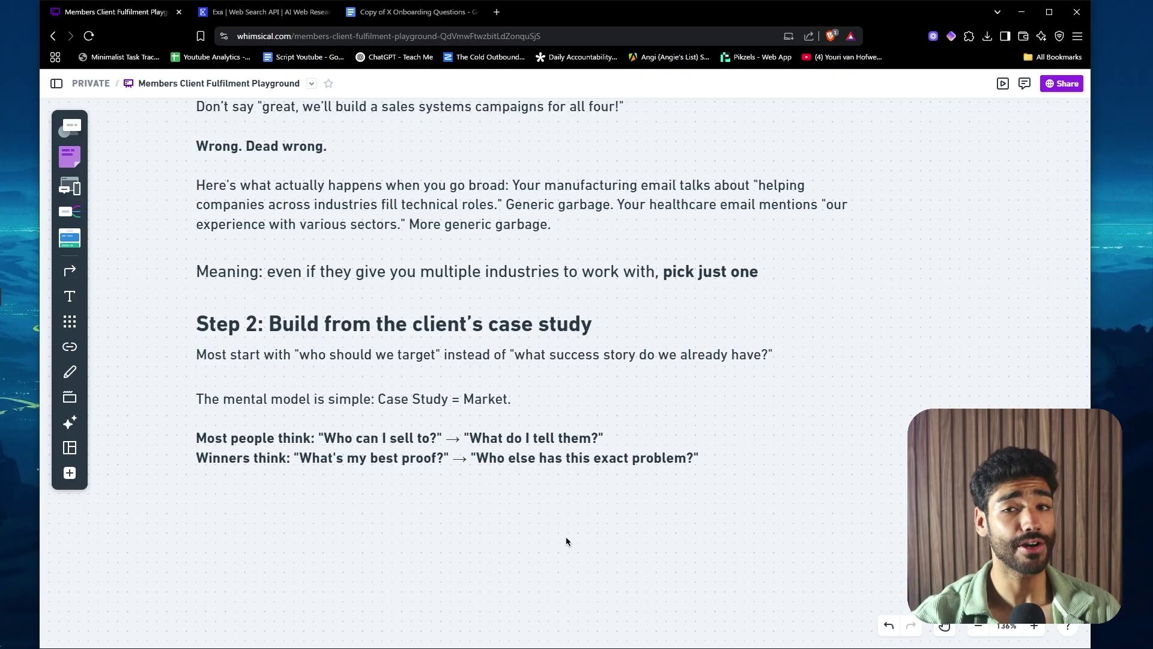
{"action": "scroll", "coordinate": [566, 538], "scroll_direction": "down", "scroll_amount": 1}
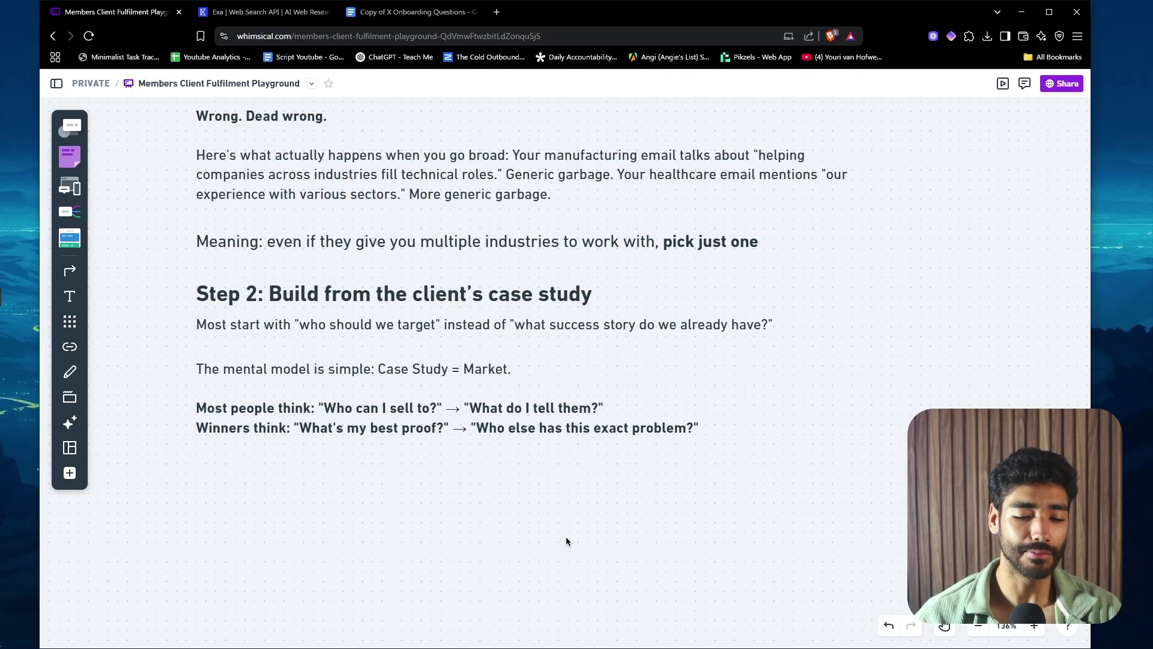
{"action": "scroll", "coordinate": [565, 540], "scroll_direction": "down", "scroll_amount": 1}
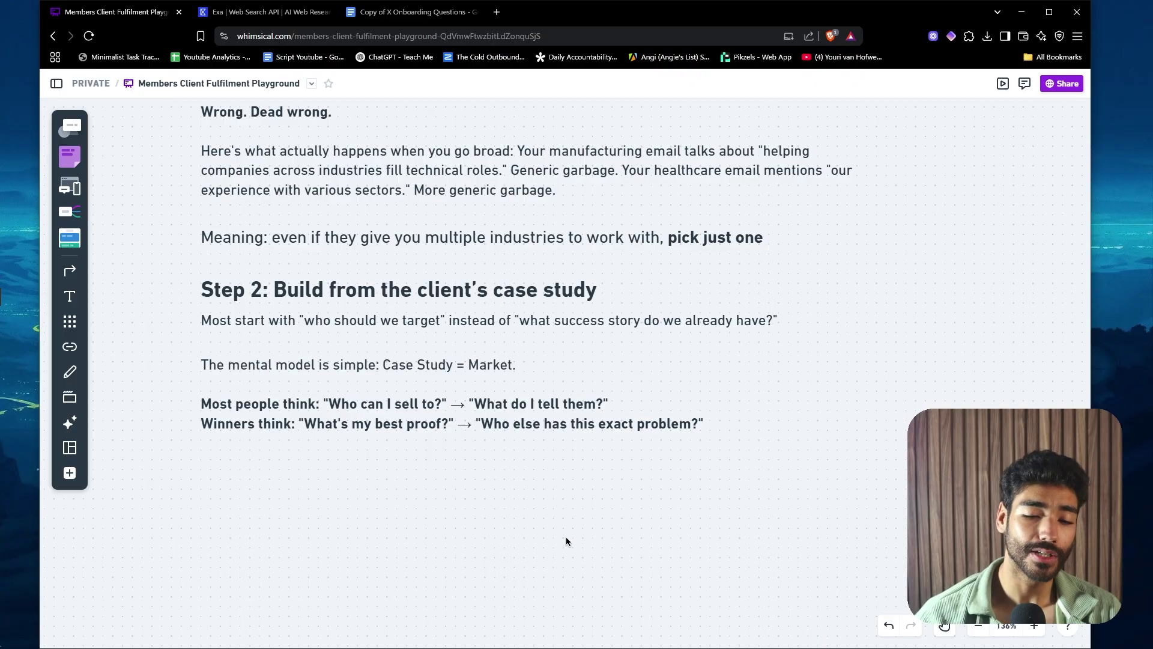
{"action": "scroll", "coordinate": [566, 541], "scroll_direction": "up", "scroll_amount": 1}
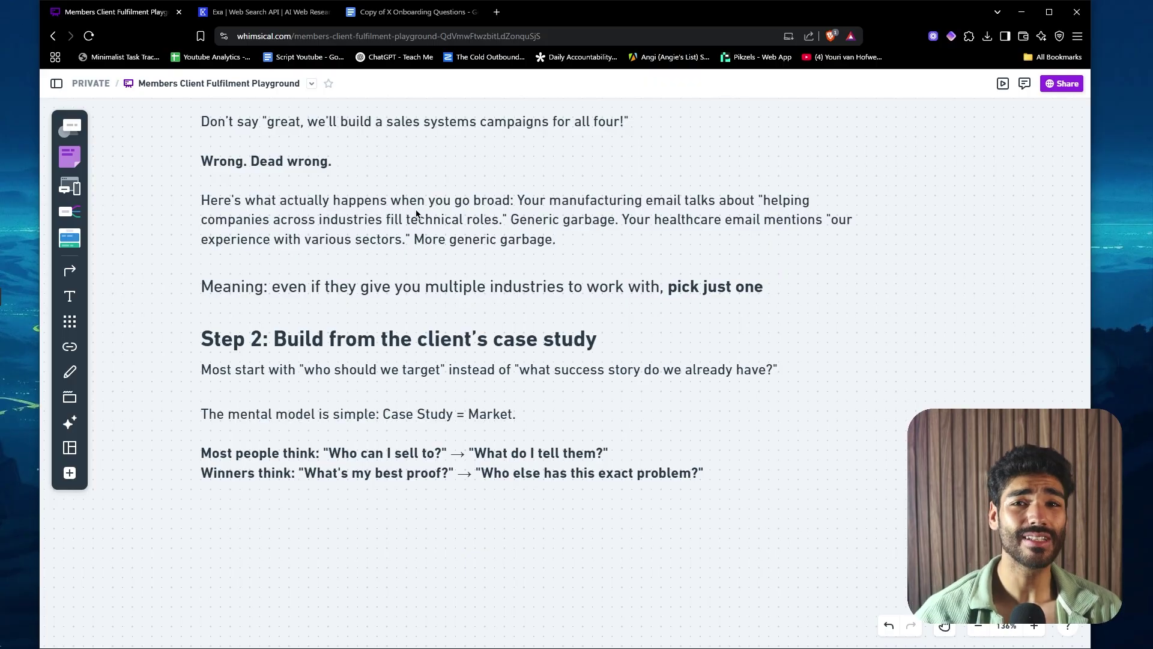
- Switch to the Copy of X Onboarding Questions document and review the recruiting answers and the client profile through the target industries
{"action": "left_click", "coordinate": [412, 17]}
{"action": "scroll", "coordinate": [465, 364], "scroll_direction": "up", "scroll_amount": 5}
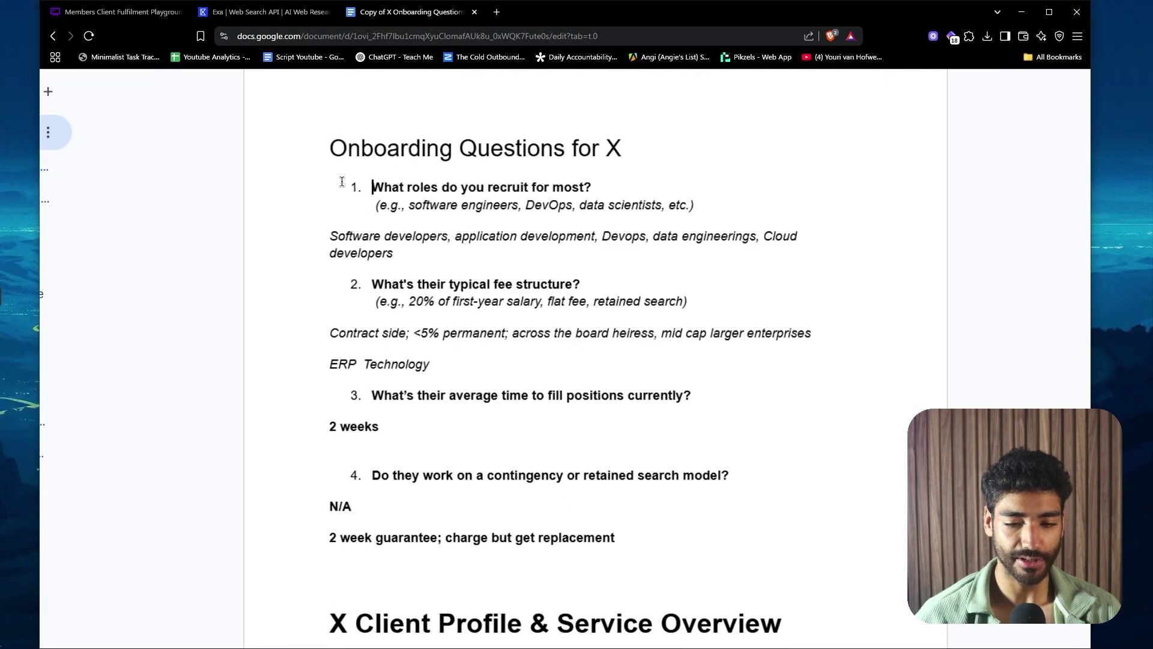
{"action": "scroll", "coordinate": [329, 190], "scroll_direction": "down", "scroll_amount": 3}
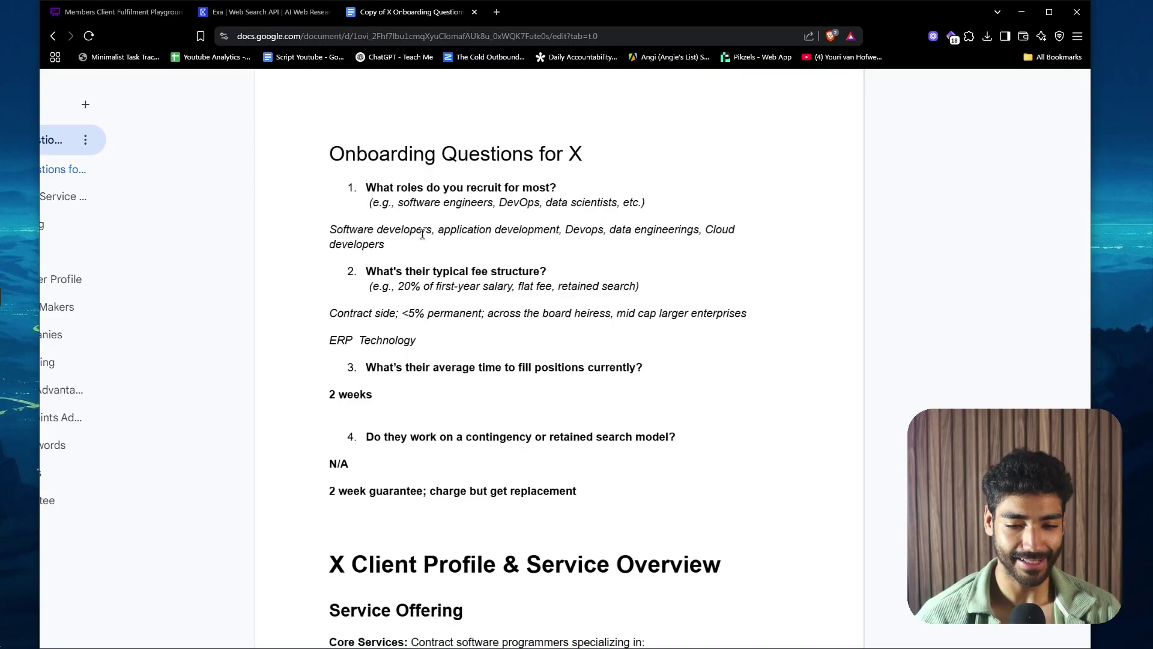
{"action": "scroll", "coordinate": [449, 270], "scroll_direction": "down", "scroll_amount": 1}
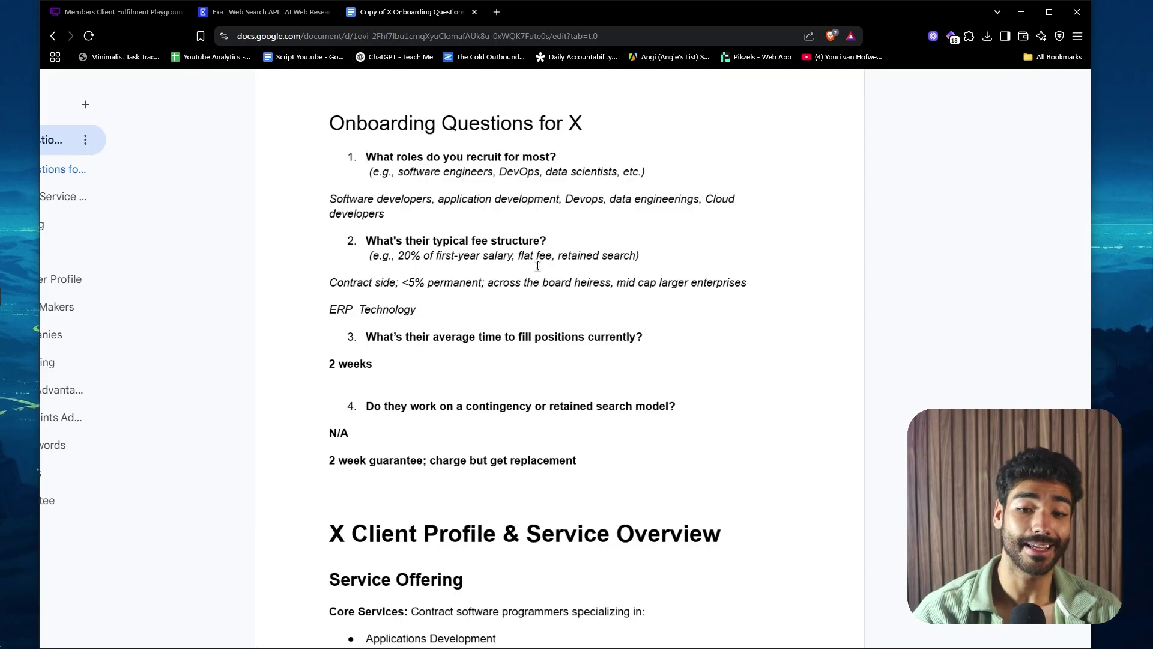
{"action": "scroll", "coordinate": [538, 265], "scroll_direction": "down", "scroll_amount": 2}
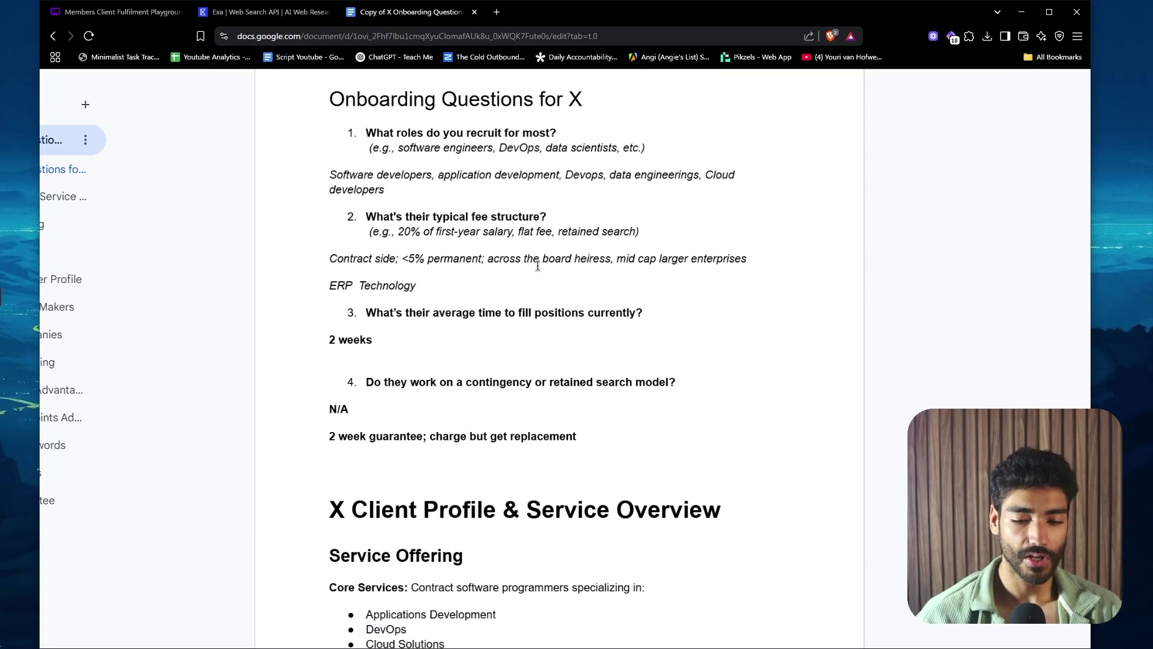
{"action": "scroll", "coordinate": [580, 231], "scroll_direction": "down", "scroll_amount": 2}
{"action": "scroll", "coordinate": [580, 232], "scroll_direction": "down", "scroll_amount": 2}
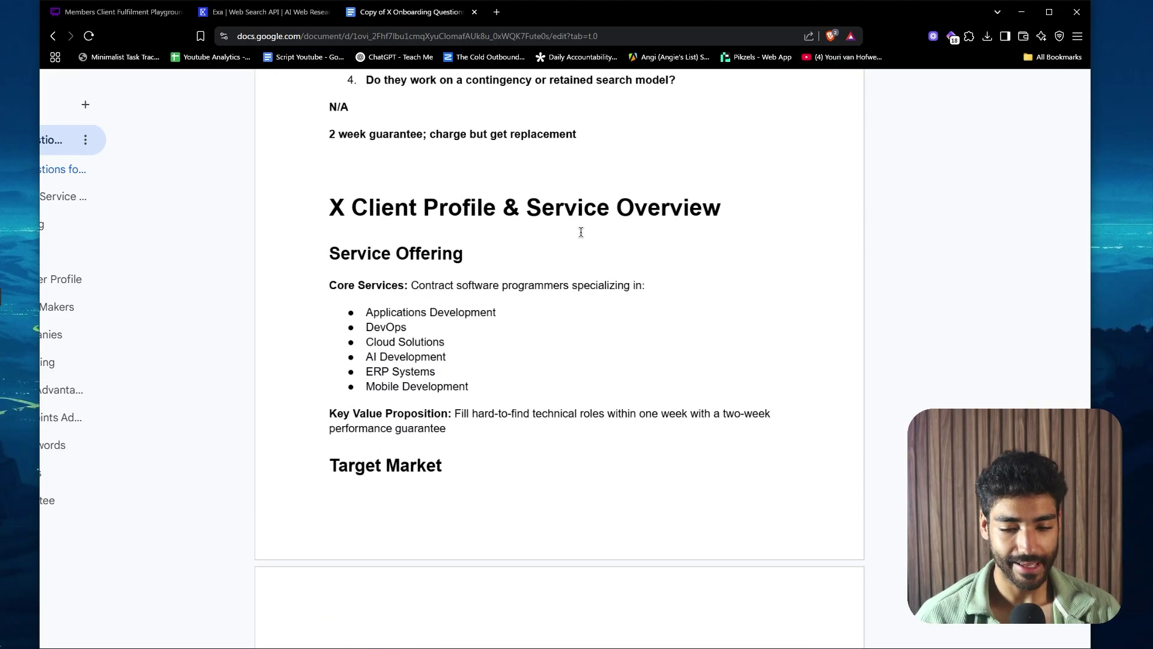
{"action": "scroll", "coordinate": [398, 317], "scroll_direction": "down", "scroll_amount": 2}
{"action": "scroll", "coordinate": [398, 317], "scroll_direction": "down", "scroll_amount": 1}
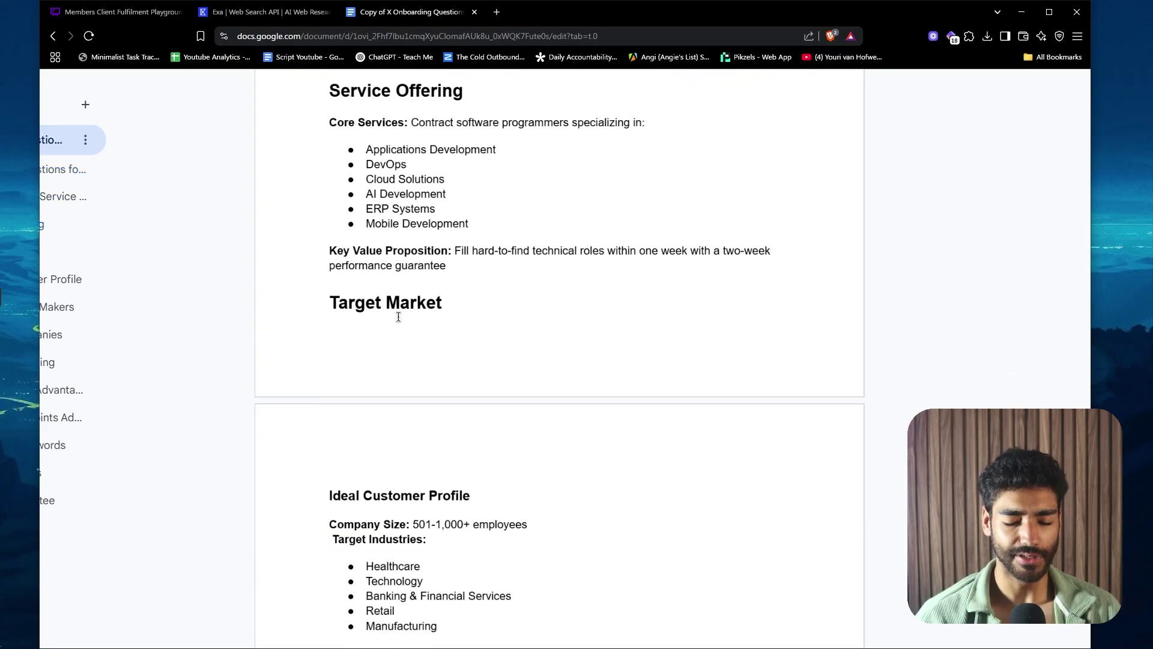
{"action": "scroll", "coordinate": [385, 445], "scroll_direction": "down", "scroll_amount": 2}
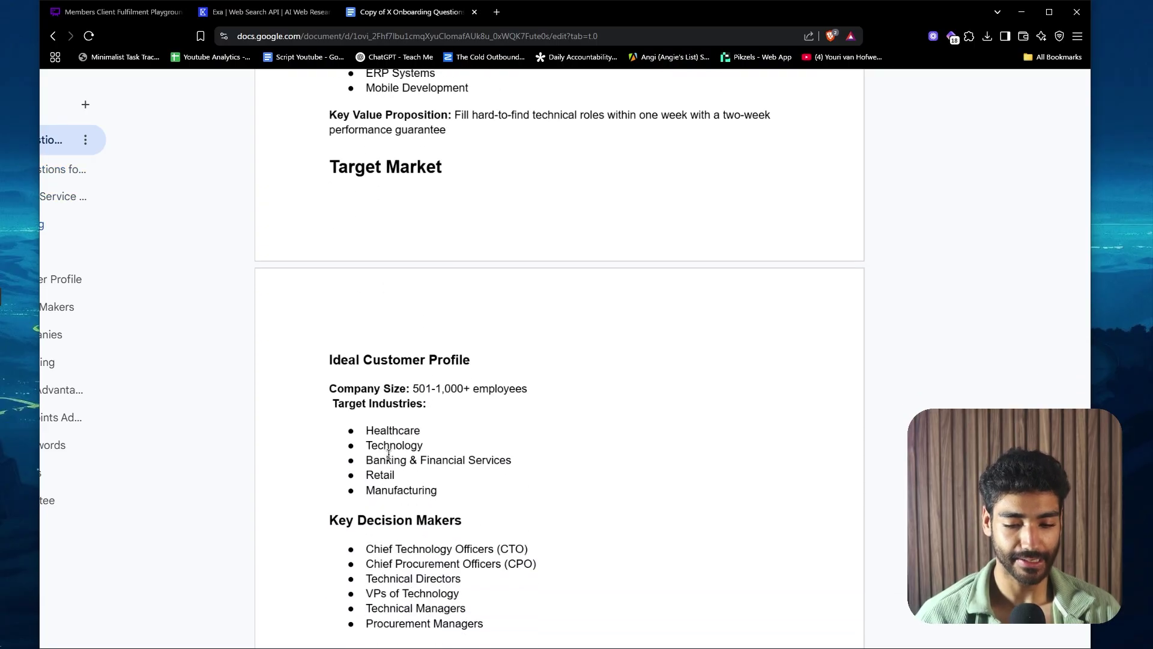
{"action": "scroll", "coordinate": [398, 480], "scroll_direction": "down", "scroll_amount": 1}
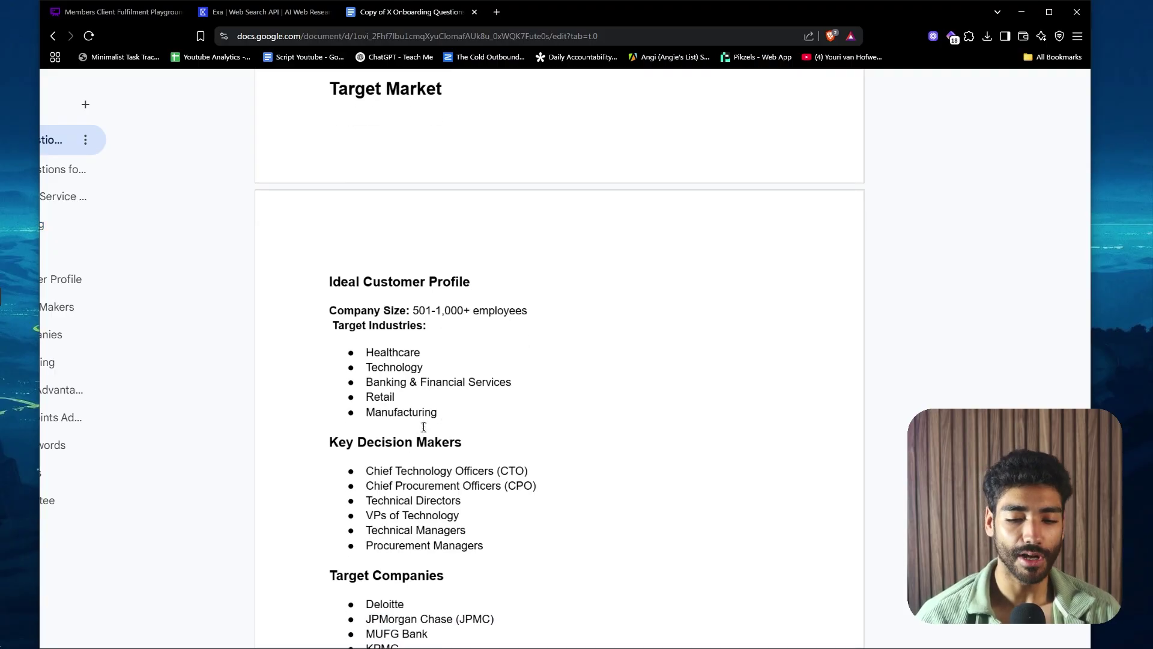
- Bold the word "manufacturing" in the Success Stories case study and highlight the case study passage
{"action": "scroll", "coordinate": [424, 429], "scroll_direction": "down", "scroll_amount": 12}
{"action": "scroll", "coordinate": [424, 426], "scroll_direction": "down", "scroll_amount": 3}
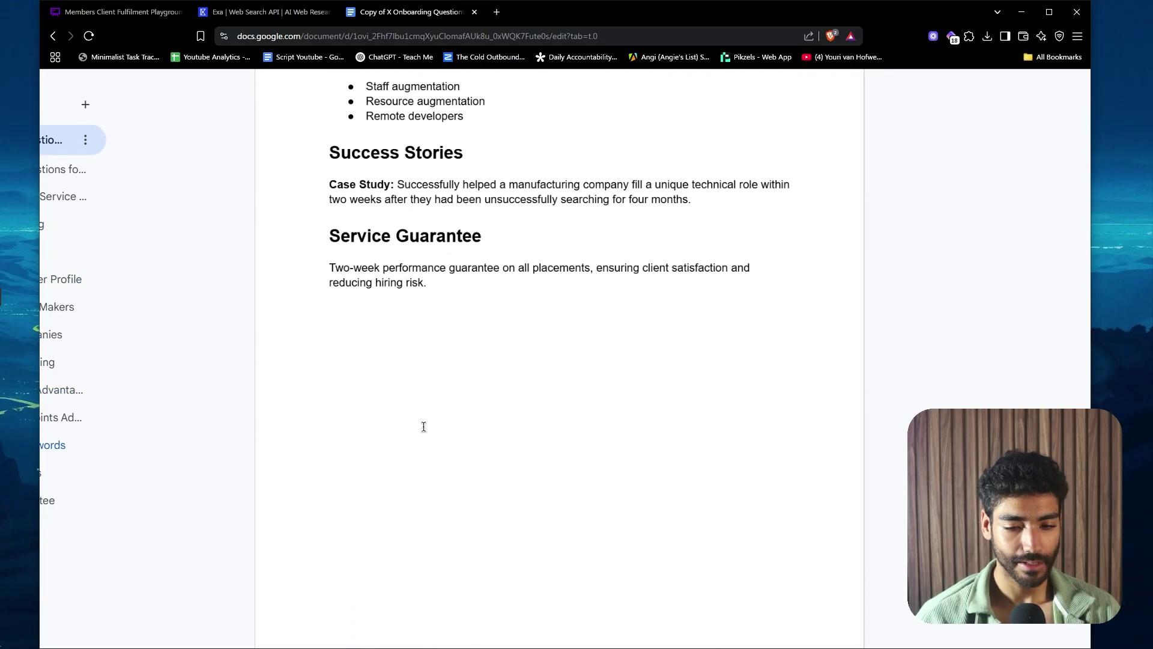
{"action": "scroll", "coordinate": [366, 190], "scroll_direction": "up", "scroll_amount": 2}
{"action": "scroll", "coordinate": [366, 191], "scroll_direction": "up", "scroll_amount": 3}
{"action": "scroll", "coordinate": [366, 190], "scroll_direction": "down", "scroll_amount": 3}
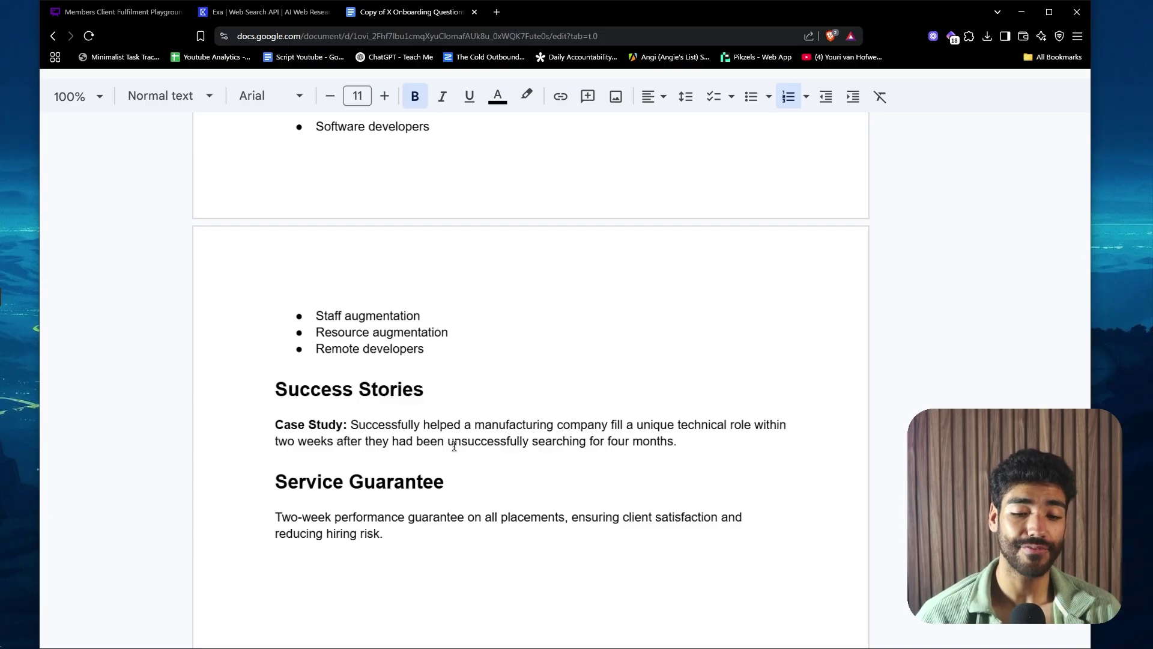
{"action": "triple_click", "coordinate": [557, 441]}
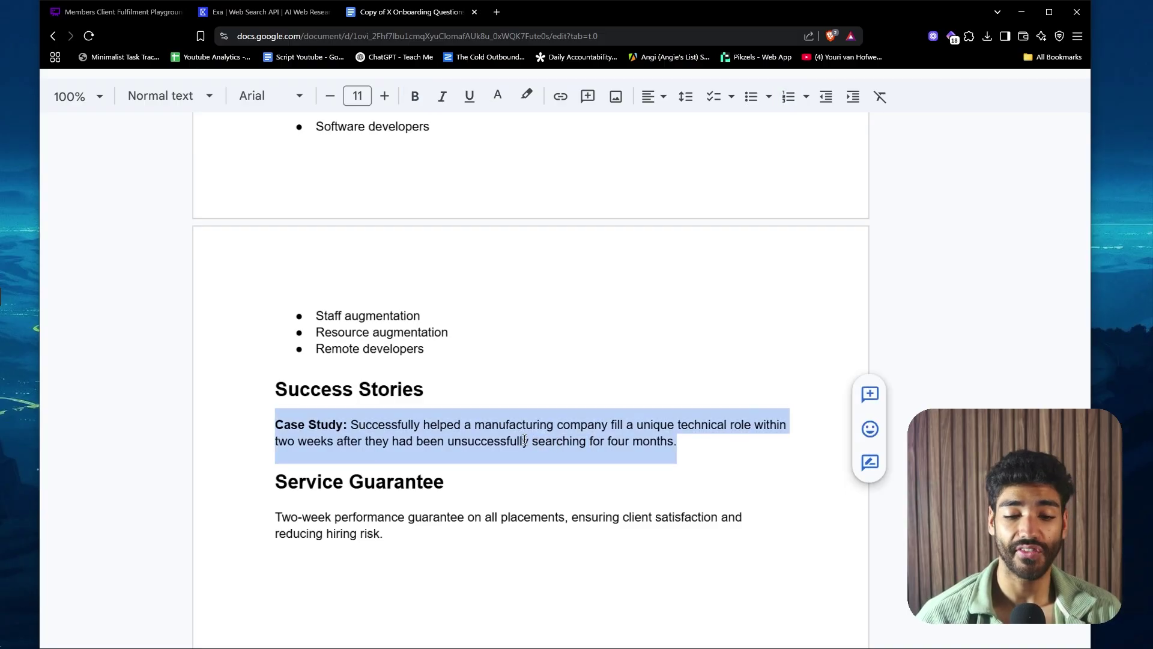
{"action": "double_click", "coordinate": [508, 419]}
{"action": "key", "text": "ctrl+b"}
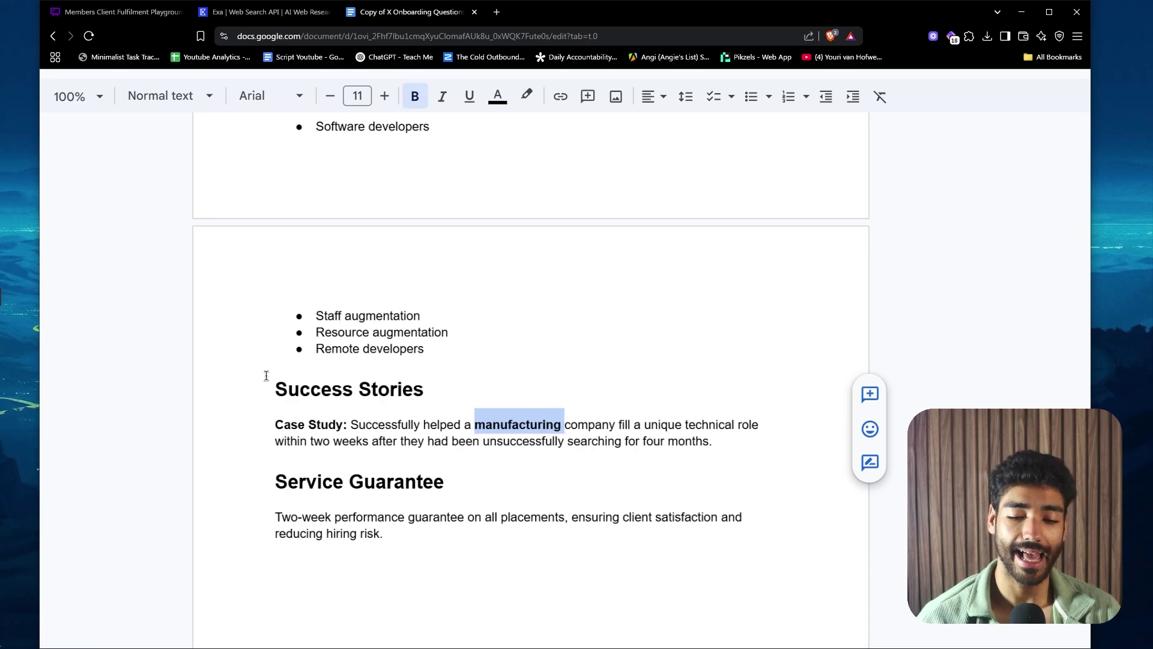
{"action": "left_click_drag", "start_coordinate": [723, 442], "coordinate": [289, 401]}
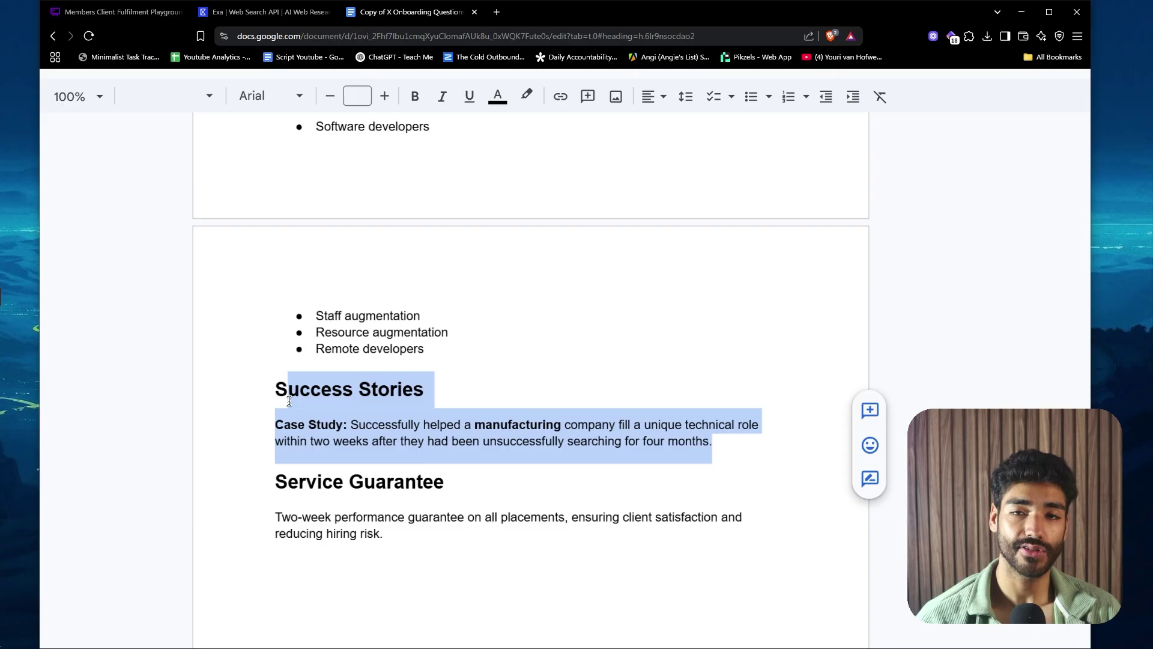
- Switch back to the Whimsical board and place a 192 x 96 rectangle below the Step 2 notes
{"action": "key", "text": "ctrl+1"}
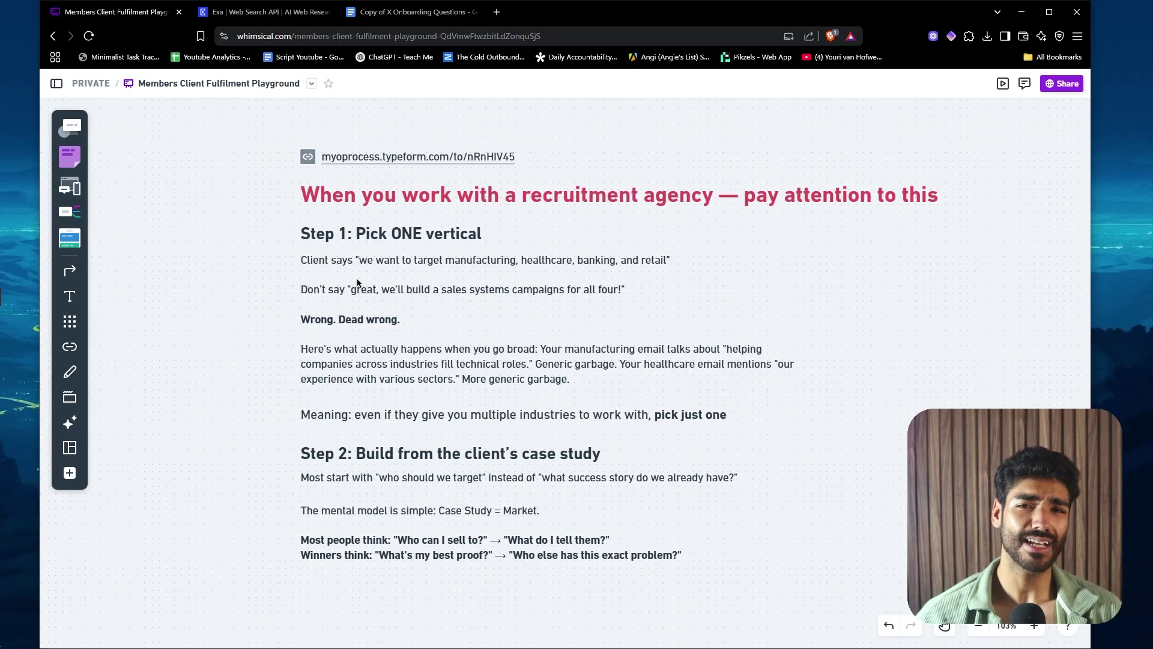
{"action": "scroll", "coordinate": [357, 282], "scroll_direction": "down", "scroll_amount": 5}
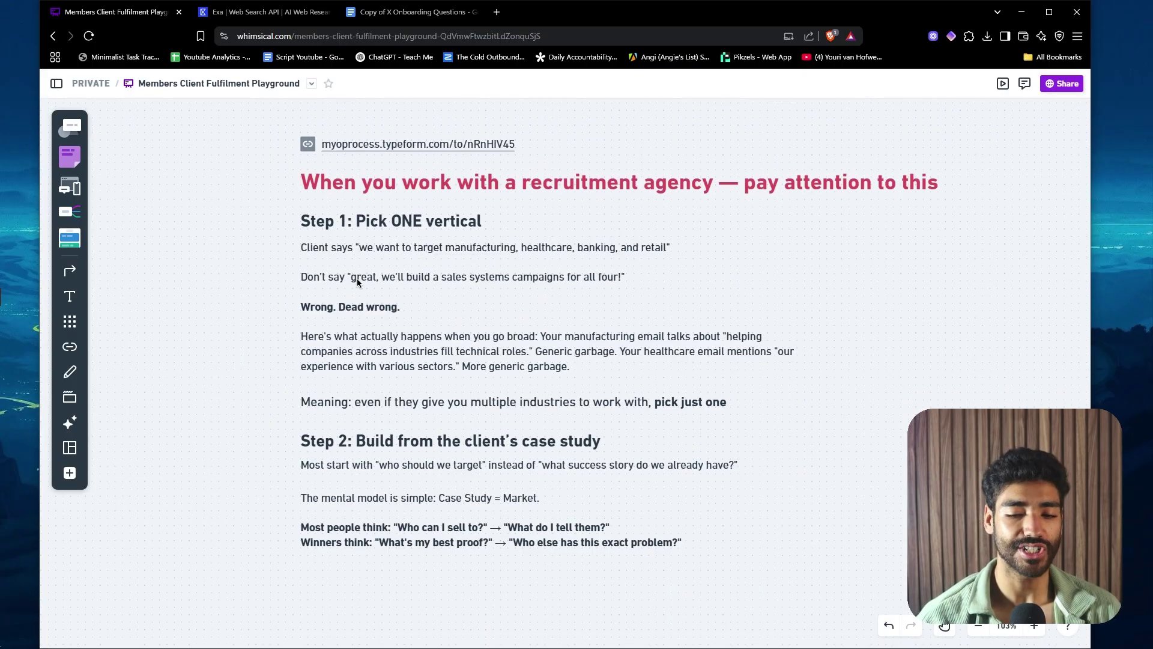
{"action": "left_click", "coordinate": [69, 473]}
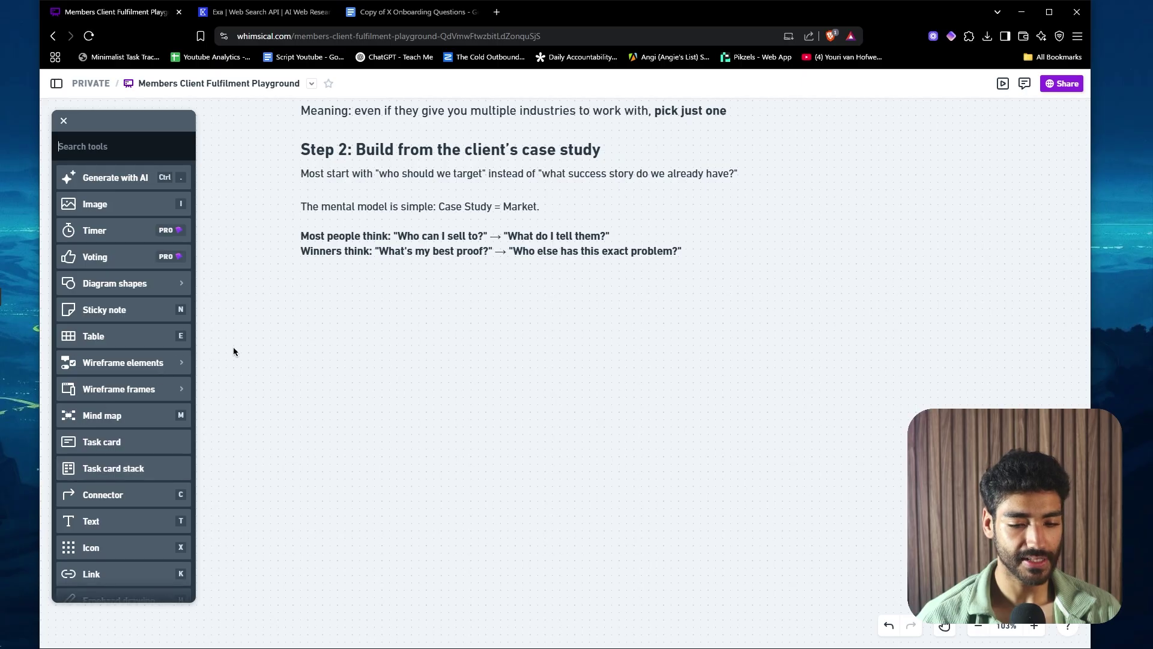
{"action": "left_click", "coordinate": [116, 293]}
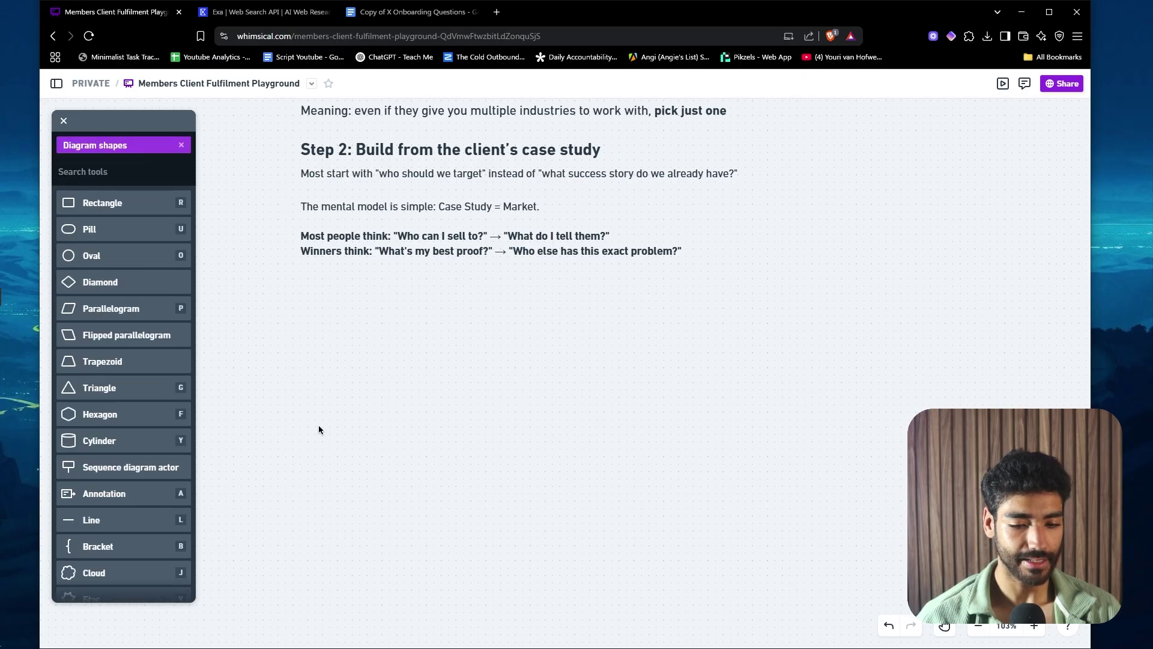
{"action": "scroll", "coordinate": [318, 424], "scroll_direction": "down", "scroll_amount": 3}
{"action": "left_click", "coordinate": [120, 209]}
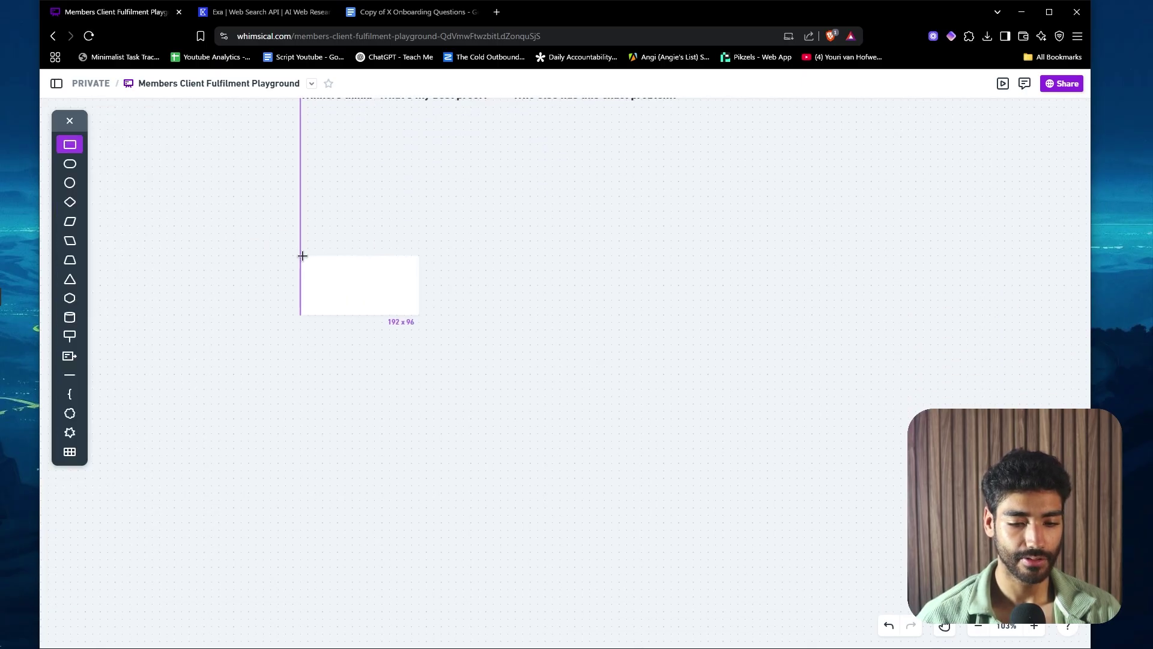
{"action": "left_click", "coordinate": [301, 255]}
- Label the new rectangle "Build List Of Manufacturing Companies Hiring"
{"action": "type", "text": "Bu"}
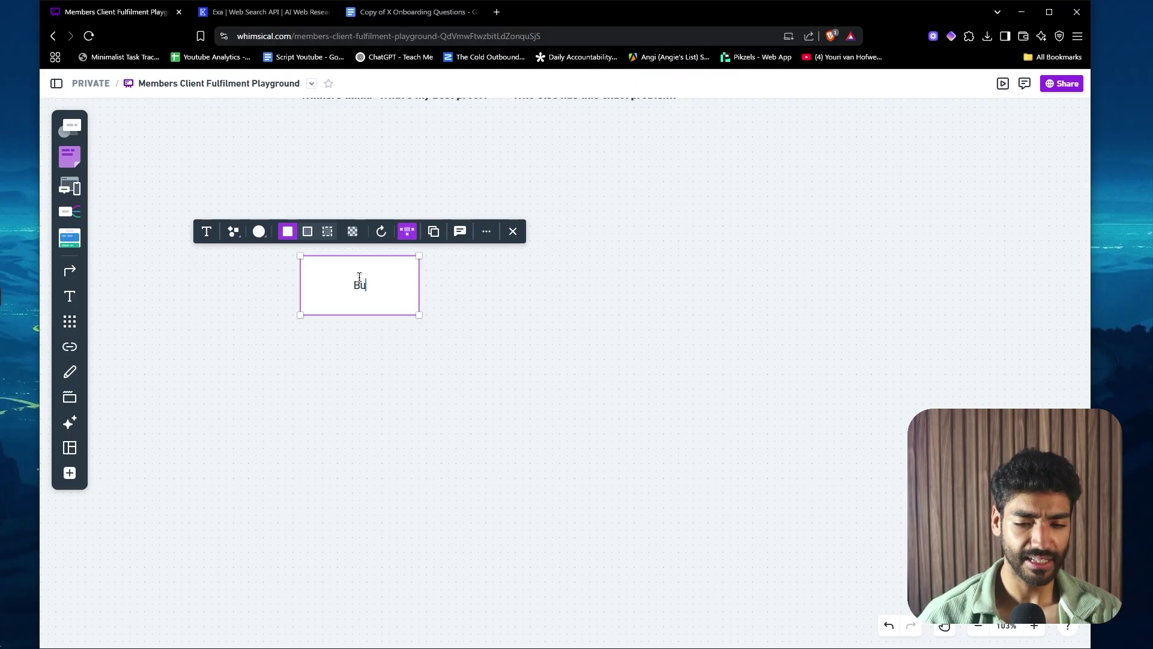
{"action": "type", "text": "ild List Of Manufcaturi"}
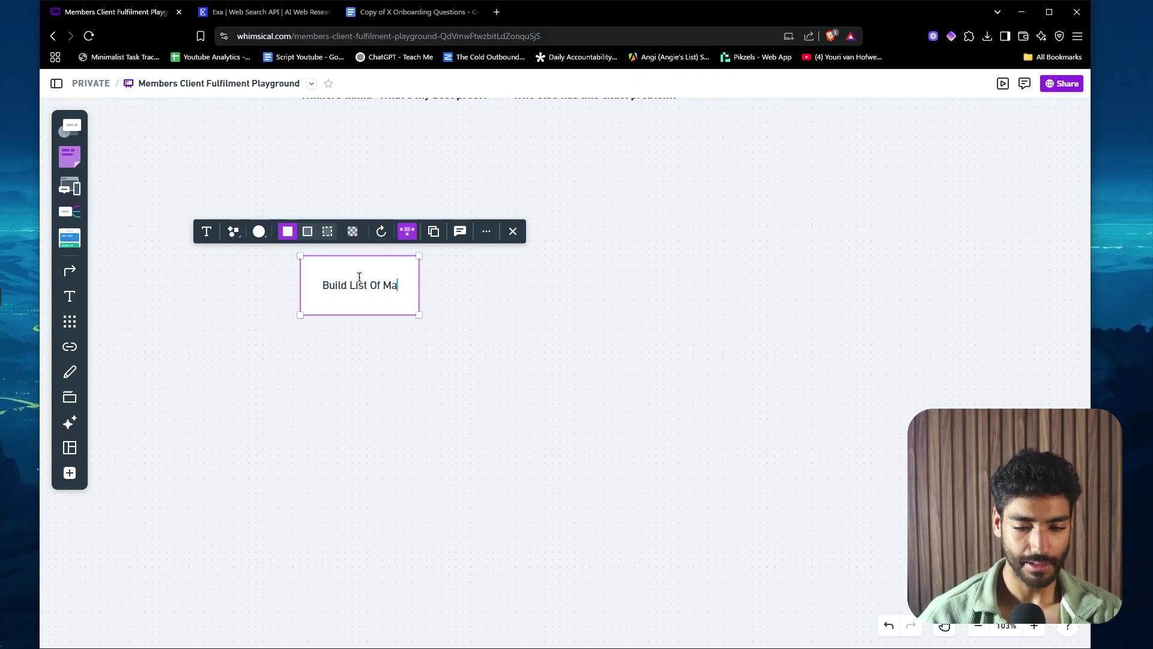
{"action": "key", "text": "BackSpace"}
{"action": "key", "text": "BackSpace"}
{"action": "key", "text": "BackSpace"}
{"action": "key", "text": "BackSpace"}
{"action": "key", "text": "BackSpace"}
{"action": "key", "text": "BackSpace"}
{"action": "type", "text": "acturing C"}
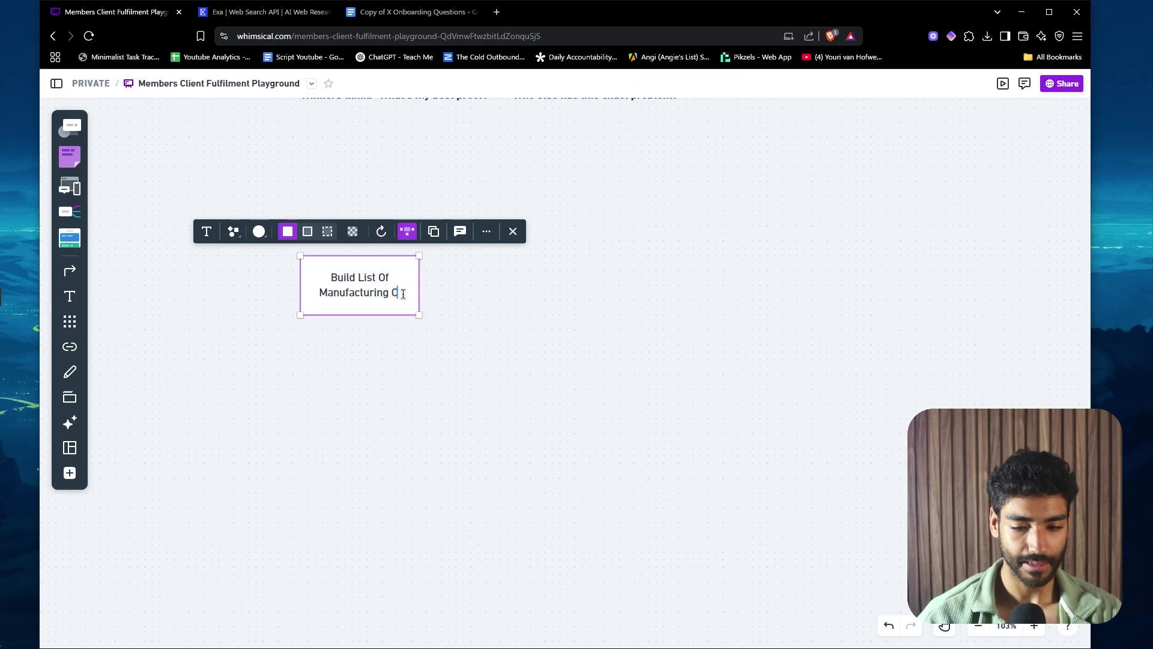
{"action": "type", "text": "ompanies Hiring"}
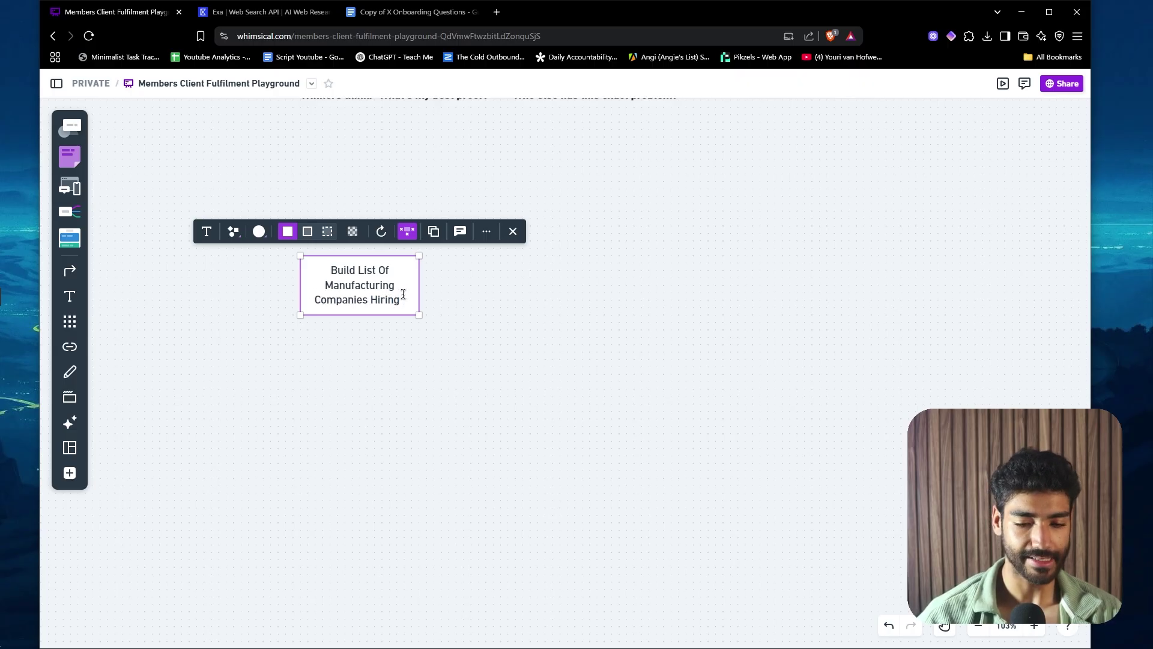
- Bold the rectangle's label and resize the box to 420 x 72 so the text fits on one line
{"action": "key", "text": "ctrl+a"}
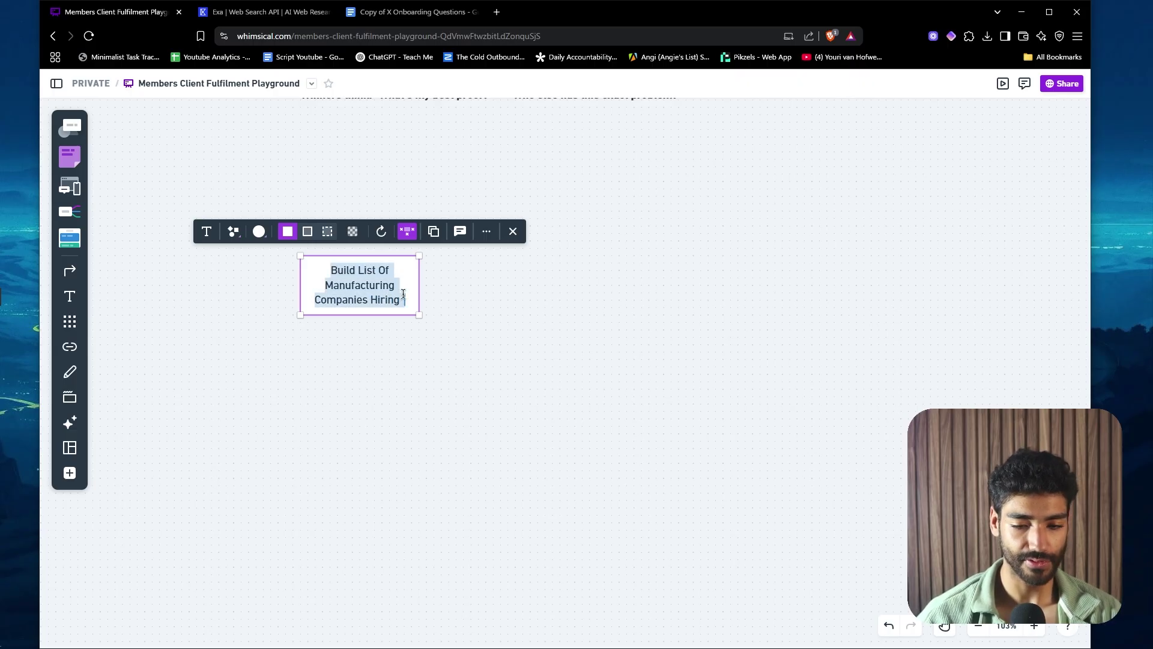
{"action": "key", "text": "ctrl+b"}
{"action": "left_click", "coordinate": [419, 311]}
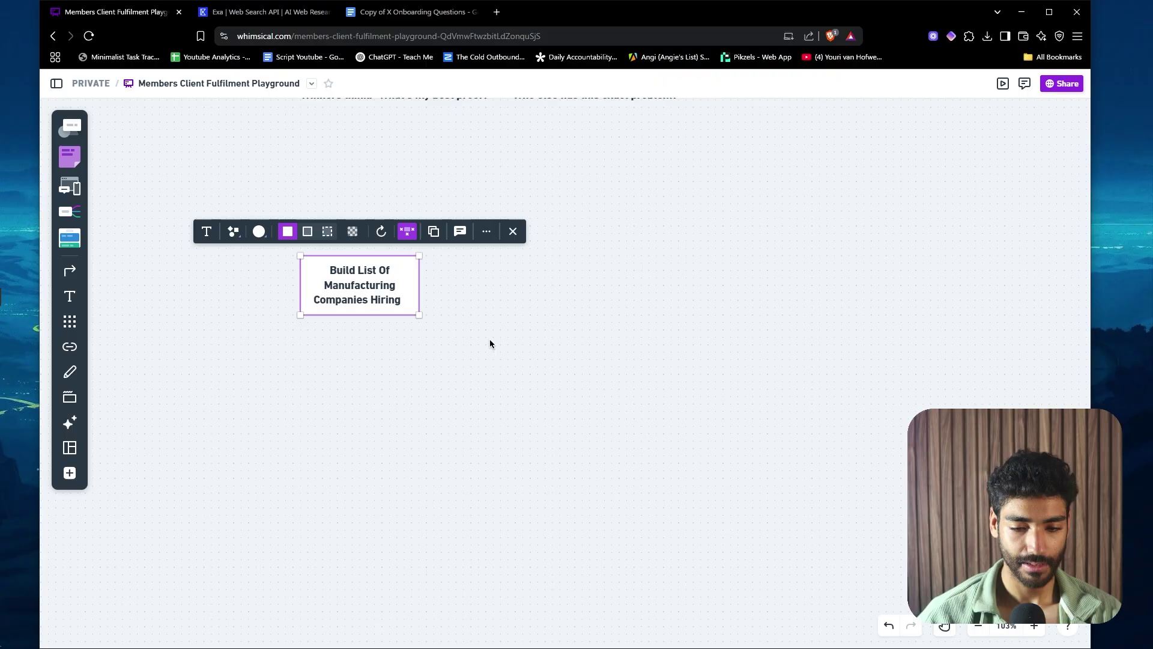
{"action": "left_click_drag", "start_coordinate": [419, 314], "coordinate": [559, 299]}
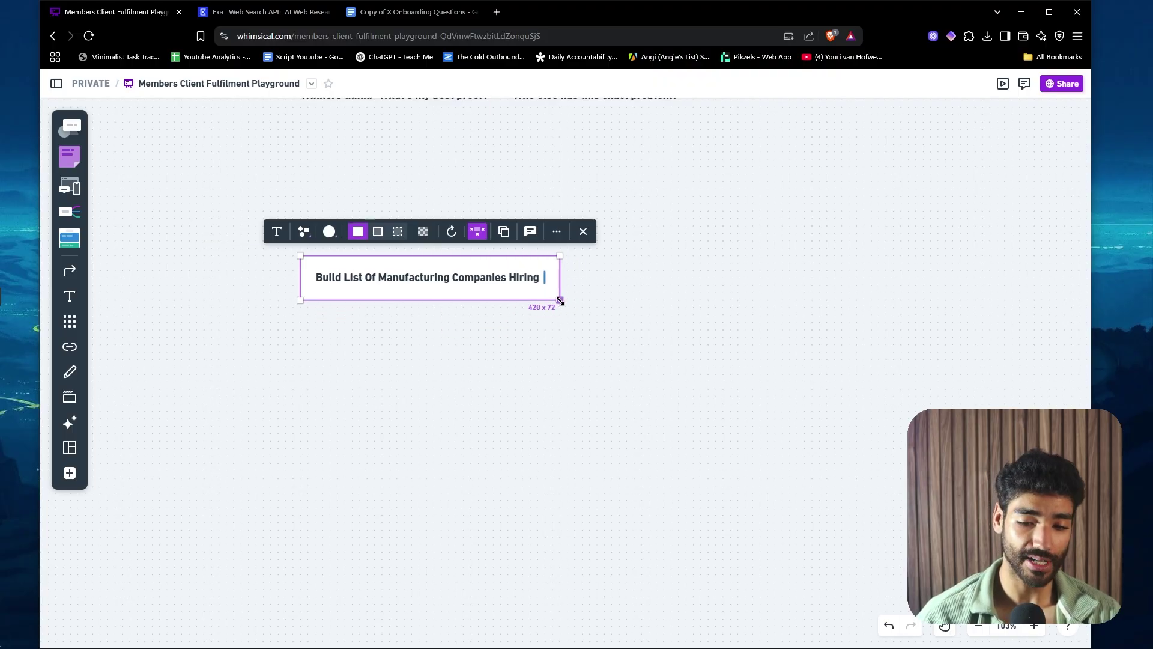
{"action": "left_click", "coordinate": [477, 298]}
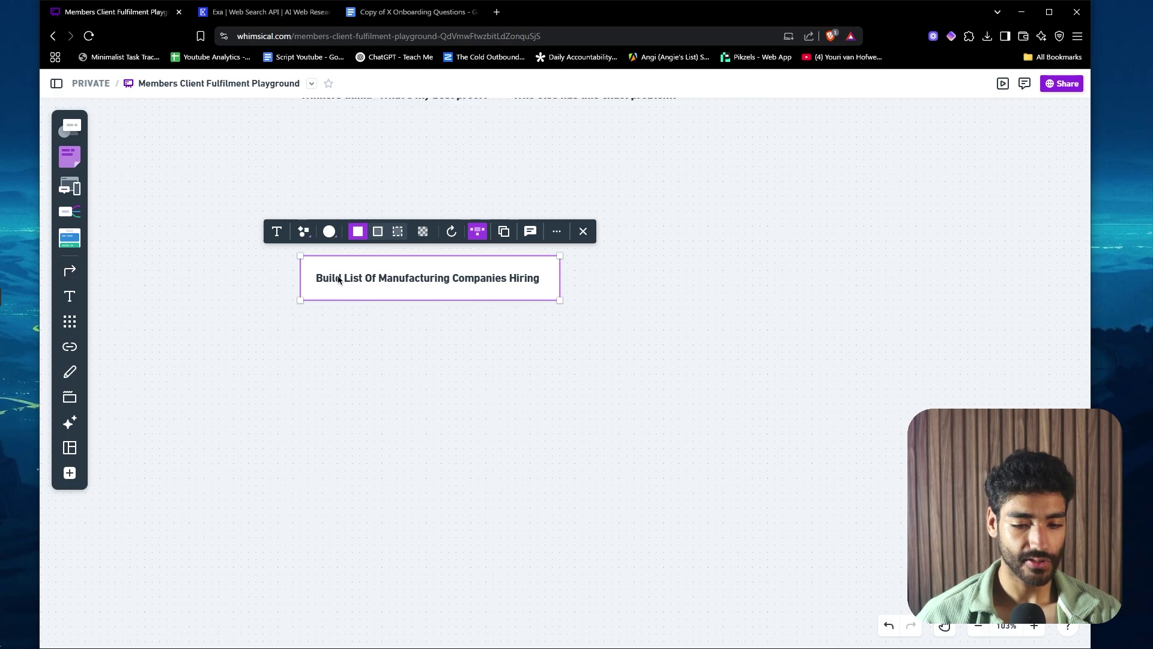
- Draw a connector from the right side of the "Build List Of Manufacturing Companies Hiring" box to a new box beside it
{"action": "scroll", "coordinate": [516, 310], "scroll_direction": "right", "scroll_amount": 4}
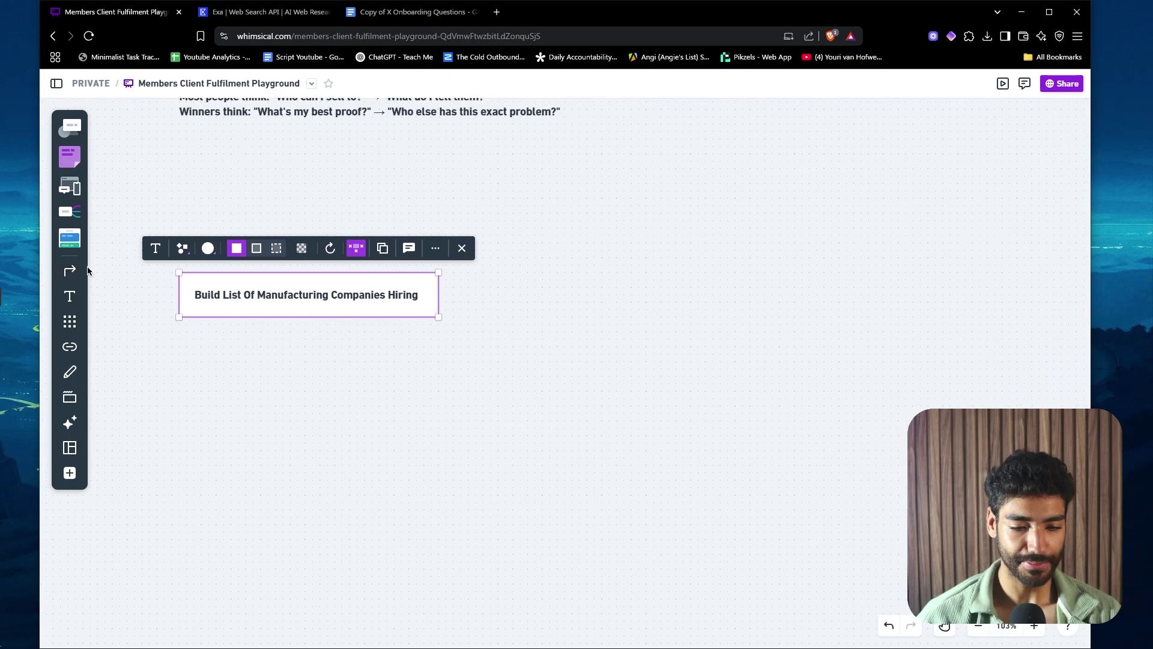
{"action": "left_click", "coordinate": [70, 270]}
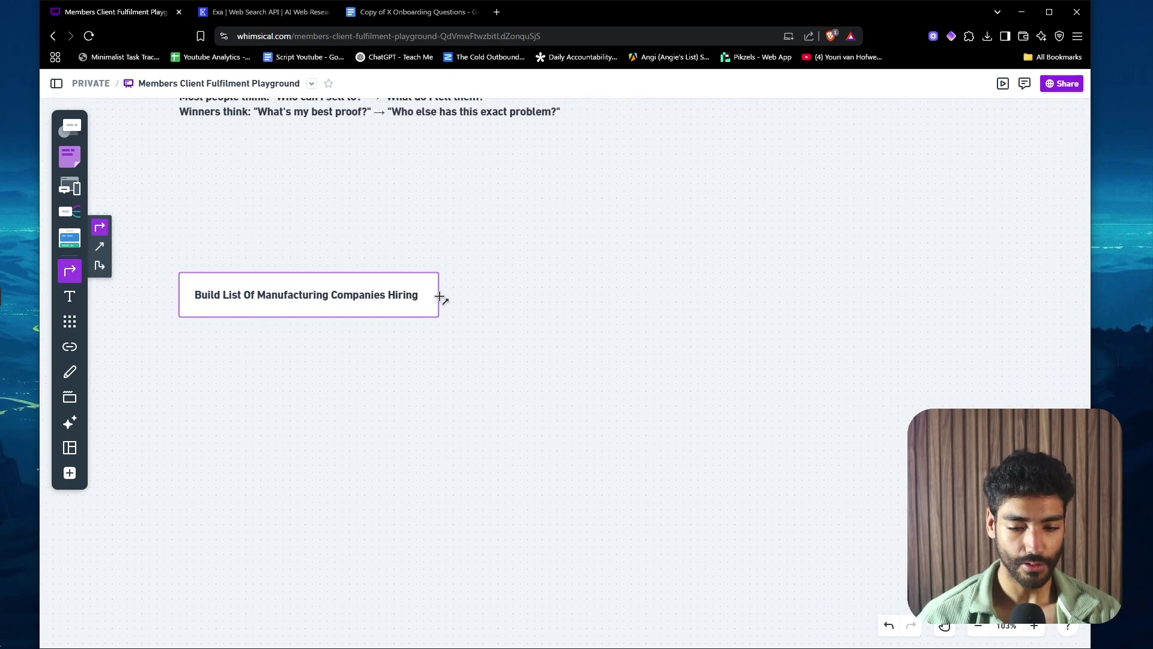
{"action": "left_click_drag", "start_coordinate": [440, 299], "coordinate": [549, 299]}
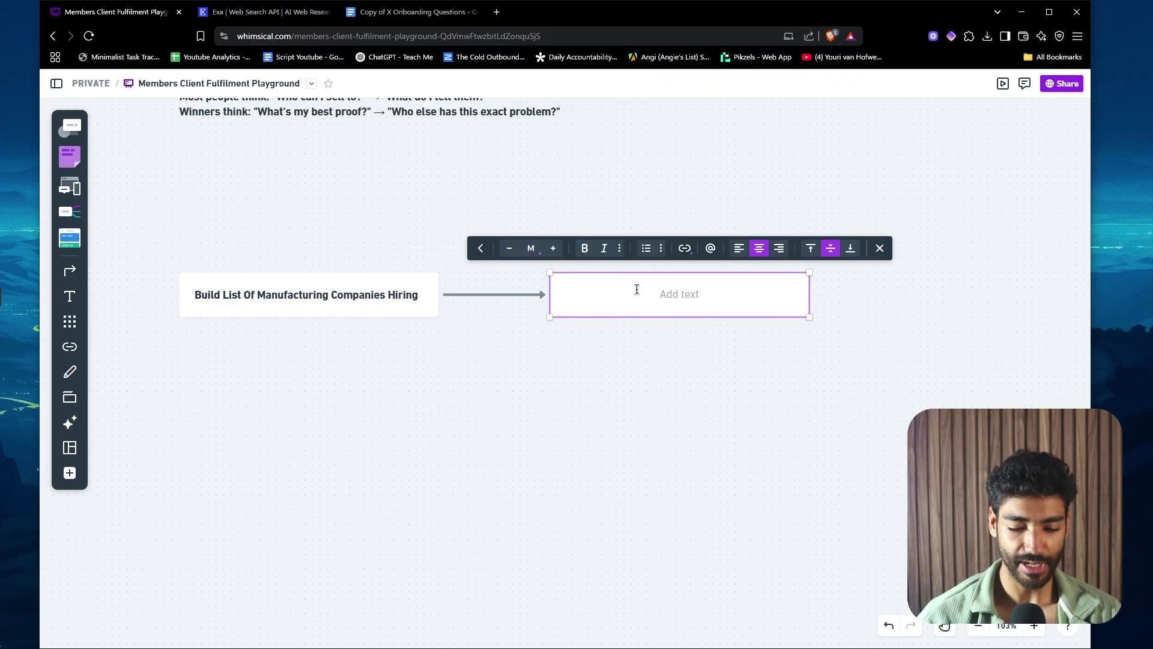
- Label the second box "Enrich & Find Technical Decision-Maker" in bold
{"action": "type", "text": "Enrich & Find Bu"}
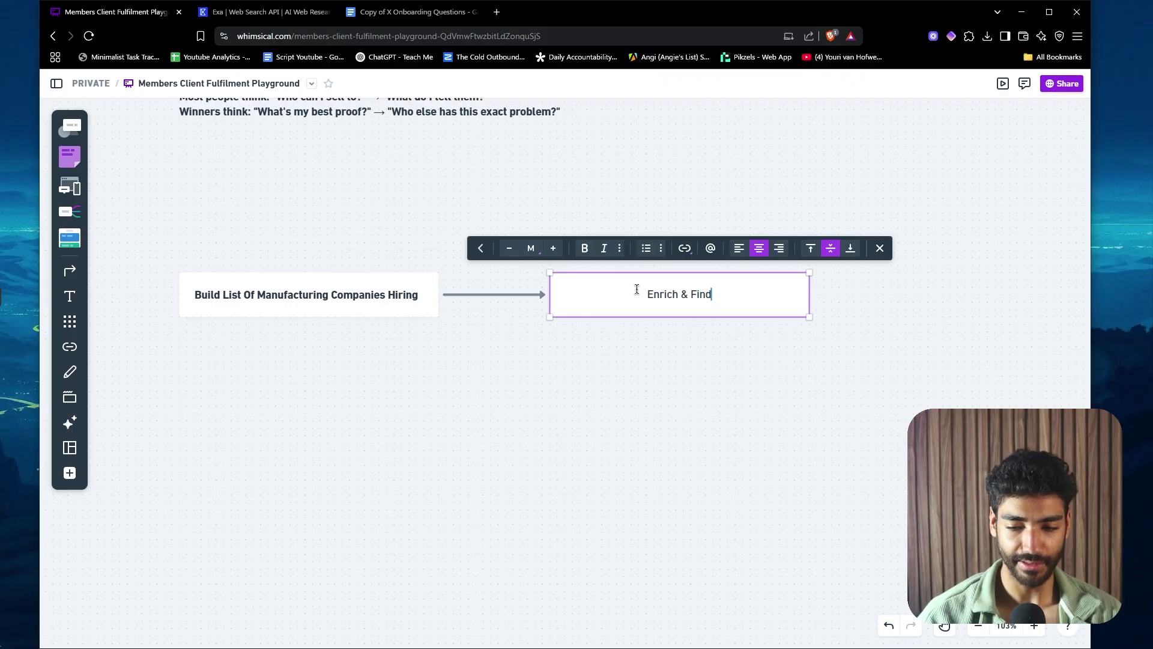
{"action": "key", "text": "BackSpace"}
{"action": "key", "text": "BackSpace"}
{"action": "type", "text": "Tech"}
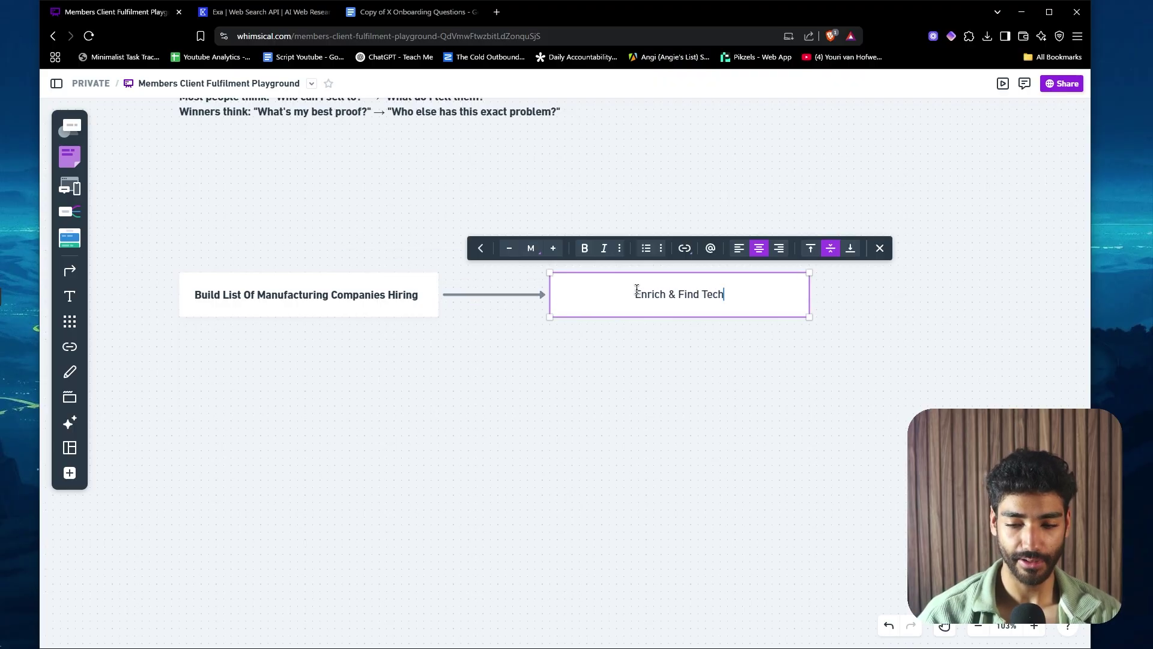
{"action": "type", "text": "nical Decision-Maker"}
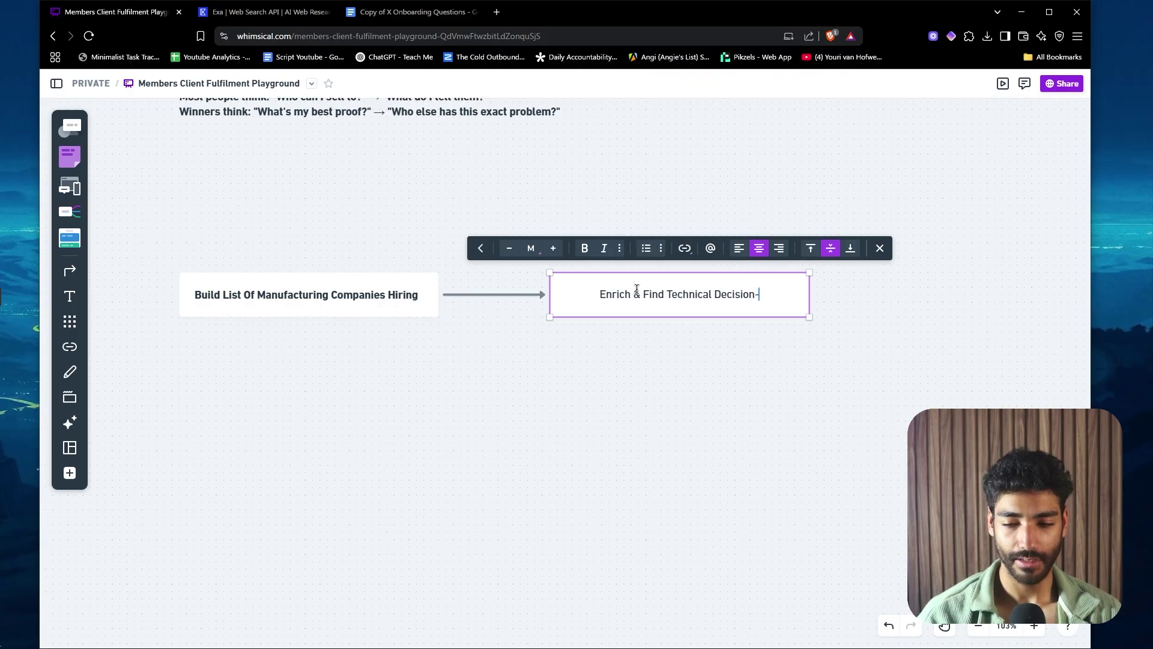
{"action": "key", "text": "ctrl+a"}
{"action": "key", "text": "ctrl+b"}
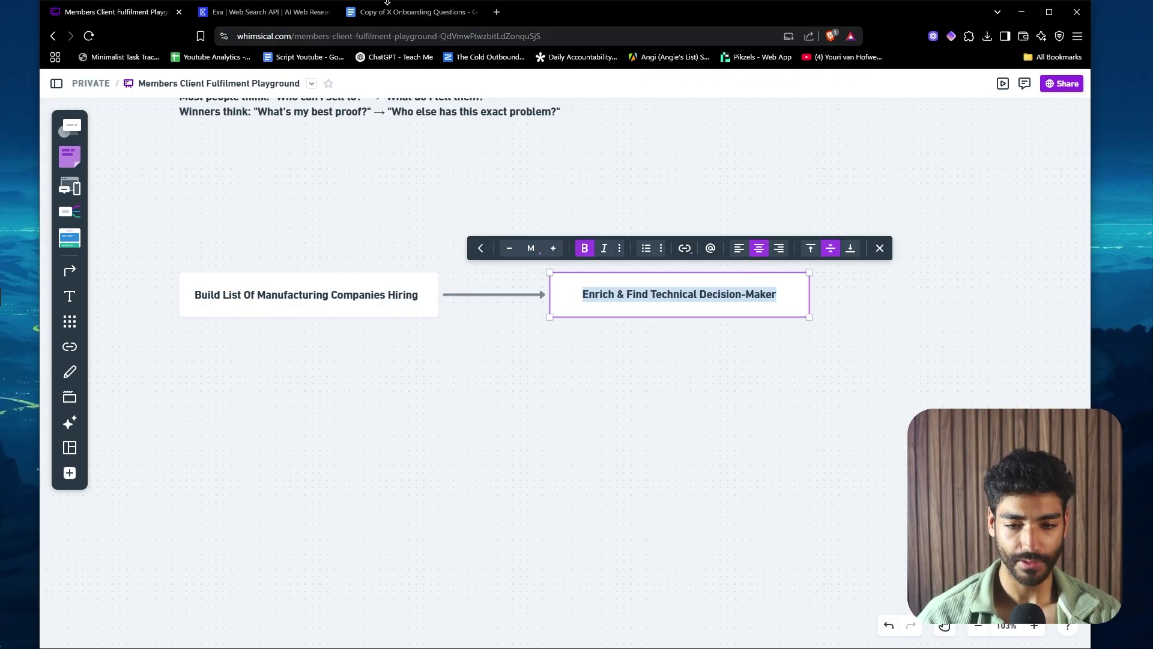
- Switch to the onboarding questions document and highlight VPs of Technology and Technical Managers under Key Decision Makers
{"action": "left_click", "coordinate": [414, 12]}
{"action": "key", "text": "ctrl+shift+f"}
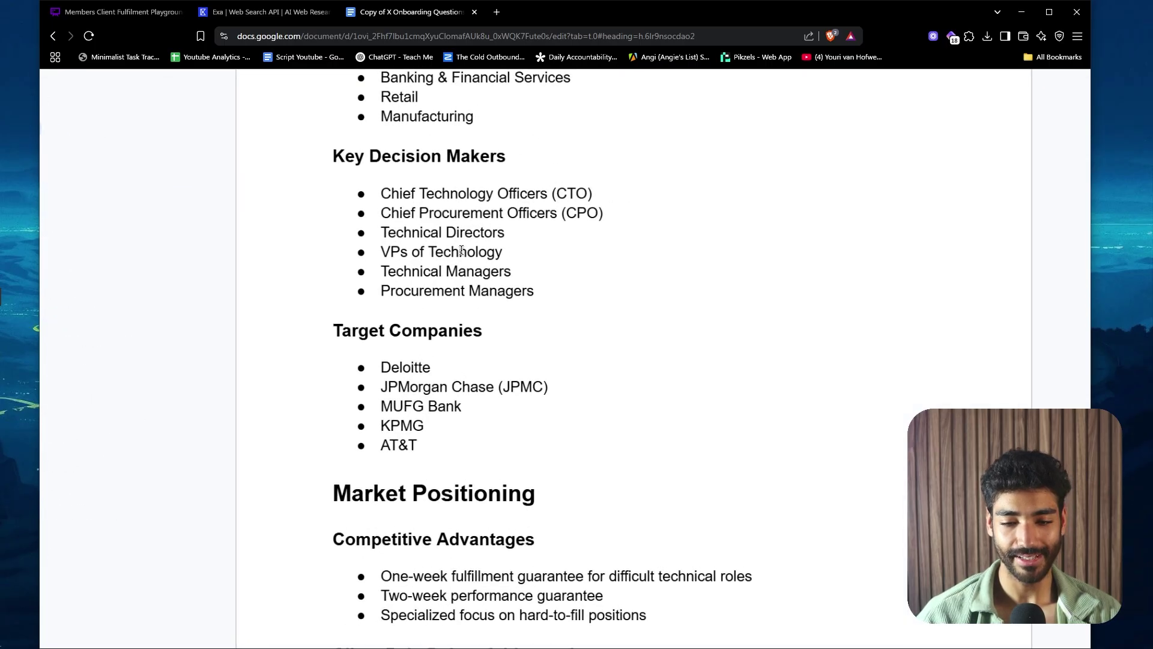
{"action": "left_click_drag", "start_coordinate": [419, 253], "coordinate": [565, 269]}
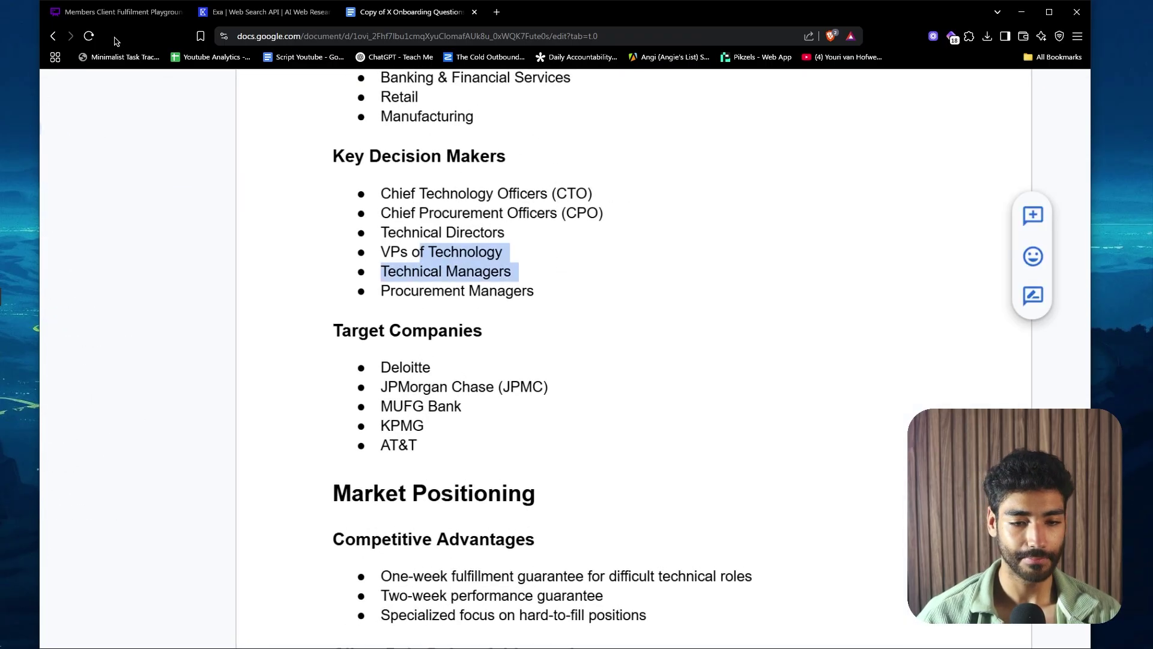
- Return to the Whimsical board and draw a connector from the "Enrich & Find Technical Decision-Maker" box to a new third box
{"action": "left_click", "coordinate": [115, 12]}
{"action": "left_click", "coordinate": [751, 432]}
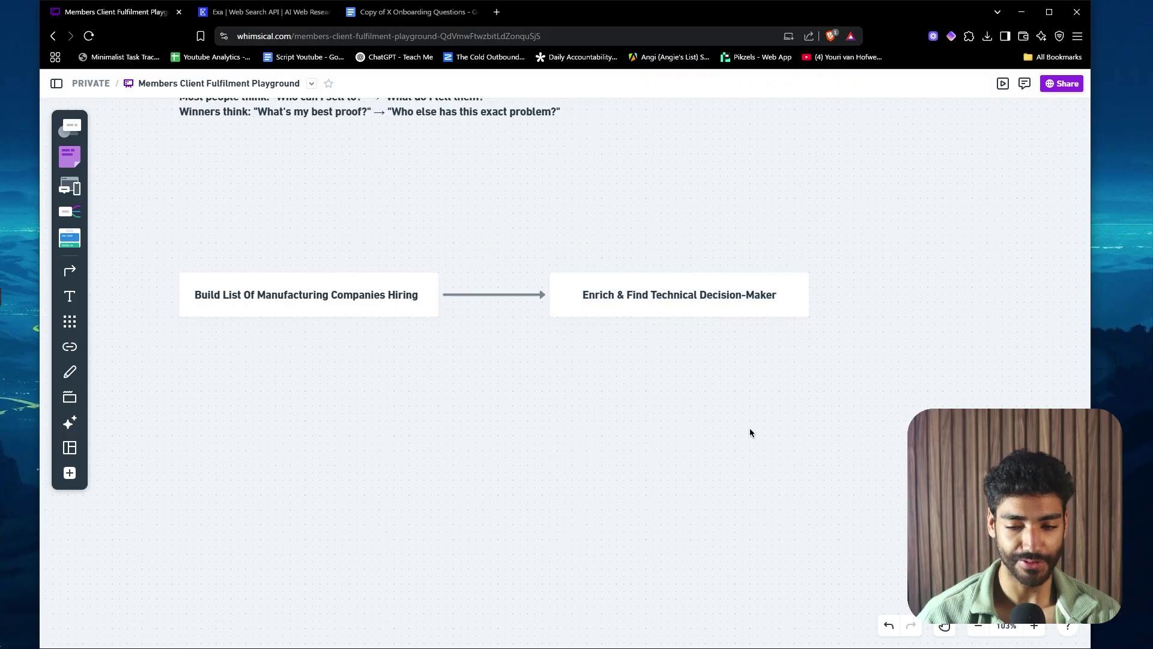
{"action": "scroll", "coordinate": [843, 382], "scroll_direction": "right", "scroll_amount": 3}
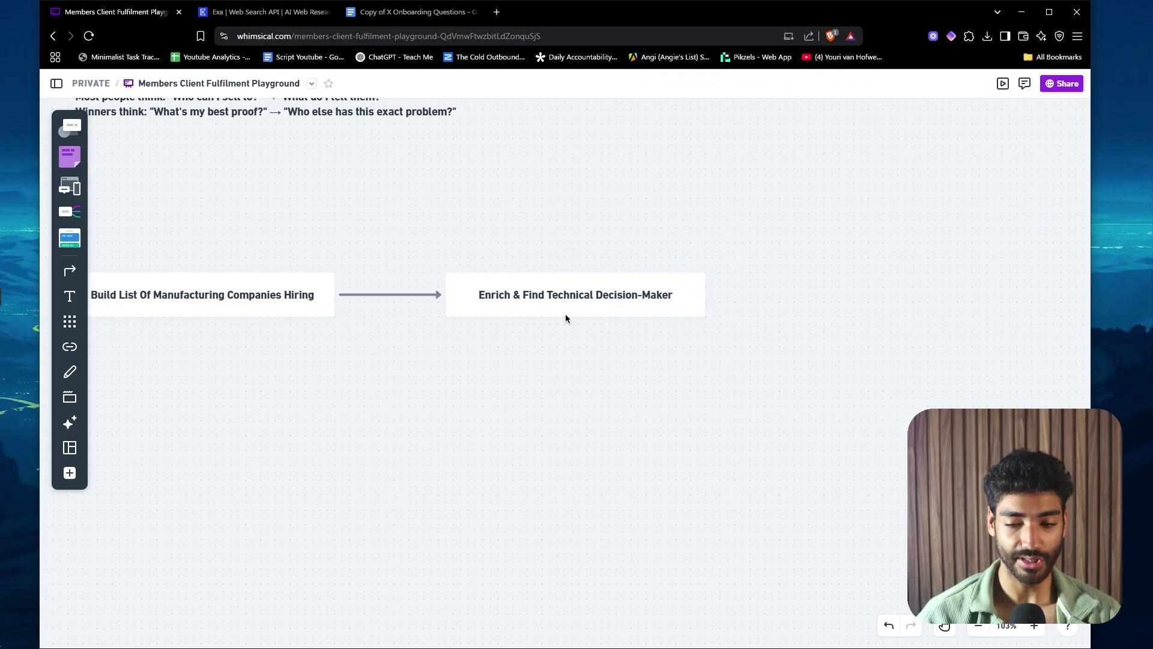
{"action": "left_click", "coordinate": [70, 271]}
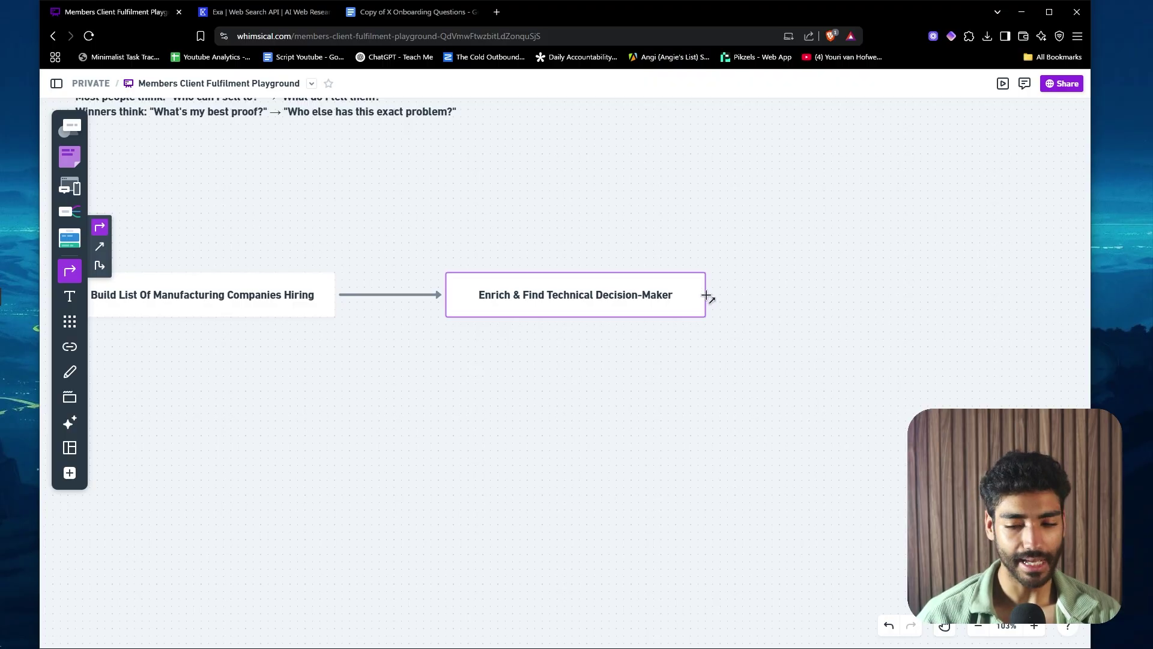
{"action": "left_click_drag", "start_coordinate": [706, 295], "coordinate": [794, 295]}
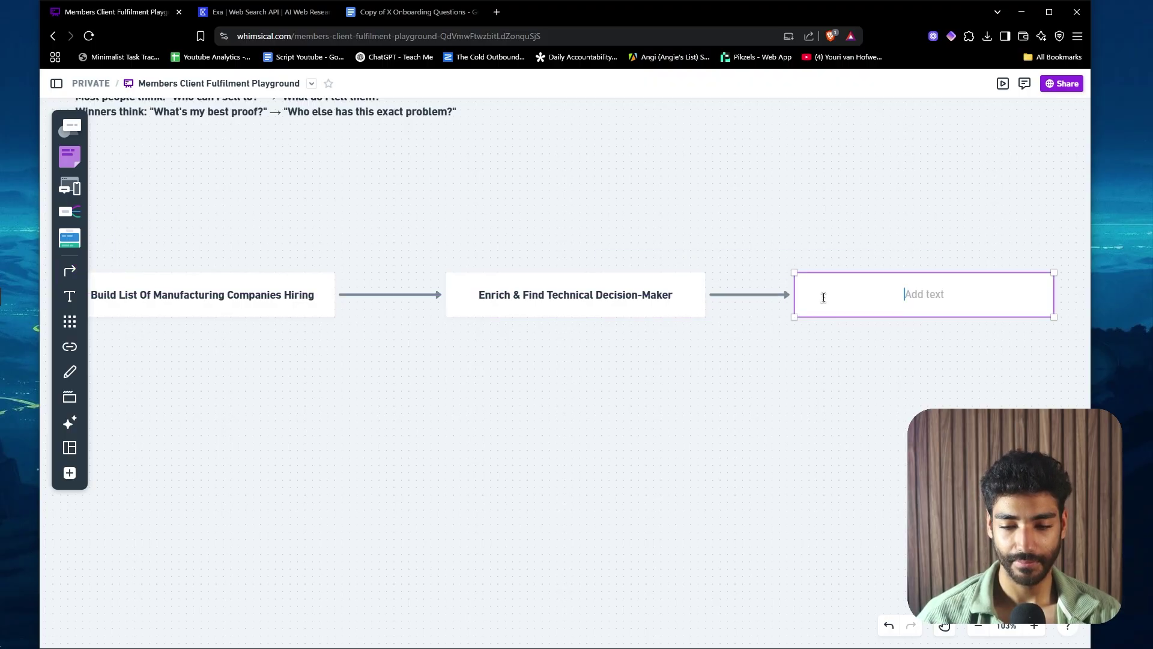
- Label the third box "Pre-draft High Quality Copy" in bold
{"action": "type", "text": "P"}
{"action": "type", "text": "redict"}
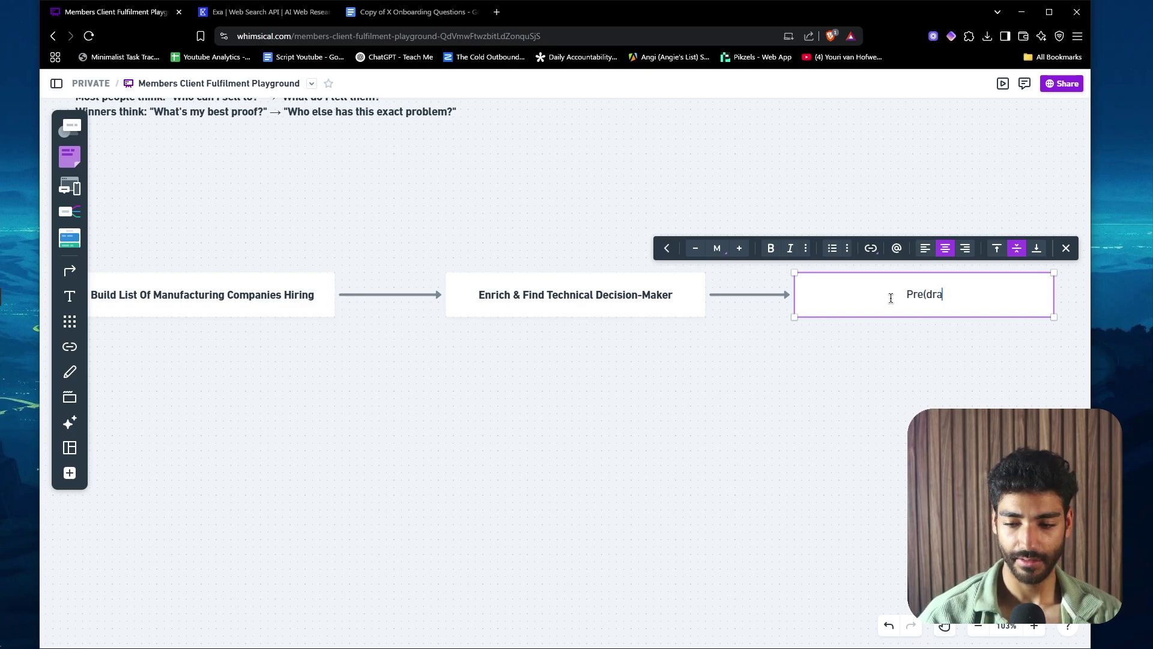
{"action": "key", "text": "BackSpace"}
{"action": "key", "text": "BackSpace"}
{"action": "key", "text": "BackSpace"}
{"action": "key", "text": "BackSpace"}
{"action": "type", "text": "-draft "}
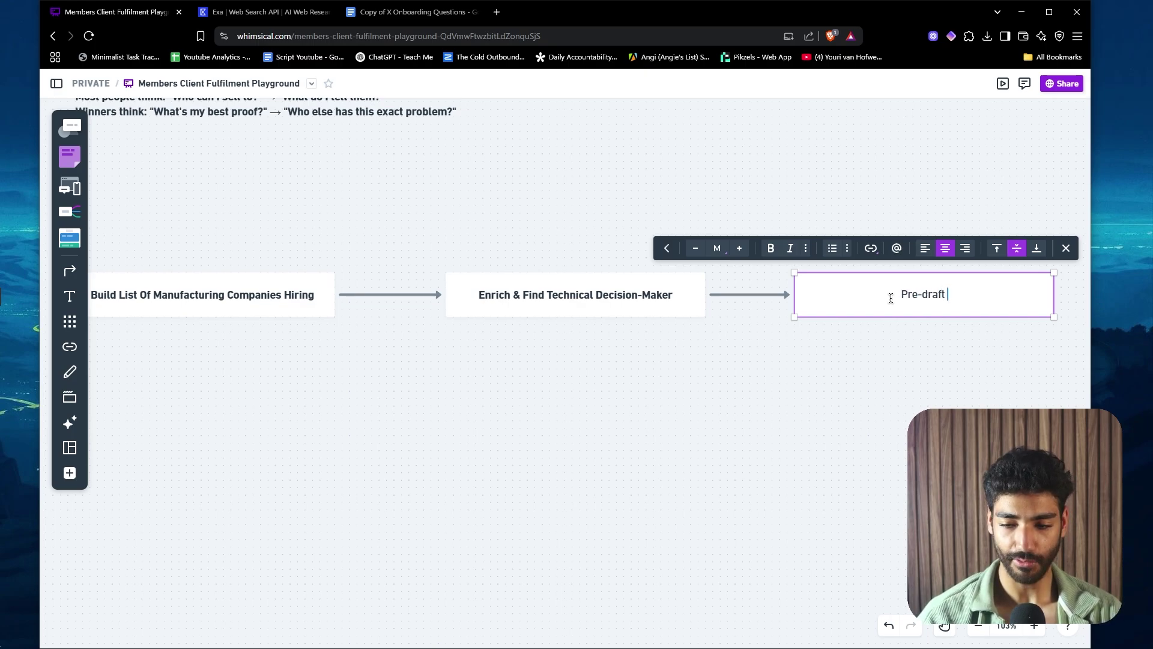
{"action": "type", "text": "High Qua"}
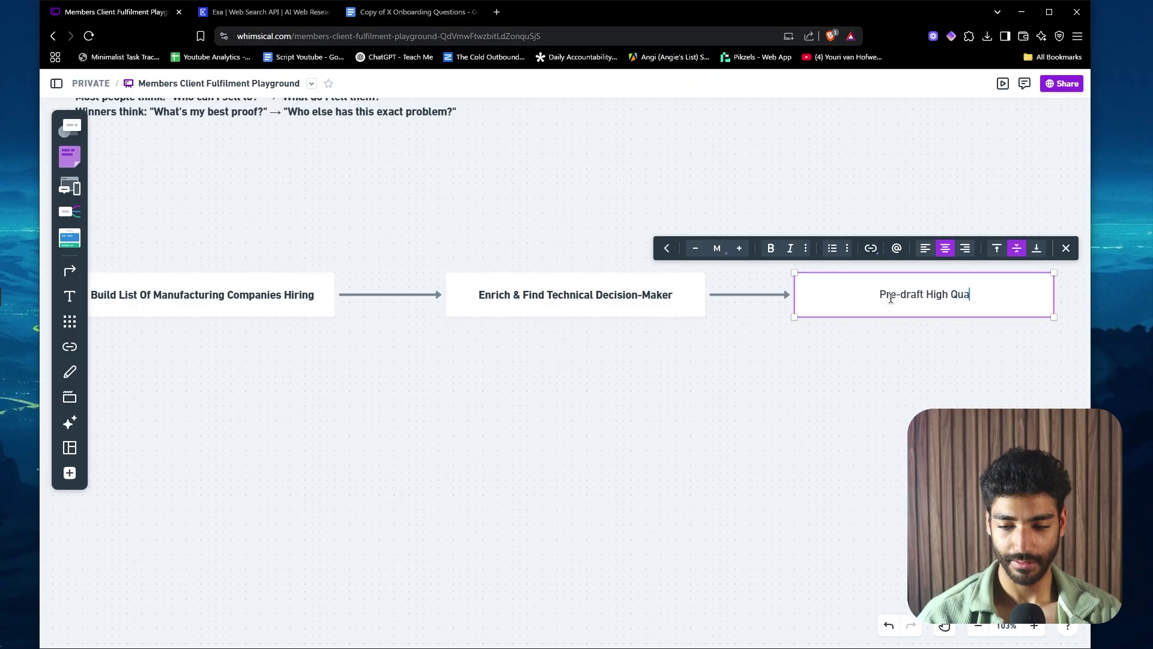
{"action": "type", "text": "lity Copy"}
{"action": "key", "text": "ctrl+a"}
{"action": "key", "text": "ctrl+b"}
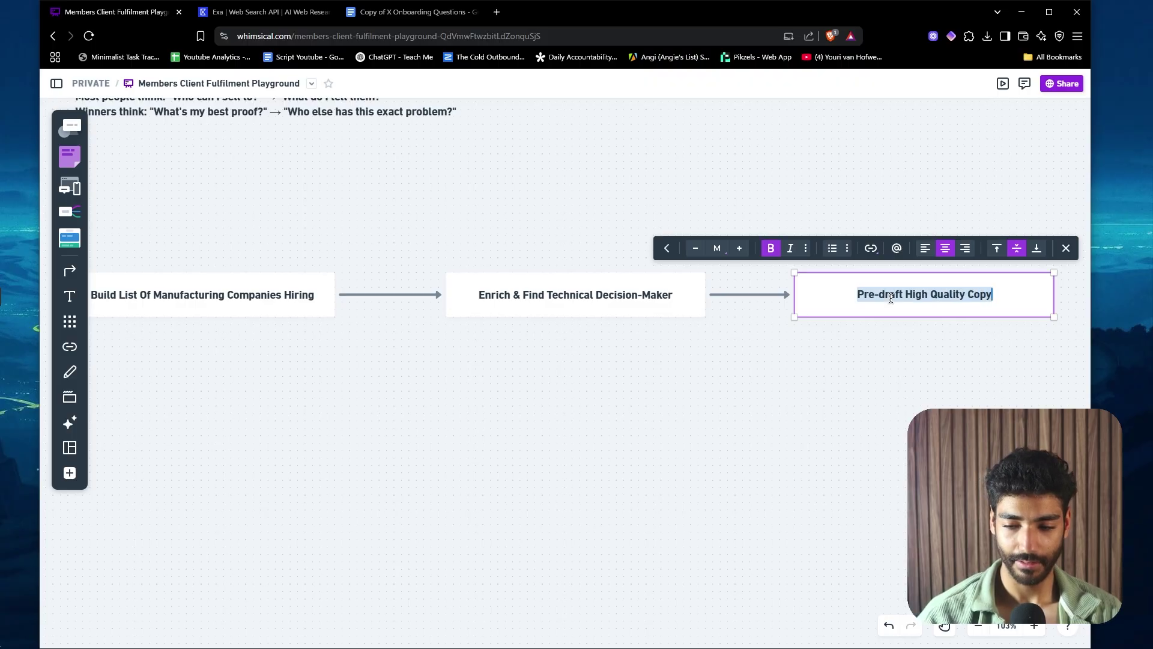
{"action": "left_click", "coordinate": [851, 376]}
{"action": "scroll", "coordinate": [853, 376], "scroll_direction": "down", "scroll_amount": 5}
{"action": "scroll", "coordinate": [881, 368], "scroll_direction": "up", "scroll_amount": 2}
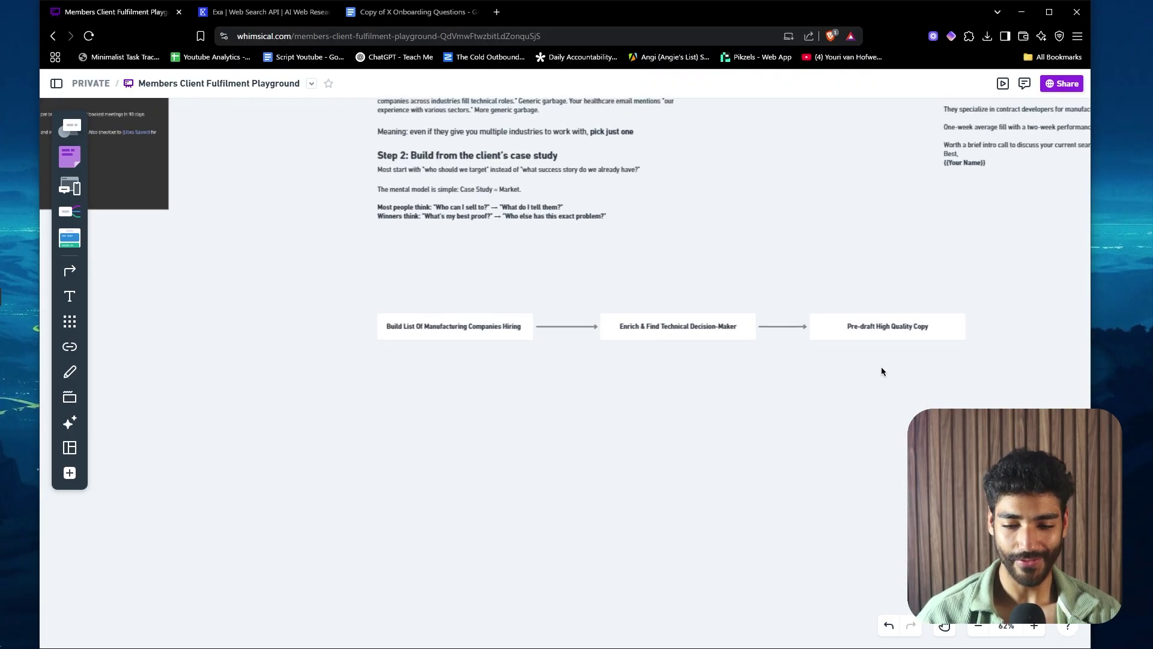
{"action": "scroll", "coordinate": [882, 370], "scroll_direction": "up", "scroll_amount": 1}
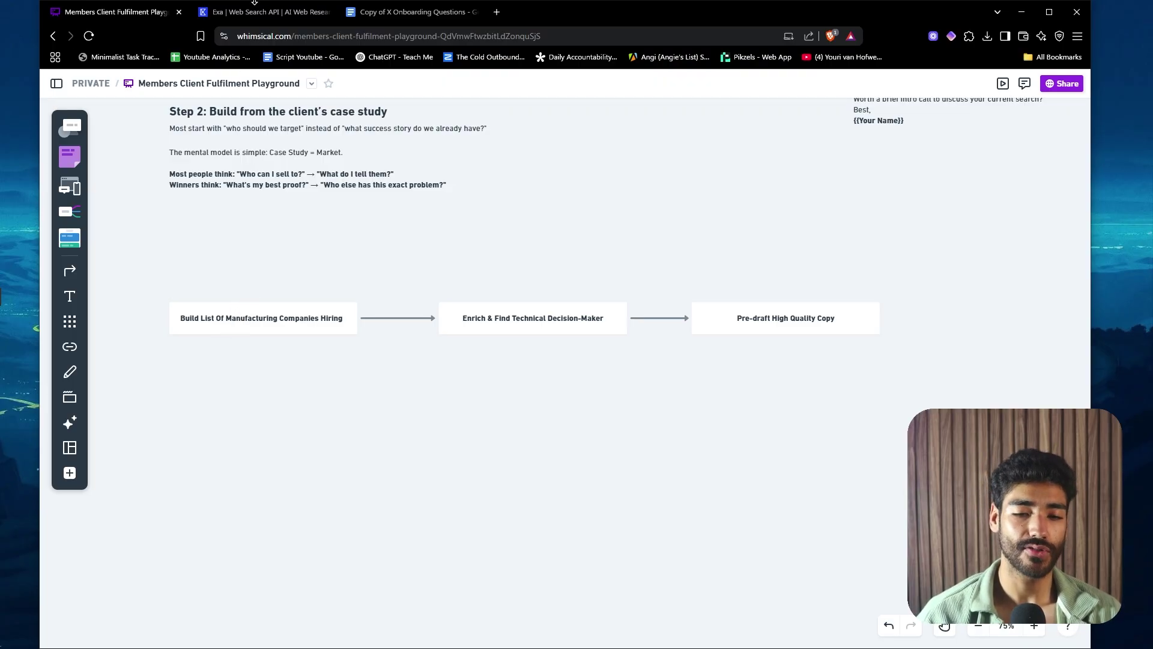
- Switch to the Exa website and examine its headline "The most powerful search"
{"action": "left_click", "coordinate": [267, 12]}
{"action": "left_click_drag", "start_coordinate": [350, 248], "coordinate": [697, 255]}
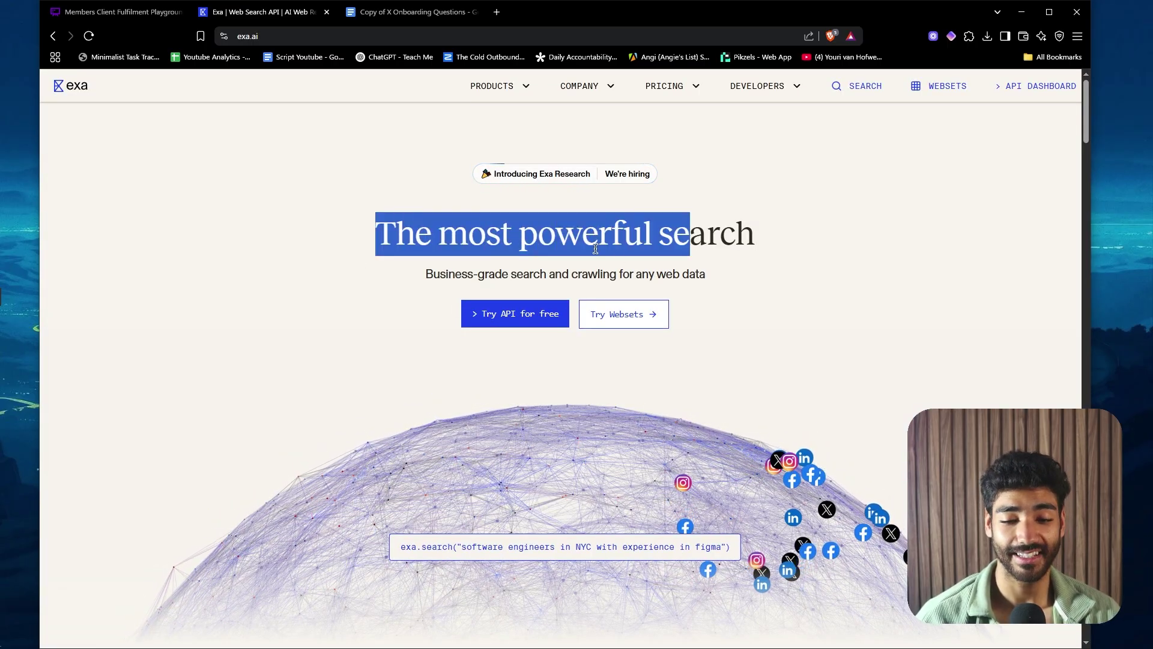
{"action": "triple_click", "coordinate": [580, 237]}
{"action": "double_click", "coordinate": [475, 226]}
{"action": "triple_click", "coordinate": [475, 226]}
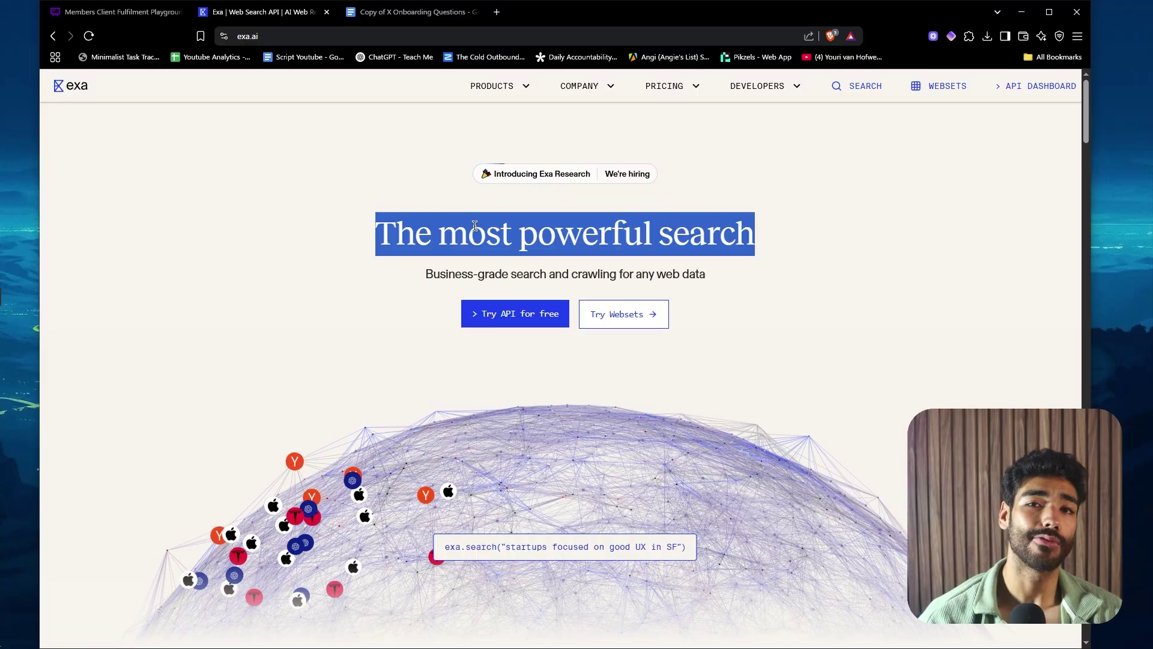
{"action": "left_click", "coordinate": [548, 225]}
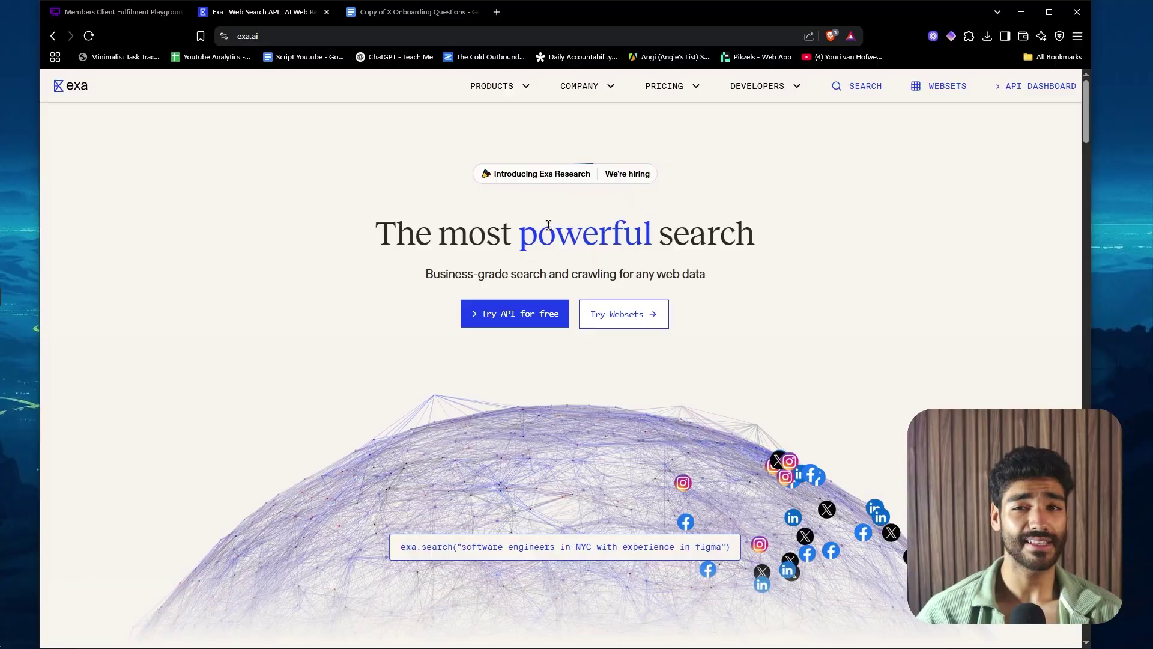
- Highlight Exa's headline "The most powerful search", clear the highlight, and open Websets
{"action": "triple_click", "coordinate": [591, 234]}
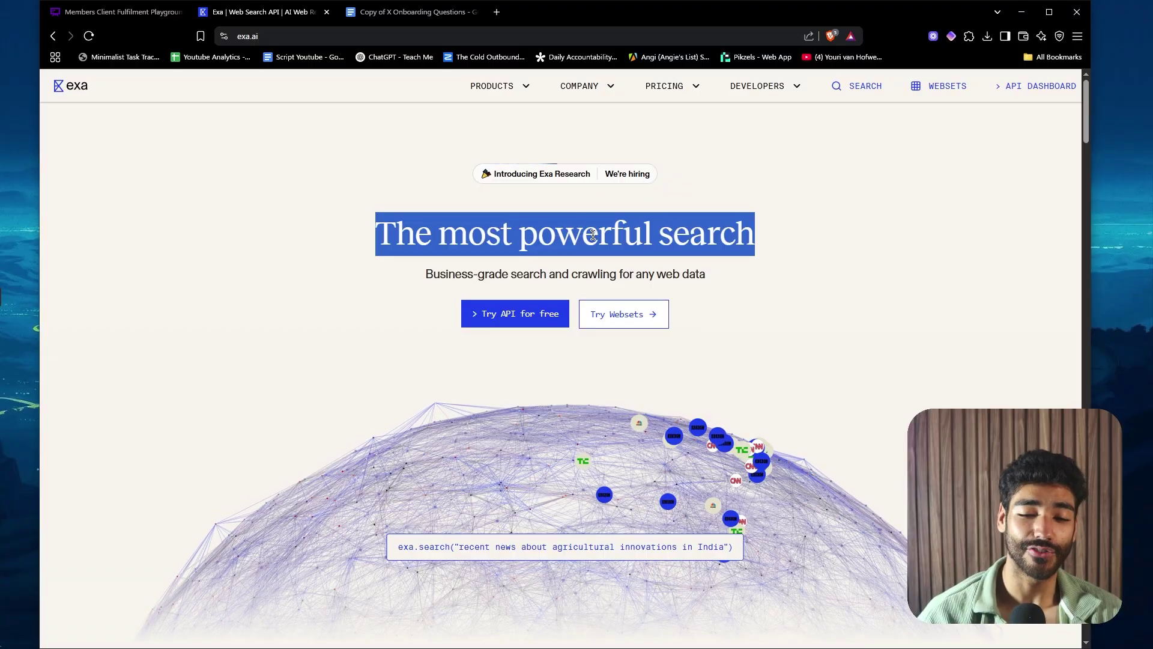
{"action": "left_click", "coordinate": [511, 234]}
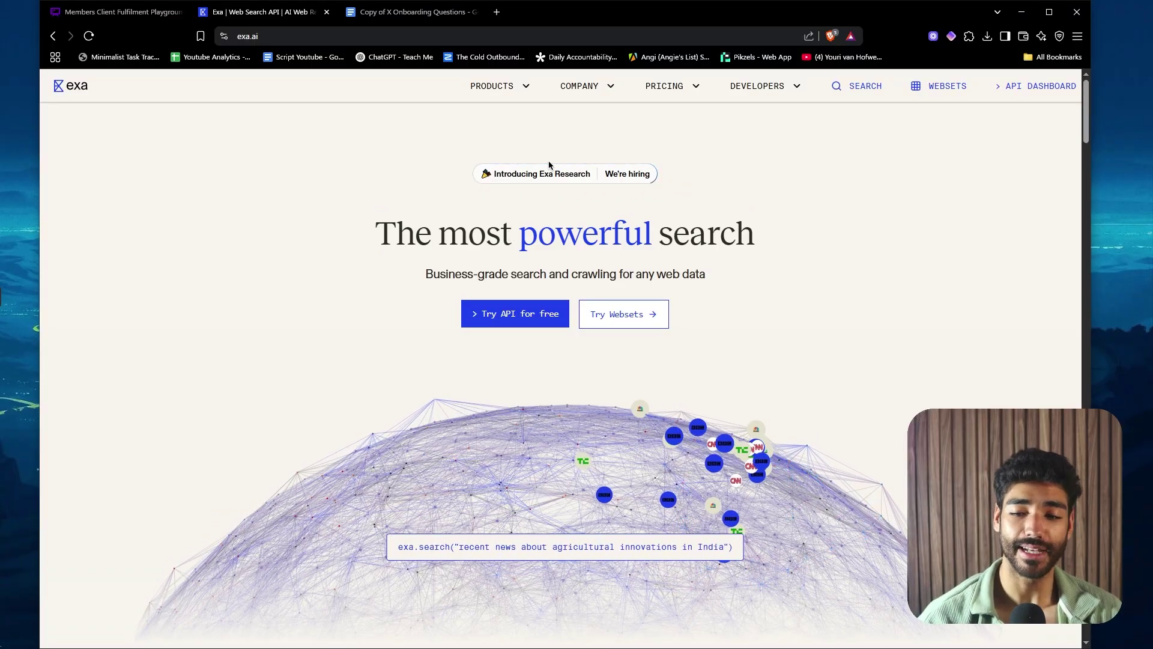
{"action": "left_click", "coordinate": [948, 88]}
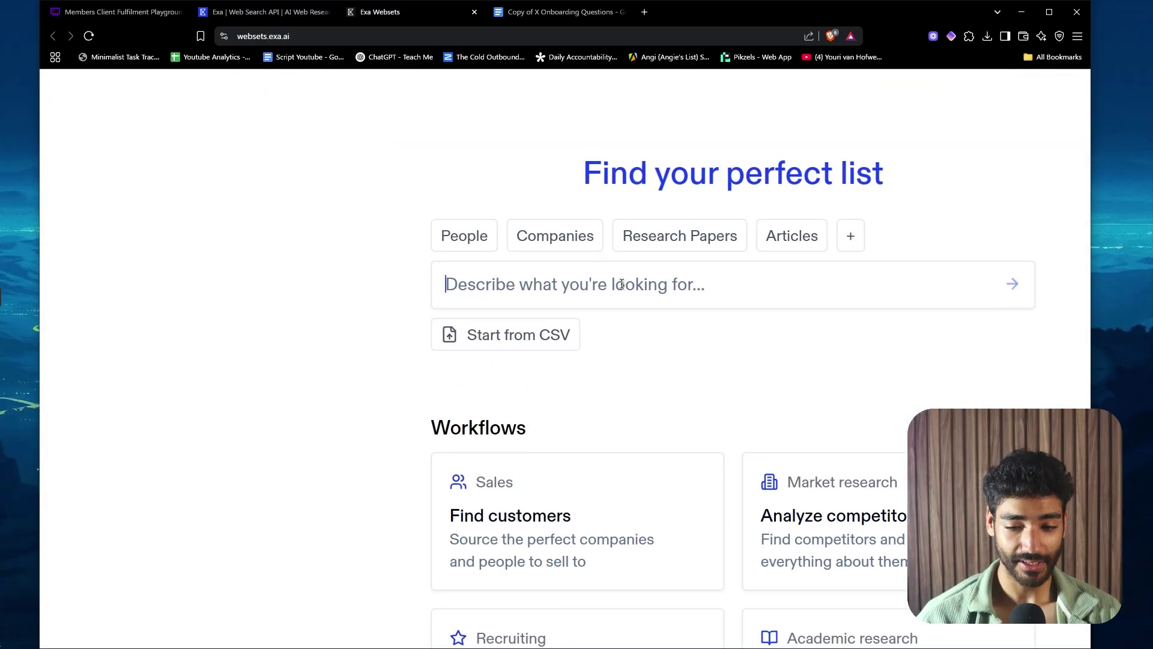
- Submit the list query "Companies Hiring for sales in the USA, company size from 1-50"
{"action": "left_click", "coordinate": [561, 287]}
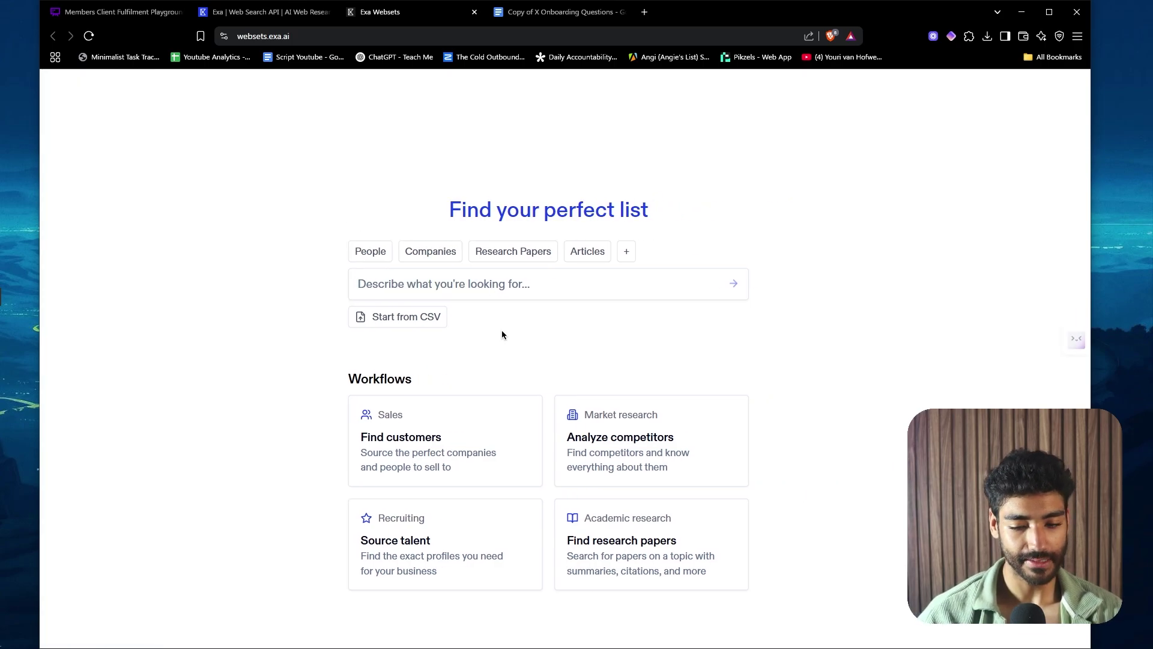
{"action": "type", "text": "Companies H"}
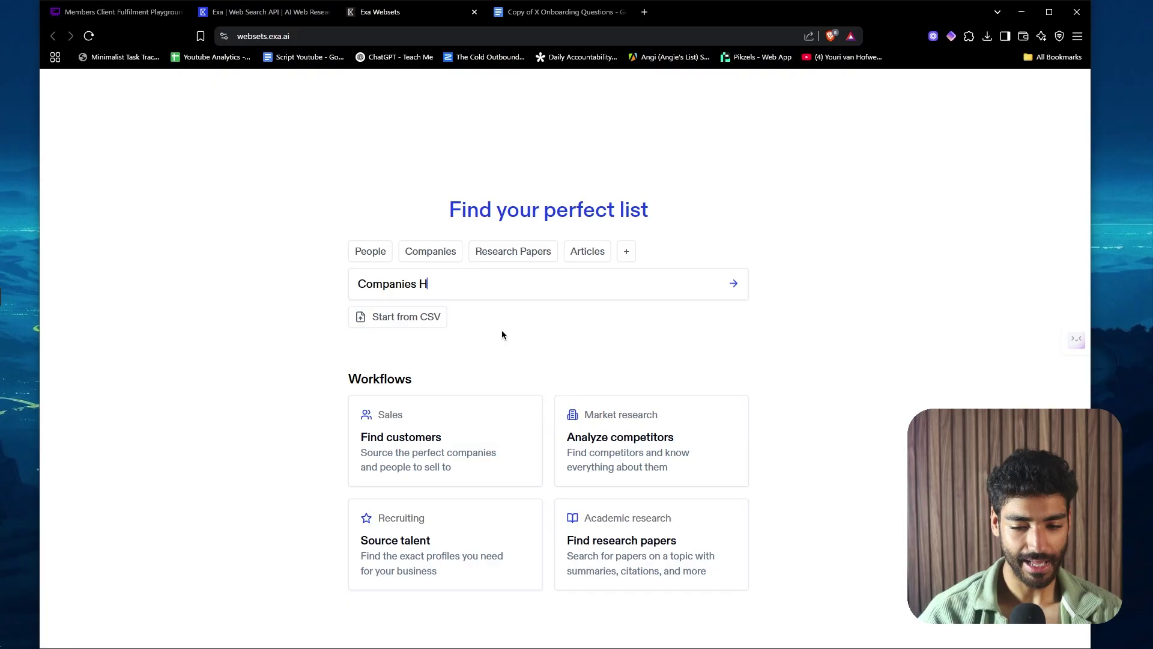
{"action": "type", "text": "iring for sales "}
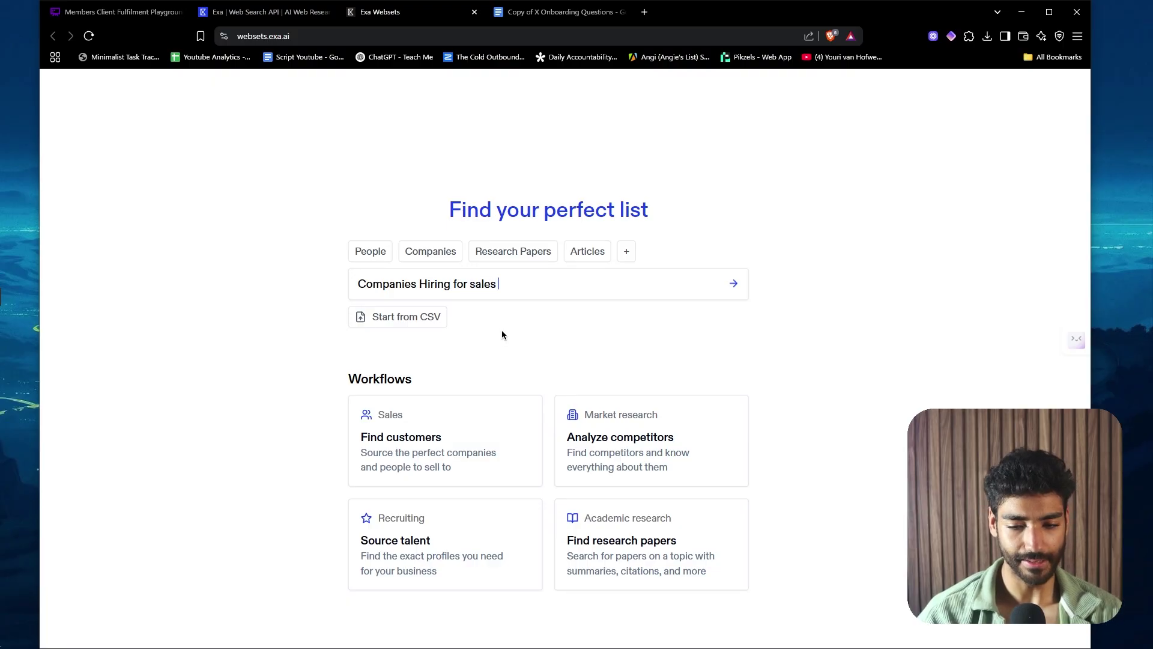
{"action": "type", "text": "in the USA"}
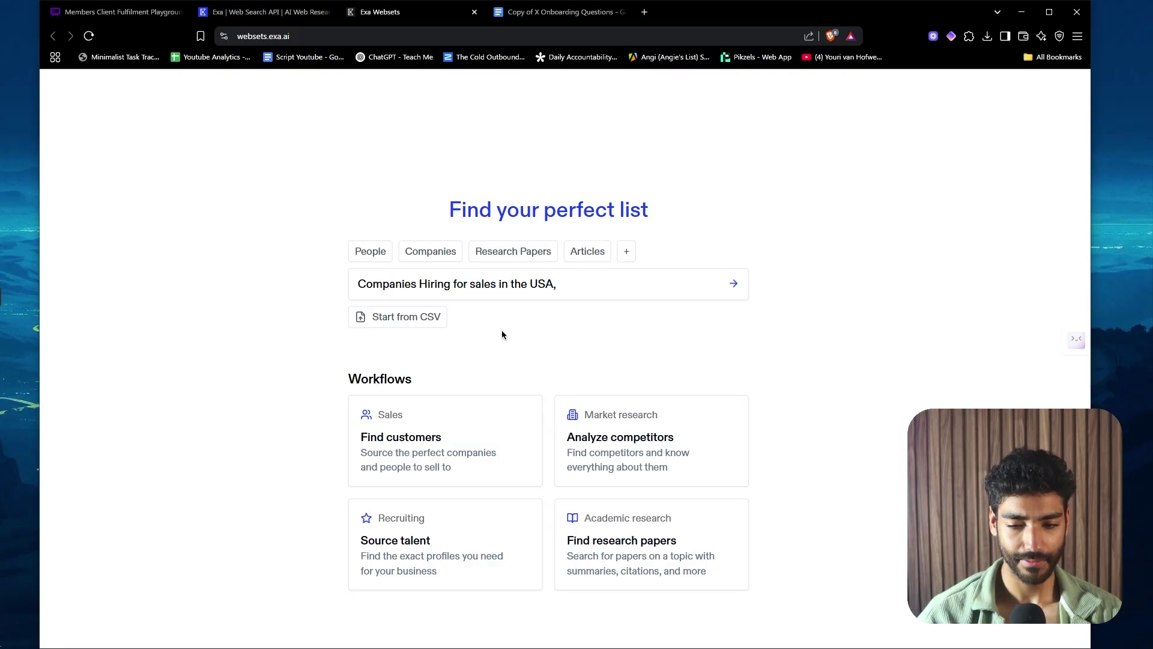
{"action": "type", "text": ", co"}
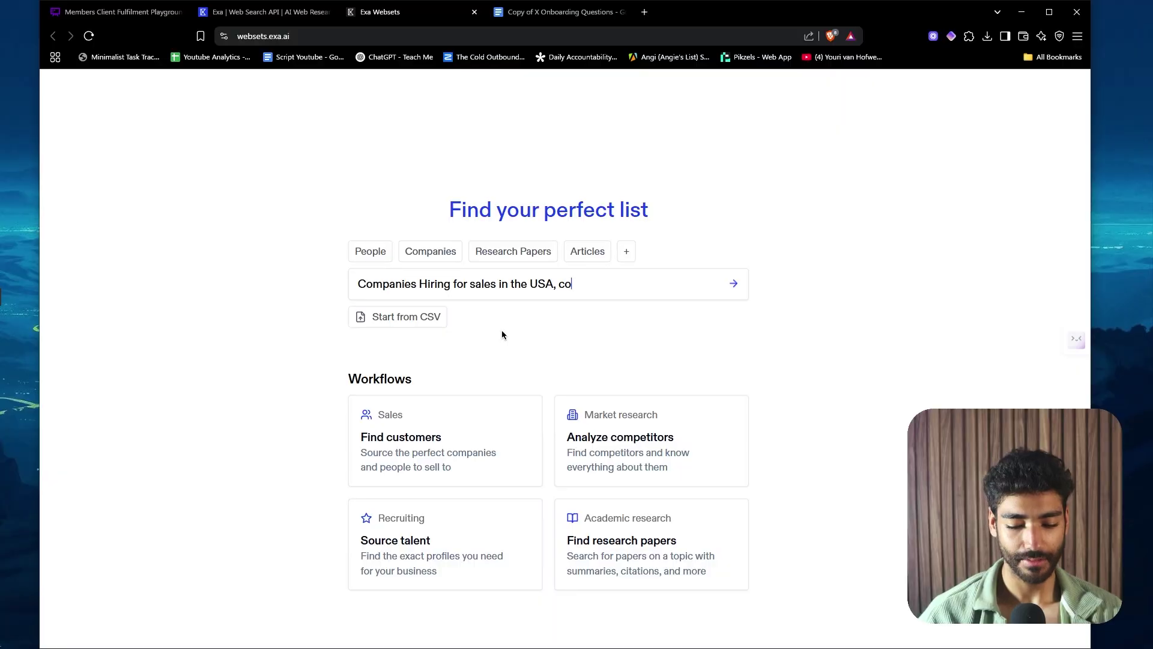
{"action": "type", "text": "mpany size from"}
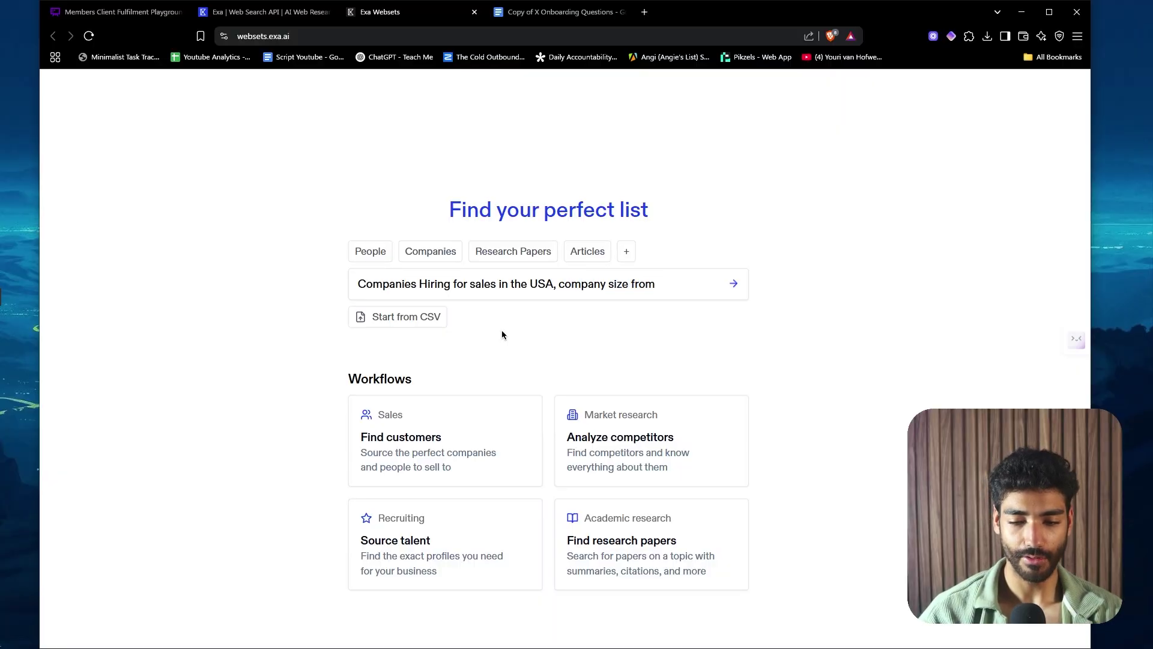
{"action": "key", "text": "Return"}
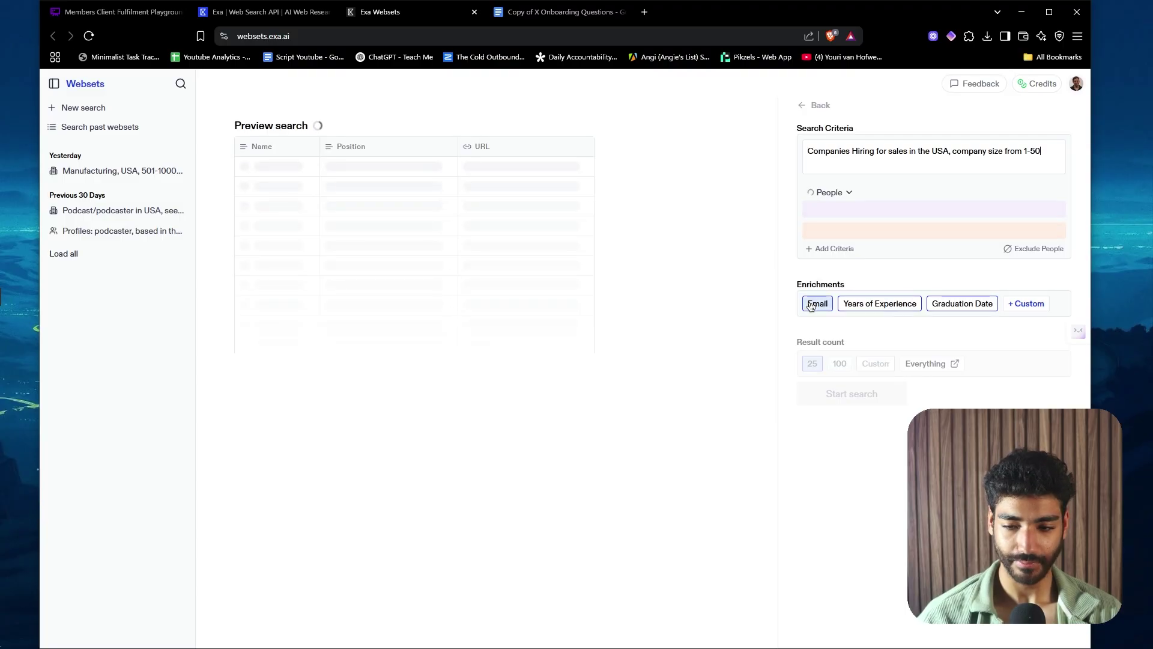
- Collapse the sidebar, try a custom result count of 1000, and run the company search for 25 results
{"action": "left_click", "coordinate": [53, 85]}
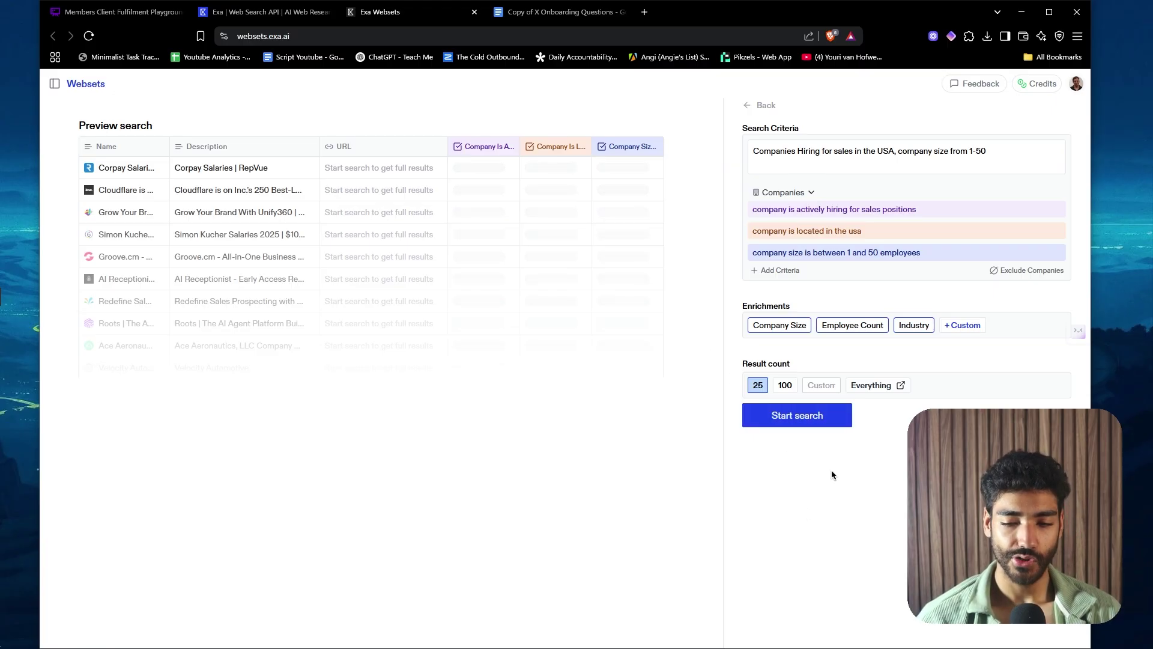
{"action": "scroll", "coordinate": [811, 358], "scroll_direction": "up", "scroll_amount": 3, "text": "ctrl"}
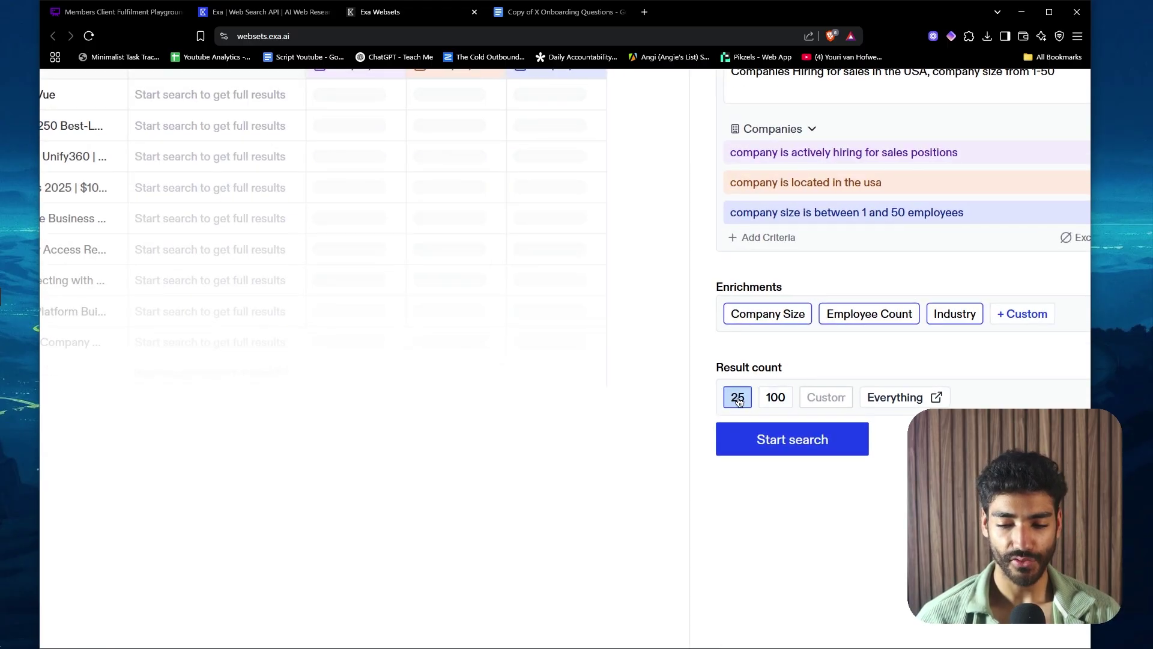
{"action": "left_click", "coordinate": [817, 398]}
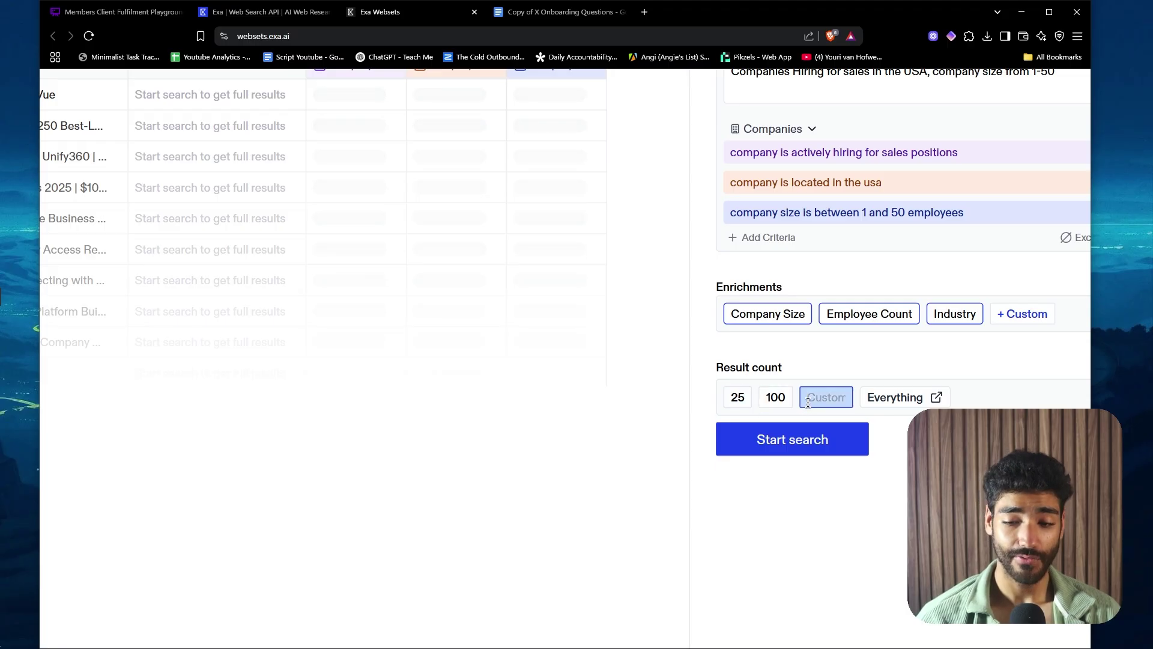
{"action": "type", "text": "1000"}
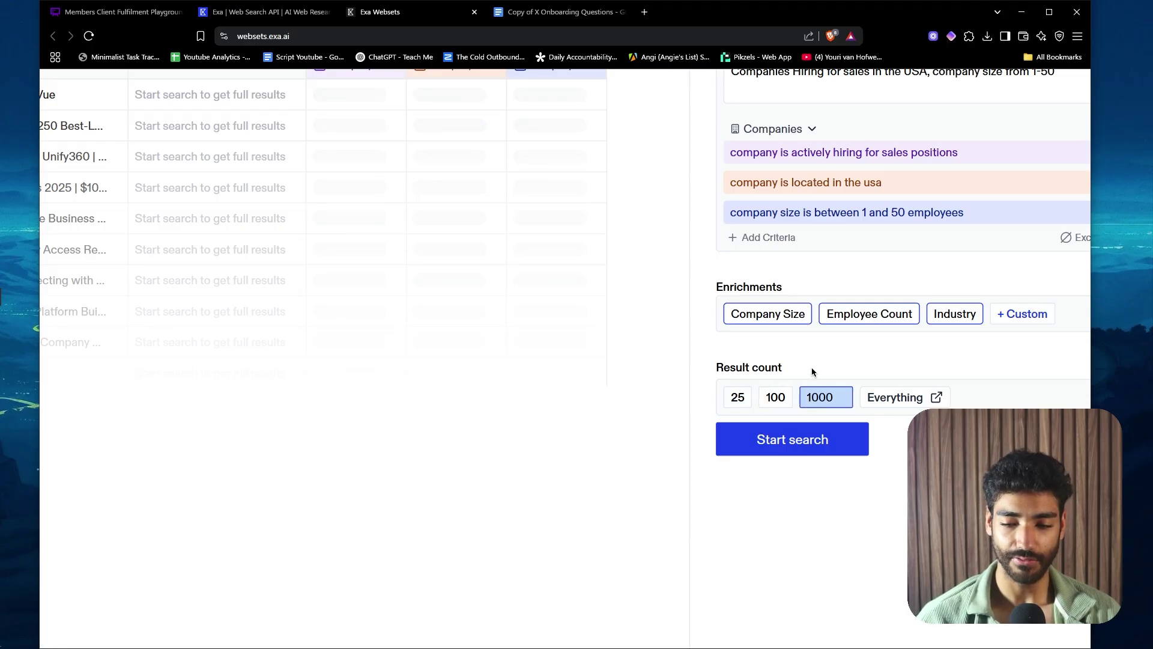
{"action": "left_click", "coordinate": [792, 439]}
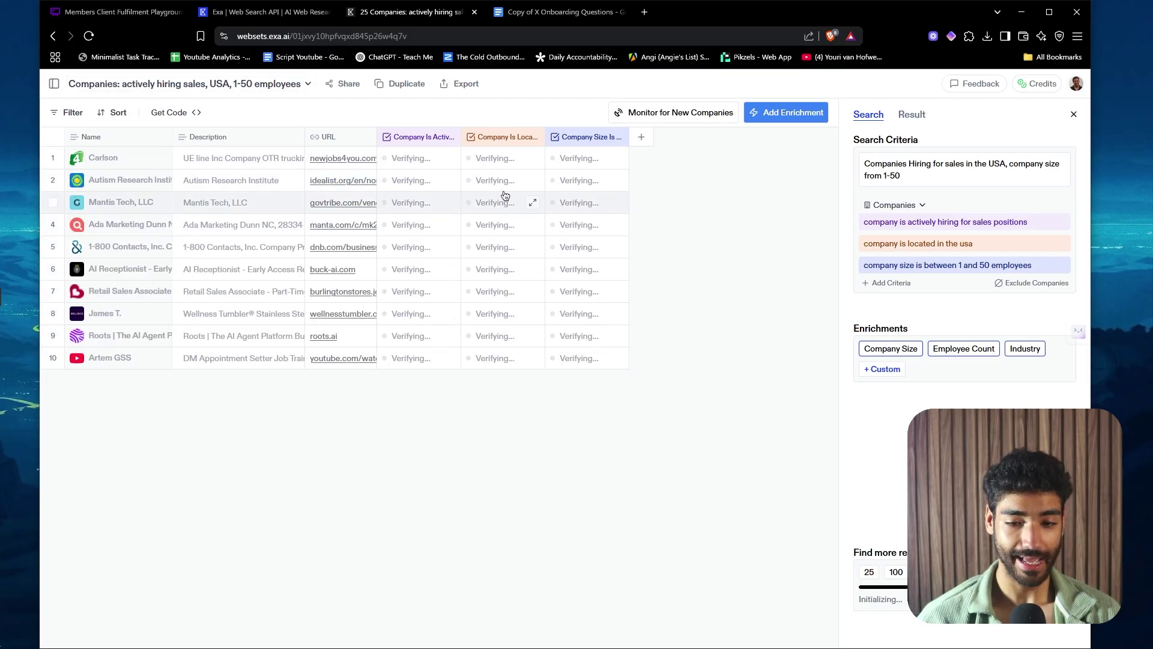
- Review the match results per company, and open the Add Enrichment options and close them without adding a column
{"action": "scroll", "coordinate": [511, 180], "scroll_direction": "up", "scroll_amount": 3}
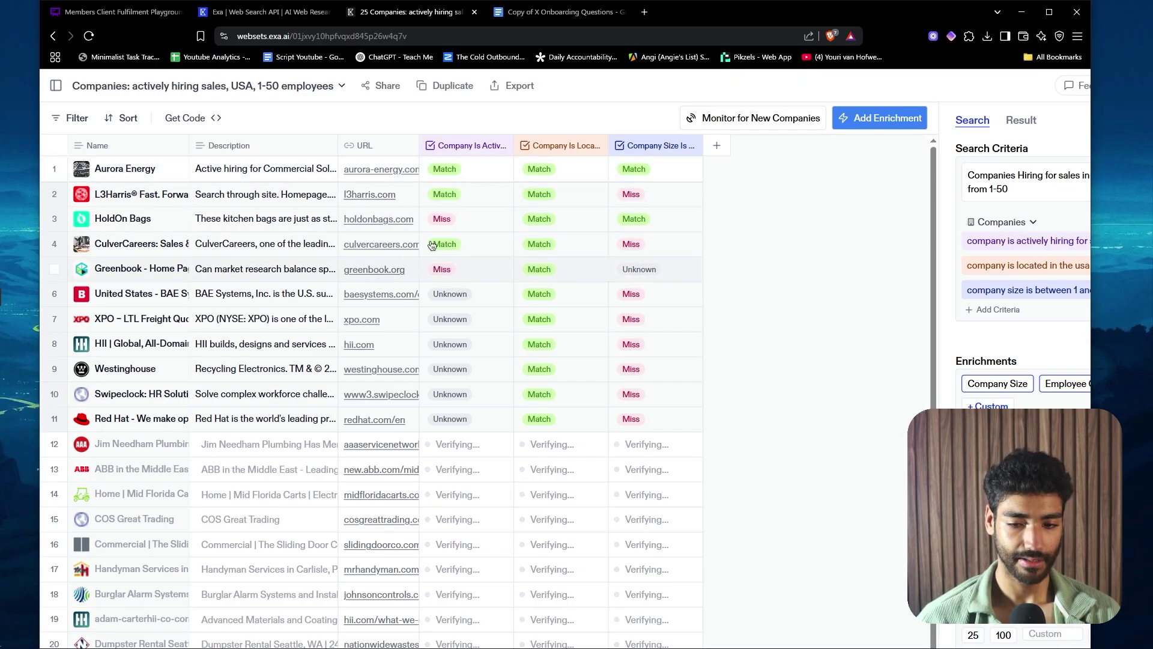
{"action": "left_click", "coordinate": [896, 122]}
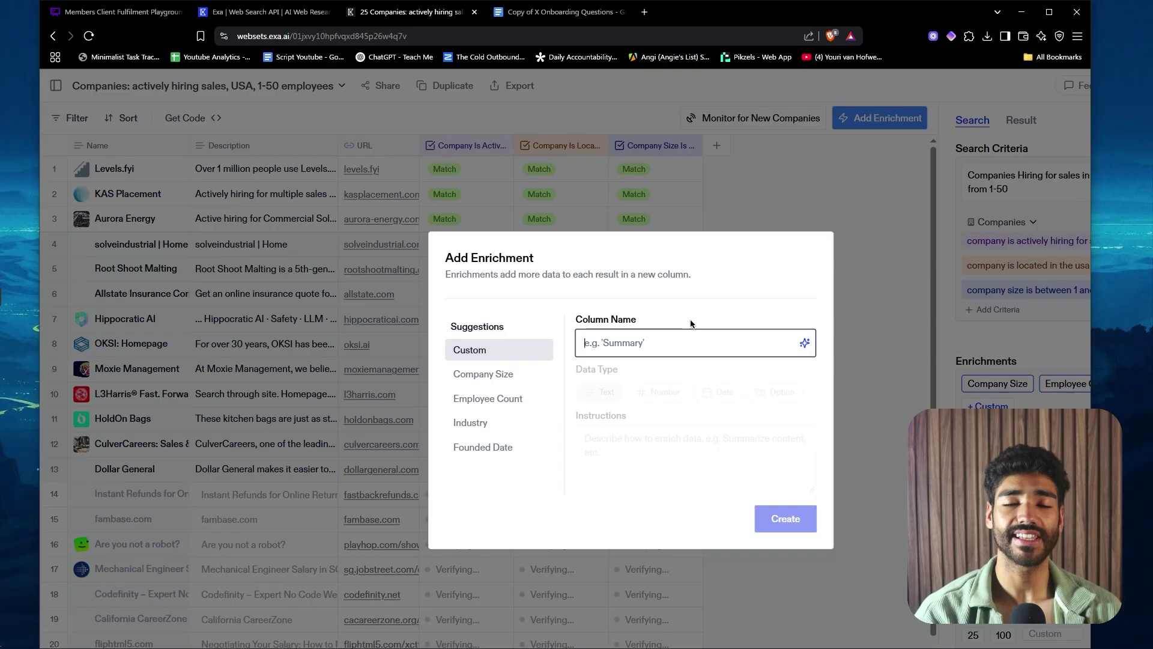
{"action": "left_click", "coordinate": [417, 276]}
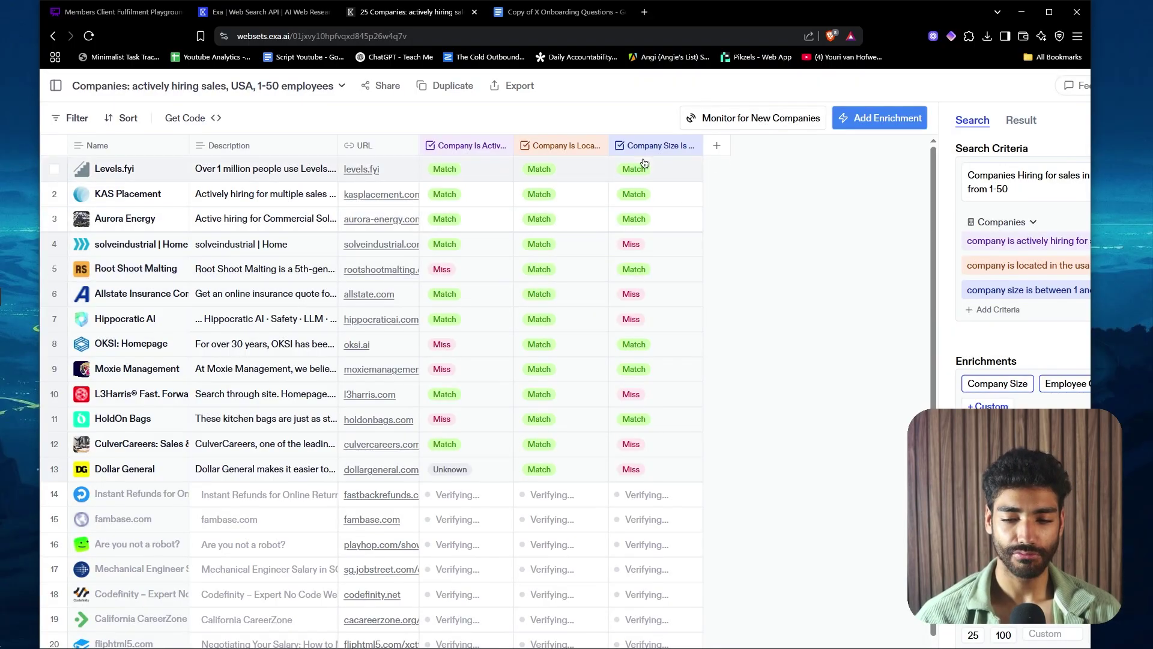
{"action": "key", "text": "ctrl+minus"}
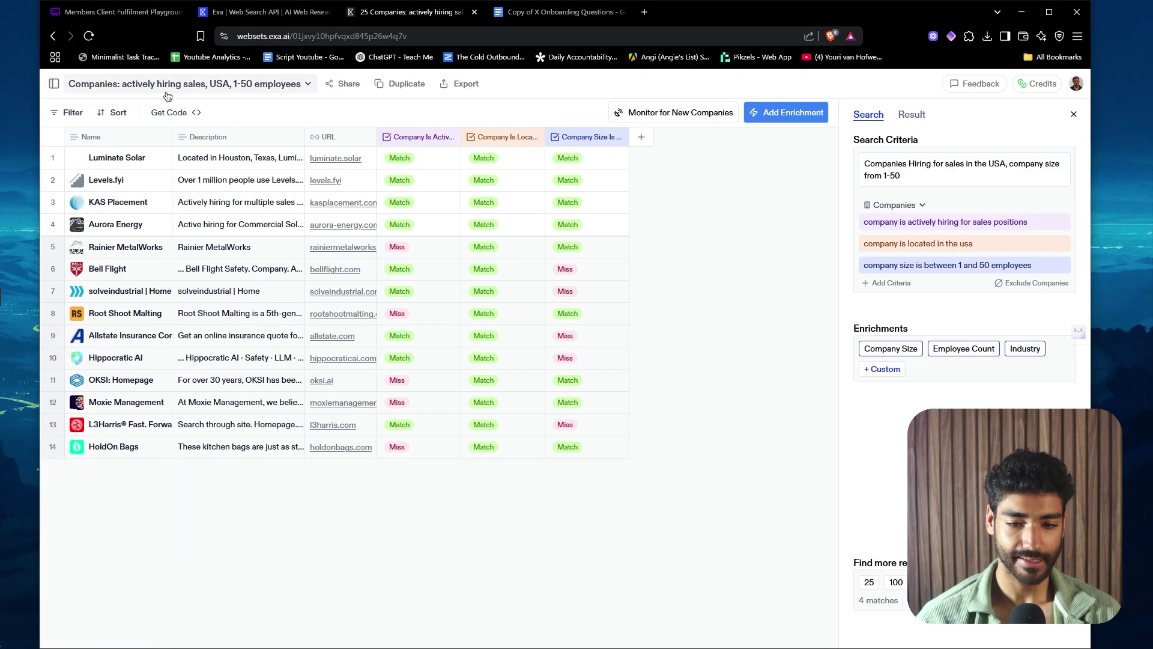
- Start a new Websets search and collapse the sidebar
{"action": "left_click", "coordinate": [54, 86]}
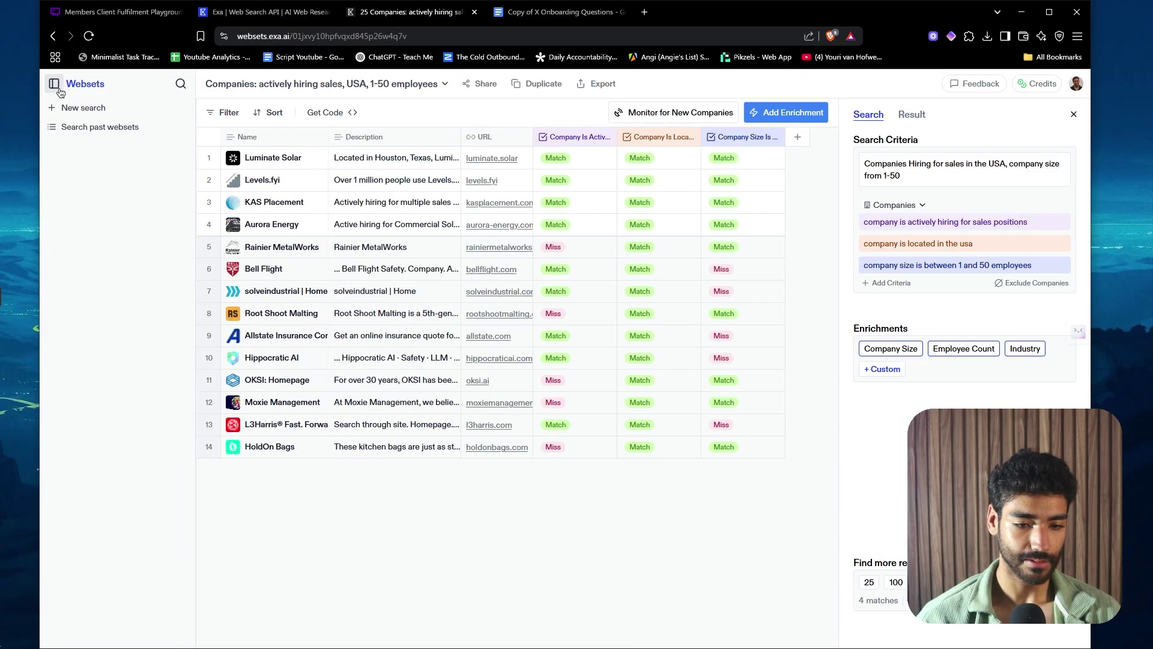
{"action": "left_click", "coordinate": [84, 107]}
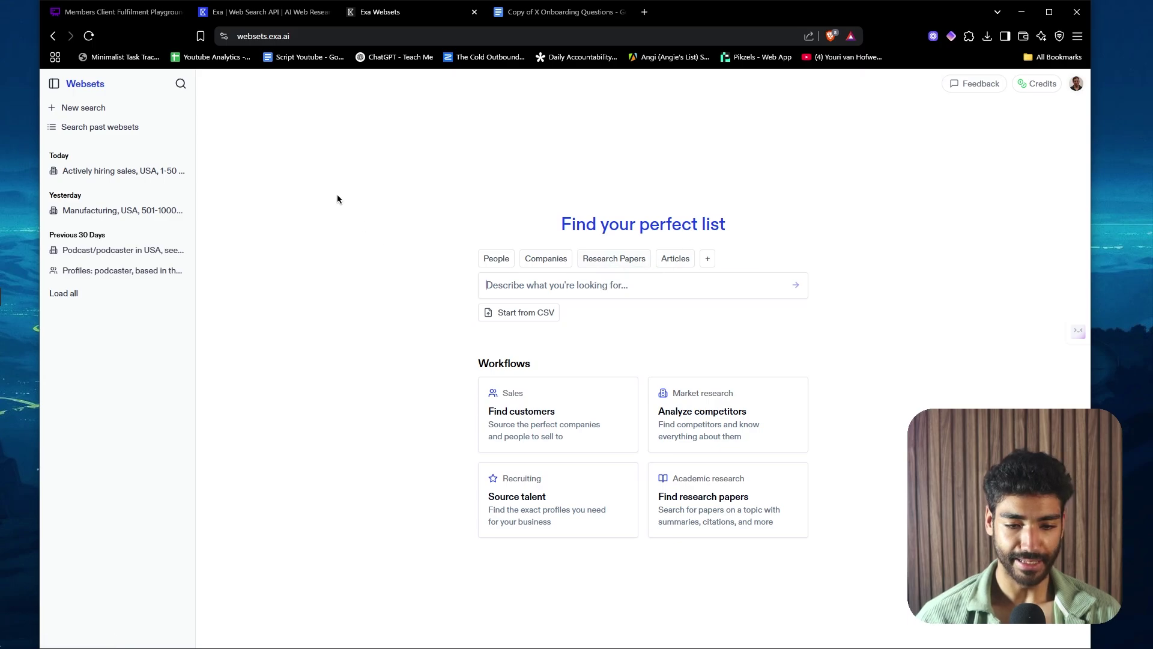
{"action": "left_click", "coordinate": [54, 83]}
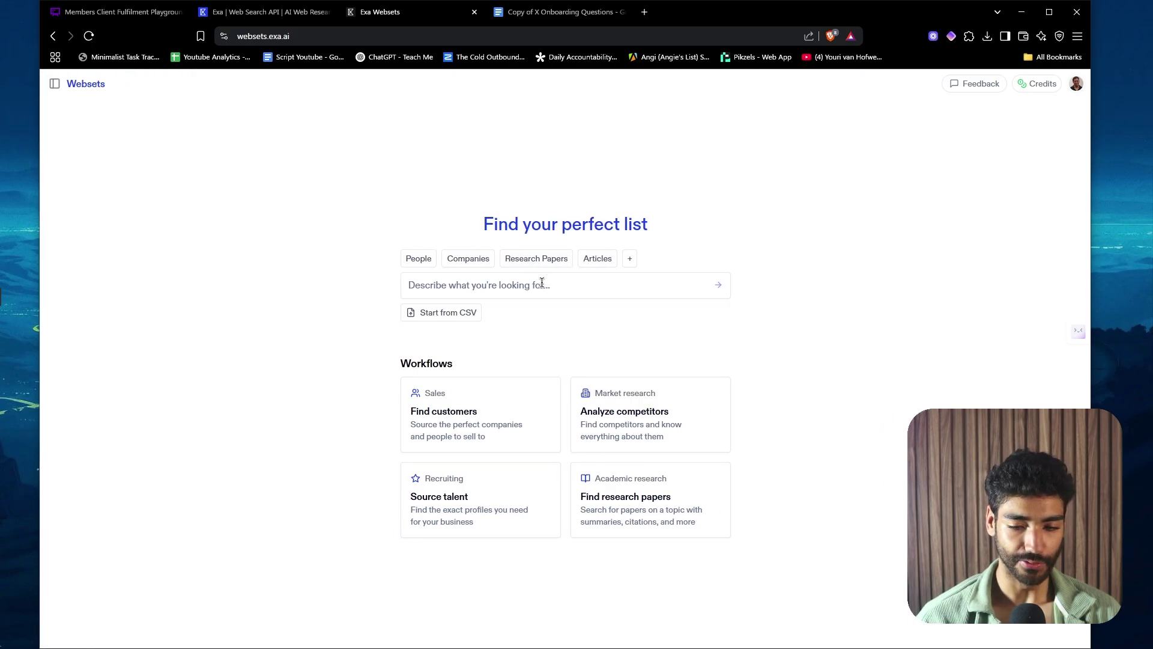
- Draft the query "Manufacturing companies in USA, company size from" for the new list
{"action": "left_click", "coordinate": [475, 282]}
{"action": "type", "text": "Manufacturing co"}
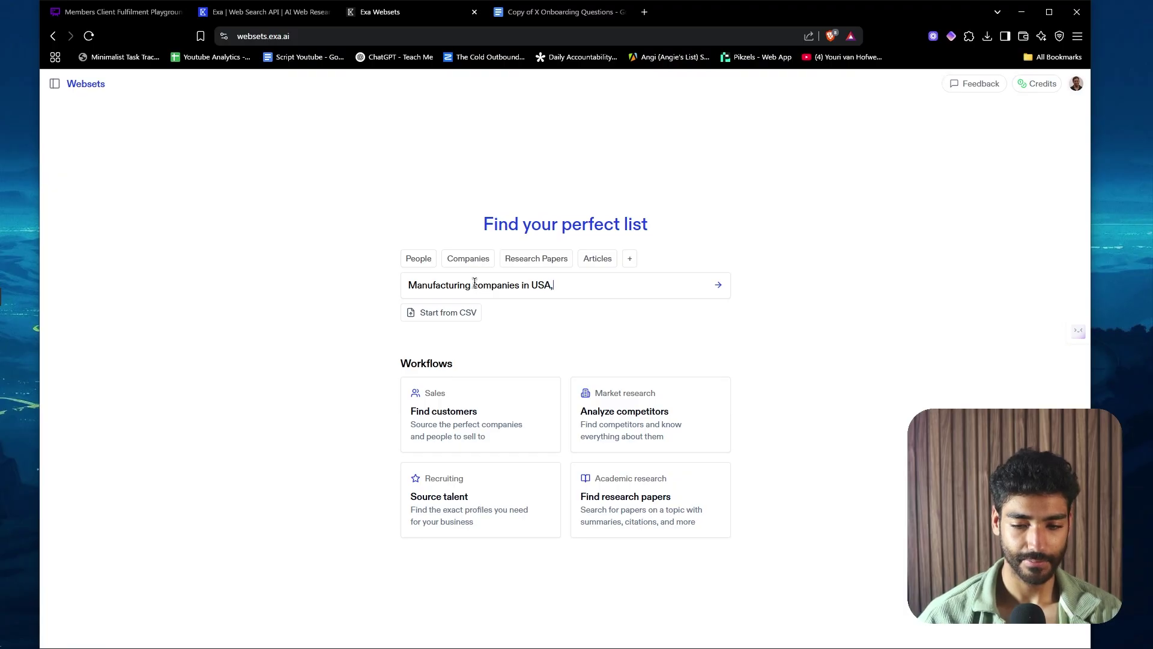
{"action": "type", "text": "mpany size from"}
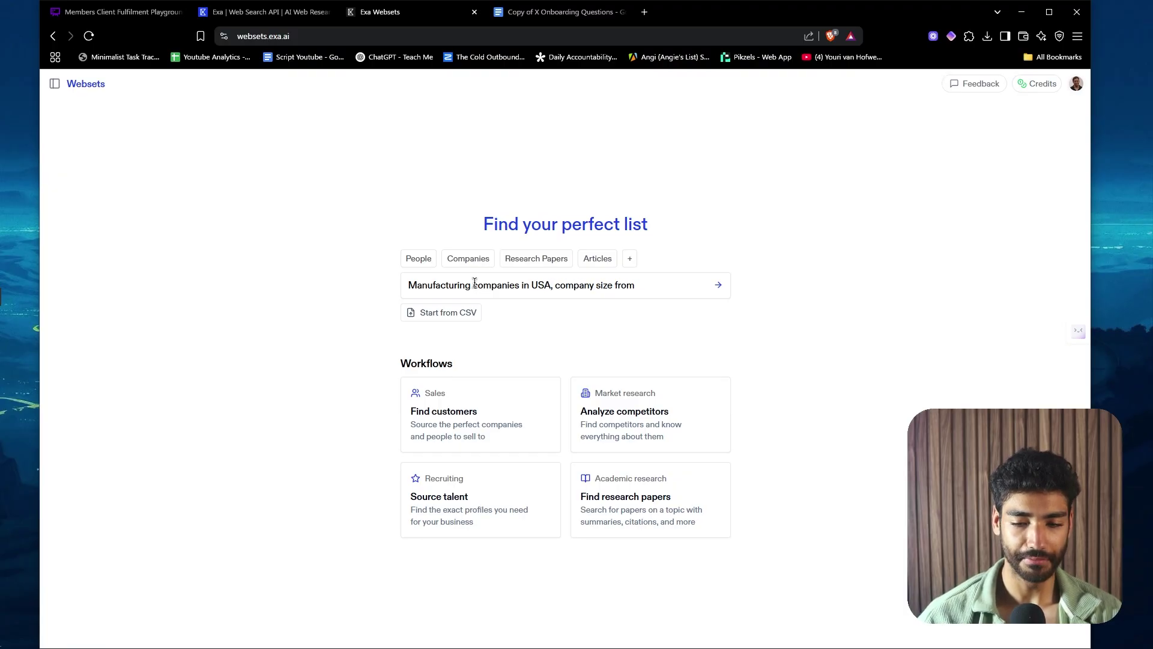
- Switch to the onboarding questions document and copy "Company Size: 501-1,000+ employees" from the Ideal Customer Profile
{"action": "left_click", "coordinate": [539, 14]}
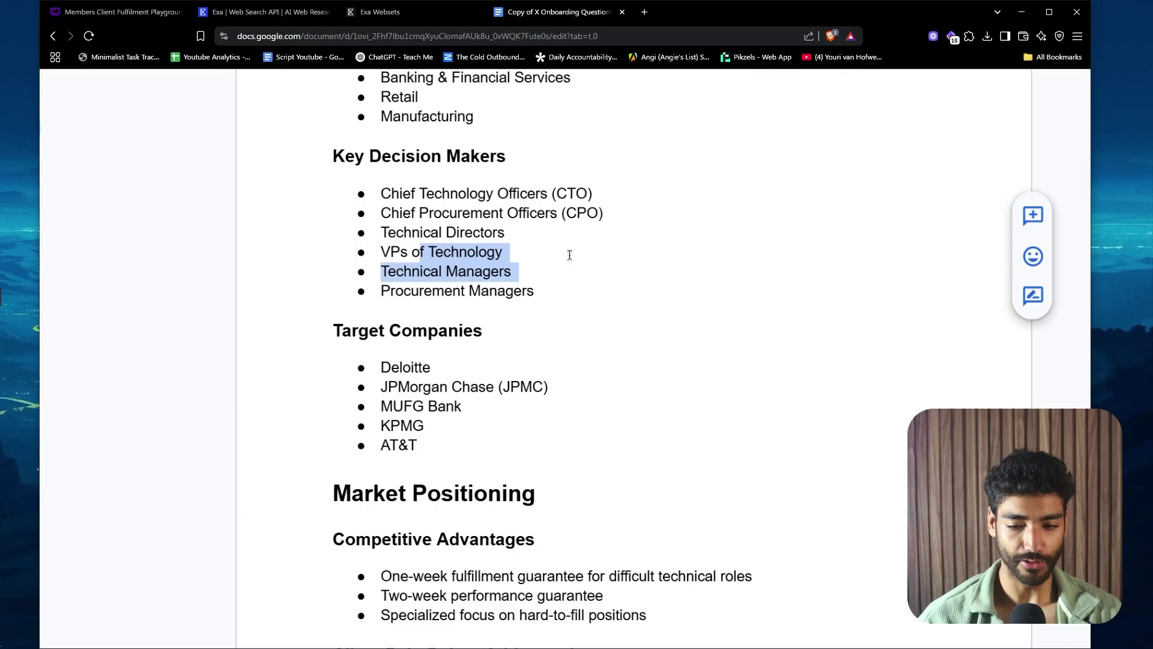
{"action": "scroll", "coordinate": [568, 252], "scroll_direction": "down", "scroll_amount": 1}
{"action": "scroll", "coordinate": [517, 415], "scroll_direction": "up", "scroll_amount": 3}
{"action": "scroll", "coordinate": [517, 414], "scroll_direction": "up", "scroll_amount": 1}
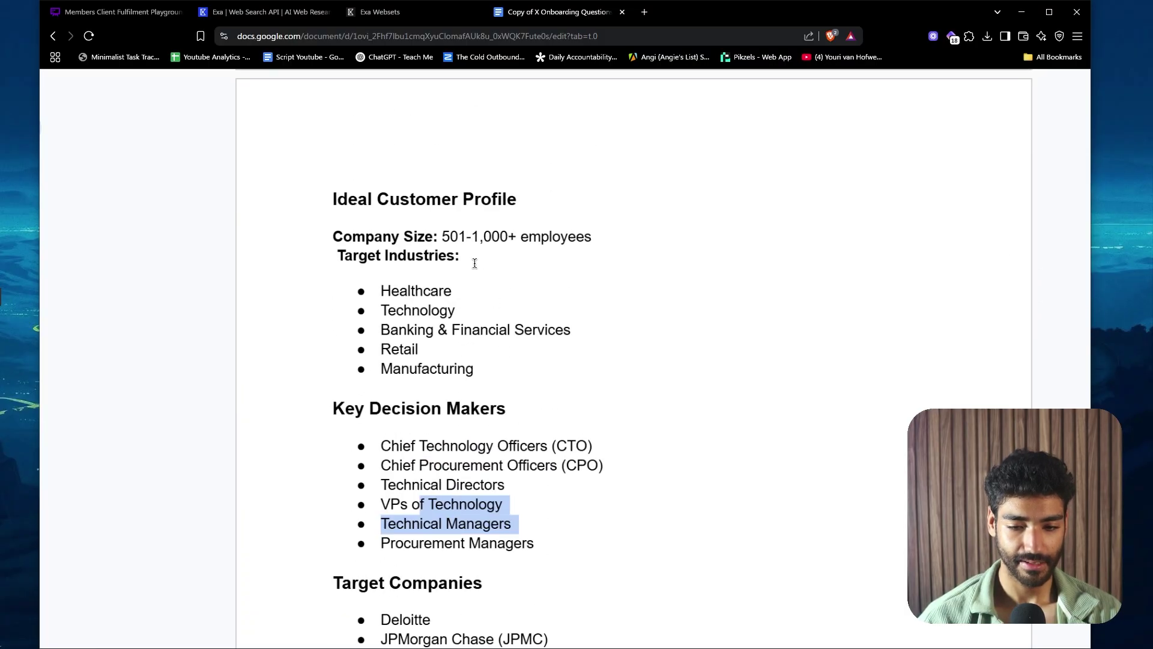
{"action": "left_click_drag", "start_coordinate": [332, 234], "coordinate": [628, 227]}
{"action": "key", "text": "ctrl+c"}
- Return to Websets and replace the query's "company size from" wording with the copied "Company Size: 501-1,000+ employees"
{"action": "left_click", "coordinate": [381, 12]}
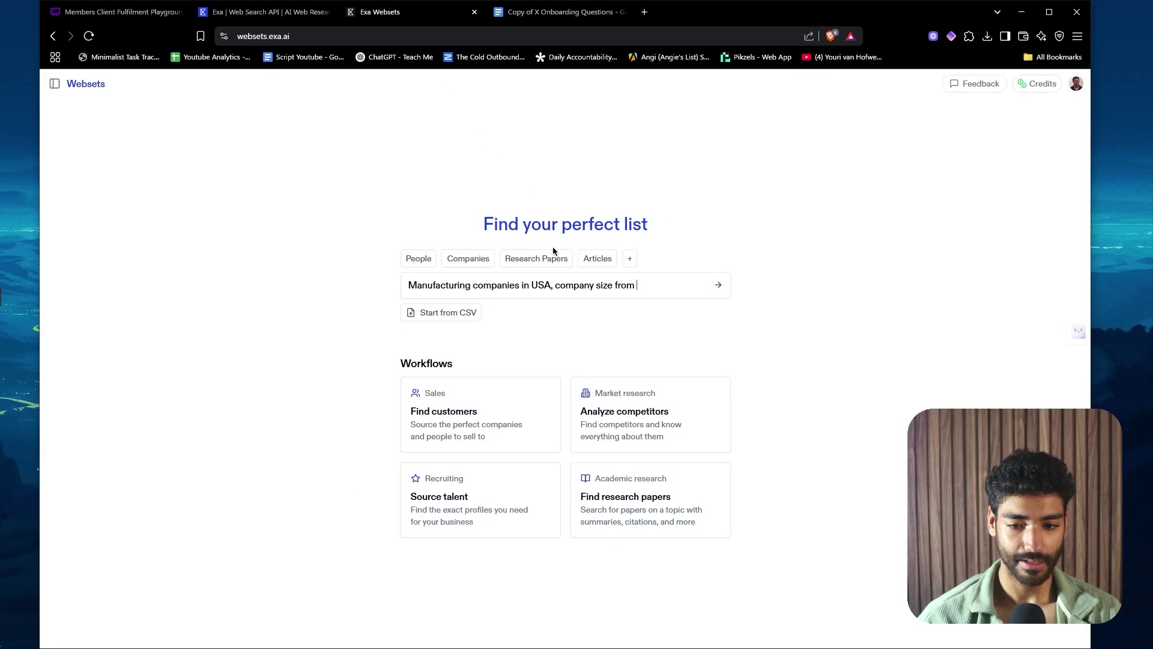
{"action": "left_click_drag", "start_coordinate": [558, 289], "coordinate": [685, 285]}
{"action": "key", "text": "ctrl+v"}
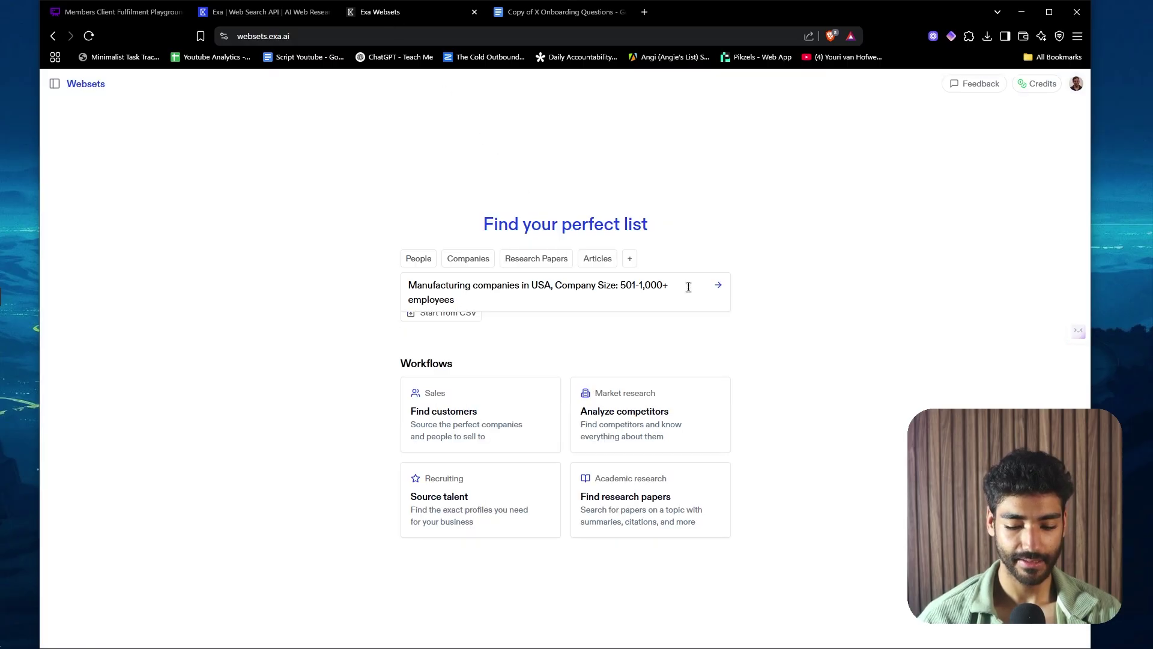
- Search for manufacturing companies with 501–1,000+ employees hiring for "DevOps Engineer", "Cloud Engineer", "ERP Developer", "Application Developer", "Software Developer", "AWS Developer", "Backend Developer", or "Data Engineer"
{"action": "key", "text": "ctrl+a"}
{"action": "type", "text": "Manufacturing companies with 501–1,000+ employees hiring for \"DevOps Engineer\", \"Cloud Engineer\", \"ERP Developer\", \"Application Developer\", \"Software Developer\", \"AWS Developer\", \"Backend Developer\", or \"Data Engineer\""}
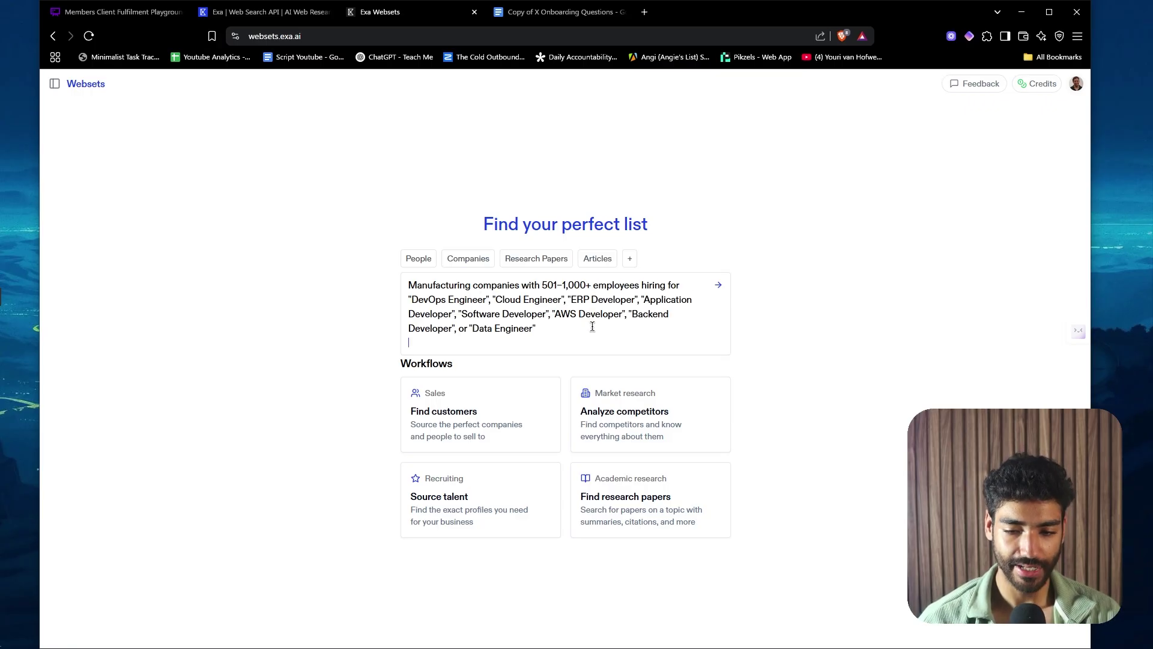
{"action": "key", "text": "BackSpace"}
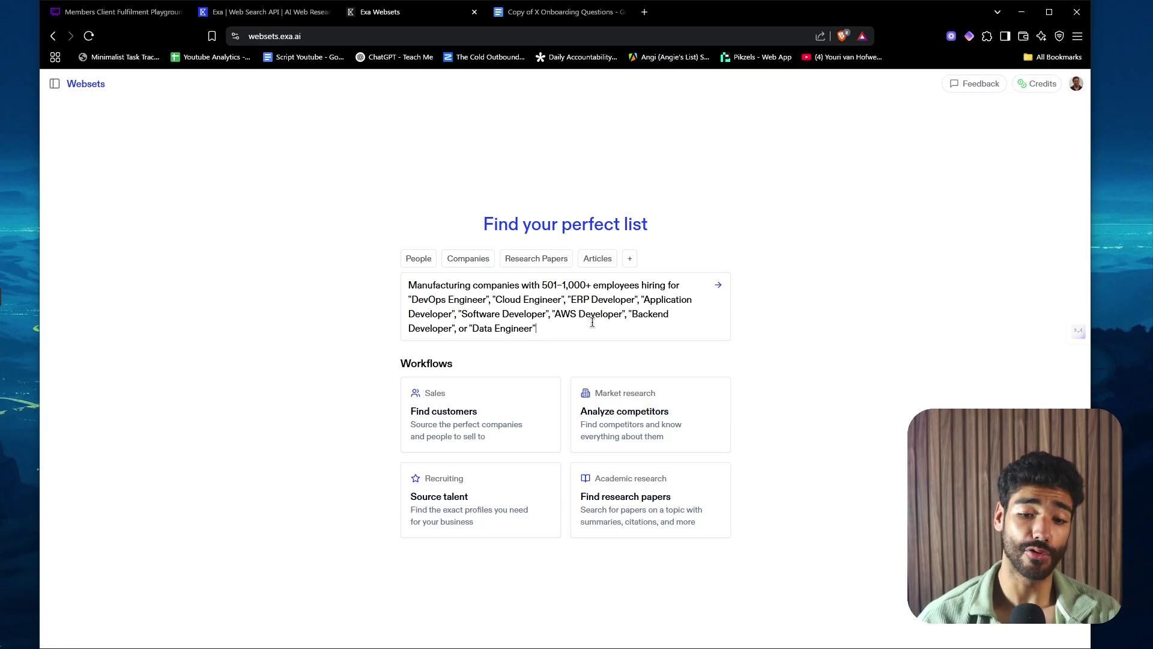
{"action": "key", "text": "Return"}
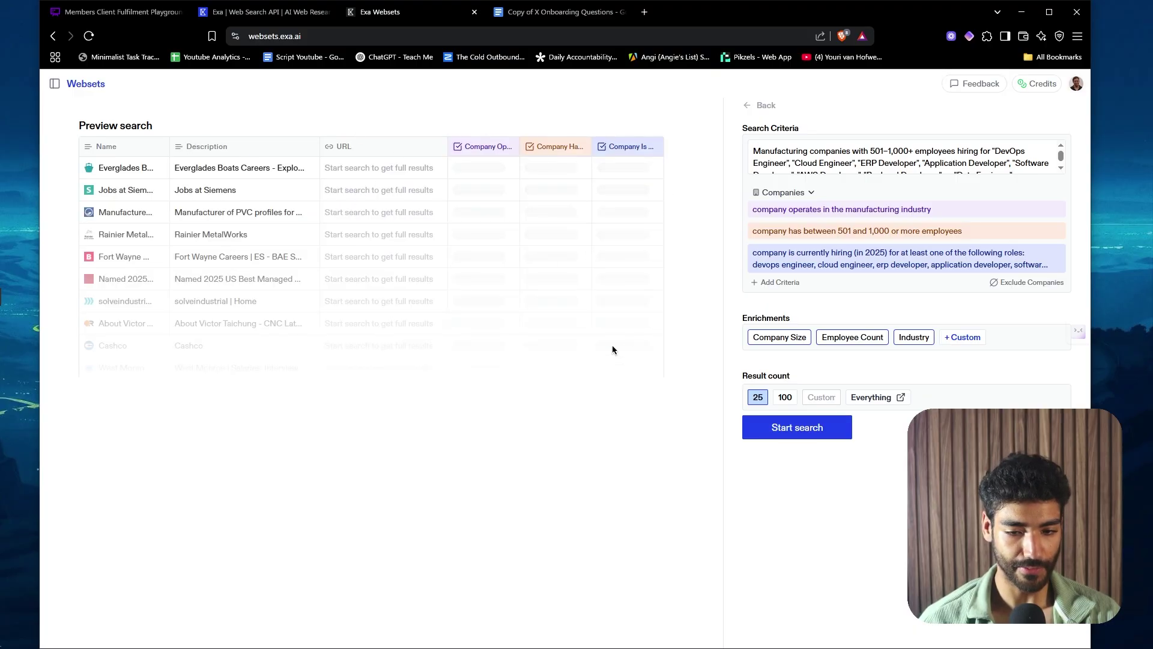
- Set a custom result count of 200 companies and start the search
{"action": "left_click", "coordinate": [820, 397]}
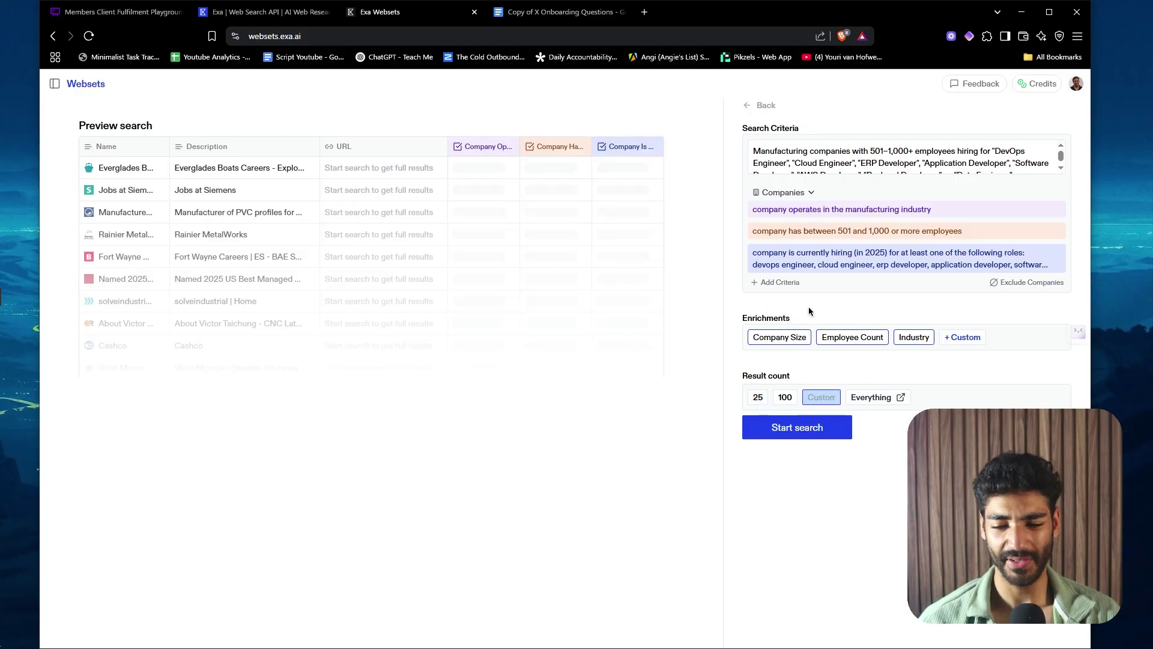
{"action": "type", "text": "1000"}
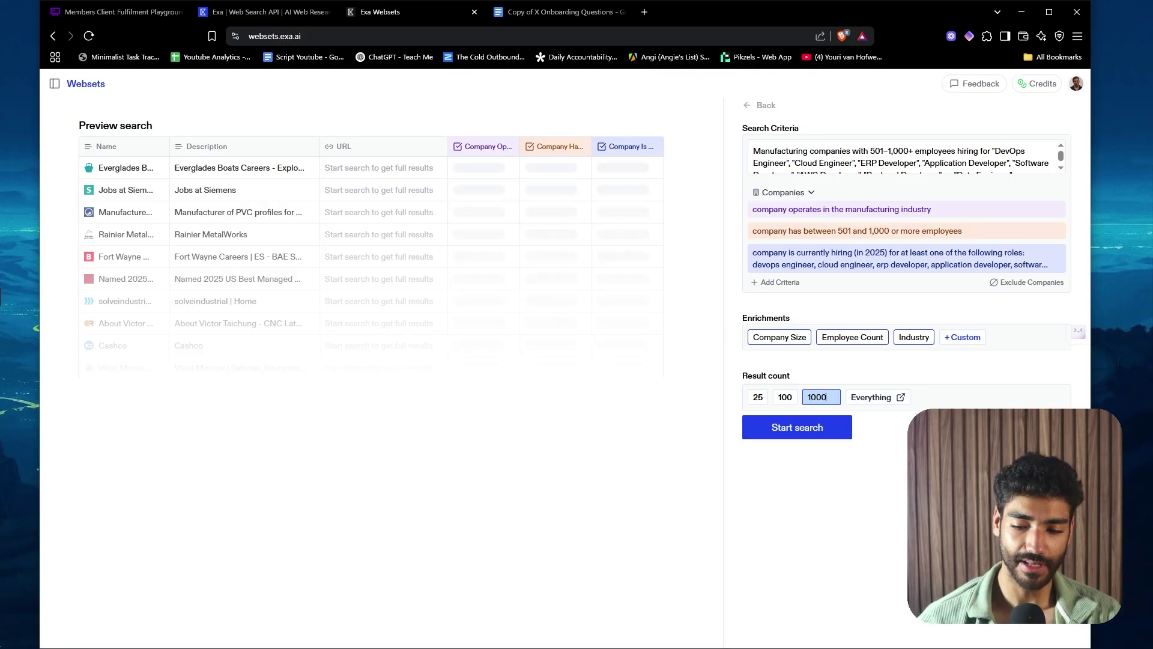
{"action": "key", "text": "ctrl+a"}
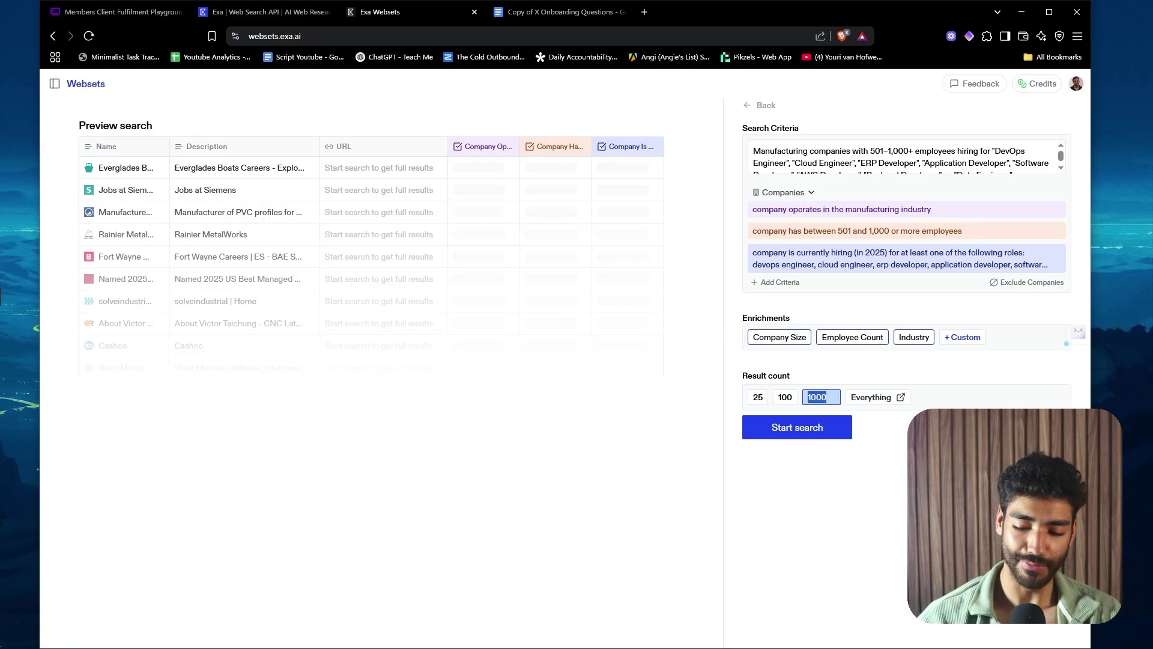
{"action": "type", "text": "25"}
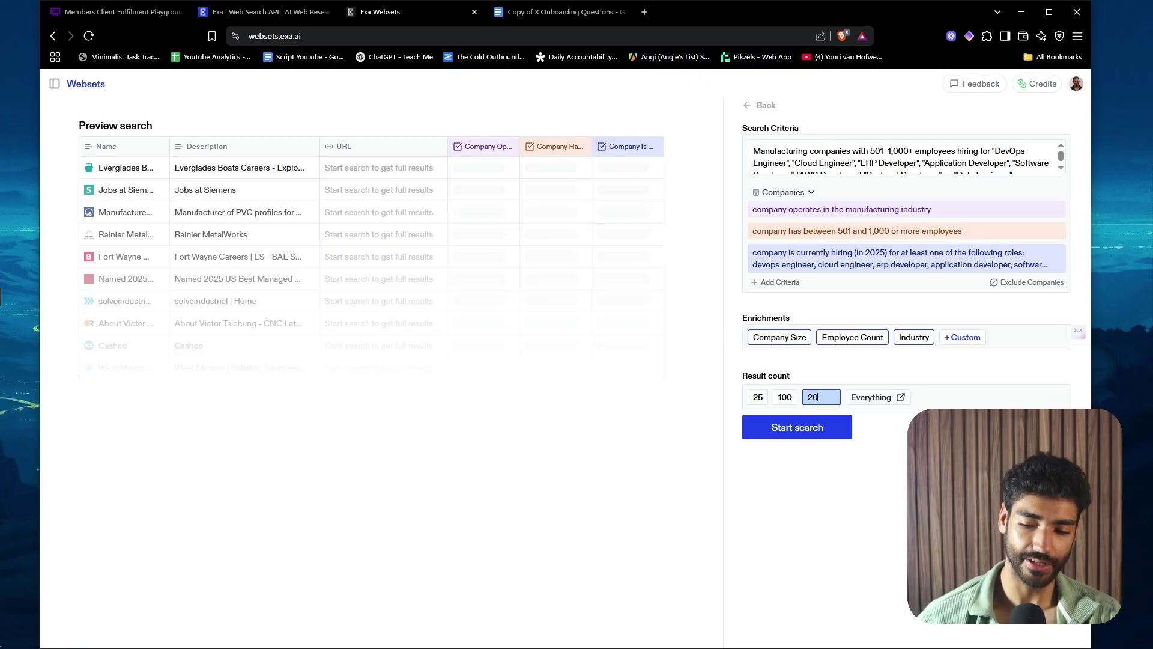
{"action": "left_click", "coordinate": [829, 427]}
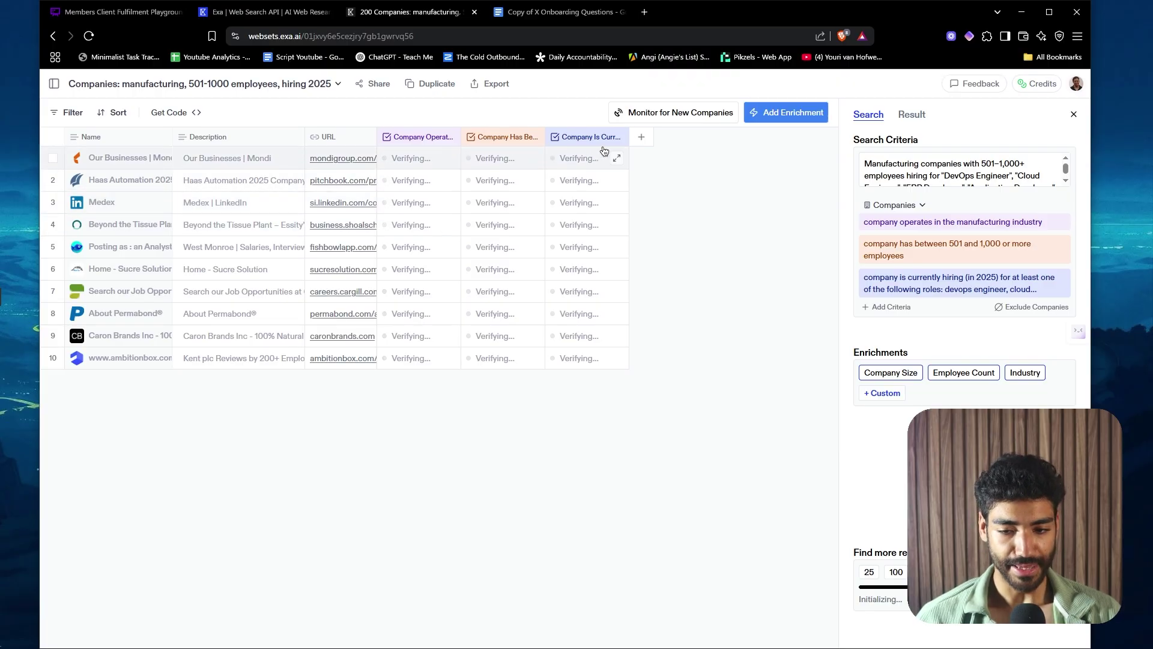
- Start a new enrichment column, then switch to the onboarding questions document and copy the Key Decision Makers heading with its list of roles
{"action": "left_click", "coordinate": [645, 139]}
{"action": "left_click", "coordinate": [697, 207]}
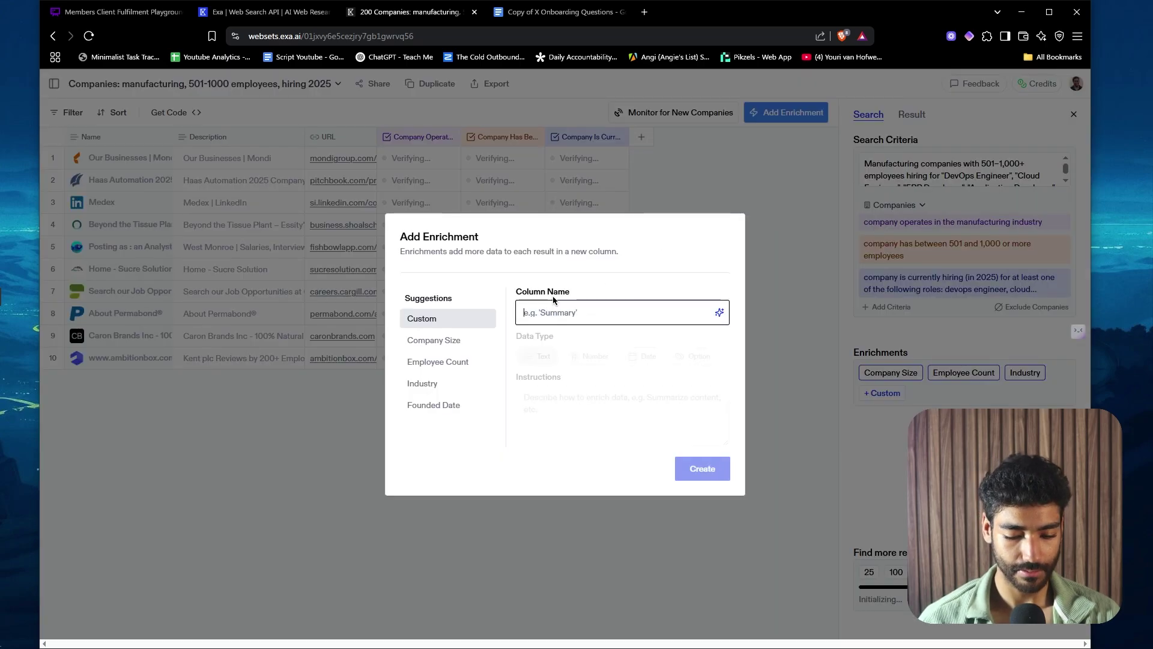
{"action": "left_click", "coordinate": [511, 17]}
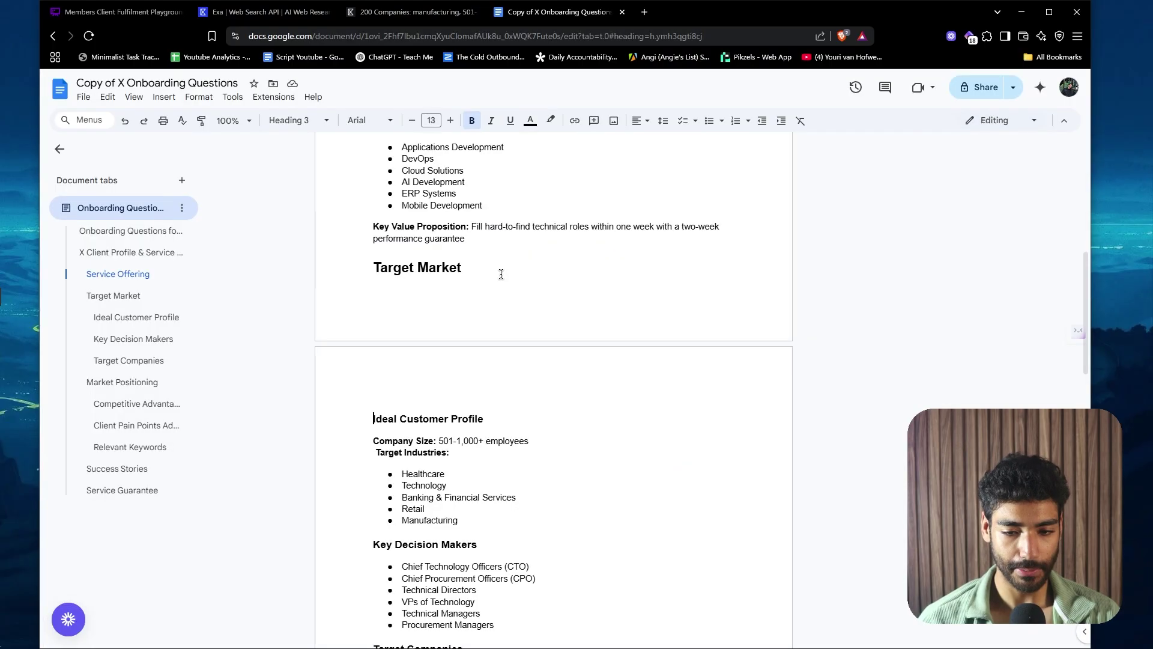
{"action": "scroll", "coordinate": [501, 274], "scroll_direction": "up", "scroll_amount": 7}
{"action": "scroll", "coordinate": [501, 273], "scroll_direction": "down", "scroll_amount": 10}
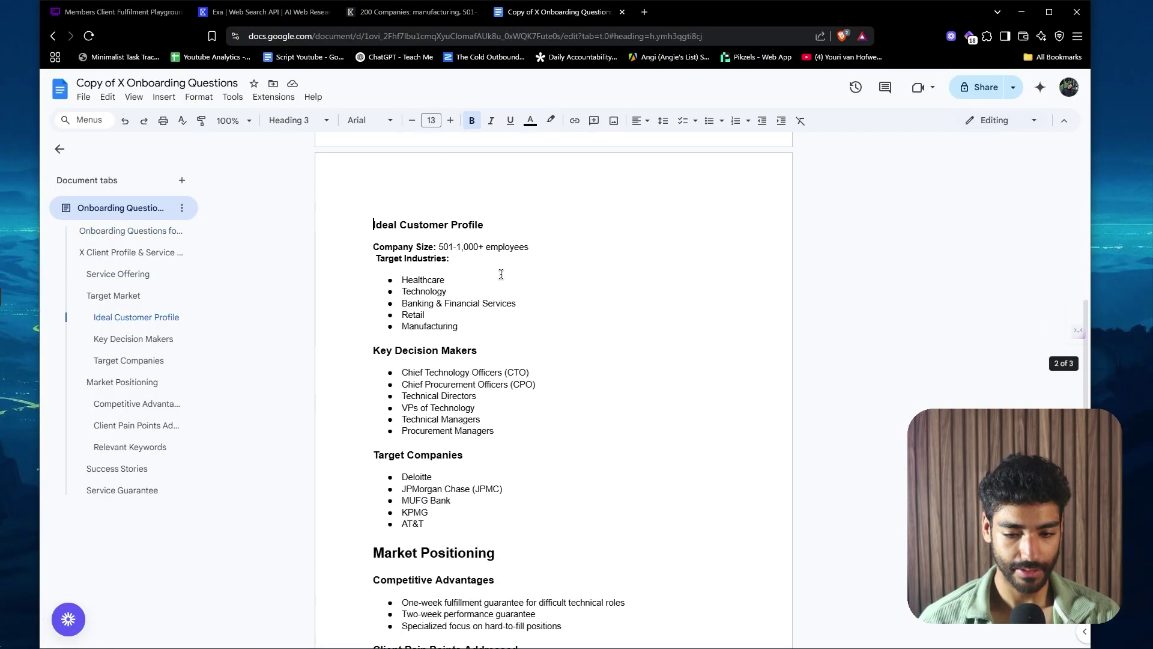
{"action": "left_click_drag", "start_coordinate": [356, 331], "coordinate": [549, 408]}
{"action": "key", "text": "ctrl+c"}
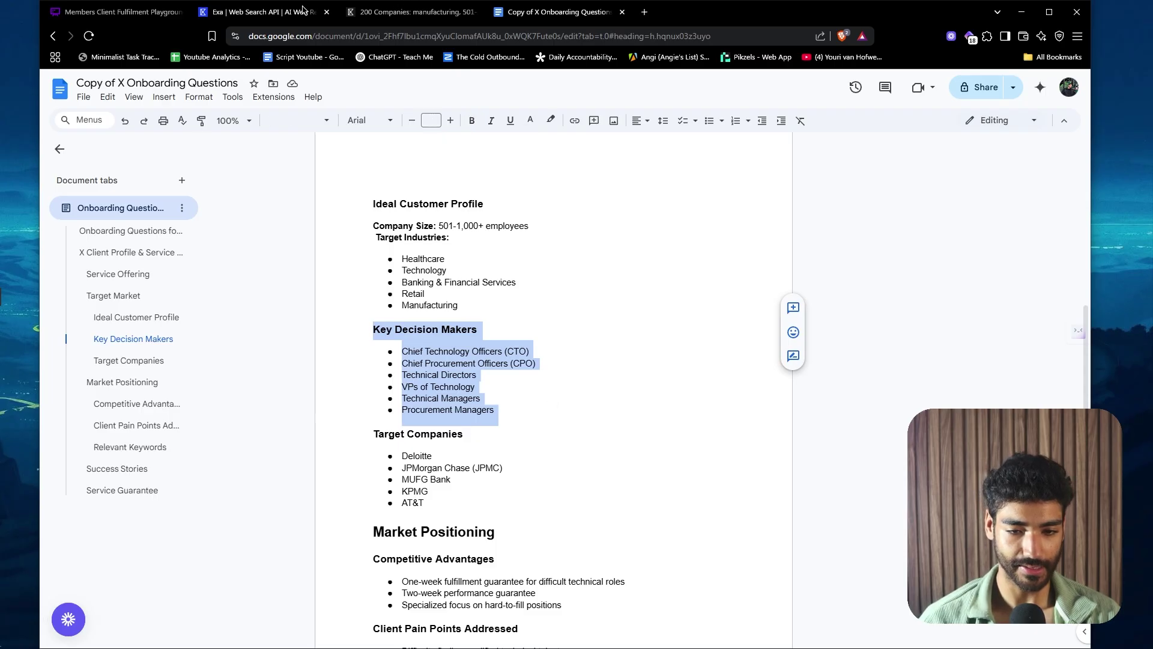
- Return to Websets and create the enrichment column from the copied Key Decision Makers text, with the decision-maker roles as options
{"action": "left_click", "coordinate": [413, 12]}
{"action": "key", "text": "ctrl+v"}
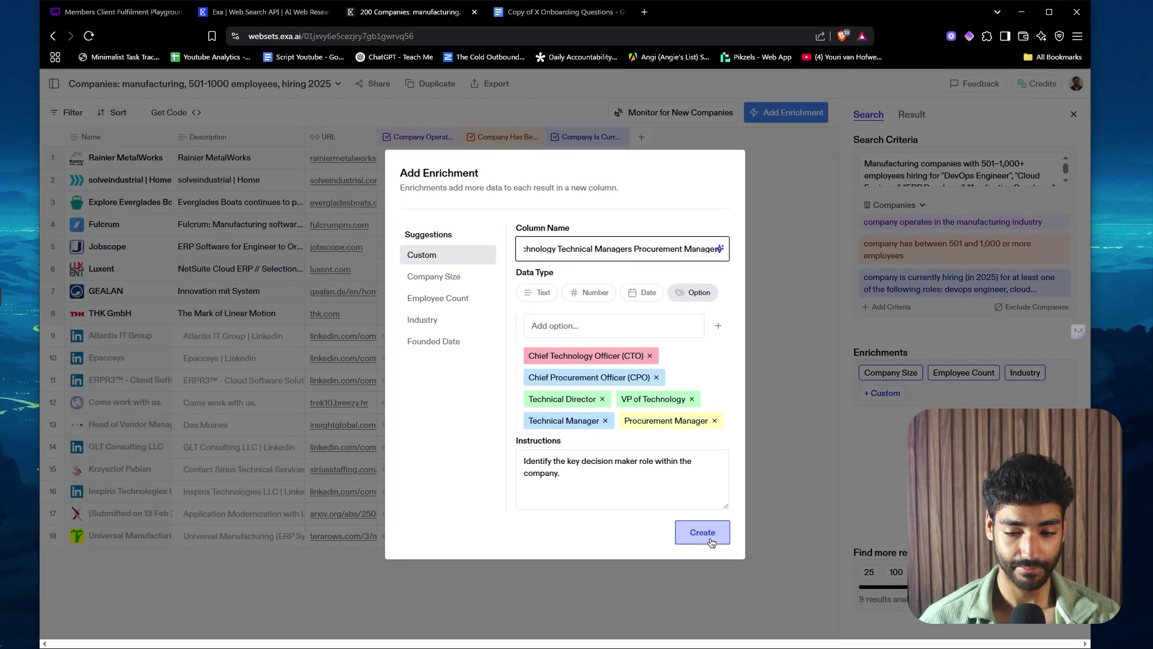
{"action": "left_click", "coordinate": [703, 532]}
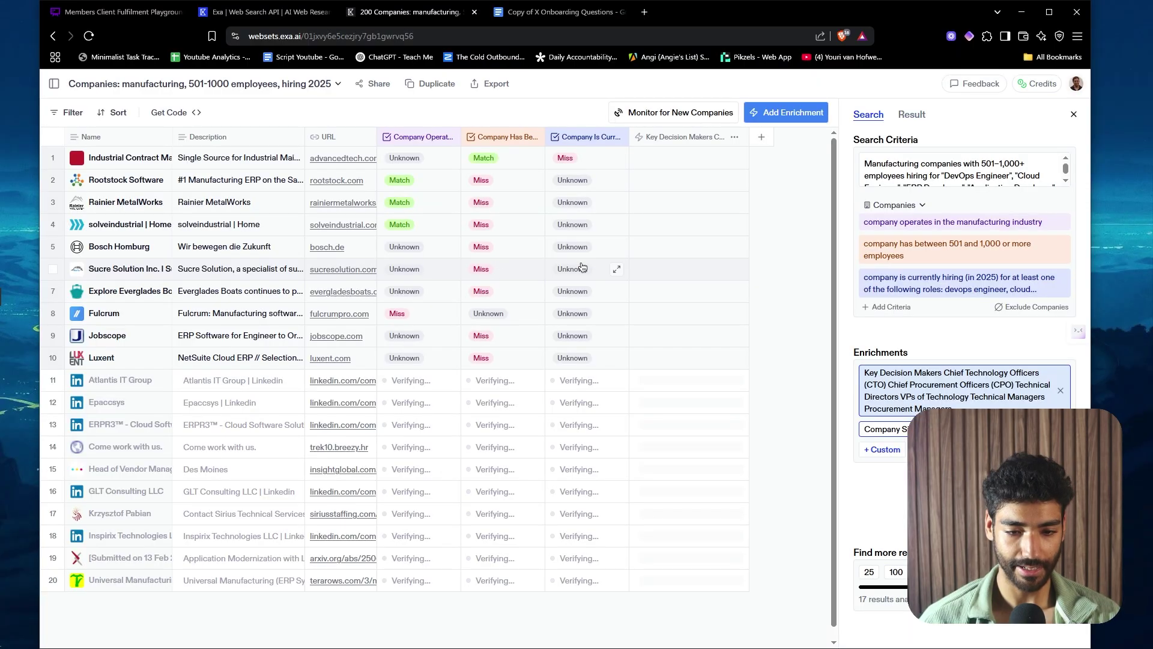
- Add a text enrichment column named "Company Name with no LLC, LTD" that gives each company's name without suffixes
{"action": "left_click", "coordinate": [762, 137]}
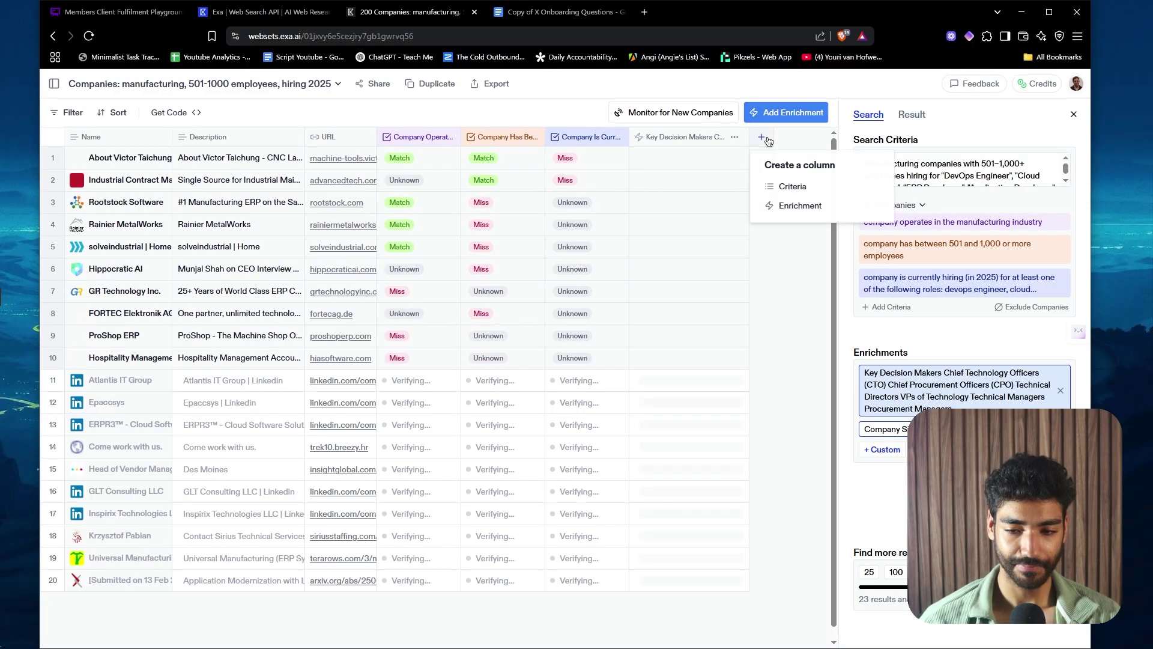
{"action": "left_click", "coordinate": [792, 207]}
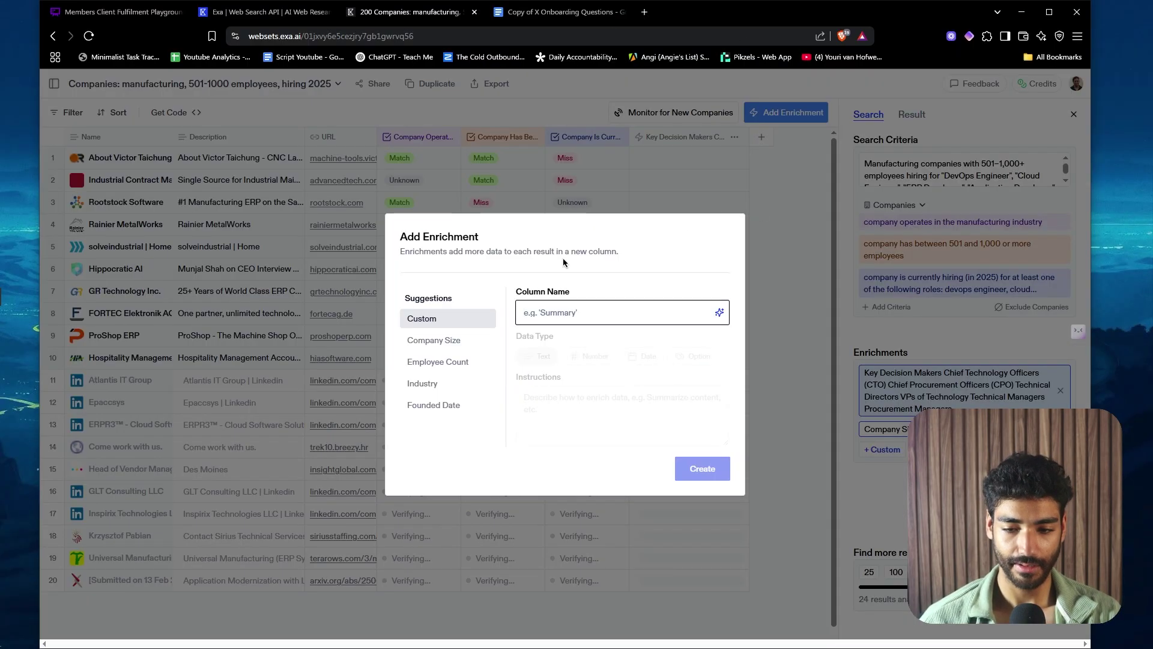
{"action": "type", "text": "Compan"}
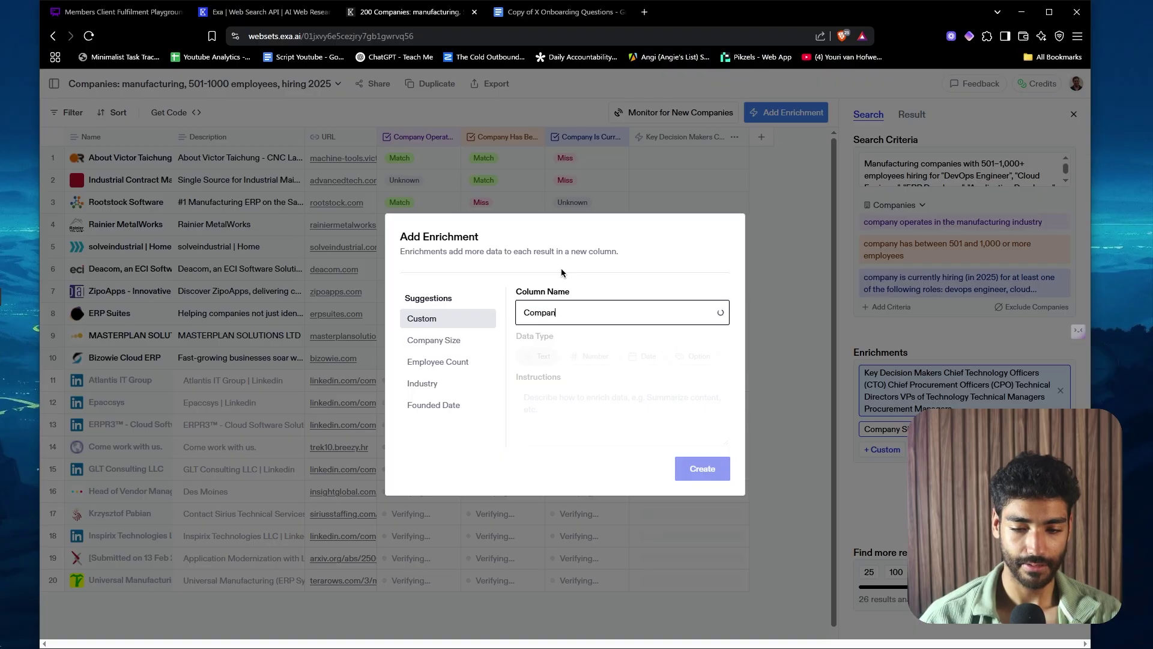
{"action": "type", "text": "y Name with"}
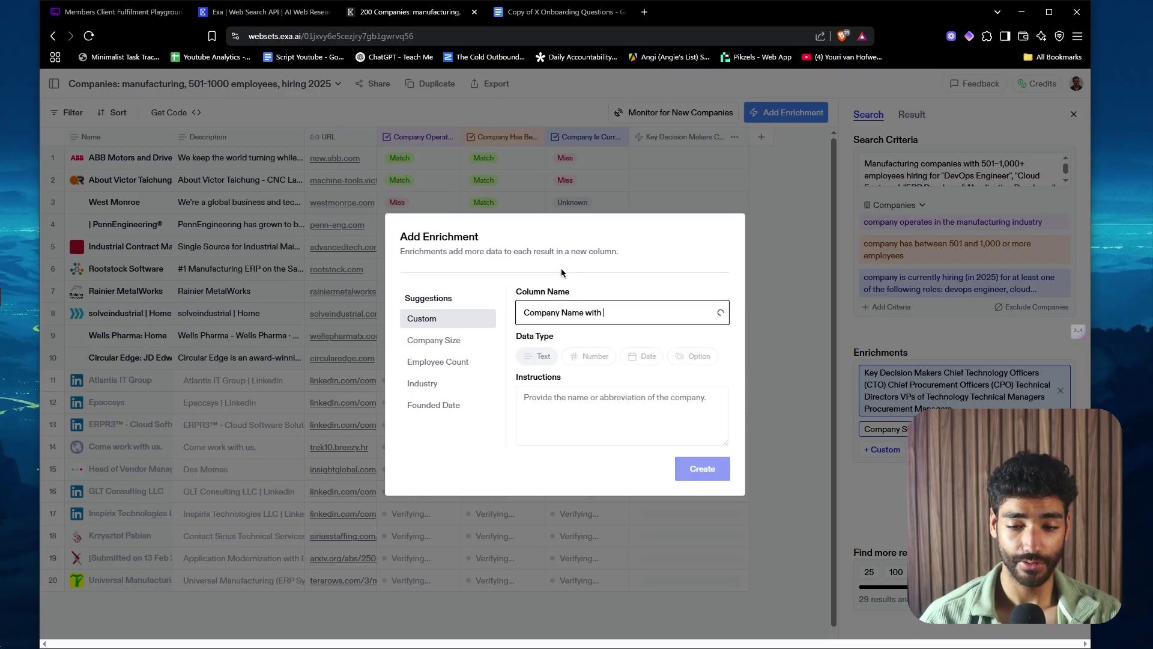
{"action": "type", "text": " no LLC"}
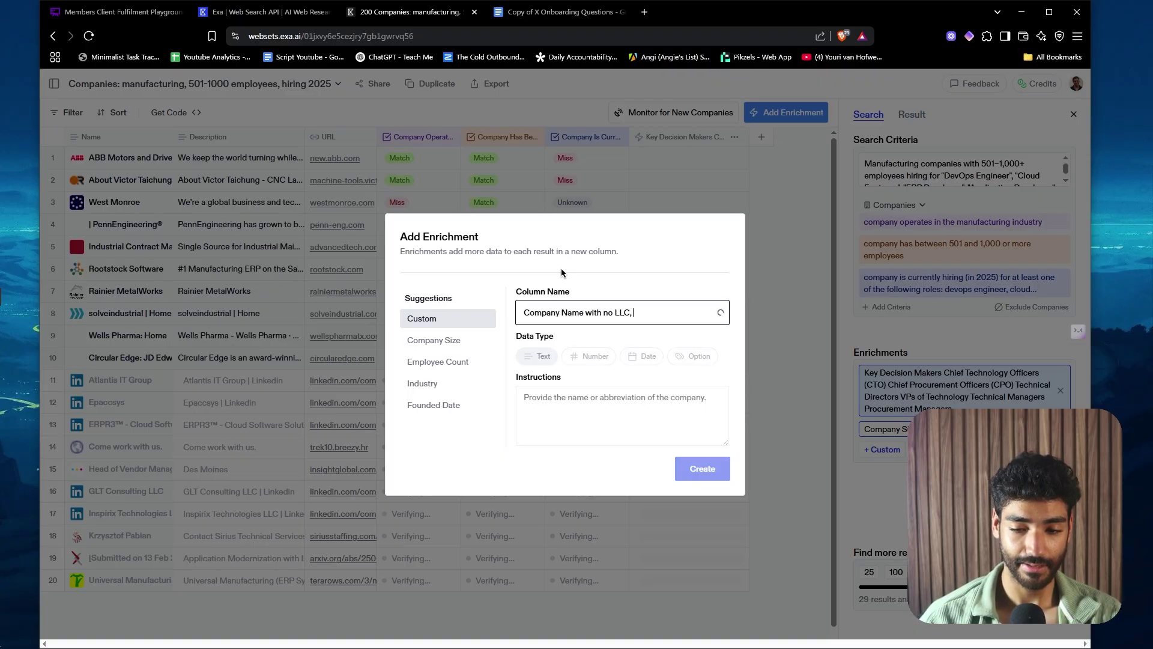
{"action": "type", "text": ", LTD"}
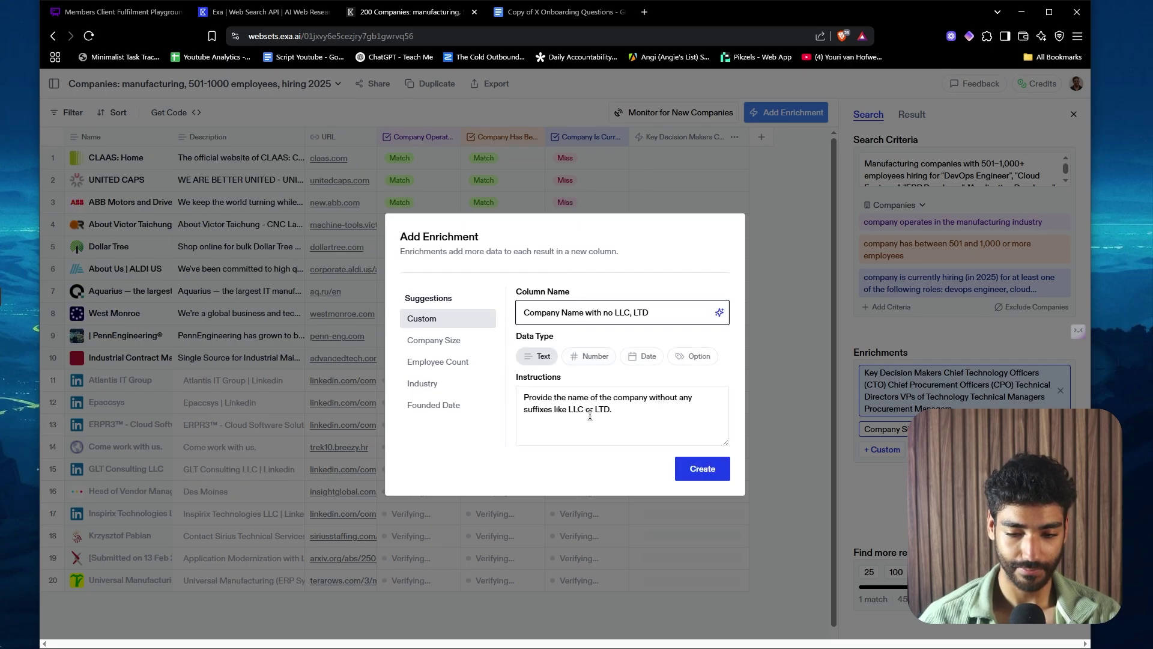
{"action": "left_click", "coordinate": [702, 469]}
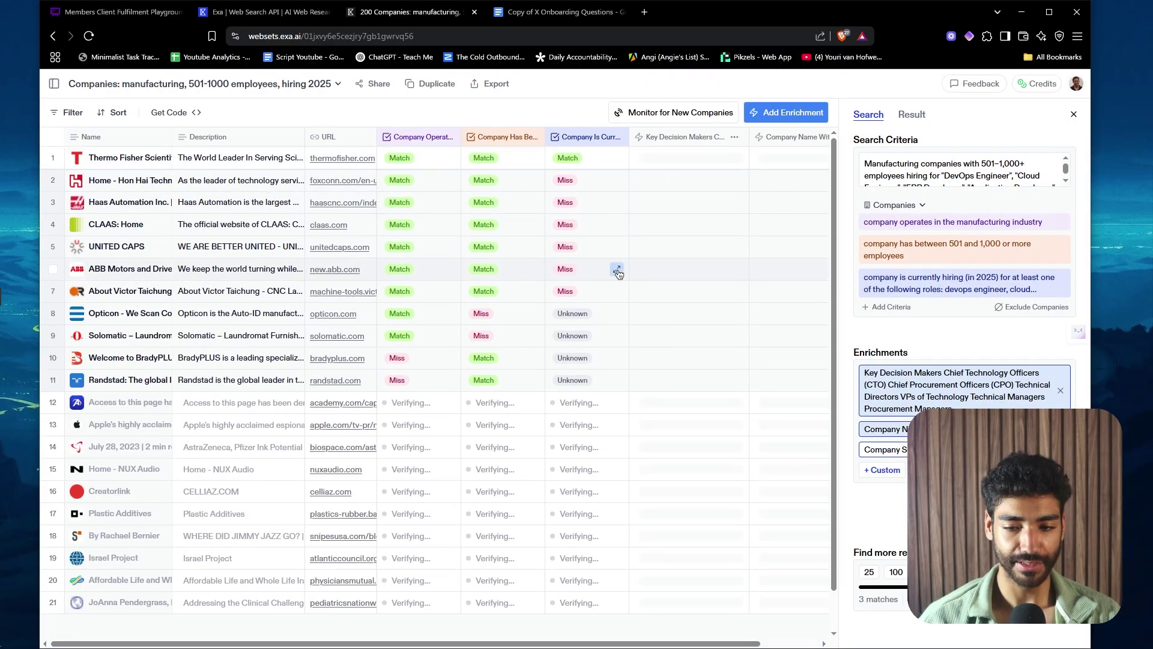
- Compare the matched companies with the Target Companies and Ideal Customer Profile sections of the onboarding questions document
{"action": "scroll", "coordinate": [618, 274], "scroll_direction": "right", "scroll_amount": 2}
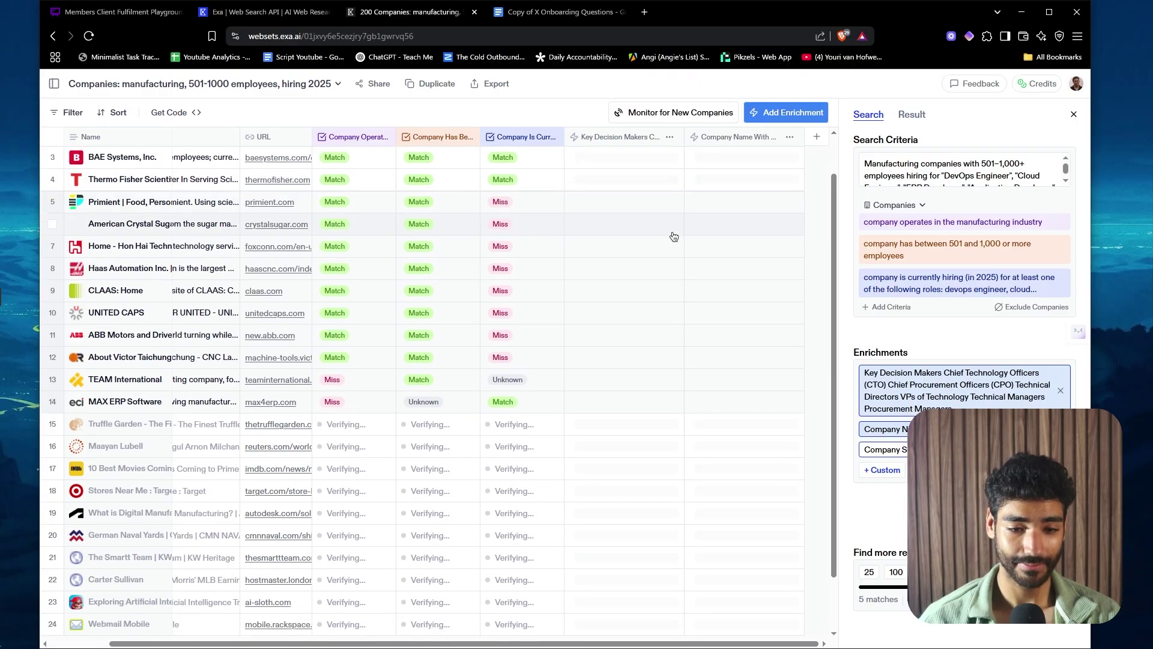
{"action": "scroll", "coordinate": [110, 187], "scroll_direction": "up", "scroll_amount": 5, "text": "ctrl"}
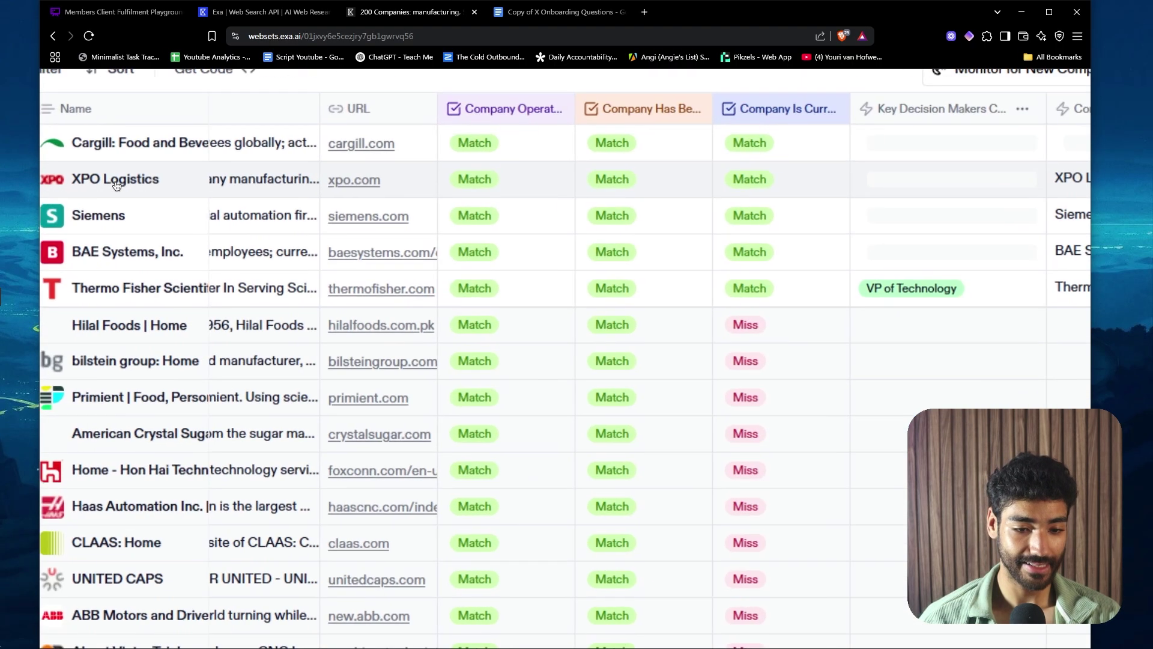
{"action": "scroll", "coordinate": [184, 236], "scroll_direction": "down", "scroll_amount": 5, "text": "ctrl"}
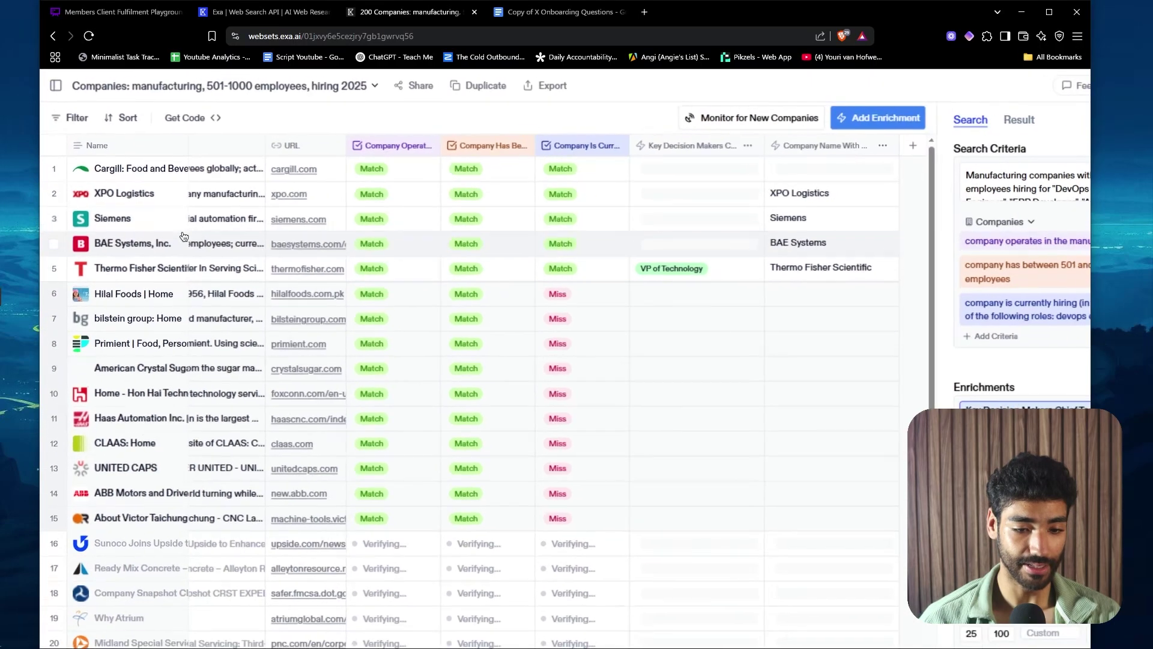
{"action": "left_click", "coordinate": [545, 13]}
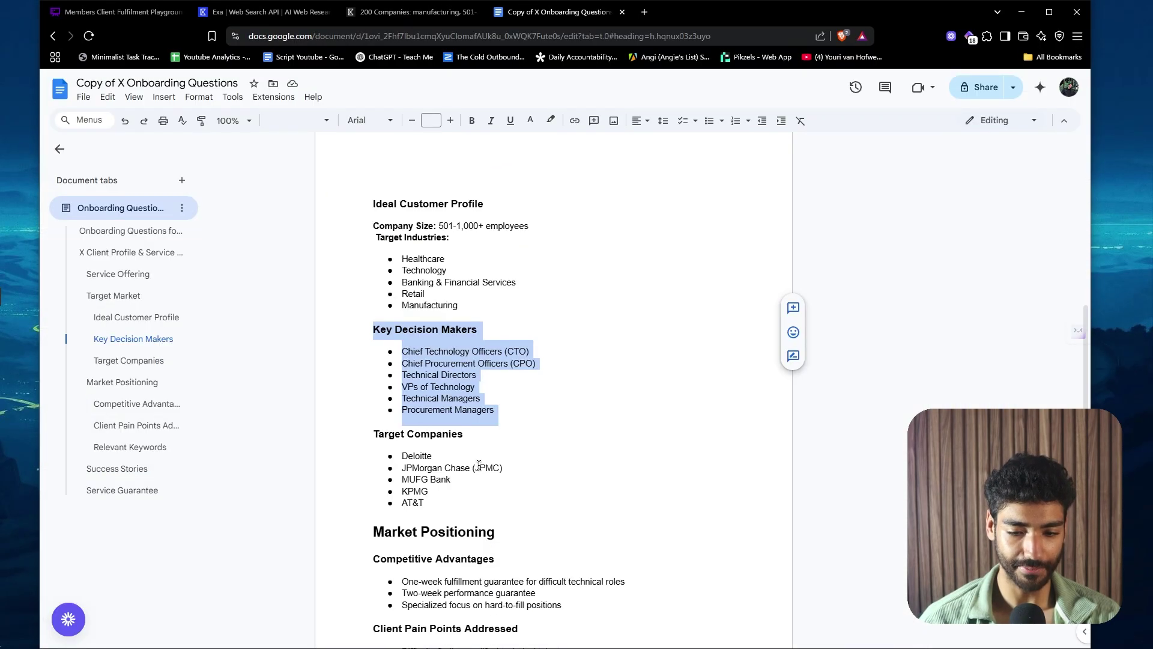
{"action": "scroll", "coordinate": [479, 465], "scroll_direction": "down", "scroll_amount": 2}
{"action": "scroll", "coordinate": [448, 428], "scroll_direction": "up", "scroll_amount": 4, "text": "ctrl"}
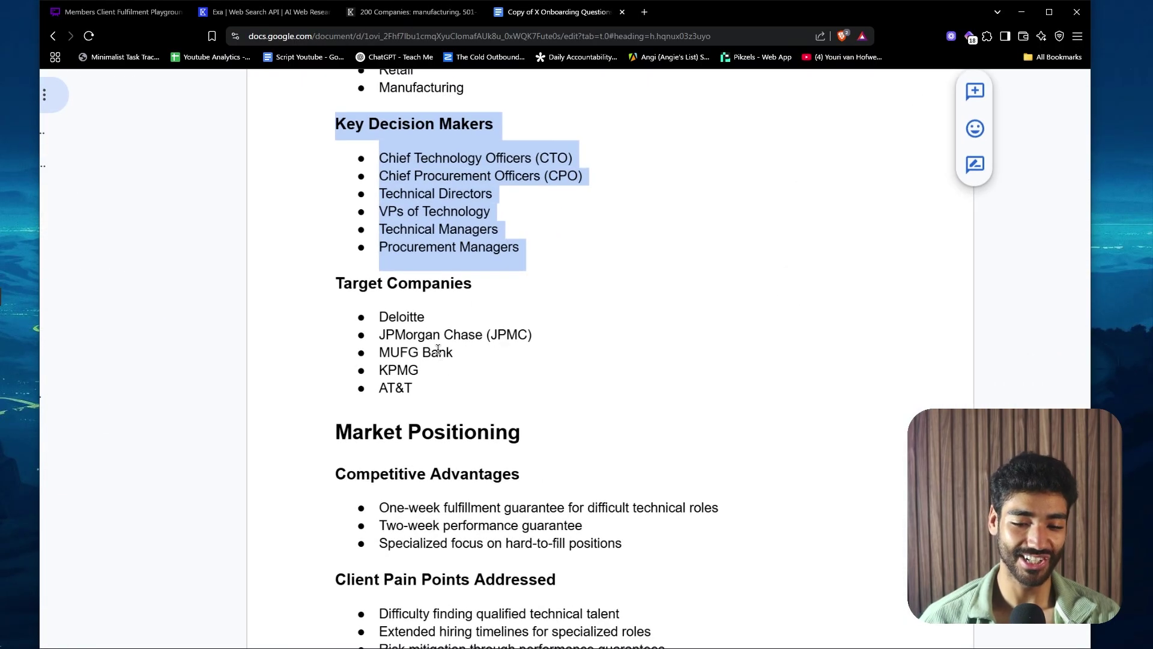
{"action": "scroll", "coordinate": [405, 351], "scroll_direction": "up", "scroll_amount": 7}
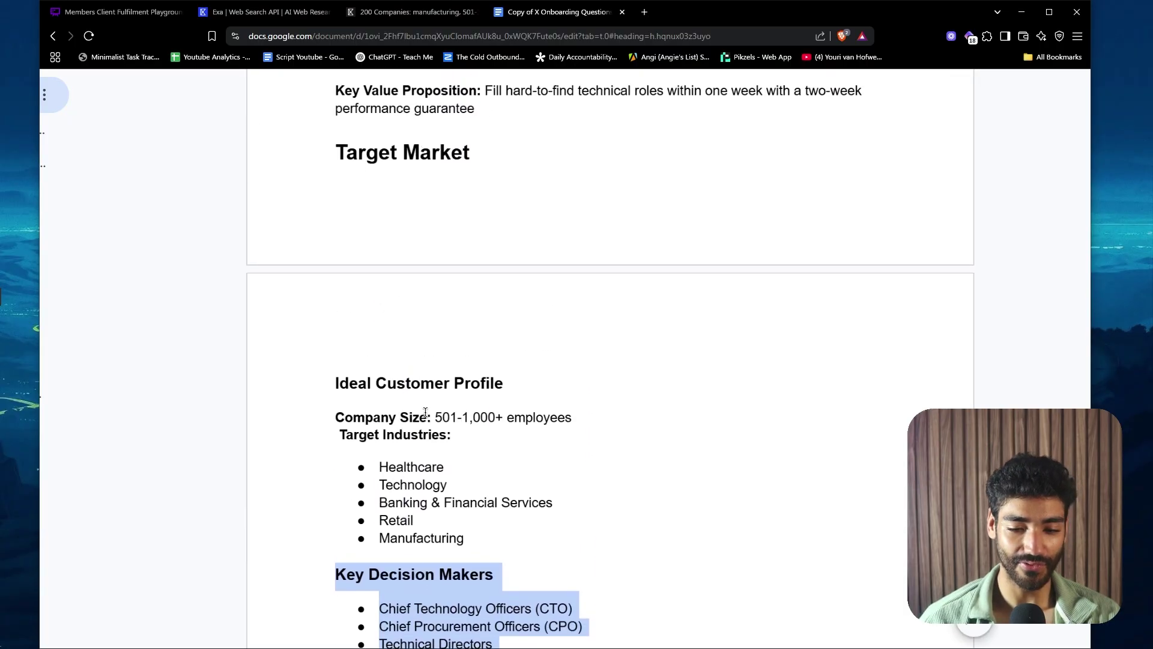
{"action": "scroll", "coordinate": [487, 339], "scroll_direction": "down", "scroll_amount": 4}
{"action": "scroll", "coordinate": [489, 343], "scroll_direction": "down", "scroll_amount": 3}
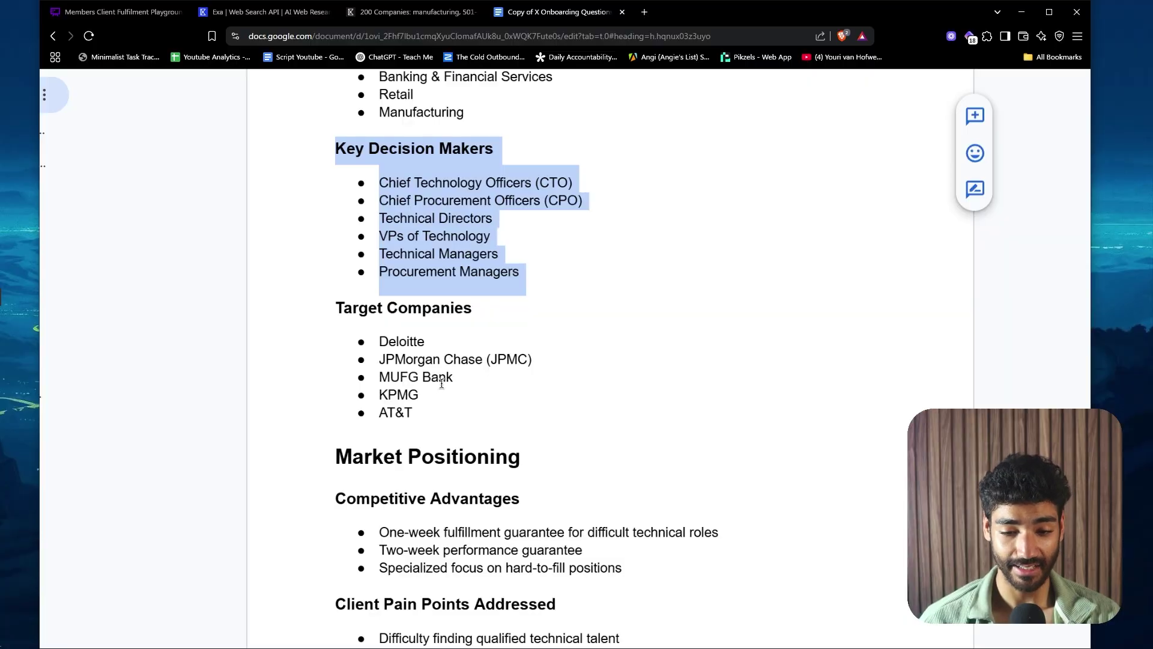
{"action": "key", "text": "ctrl+0"}
- Return to the company list and add a text enrichment column named "recent achievement" describing each company's most recent achievement
{"action": "left_click", "coordinate": [407, 12]}
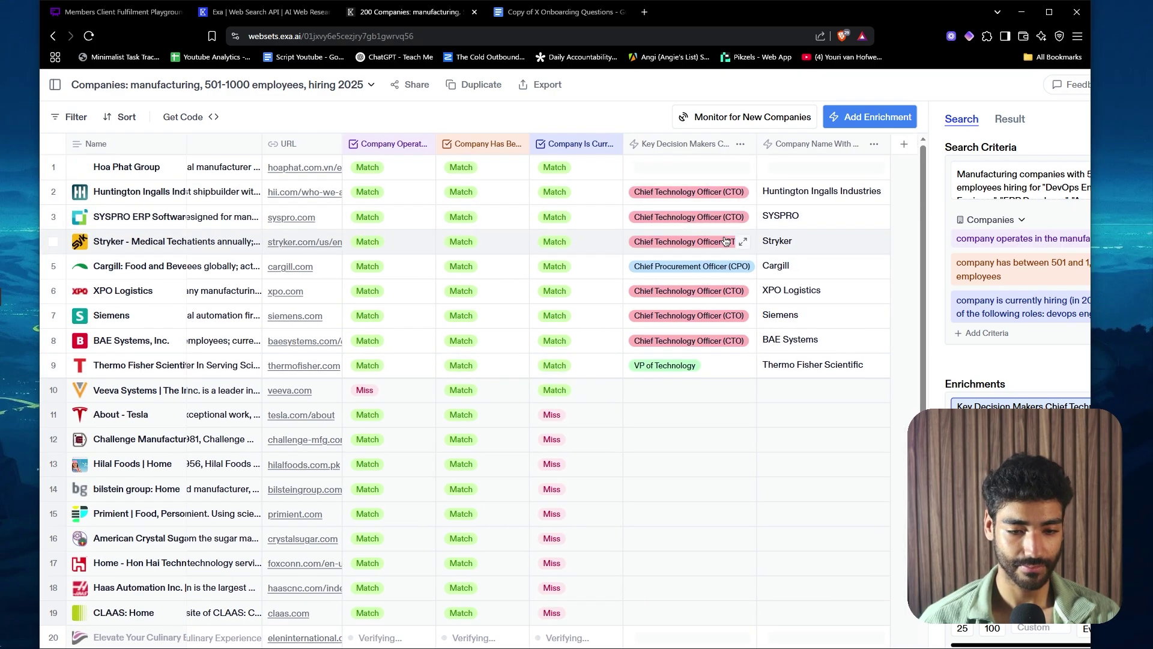
{"action": "scroll", "coordinate": [546, 346], "scroll_direction": "right", "scroll_amount": 3}
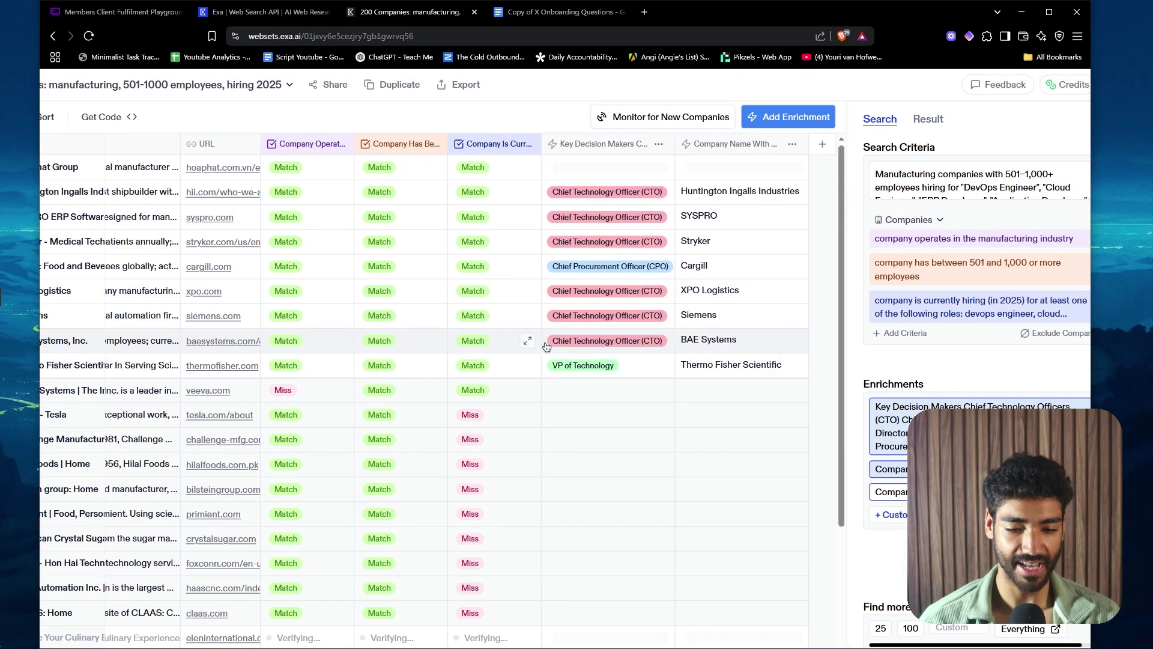
{"action": "scroll", "coordinate": [546, 347], "scroll_direction": "right", "scroll_amount": 1}
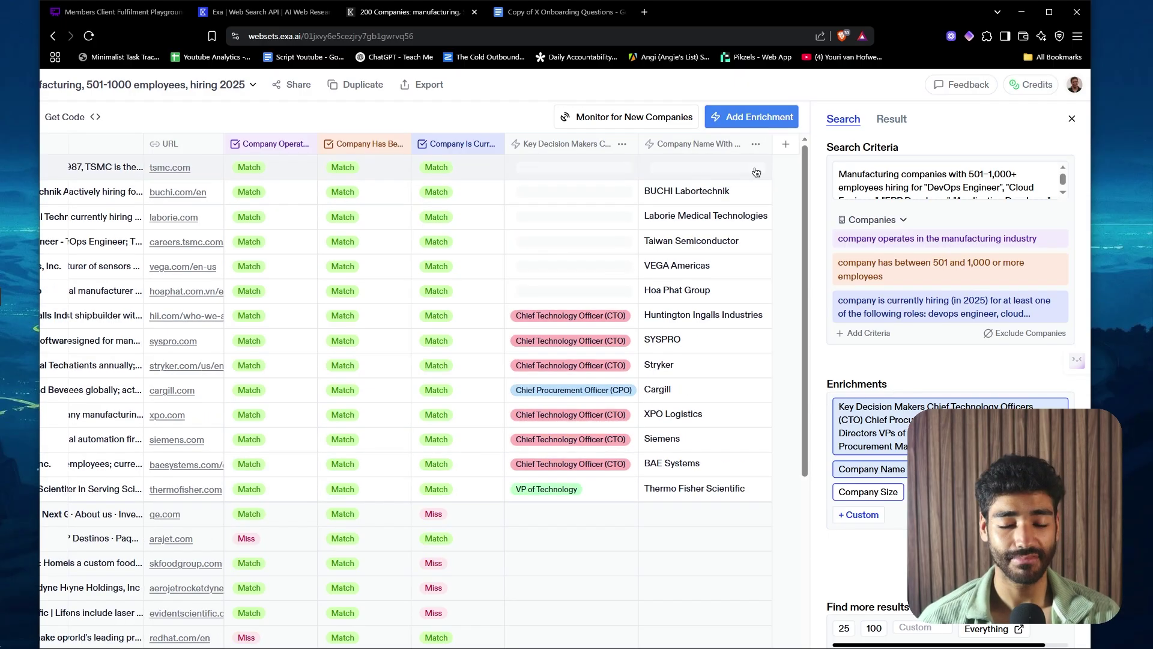
{"action": "left_click", "coordinate": [728, 125]}
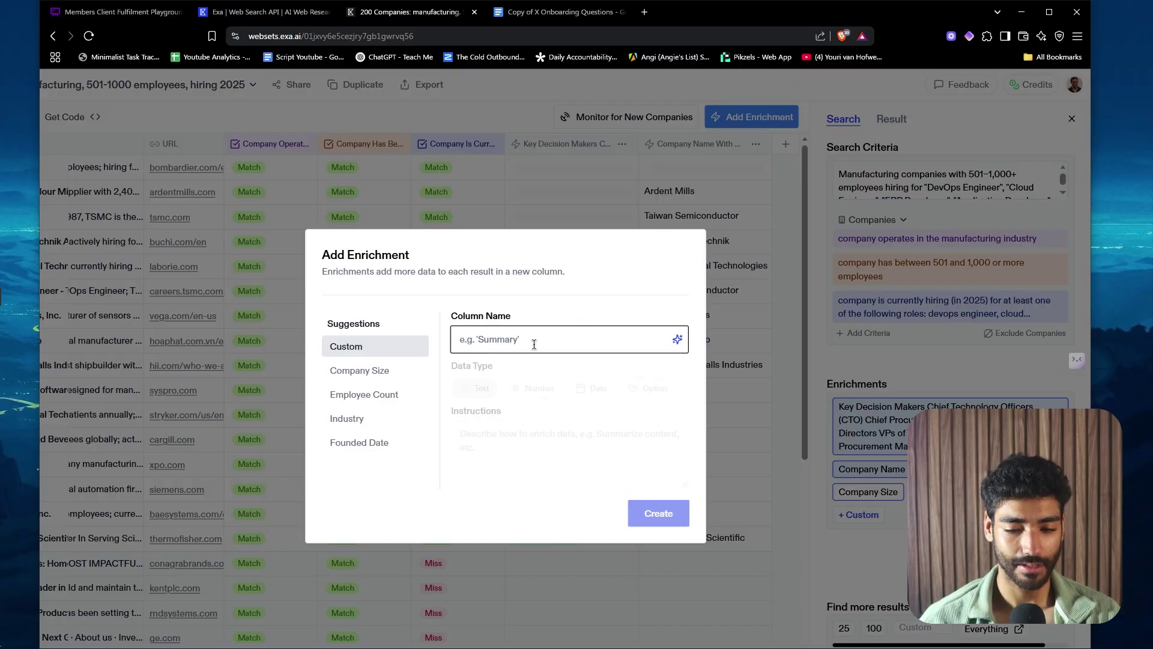
{"action": "type", "text": "recent achievement"}
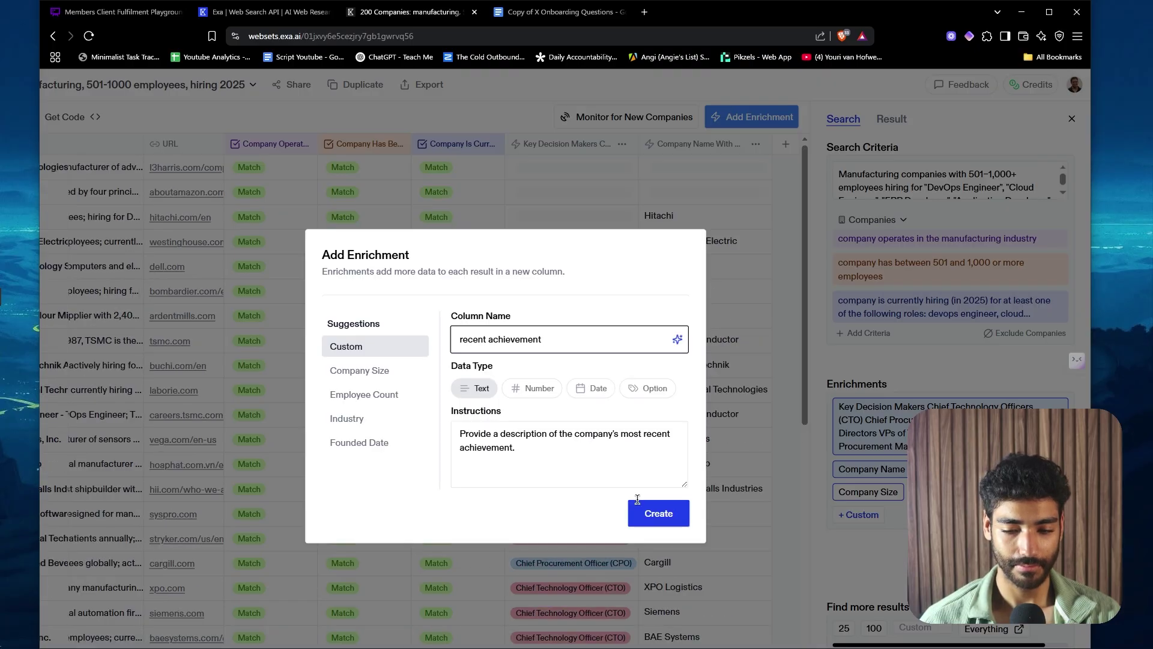
{"action": "left_click", "coordinate": [640, 513]}
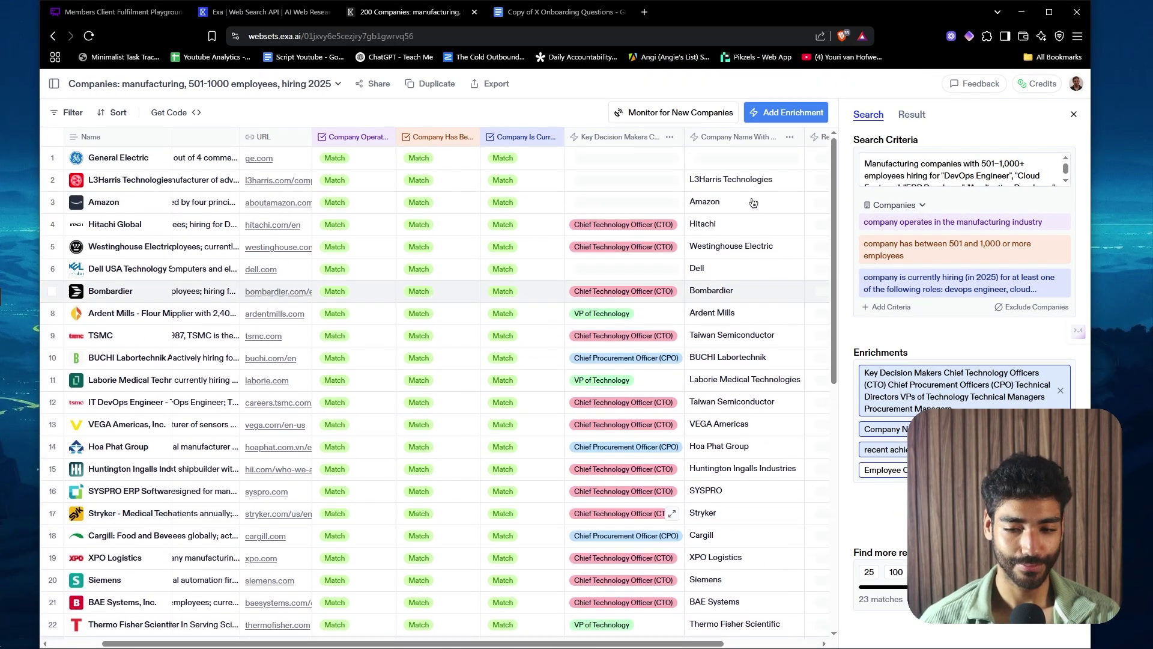
- Export the fully matching companies from the list as a CSV download
{"action": "scroll", "coordinate": [675, 184], "scroll_direction": "right", "scroll_amount": 3}
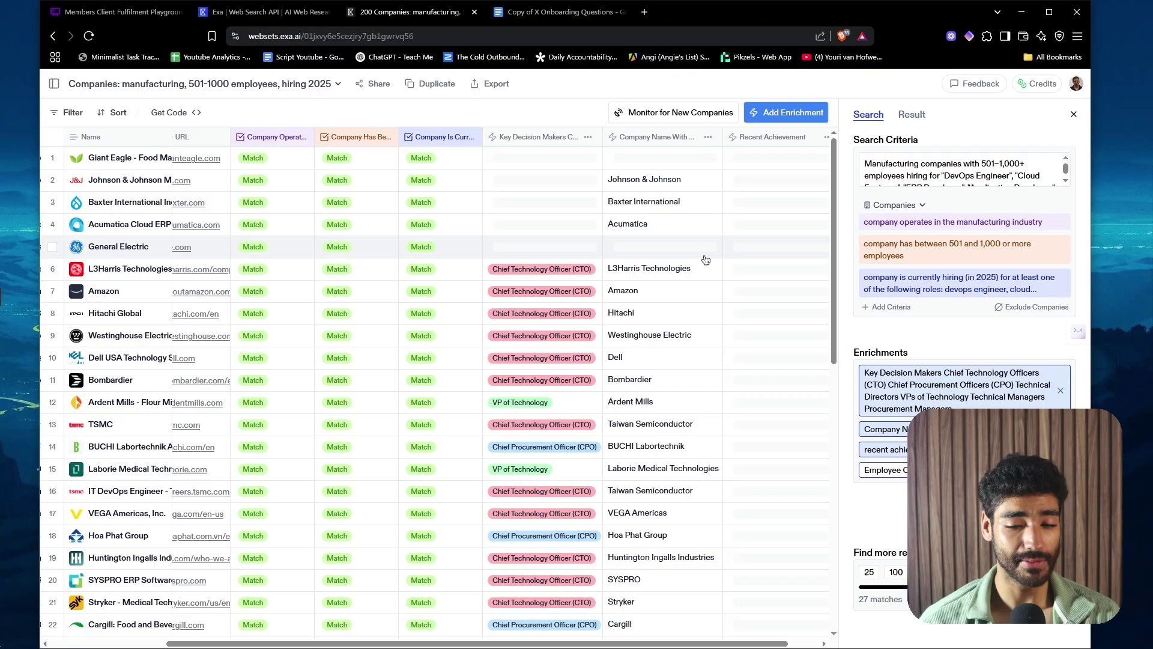
{"action": "scroll", "coordinate": [706, 259], "scroll_direction": "right", "scroll_amount": 2}
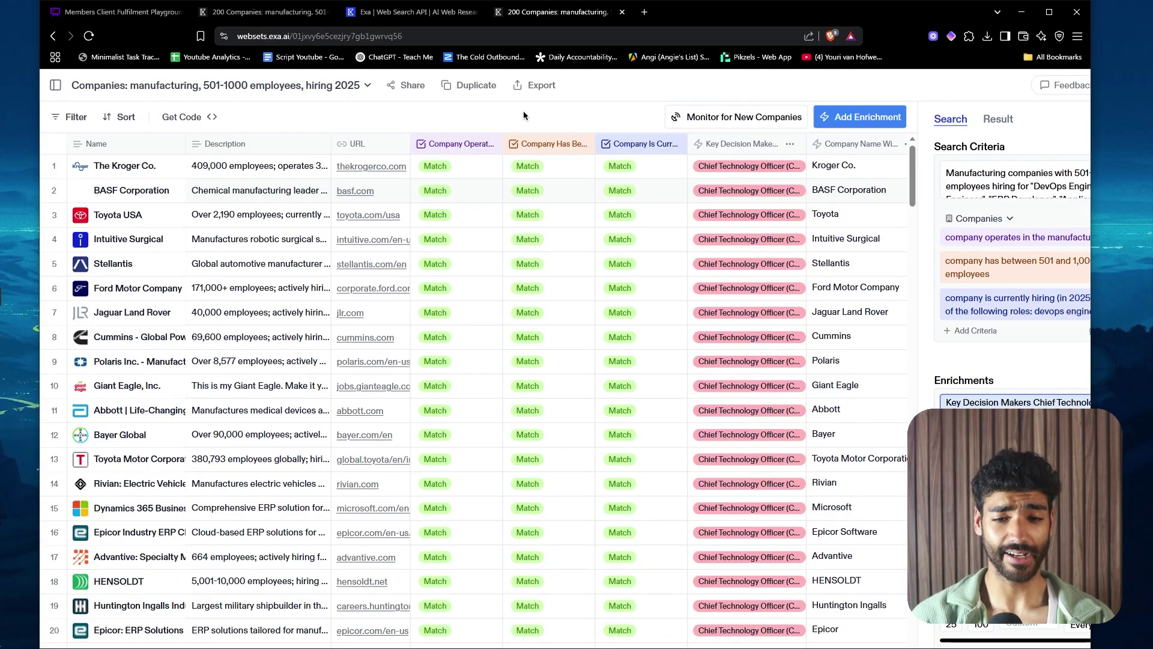
{"action": "left_click", "coordinate": [543, 86]}
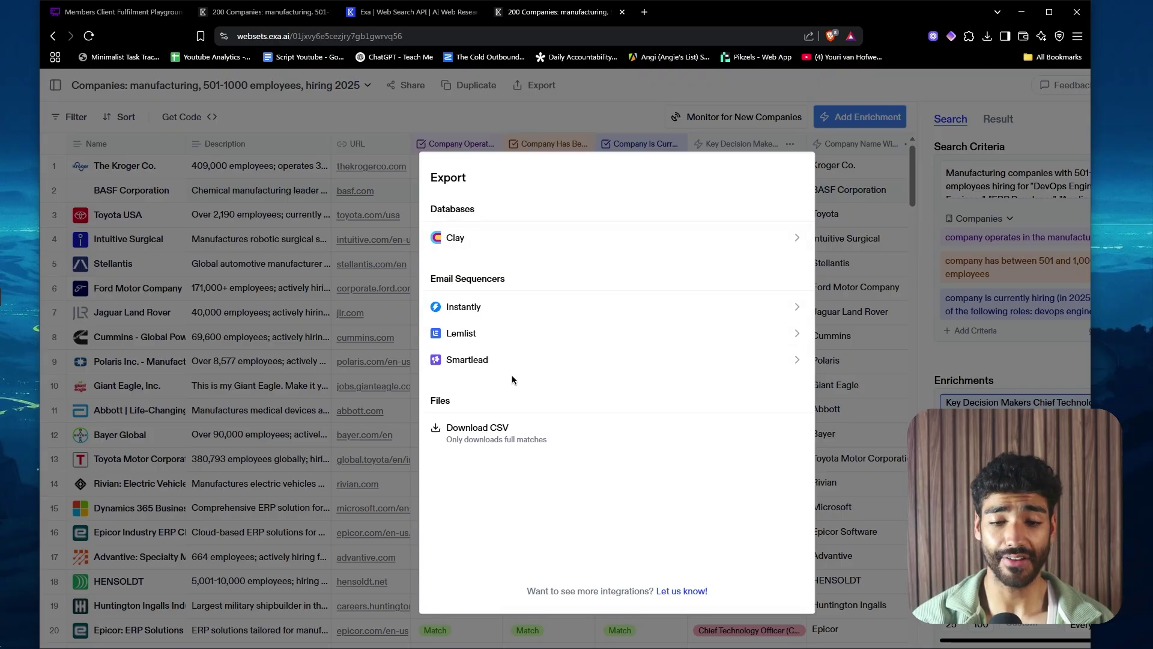
{"action": "left_click", "coordinate": [531, 426]}
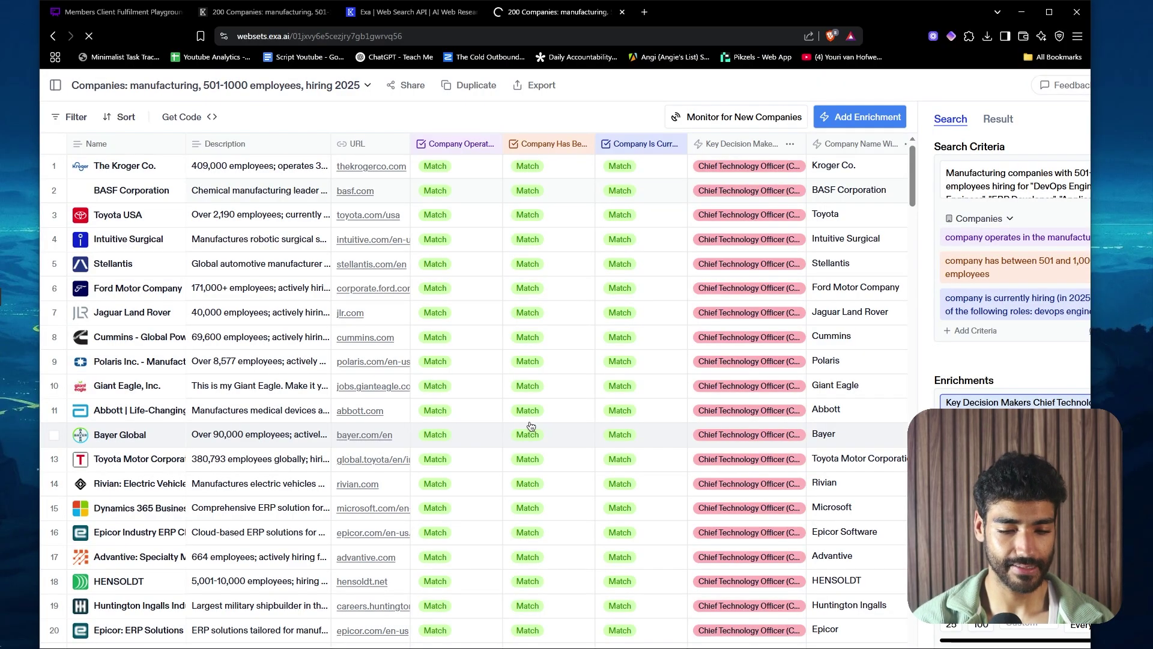
- Save the exported company list CSV and create a new blank Google Sheets spreadsheet in a separate browser tab
{"action": "key", "text": "Return"}
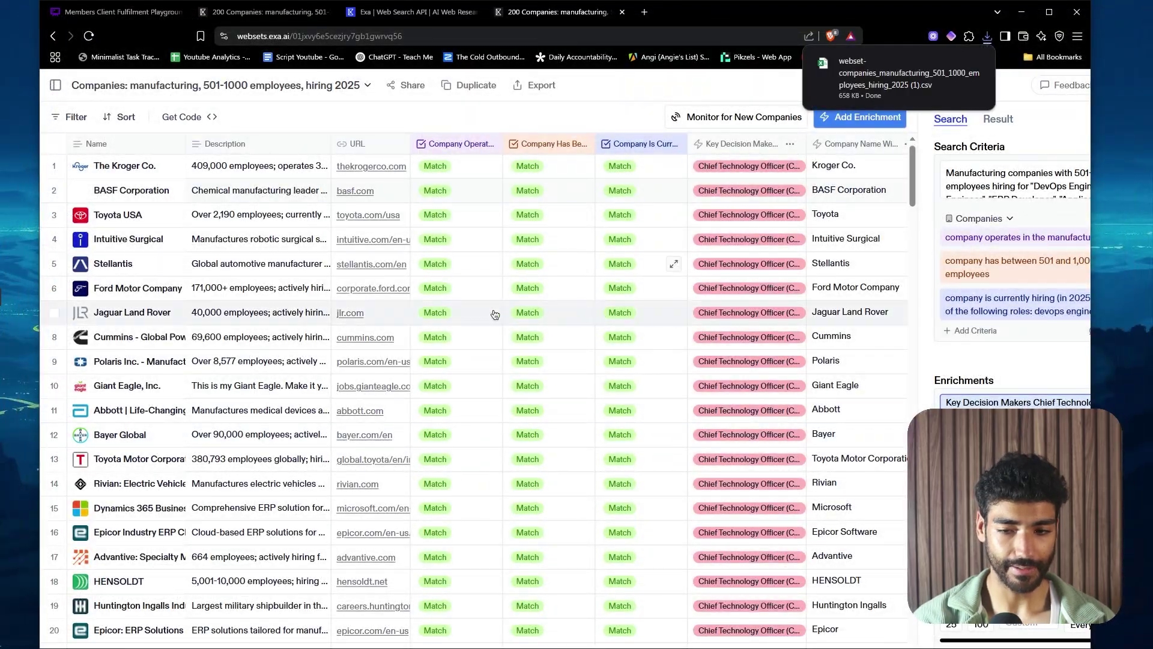
{"action": "key", "text": "ctrl+t"}
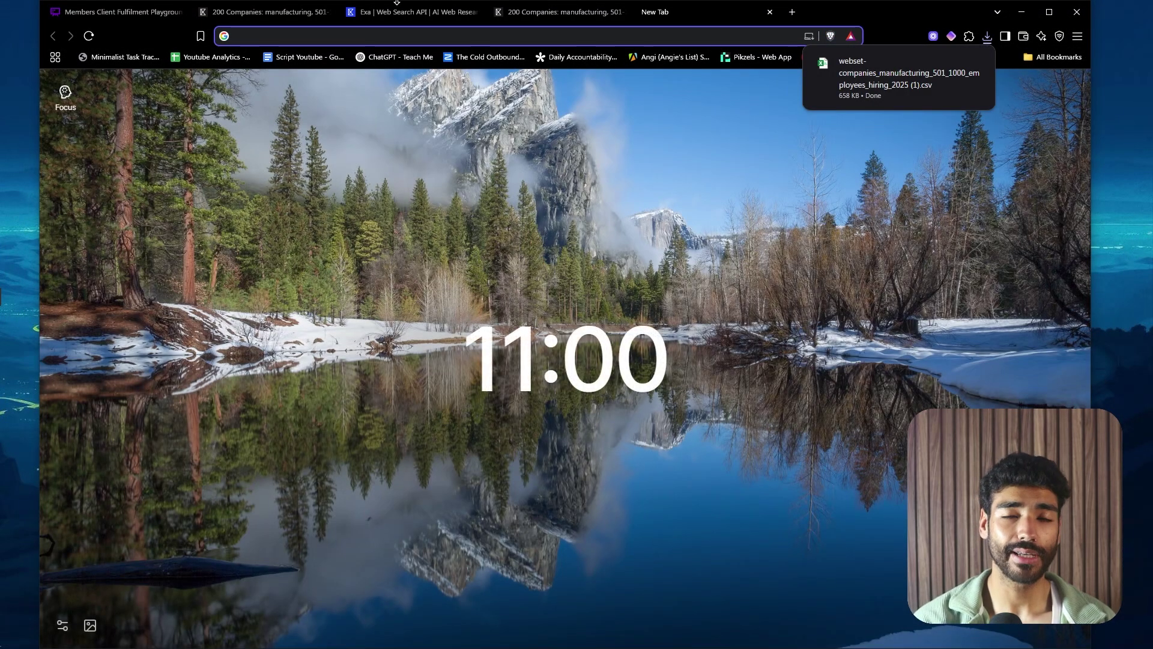
{"action": "type", "text": "sheets.new"}
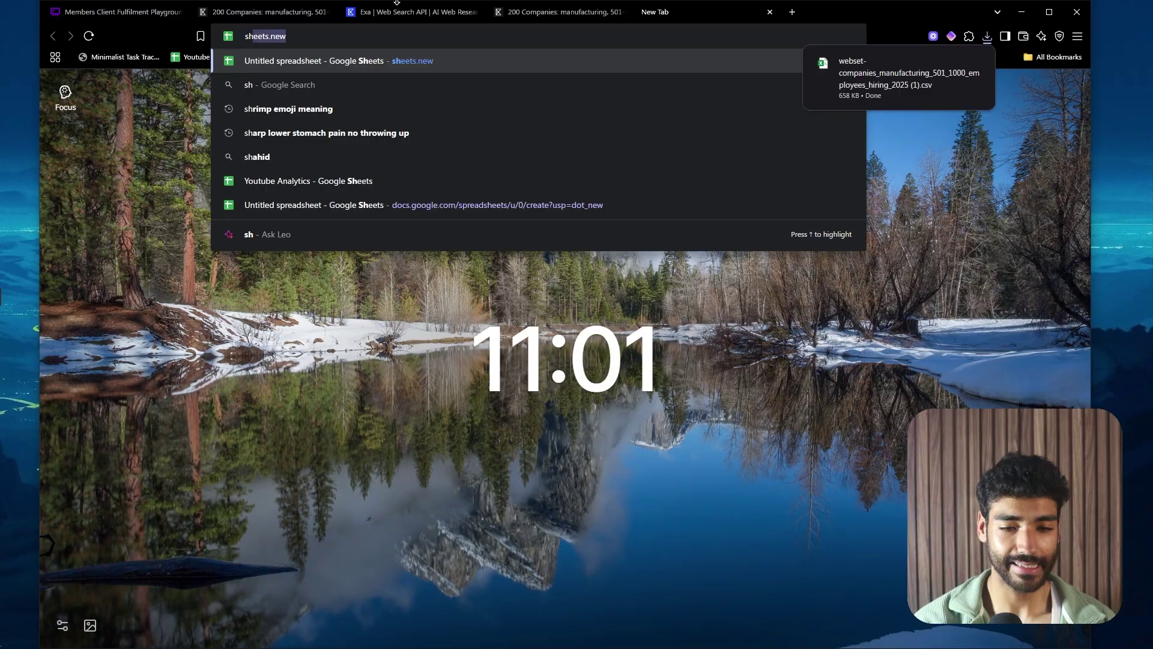
{"action": "key", "text": "Return"}
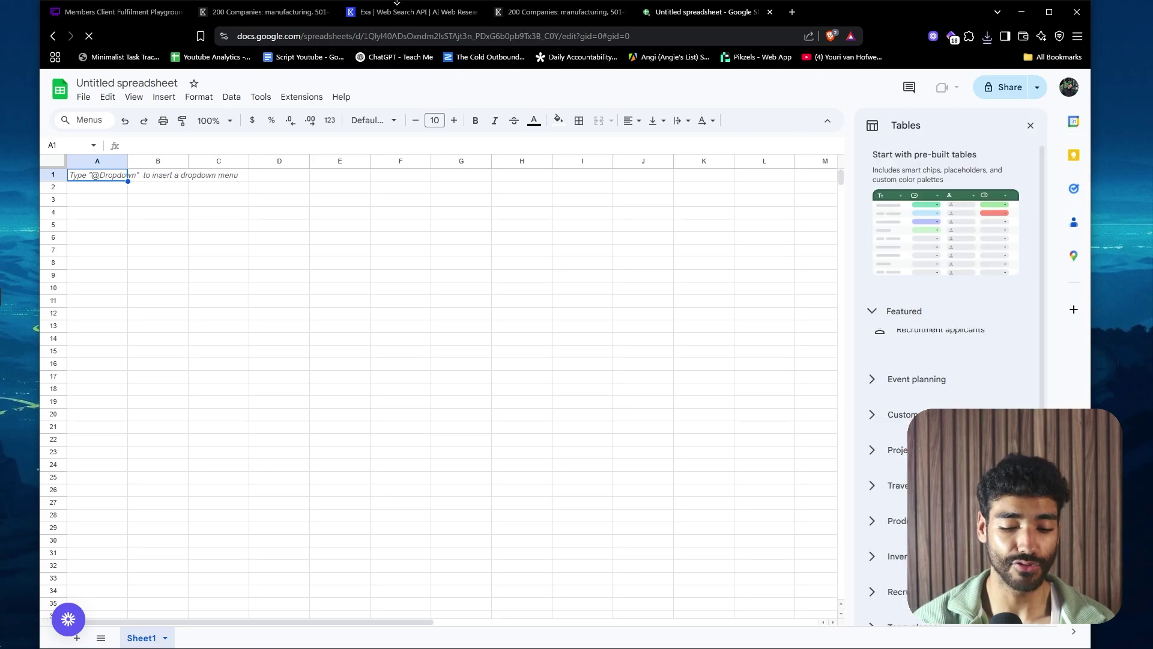
{"action": "key", "text": "ctrl+t"}
{"action": "type", "text": "dr"}
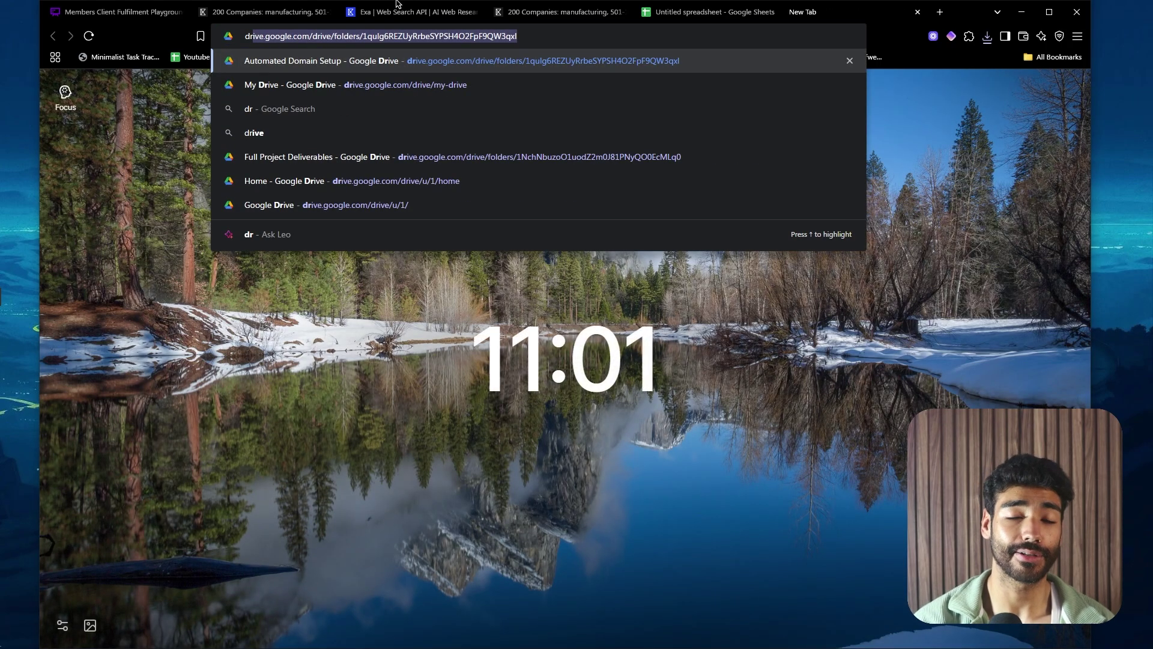
{"action": "key", "text": "ctrl+w"}
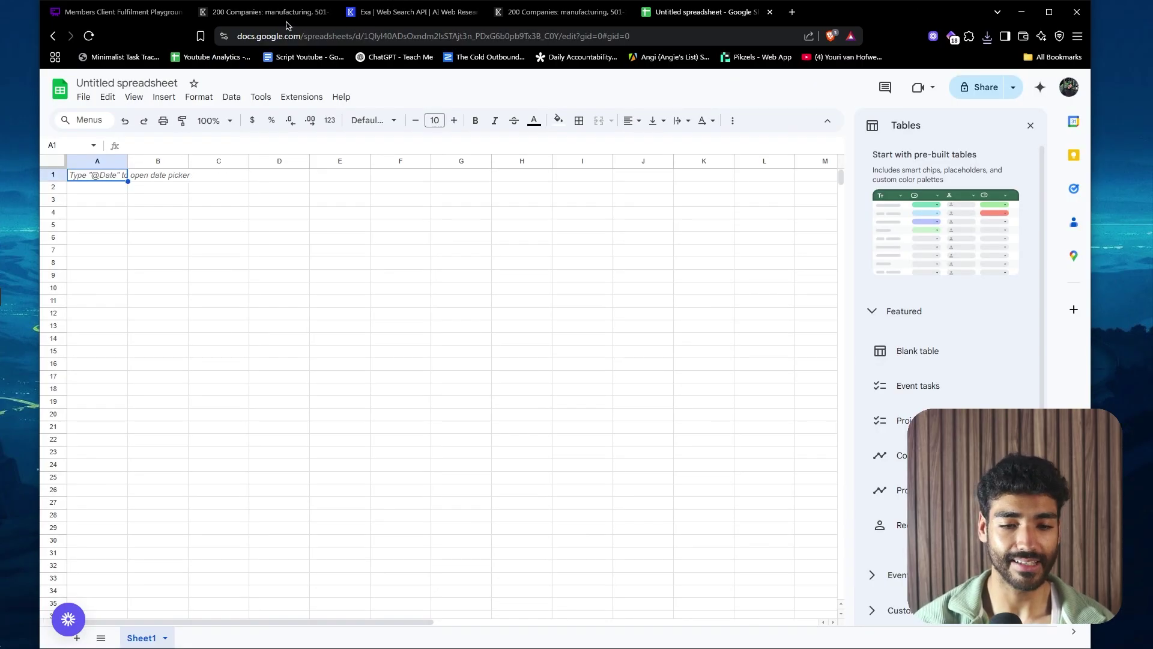
{"action": "key", "text": "ctrl+t"}
{"action": "type", "text": "docs.new"}
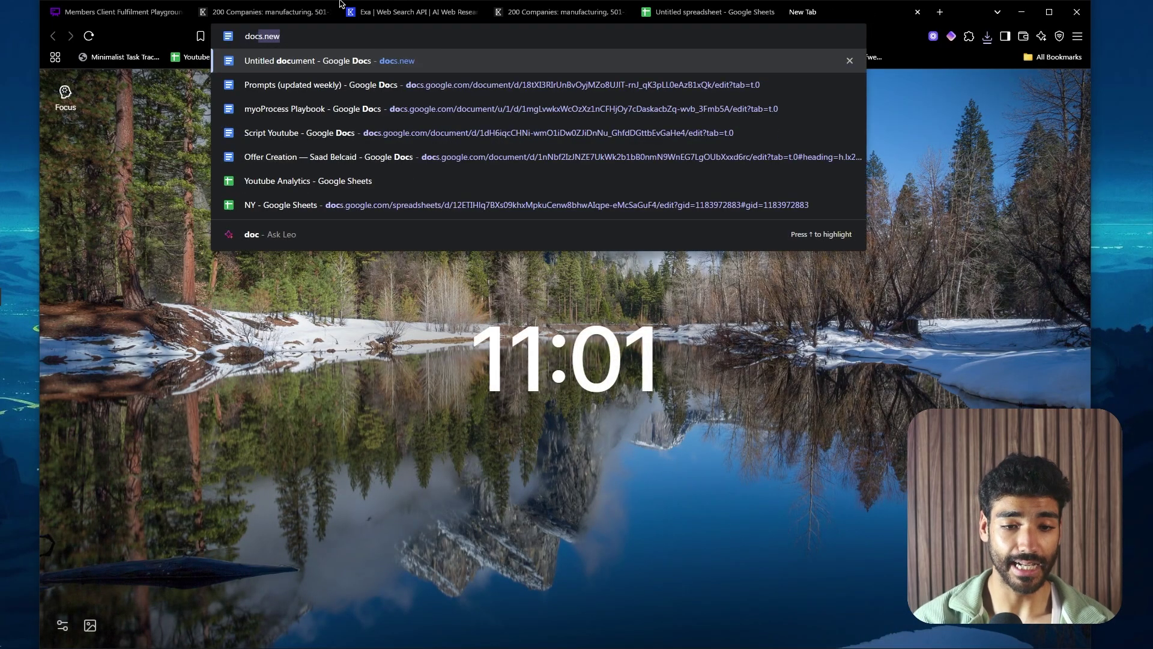
{"action": "key", "text": "Return"}
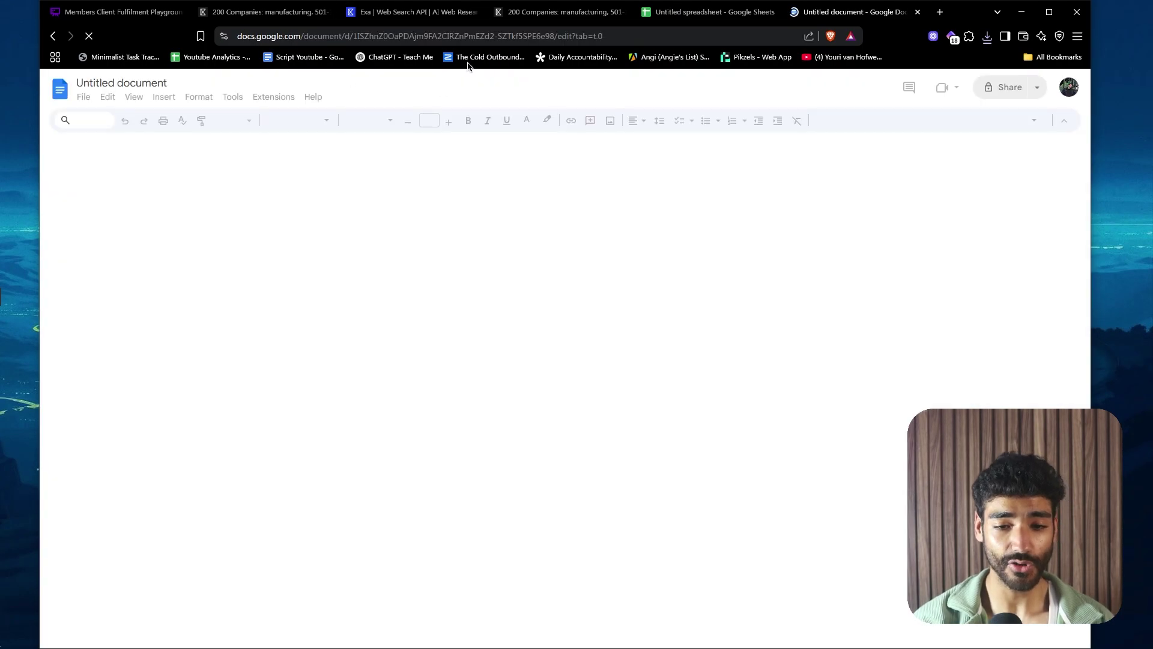
{"action": "key", "text": "ctrl+w"}
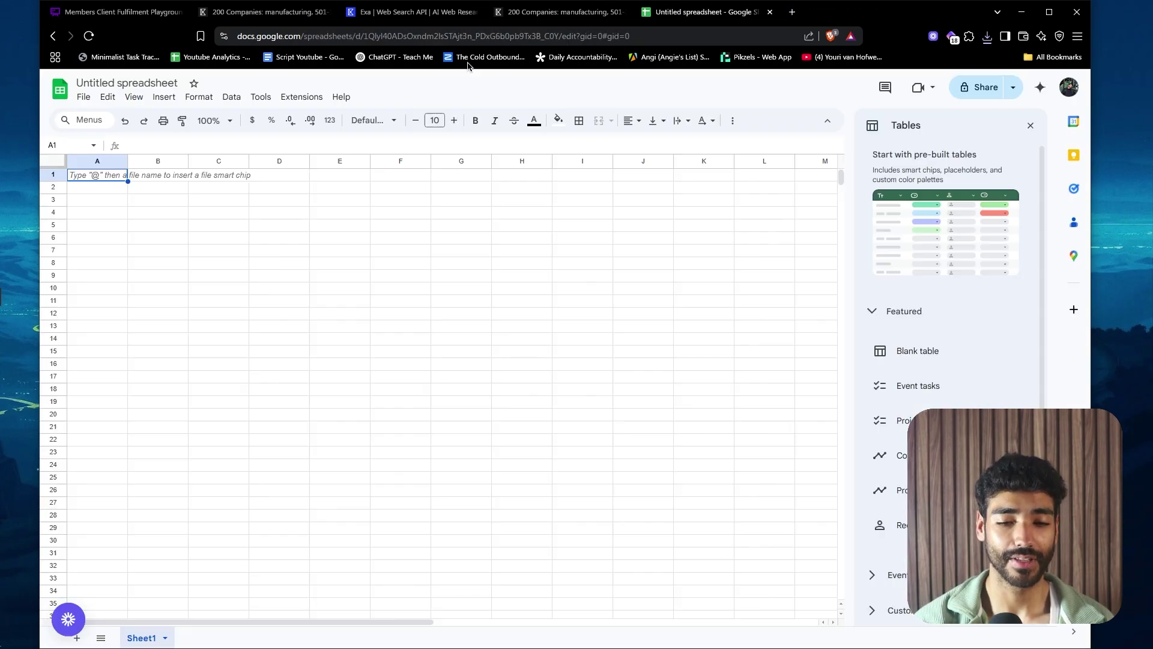
- Import the downloaded webset-companies_manufacturing_501_1000_employees_hiring_2025 (1).csv into the blank spreadsheet, appending it to the current sheet with automatic separator detection
{"action": "left_click", "coordinate": [84, 97]}
{"action": "left_click", "coordinate": [105, 154]}
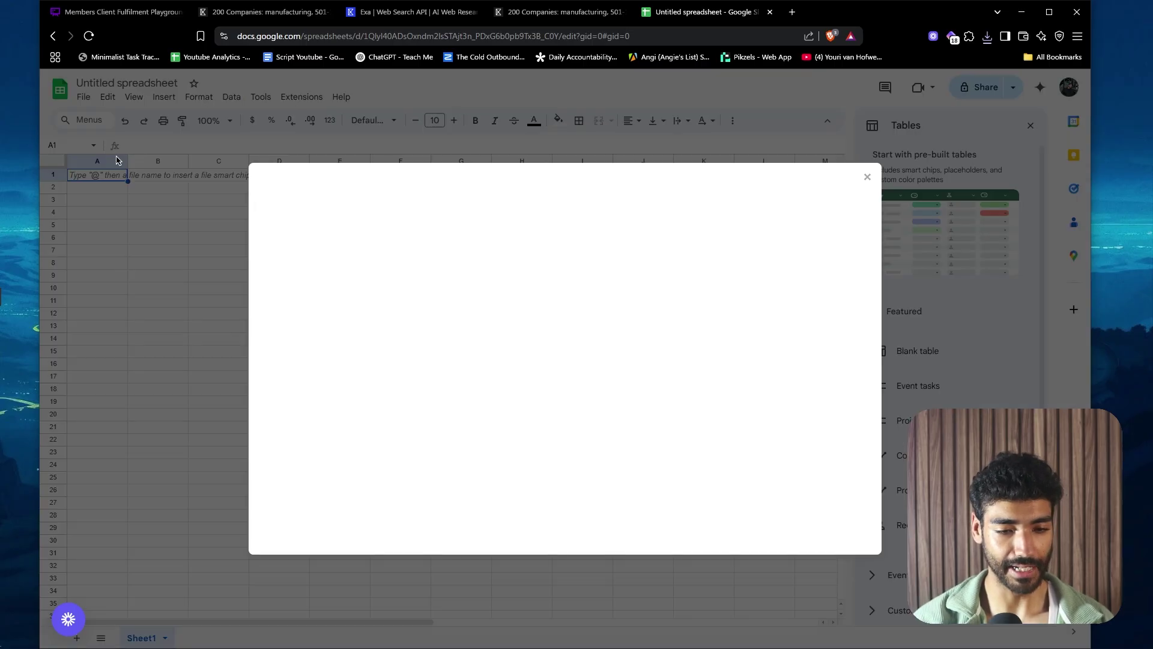
{"action": "left_click", "coordinate": [478, 225]}
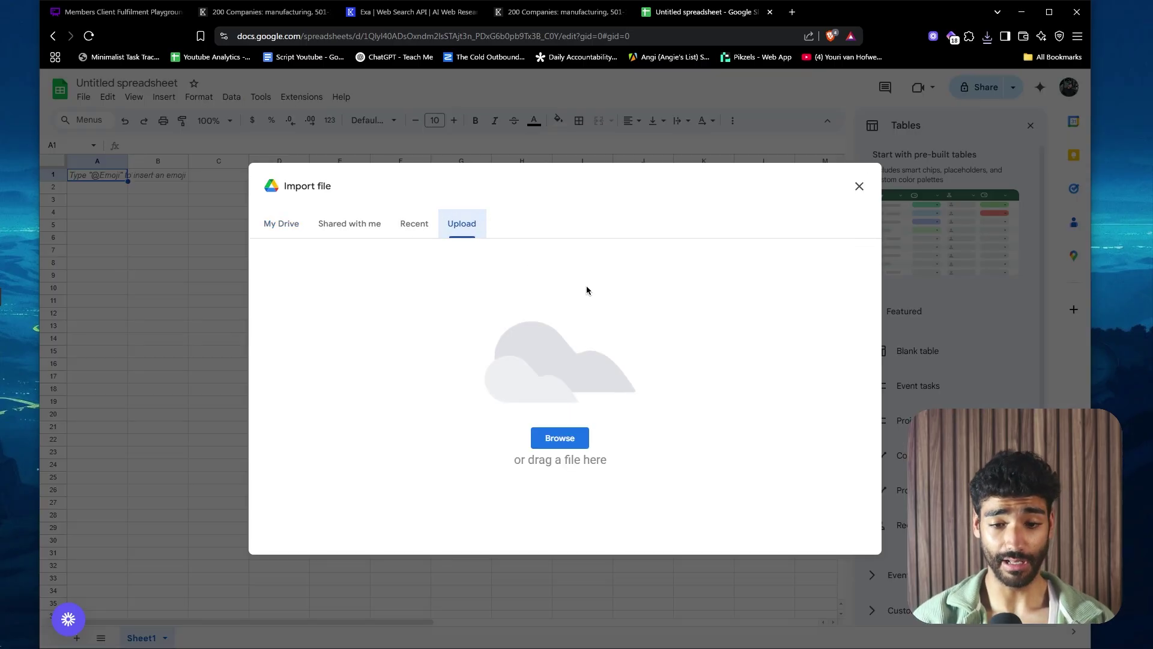
{"action": "left_click", "coordinate": [986, 36]}
{"action": "left_click_drag", "start_coordinate": [904, 97], "coordinate": [568, 387]}
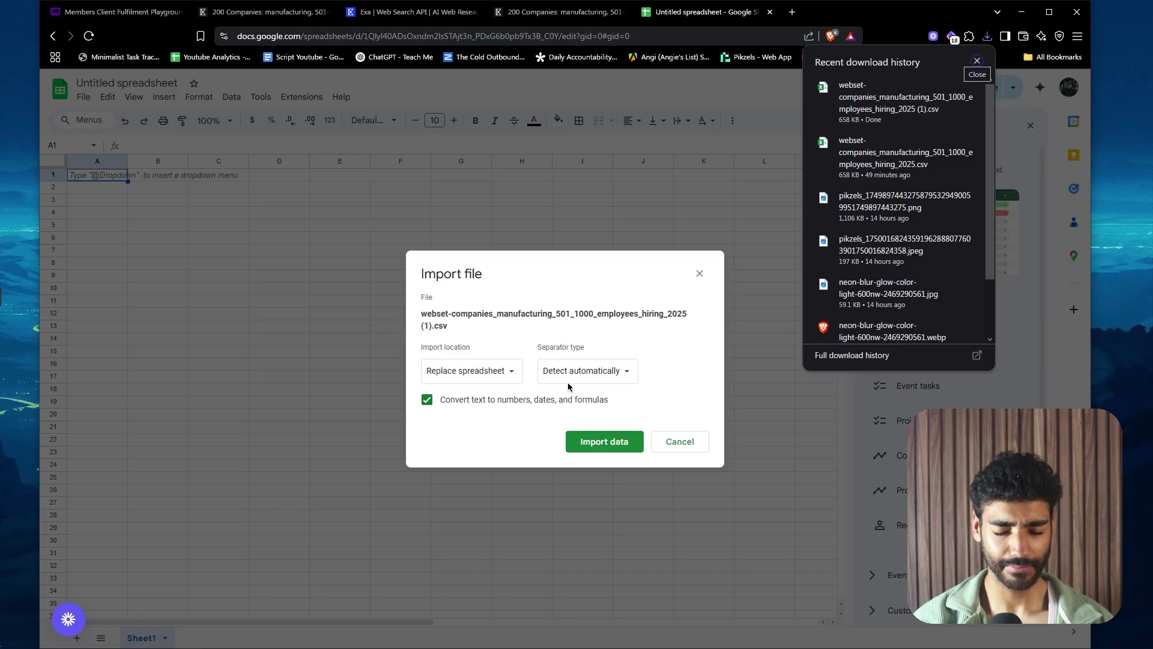
{"action": "left_click", "coordinate": [498, 371]}
{"action": "left_click", "coordinate": [489, 408]}
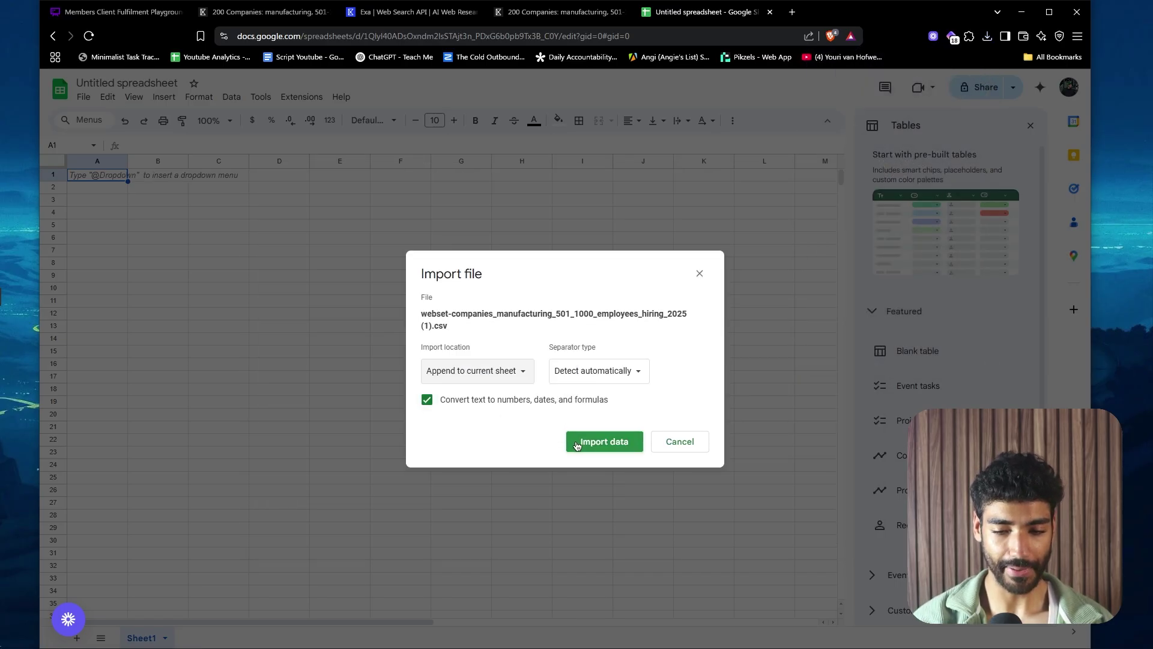
{"action": "left_click", "coordinate": [575, 445]}
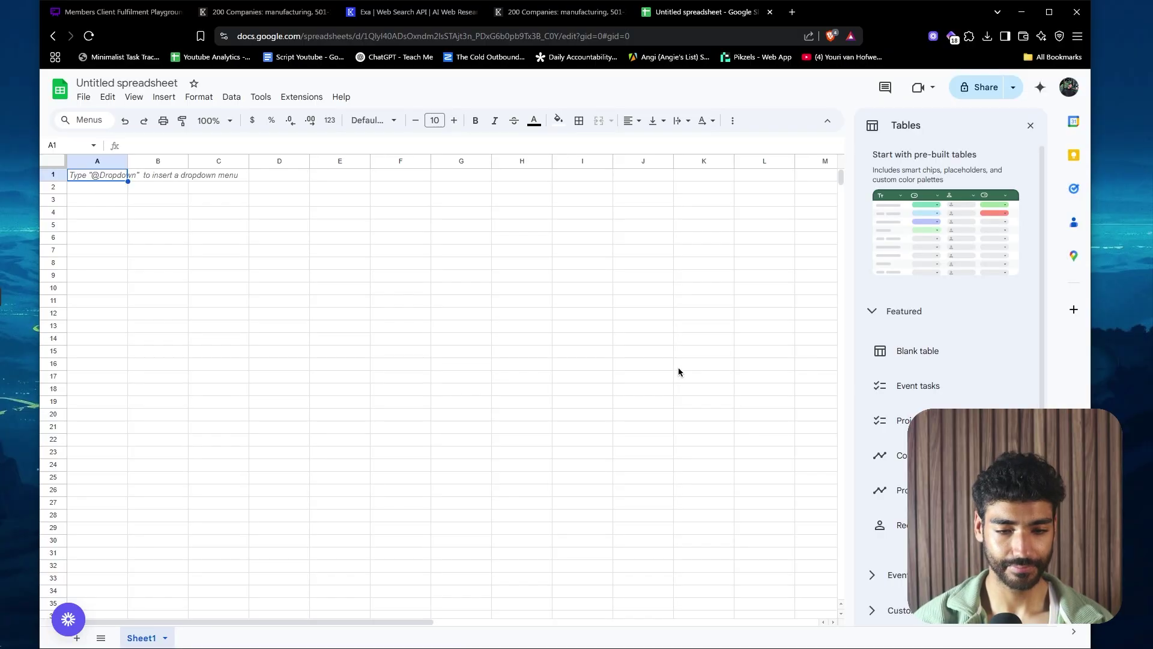
{"action": "scroll", "coordinate": [692, 325], "scroll_direction": "down", "scroll_amount": 15}
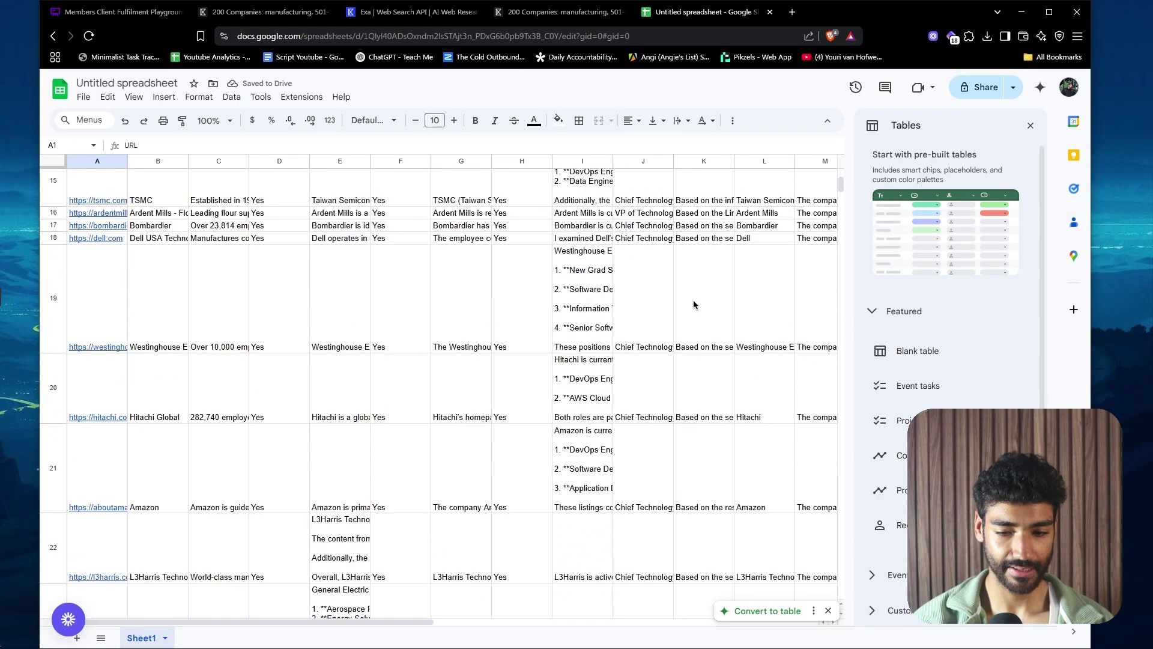
{"action": "scroll", "coordinate": [692, 305], "scroll_direction": "up", "scroll_amount": 15}
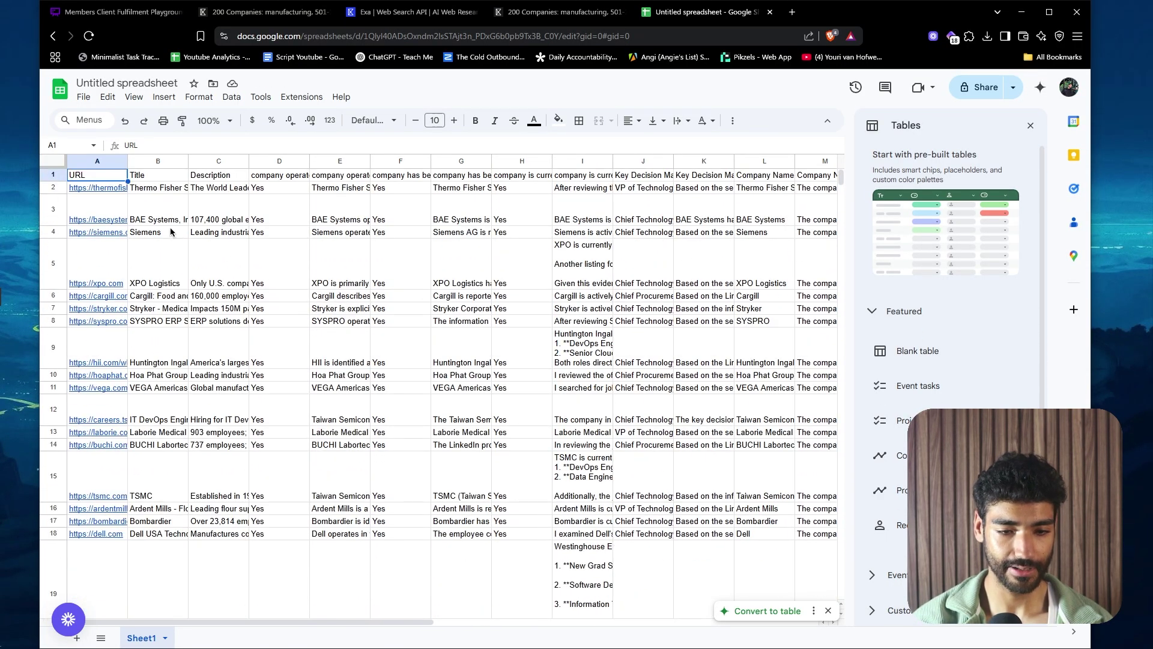
- Make the header row bold and set the height of rows 1 to 182 to 21 pixels
{"action": "left_click", "coordinate": [53, 175]}
{"action": "key", "text": "ctrl+b"}
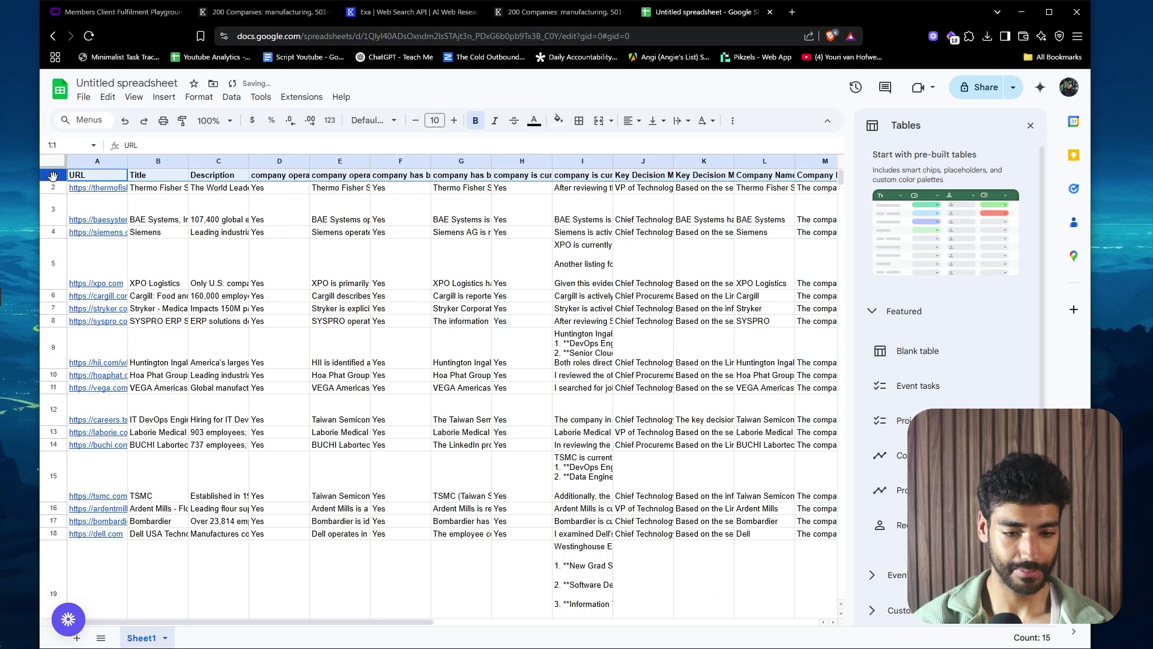
{"action": "key", "text": "ctrl+shift+Down"}
{"action": "right_click", "coordinate": [54, 188]}
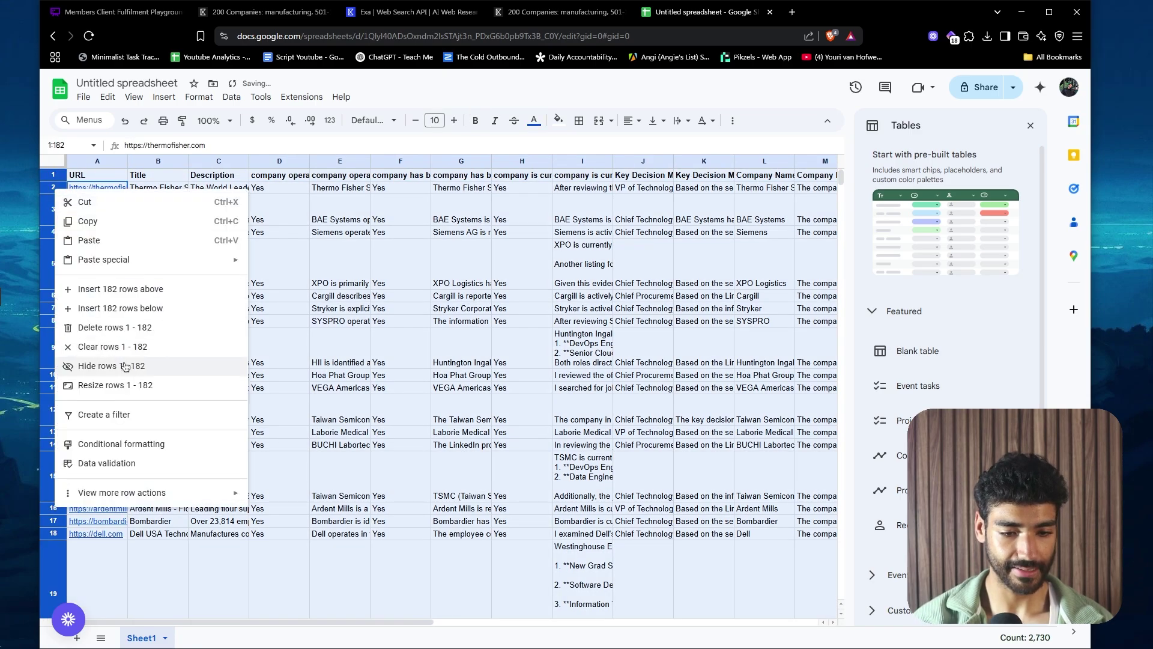
{"action": "left_click", "coordinate": [129, 385]}
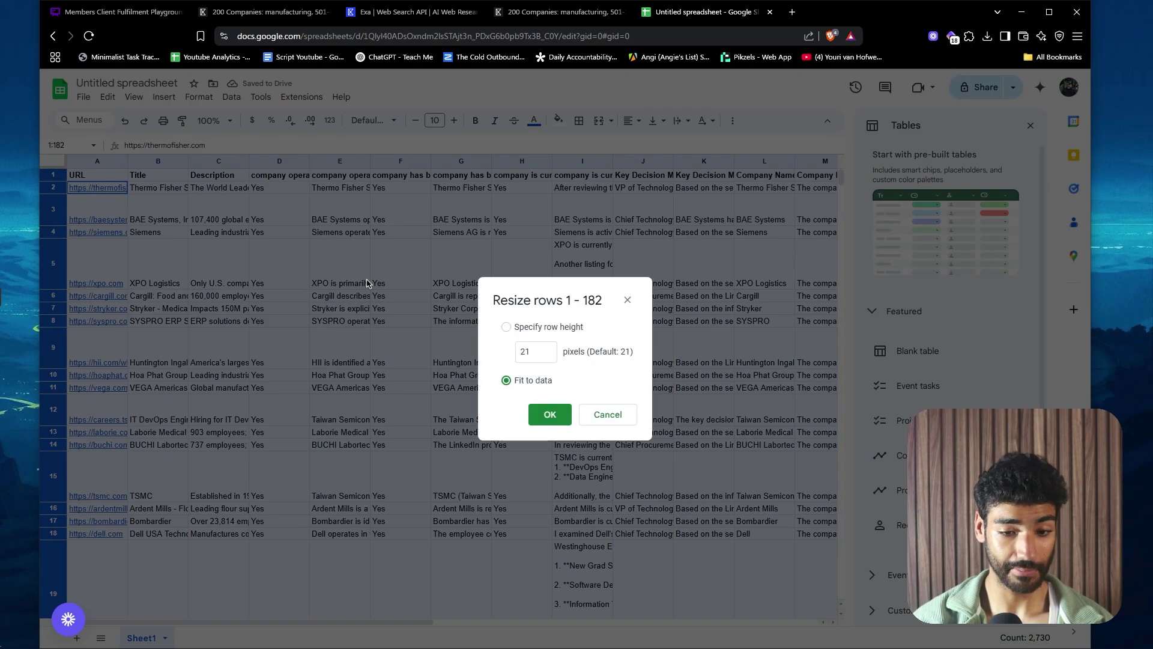
{"action": "left_click", "coordinate": [513, 329]}
{"action": "left_click", "coordinate": [550, 414]}
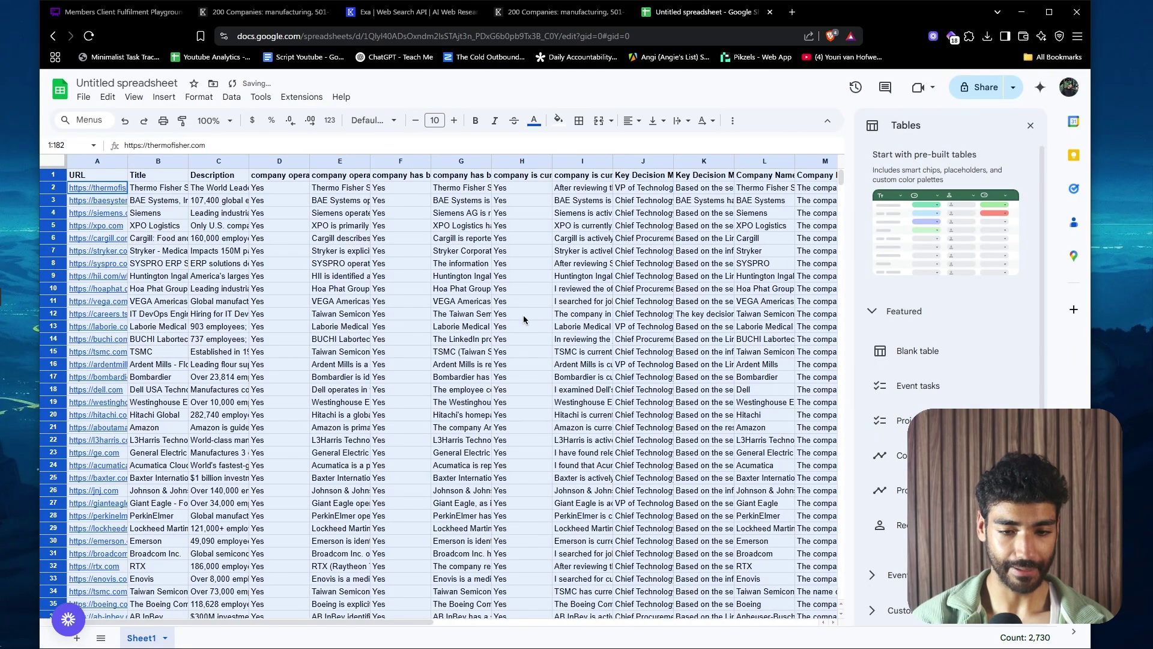
{"action": "left_click", "coordinate": [523, 315]}
- Rename the spreadsheet as "First Client IT Recruitment"
{"action": "left_click", "coordinate": [120, 83]}
{"action": "type", "text": "Fi"}
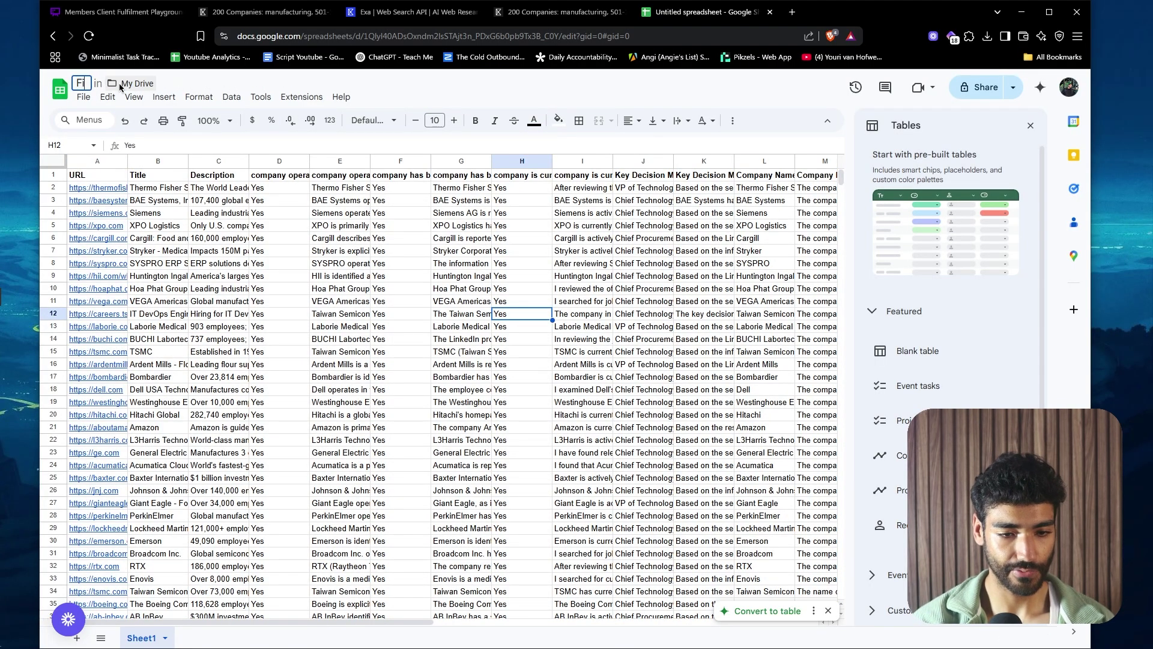
{"action": "type", "text": "rst Client IT"}
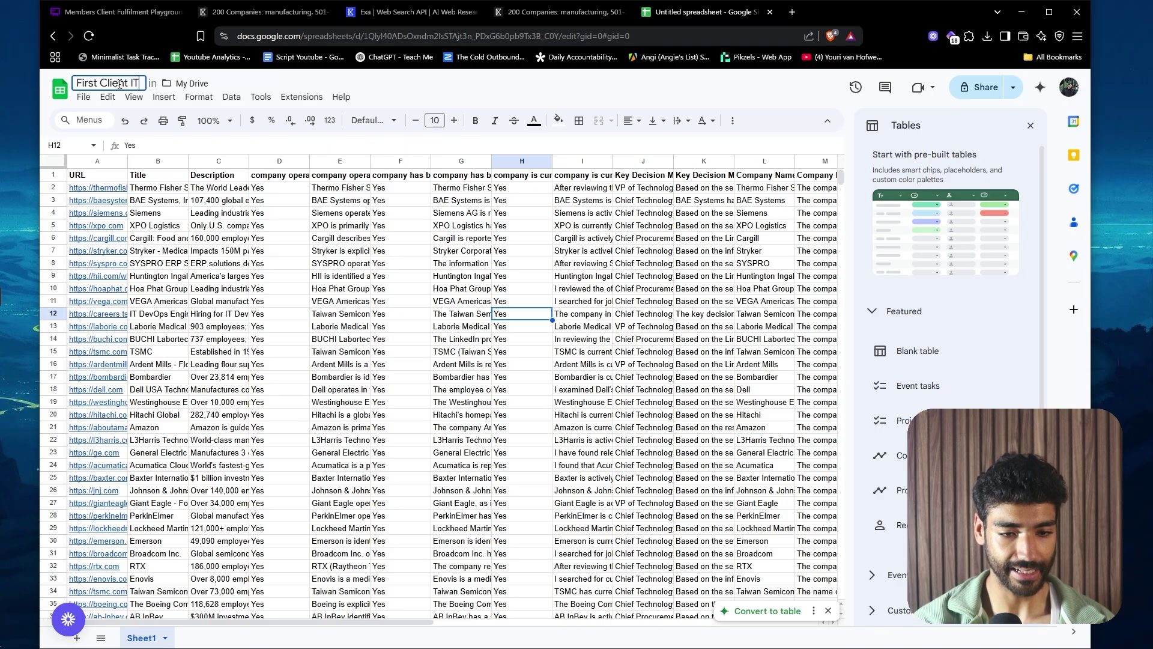
{"action": "type", "text": " Recruitment"}
{"action": "key", "text": "Return"}
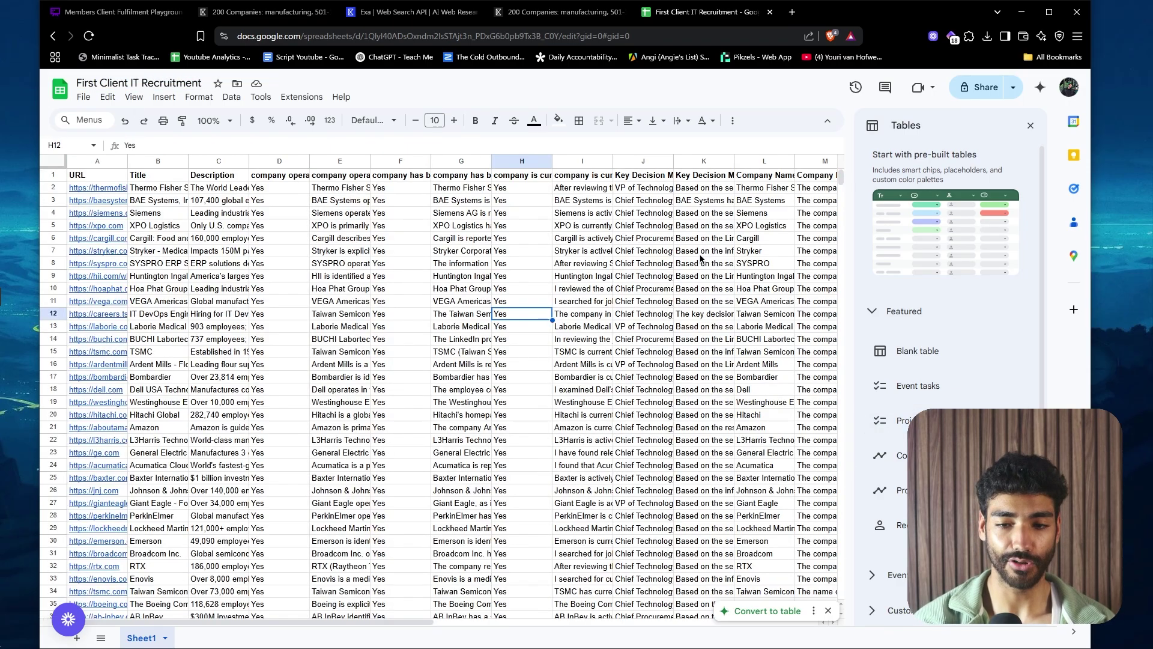
- Switch to the n8n cloud workspace in a new browser tab and create a new empty workflow
{"action": "key", "text": "ctrl+t"}
{"action": "type", "text": "saad"}
{"action": "key", "text": "Return"}
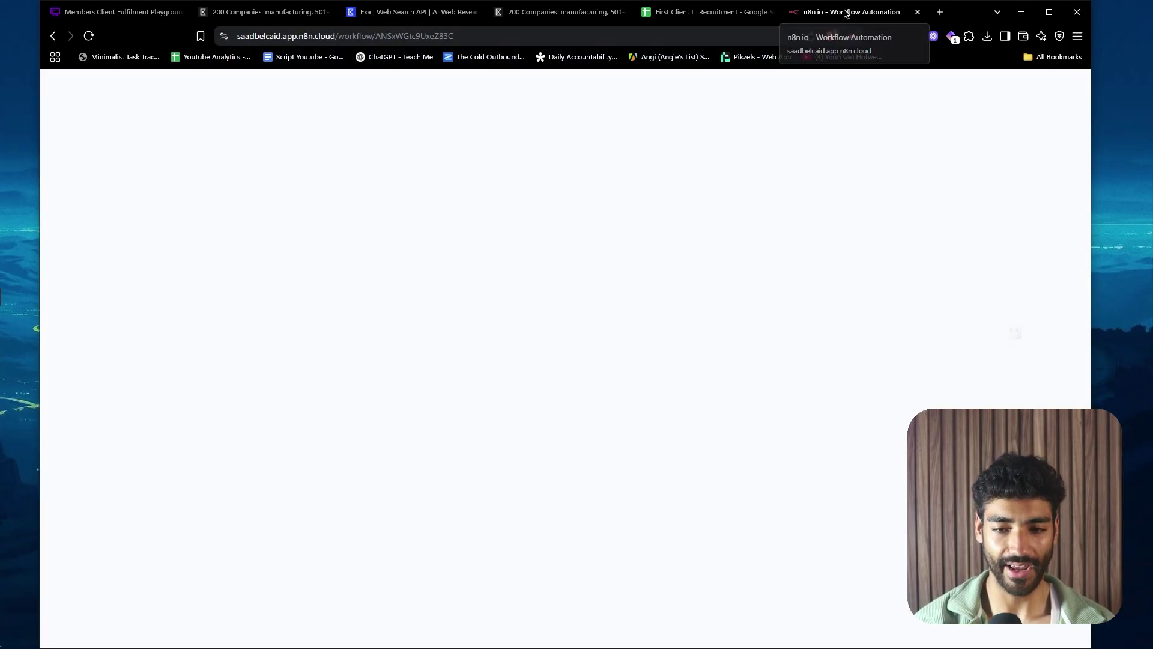
{"action": "left_click_drag", "start_coordinate": [850, 11], "coordinate": [558, 12]}
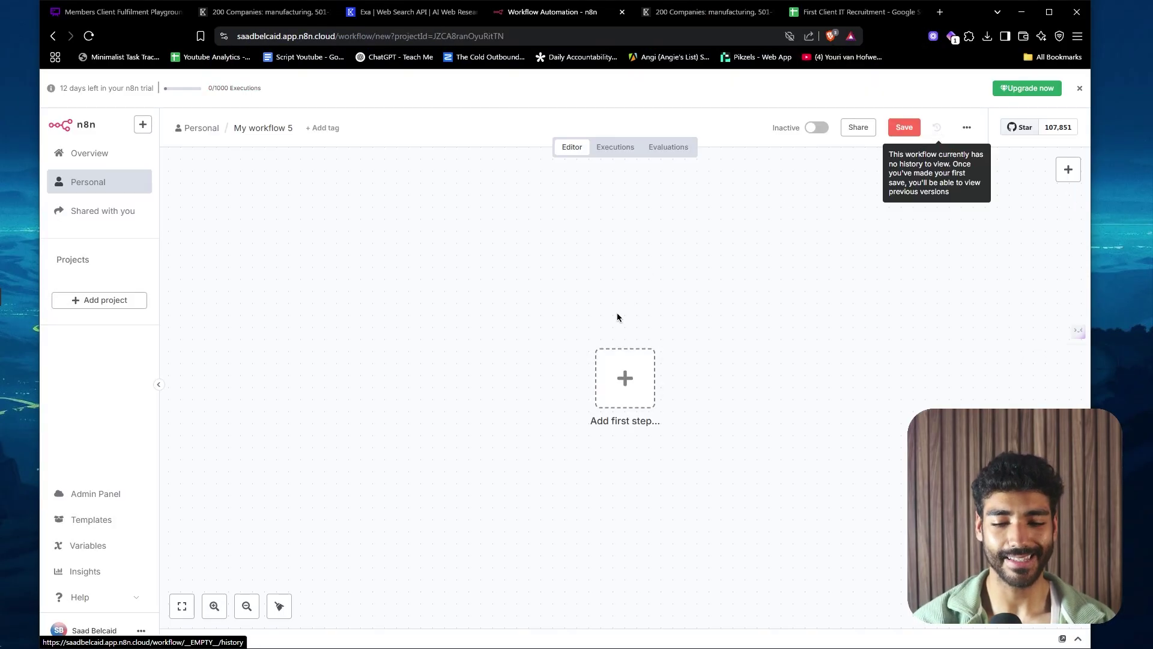
{"action": "left_click_drag", "start_coordinate": [619, 411], "coordinate": [376, 386]}
- View the Sales Systems Mastery Command Center home page at ssmasters.com and return to the empty n8n workflow
{"action": "key", "text": "ctrl+t"}
{"action": "type", "text": "ssmasters.com"}
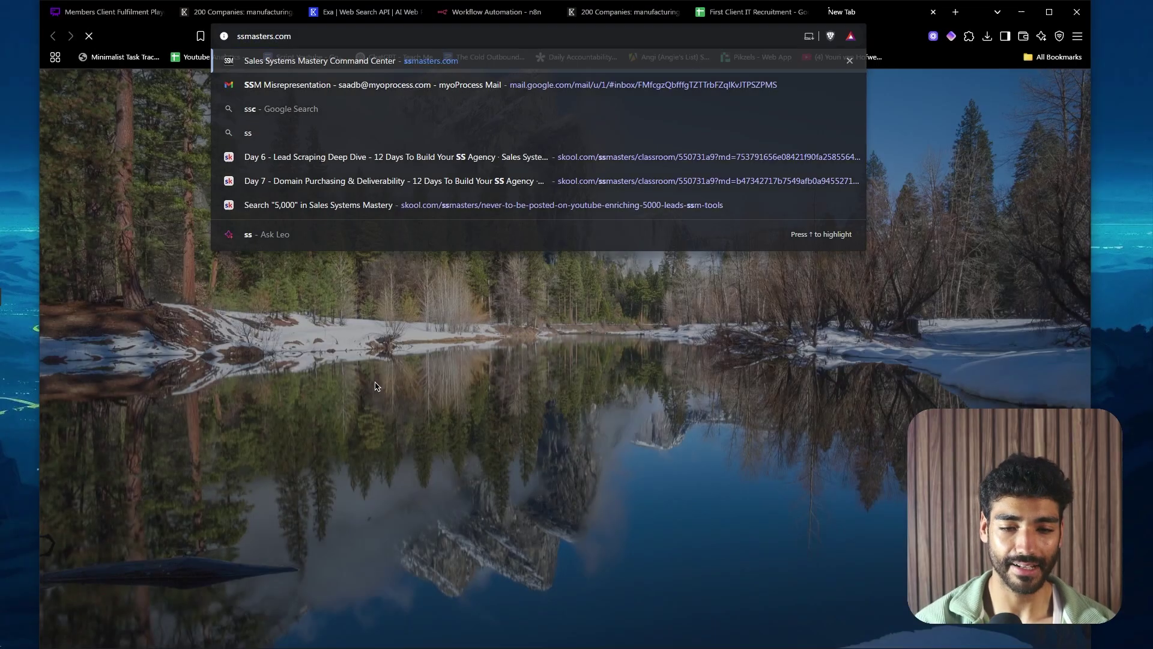
{"action": "key", "text": "Return"}
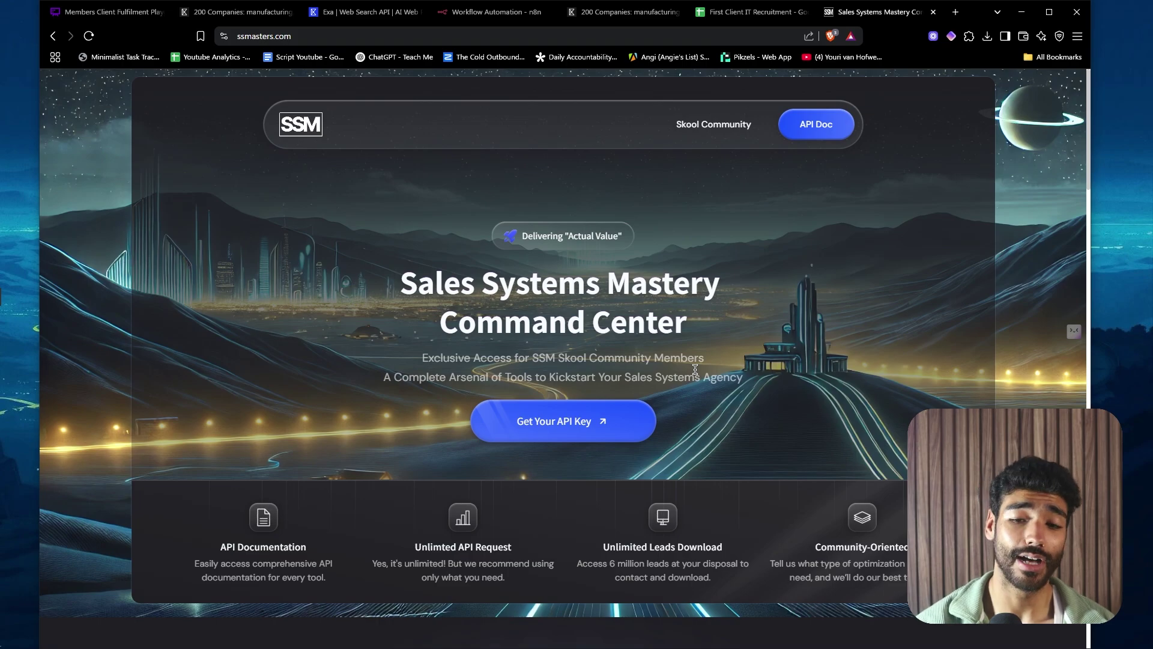
{"action": "key", "text": "ctrl+w"}
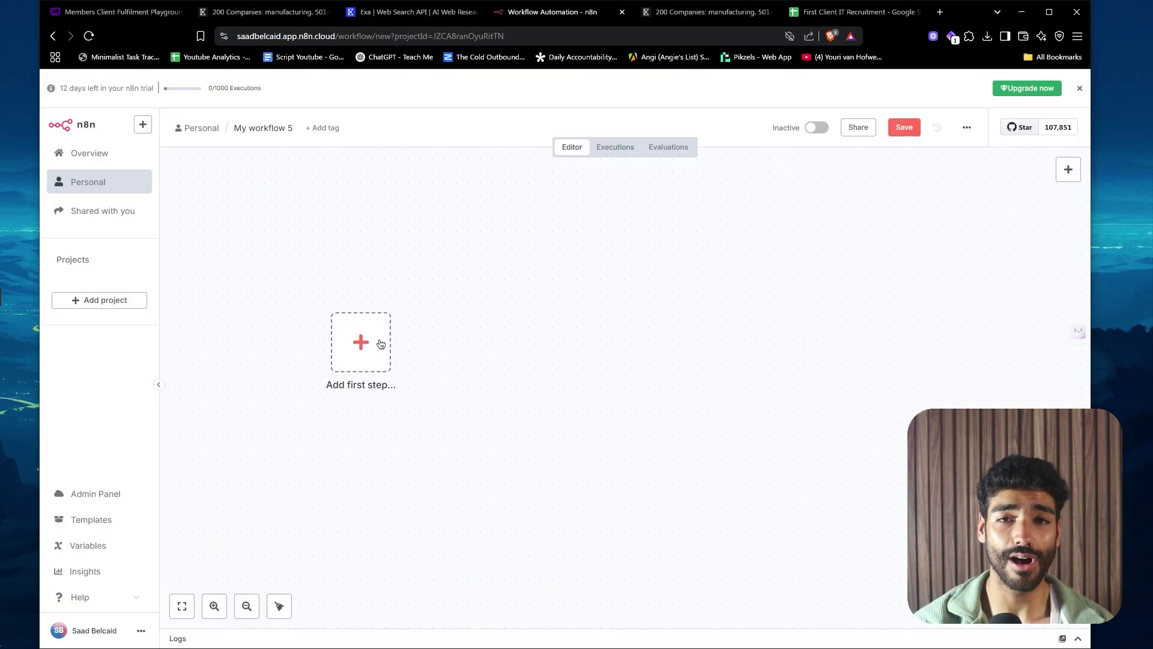
- Add a manual trigger as the workflow's first node and place it near the canvas's left edge
{"action": "left_click", "coordinate": [380, 344]}
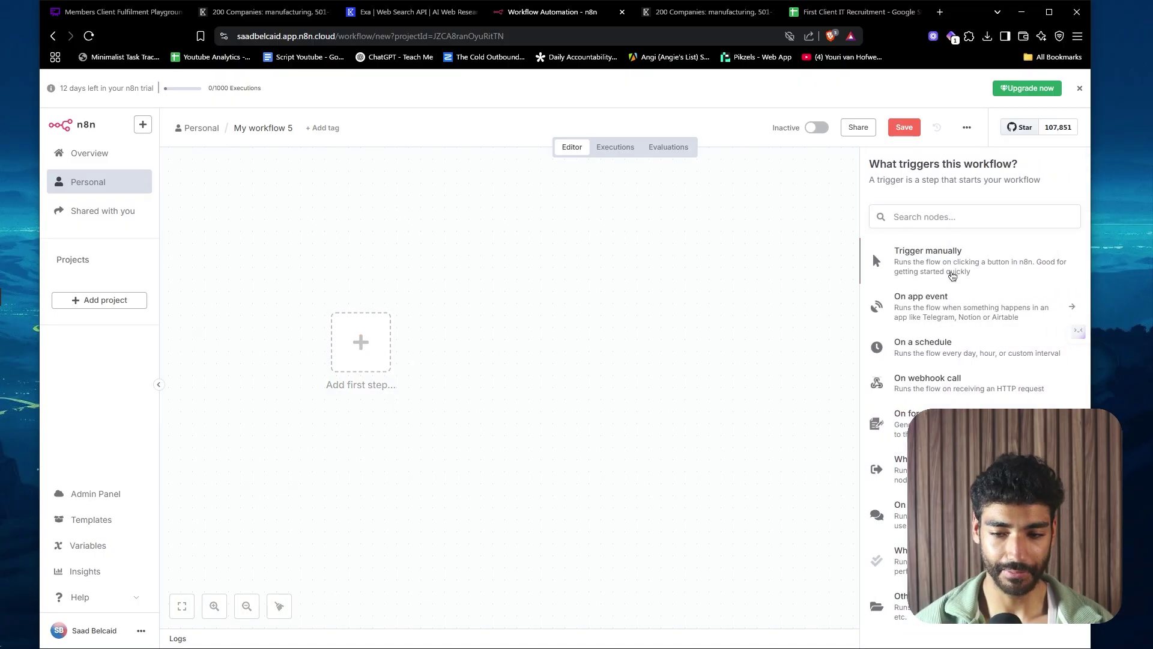
{"action": "left_click", "coordinate": [952, 272]}
{"action": "left_click_drag", "start_coordinate": [616, 371], "coordinate": [244, 311]}
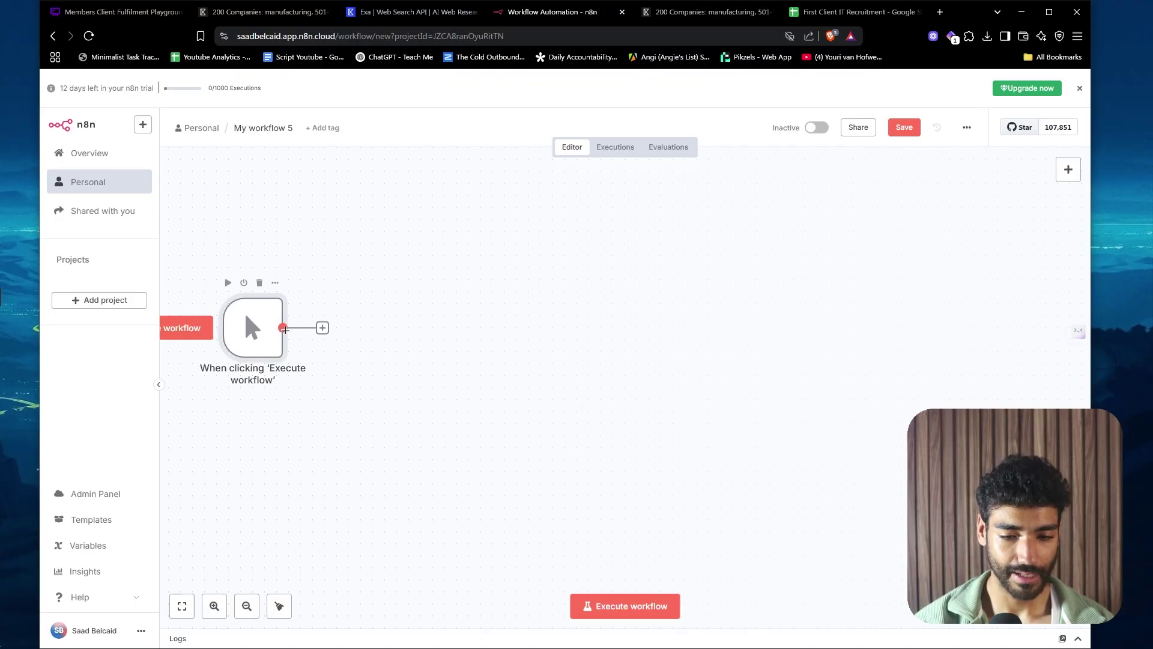
- Add a Google Sheets node with the Get Row(s) operation after the manual trigger and switch to the First Client IT Recruitment spreadsheet
{"action": "left_click", "coordinate": [322, 329]}
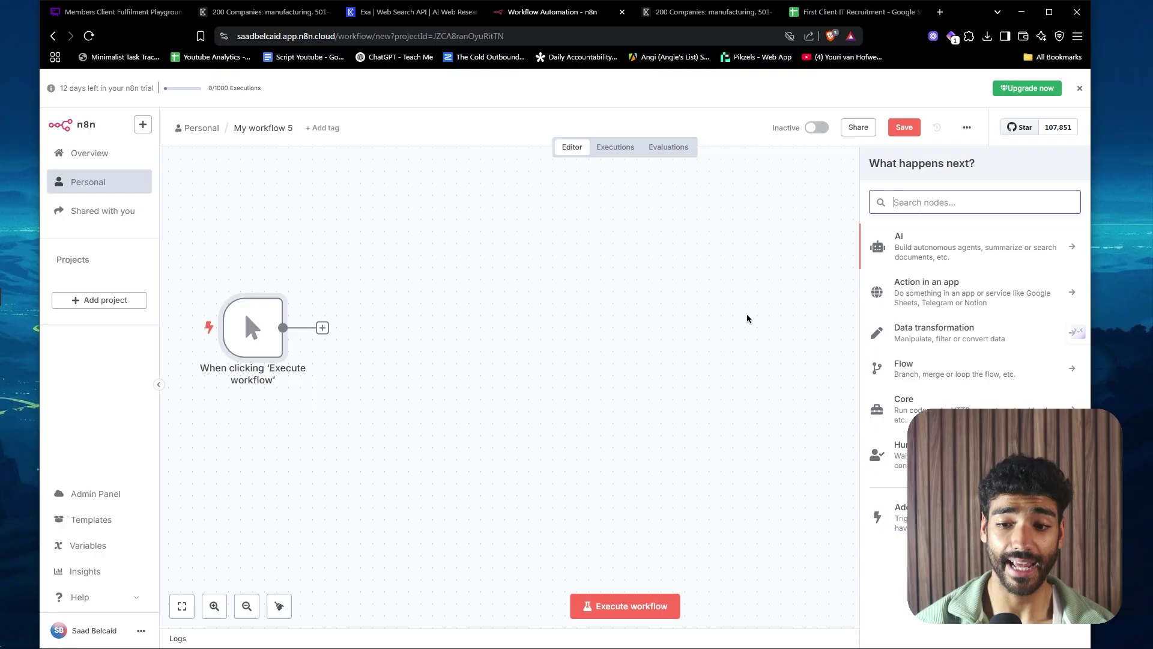
{"action": "type", "text": "sheet"}
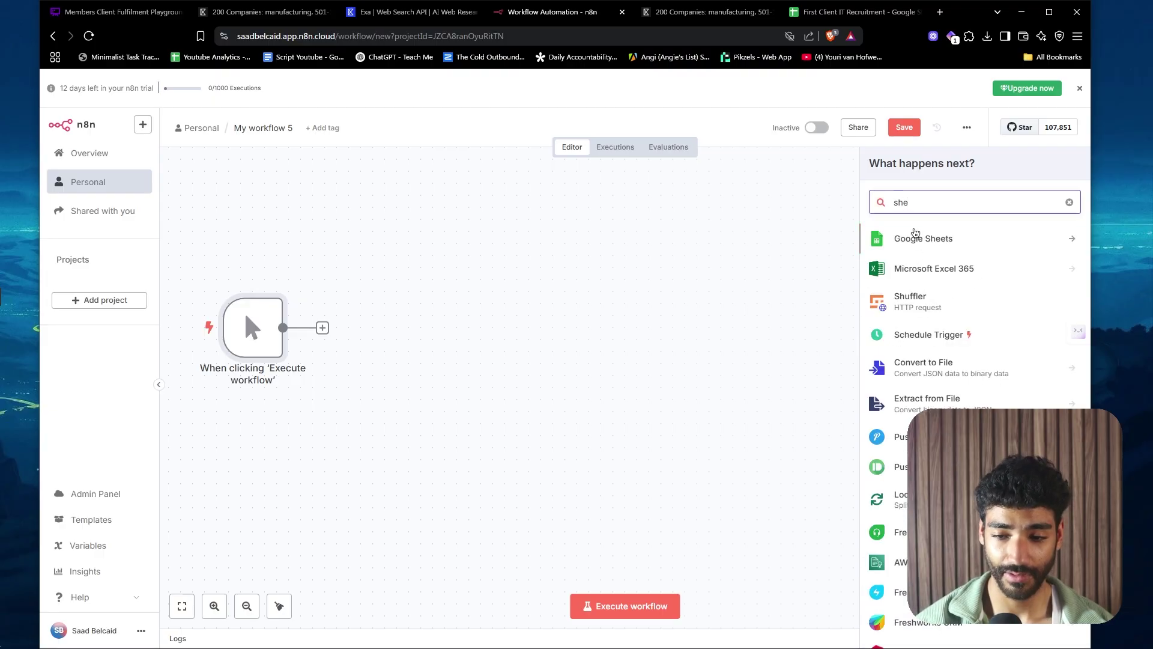
{"action": "left_click", "coordinate": [914, 236]}
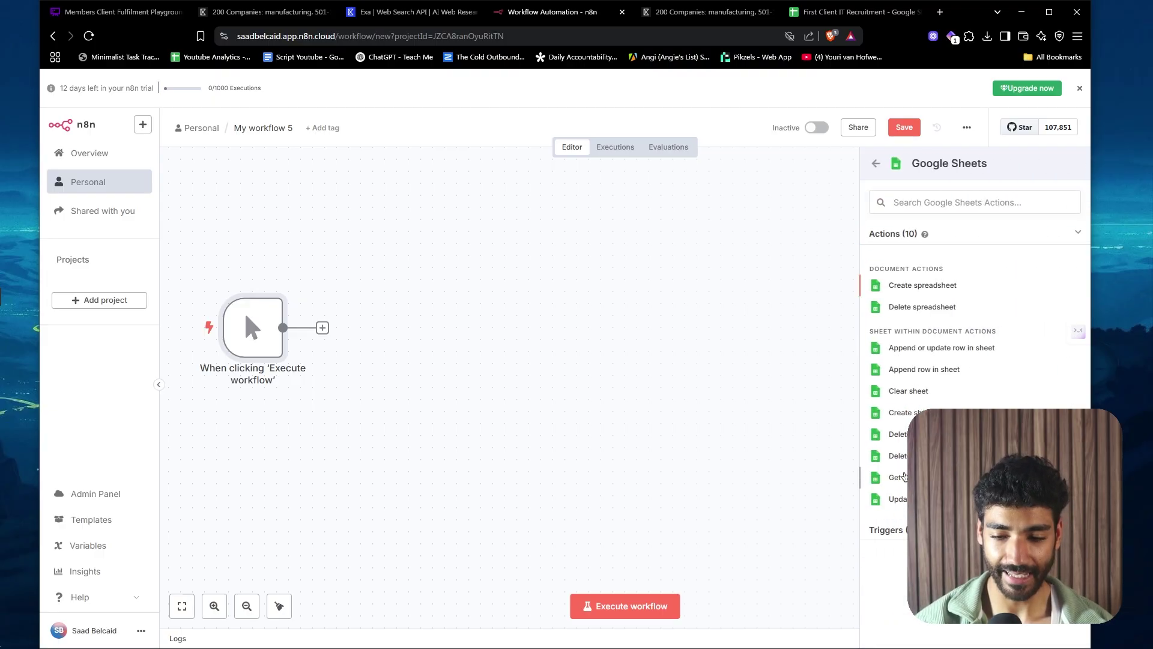
{"action": "left_click", "coordinate": [901, 477]}
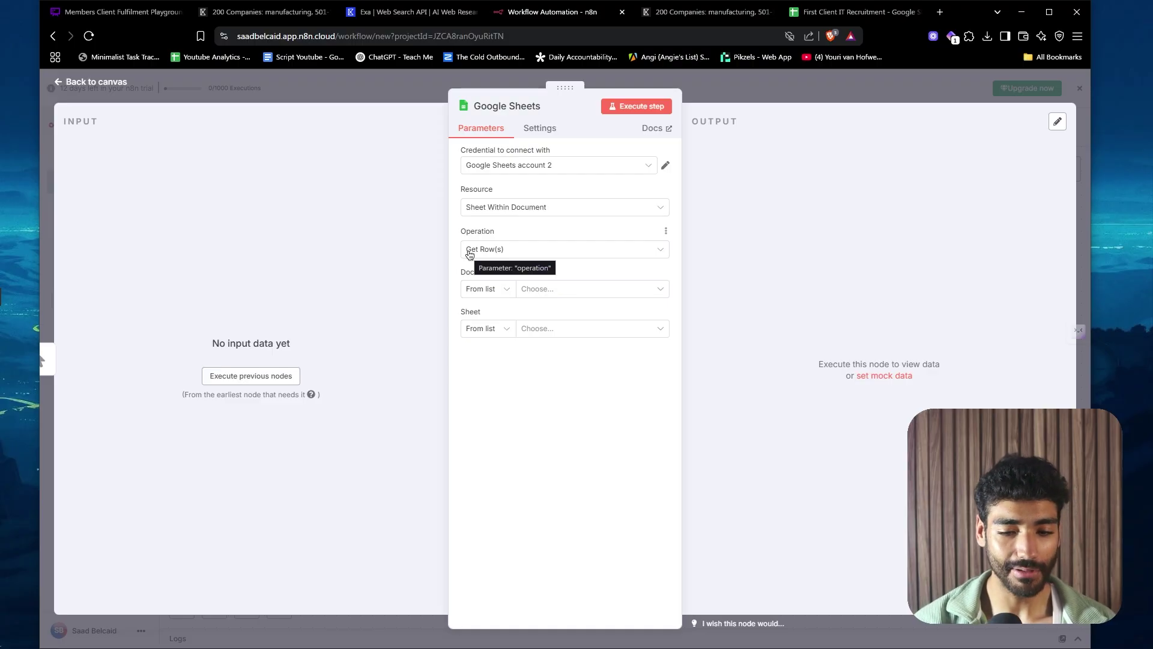
{"action": "left_click", "coordinate": [852, 12]}
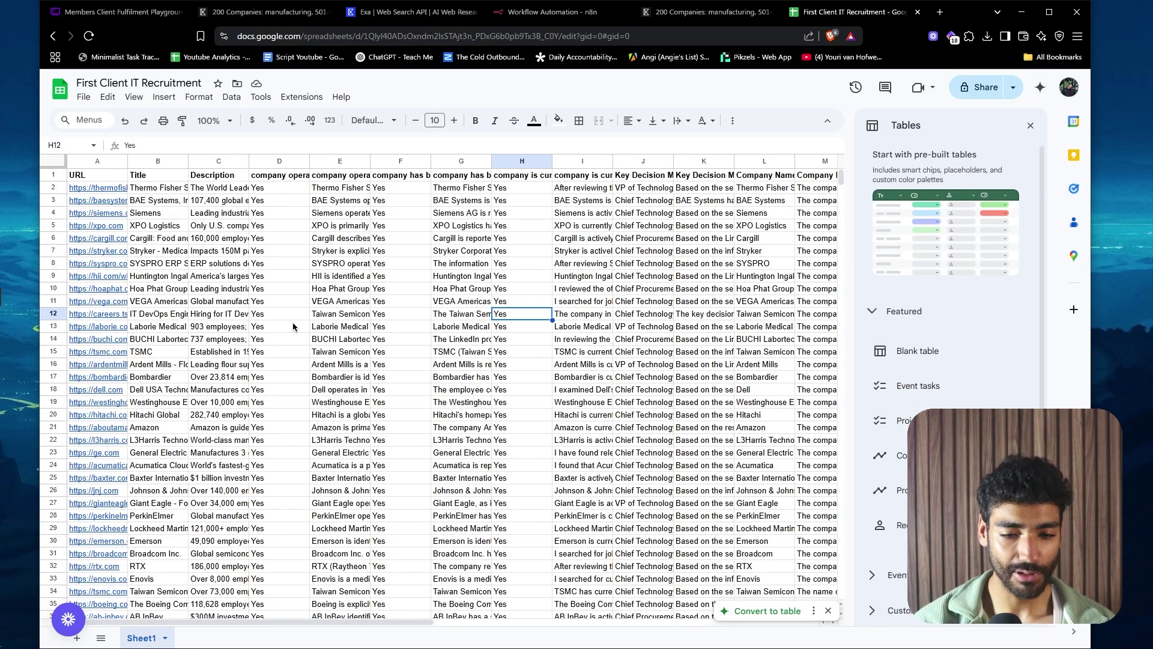
- Review the lead rows in the First Client IT Recruitment spreadsheet, selecting the Thermo Fisher row
{"action": "scroll", "coordinate": [293, 326], "scroll_direction": "down", "scroll_amount": 5}
{"action": "scroll", "coordinate": [293, 326], "scroll_direction": "up", "scroll_amount": 5}
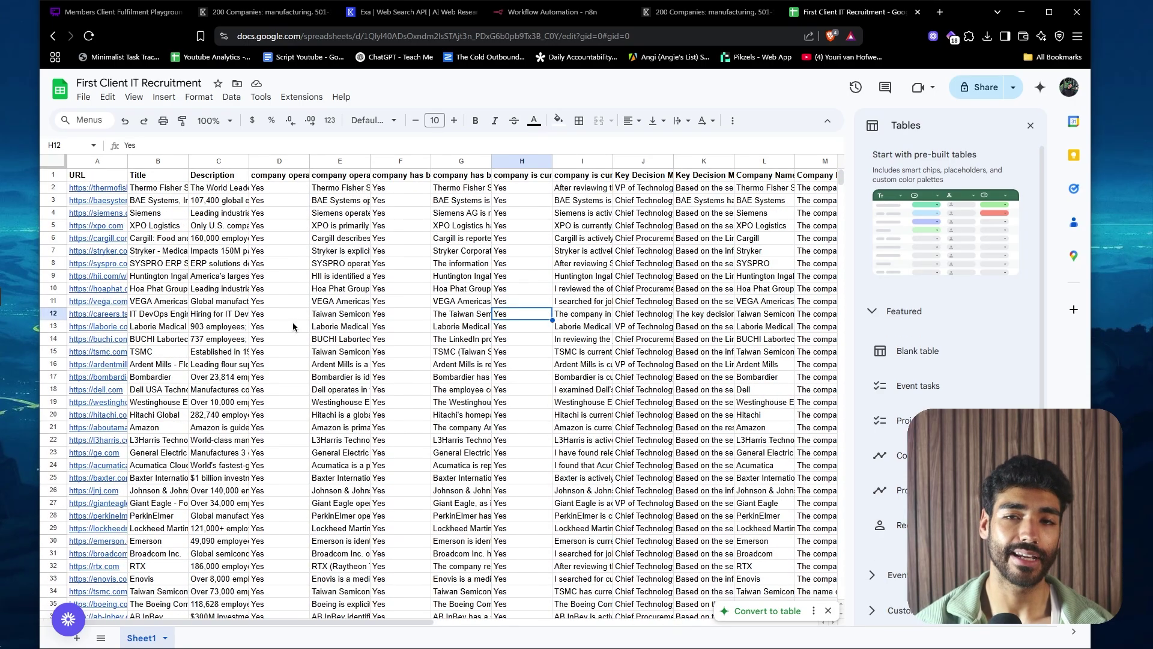
{"action": "left_click", "coordinate": [544, 21]}
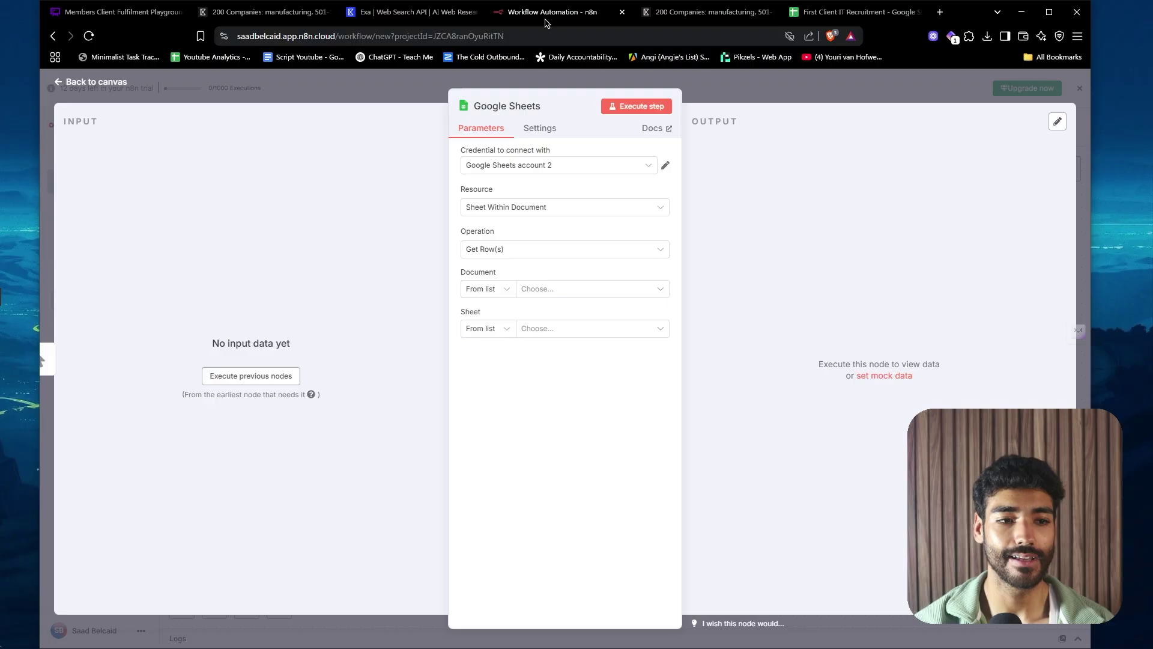
{"action": "left_click", "coordinate": [853, 12]}
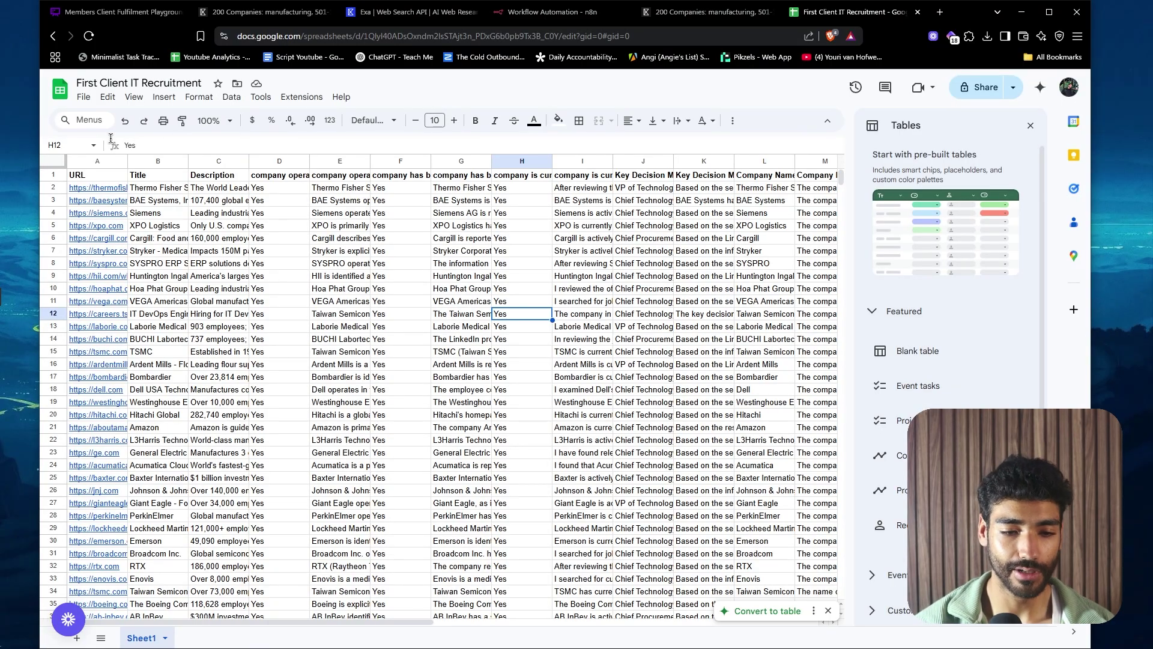
{"action": "left_click", "coordinate": [54, 187]}
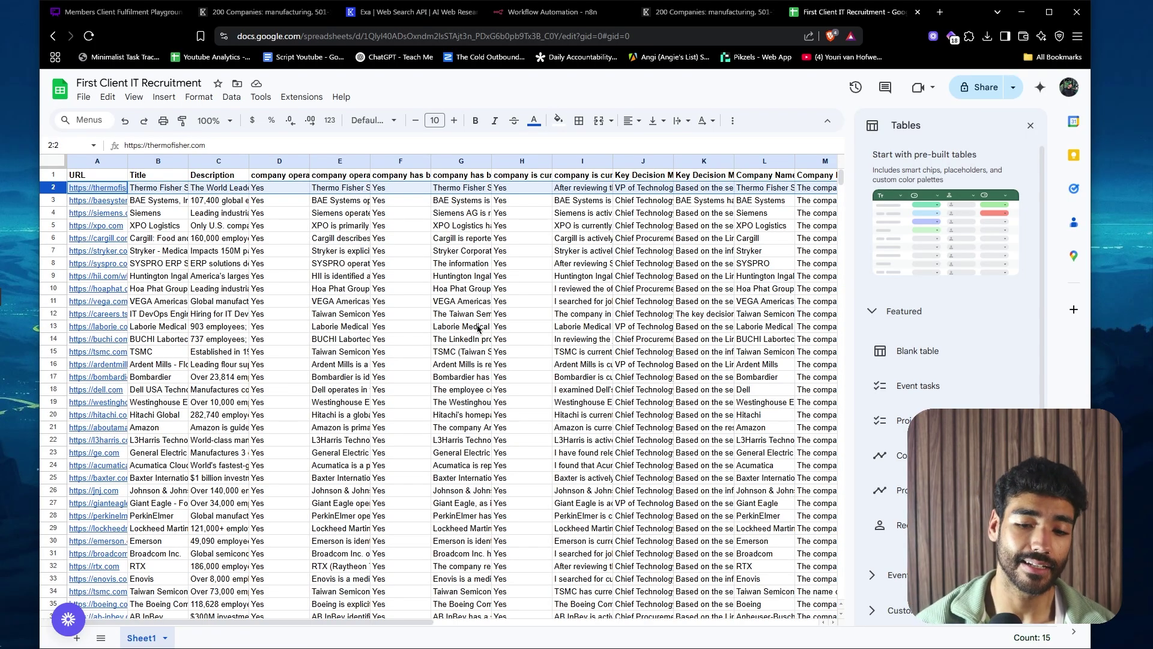
{"action": "scroll", "coordinate": [162, 408], "scroll_direction": "down", "scroll_amount": 4}
{"action": "scroll", "coordinate": [165, 408], "scroll_direction": "up", "scroll_amount": 4}
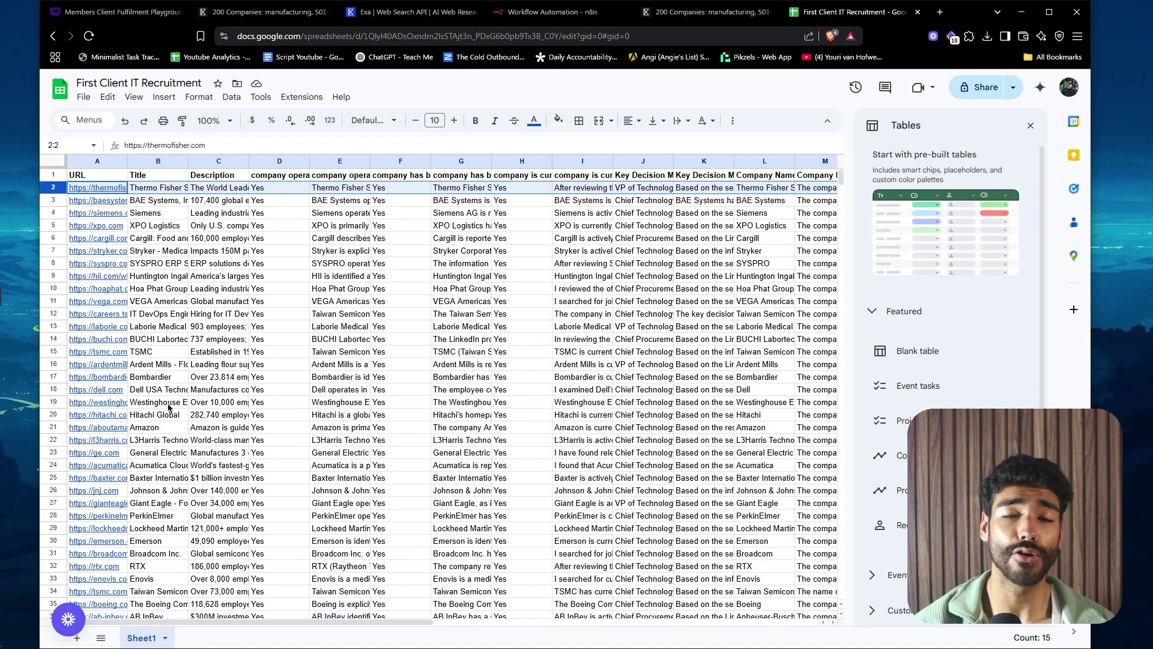
- In the n8n Google Sheets node, choose the First Client IT Recruitment document and Sheet1, and execute the node
{"action": "left_click", "coordinate": [566, 14]}
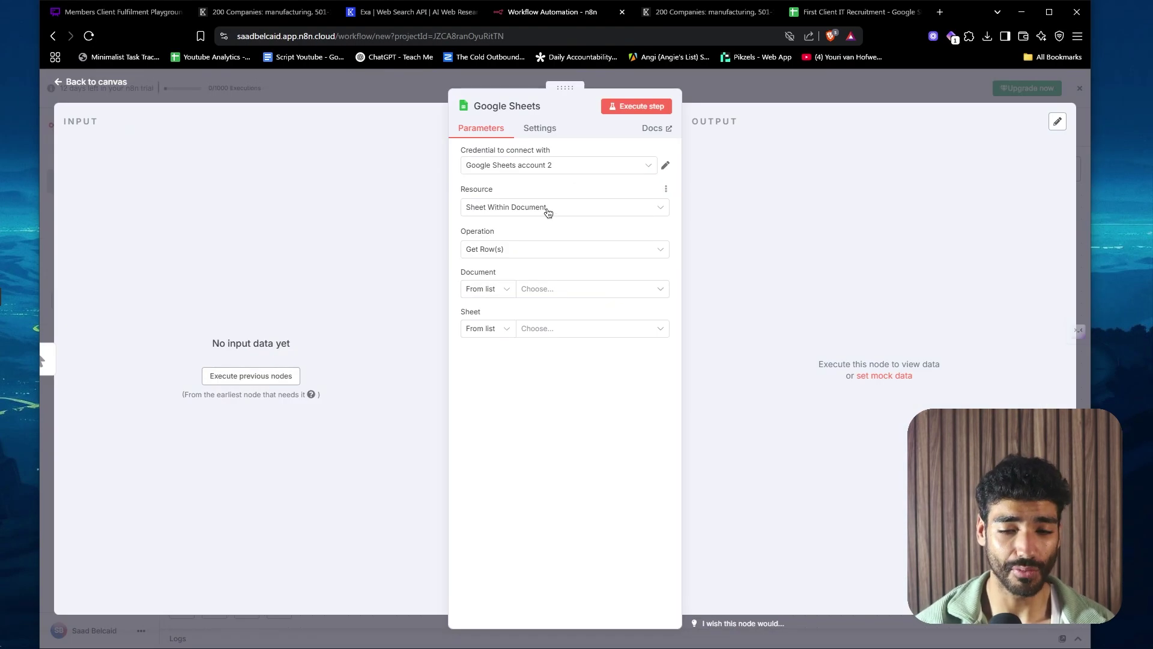
{"action": "left_click", "coordinate": [566, 210]}
{"action": "left_click", "coordinate": [522, 257]}
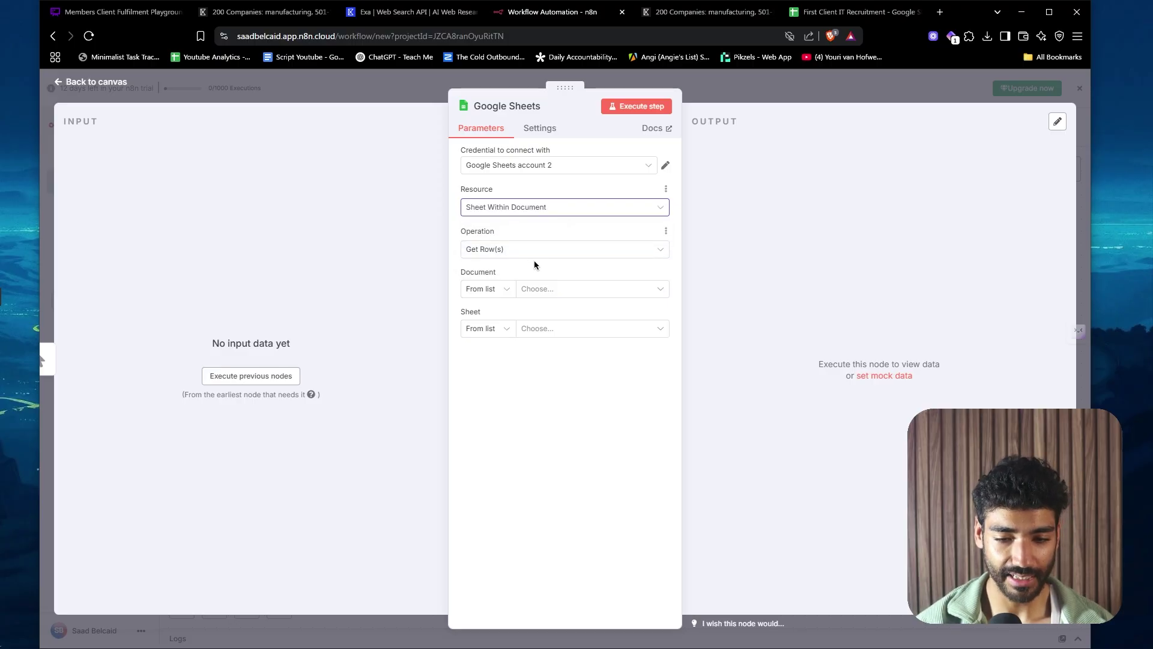
{"action": "left_click", "coordinate": [529, 287]}
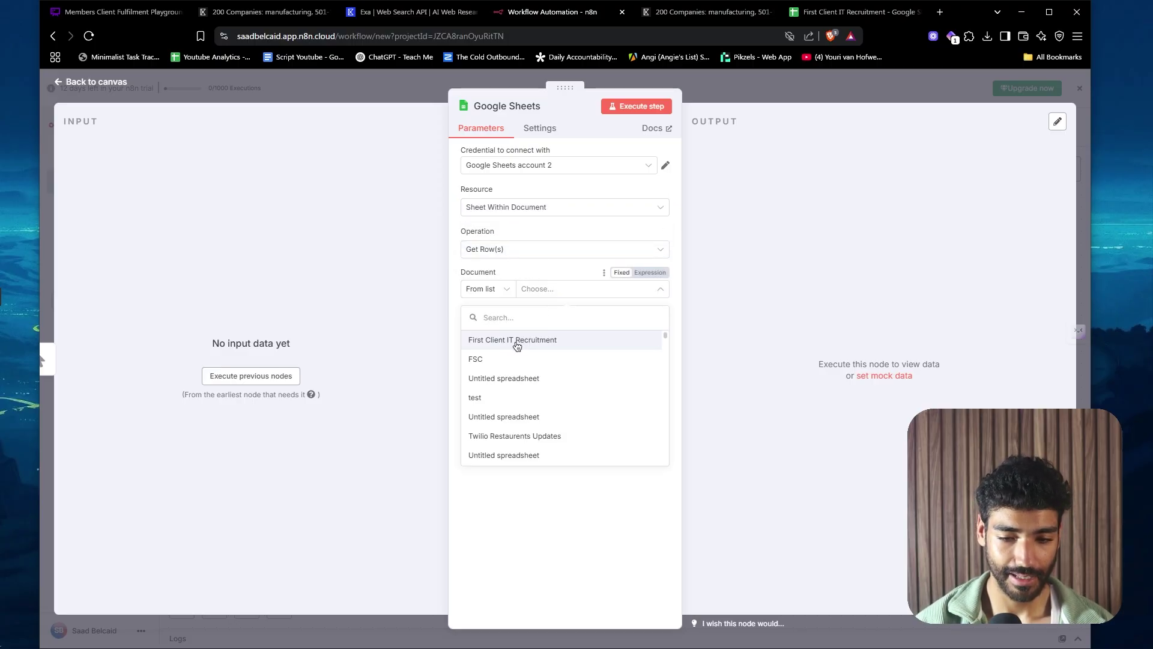
{"action": "left_click", "coordinate": [525, 340]}
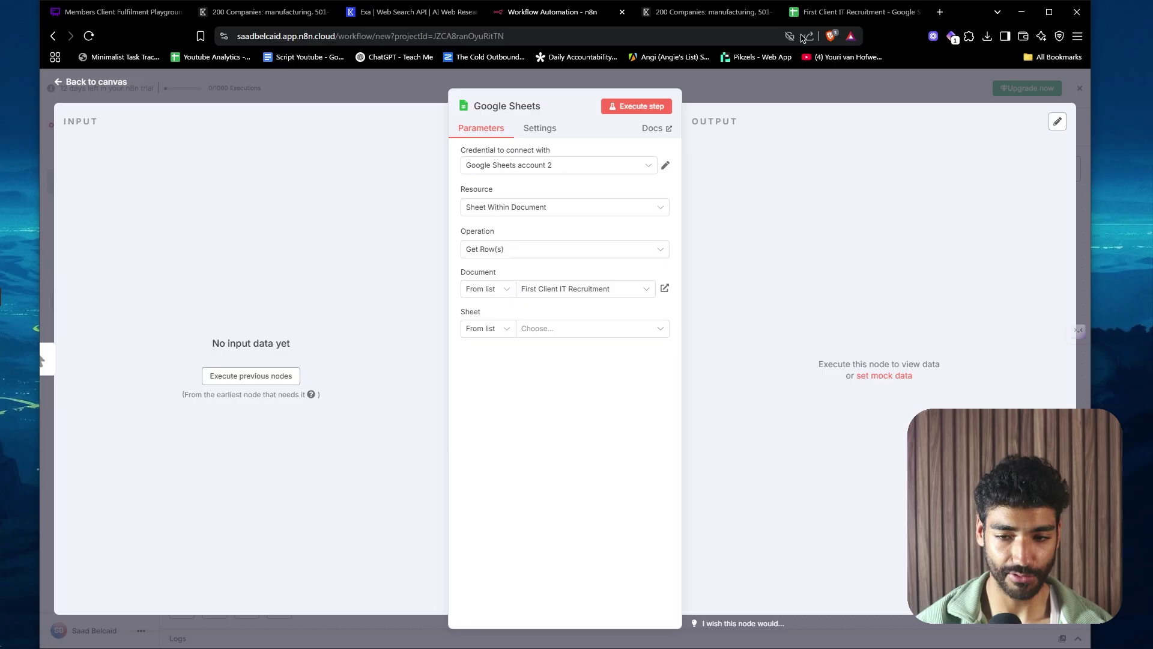
{"action": "left_click", "coordinate": [841, 12]}
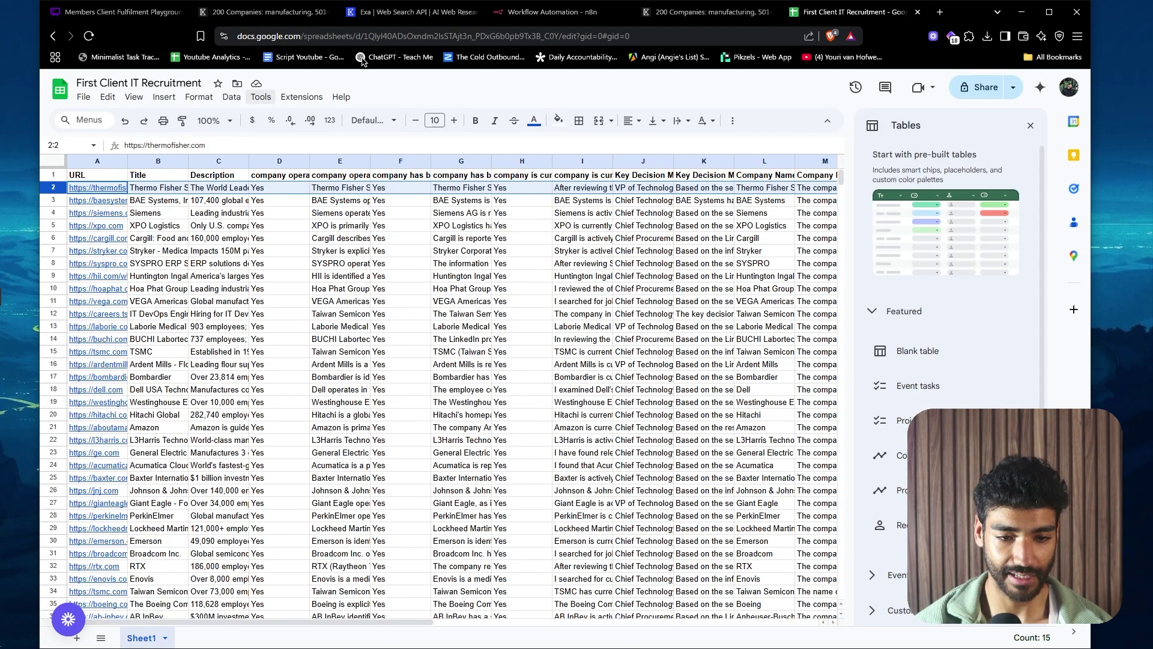
{"action": "left_click", "coordinate": [539, 13]}
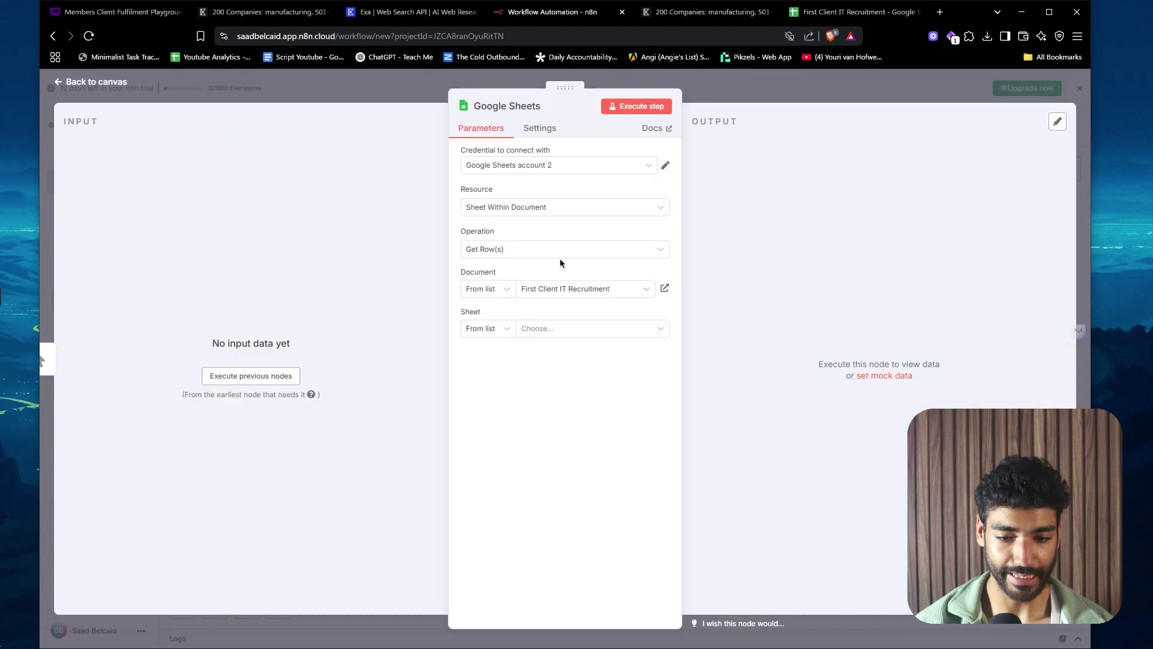
{"action": "left_click", "coordinate": [542, 329]}
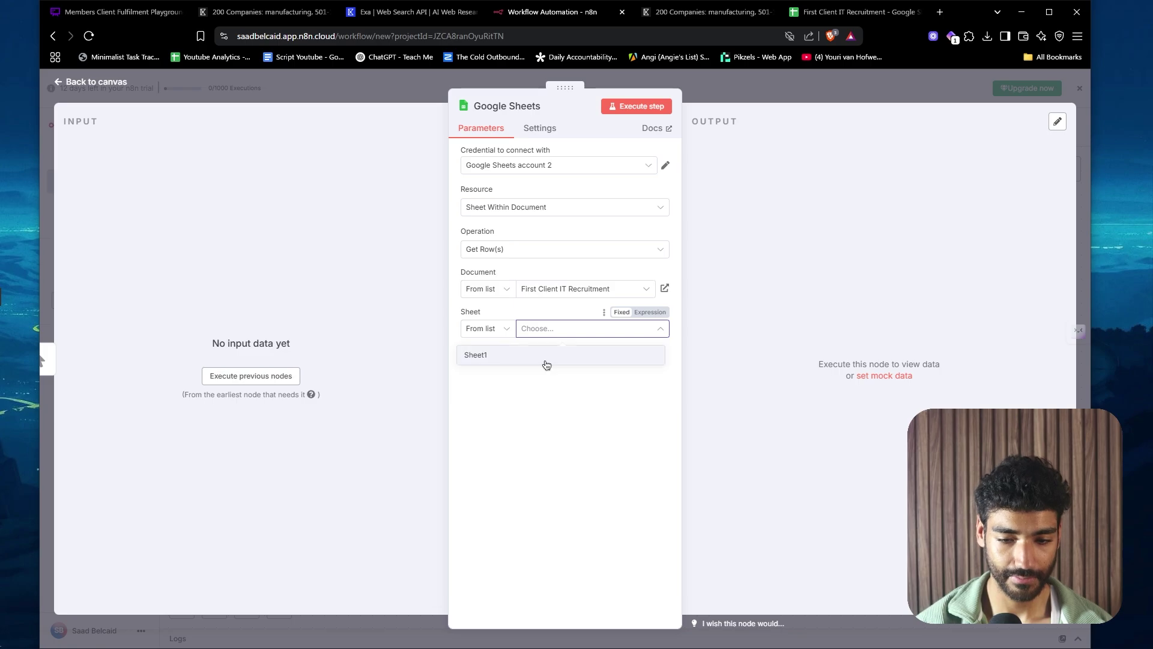
{"action": "left_click", "coordinate": [523, 355]}
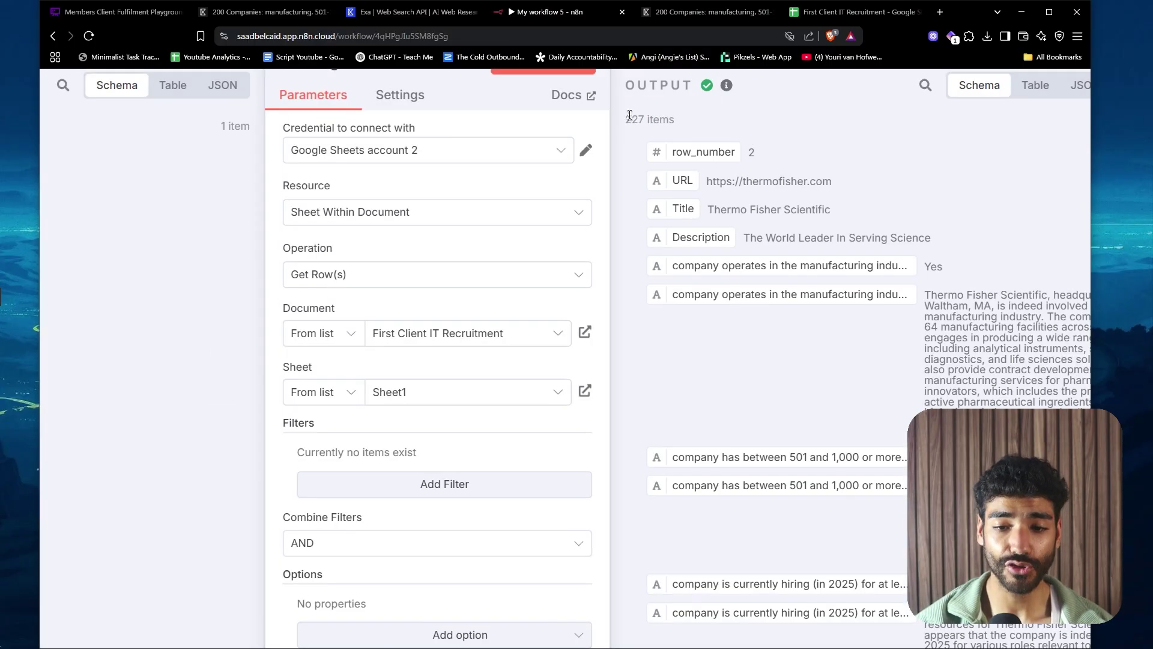
- Check the output item count, try adding a filter to the Google Sheets node, remove it and return to the canvas
{"action": "left_click_drag", "start_coordinate": [629, 115], "coordinate": [675, 119]}
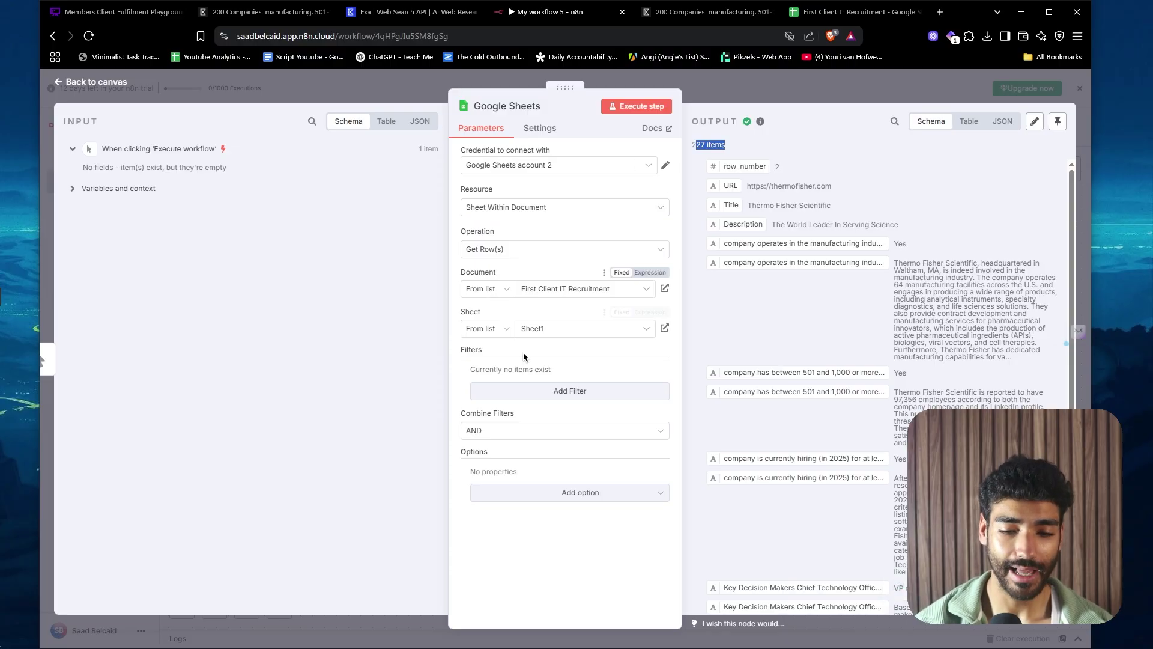
{"action": "left_click", "coordinate": [542, 391]}
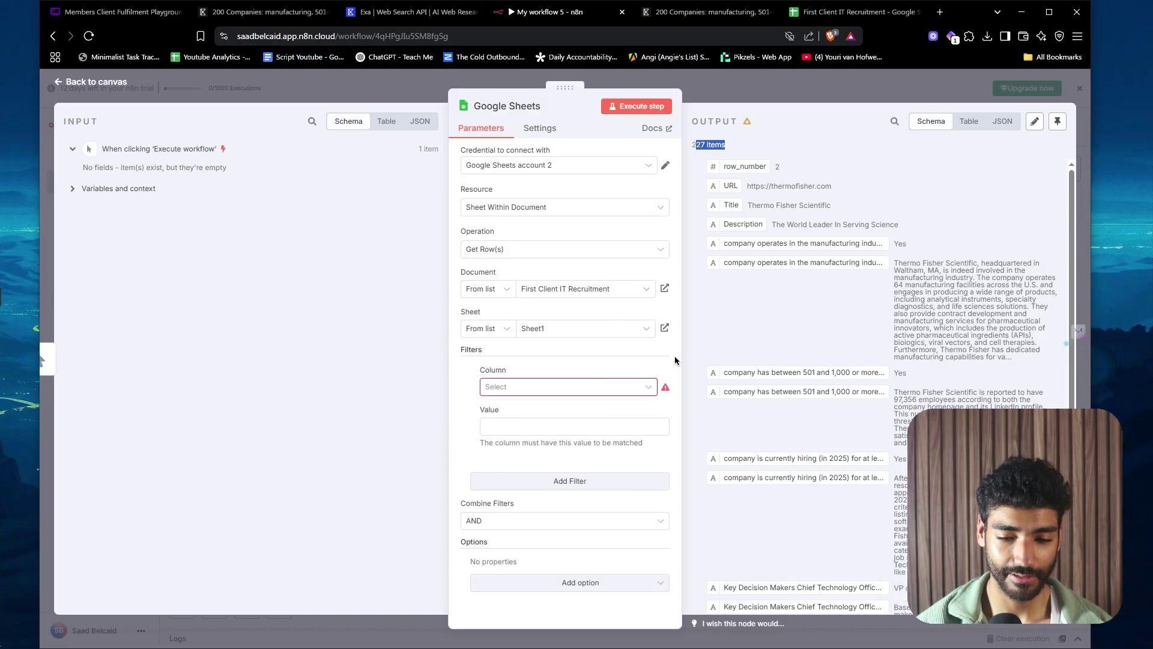
{"action": "left_click", "coordinate": [474, 390]}
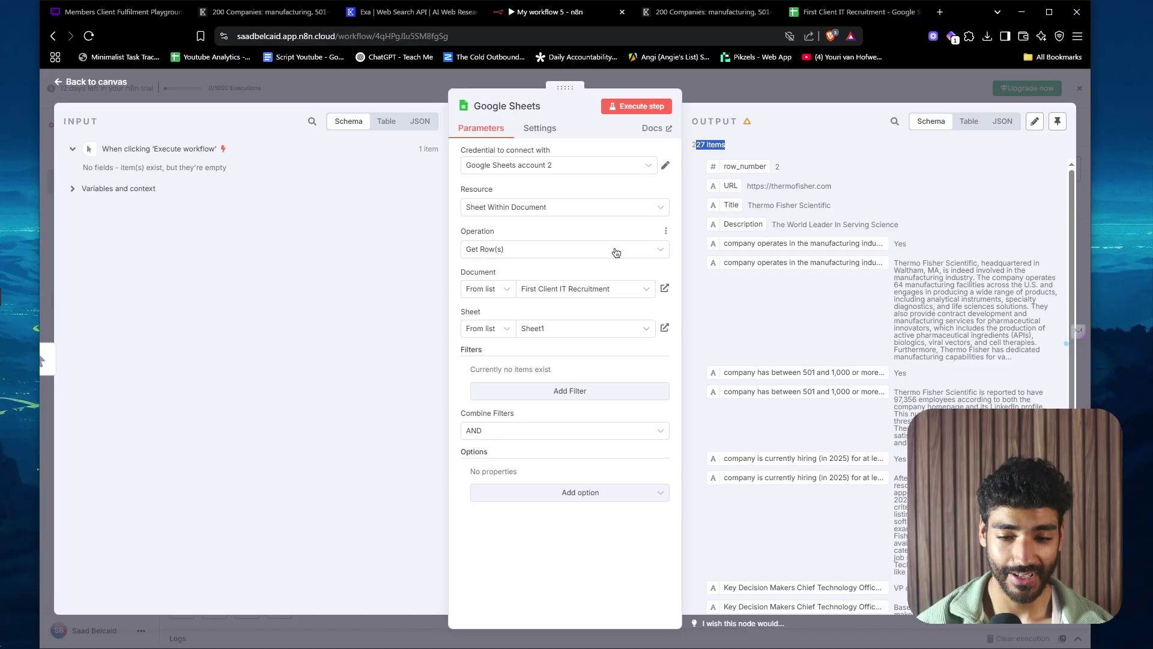
{"action": "left_click", "coordinate": [732, 83]}
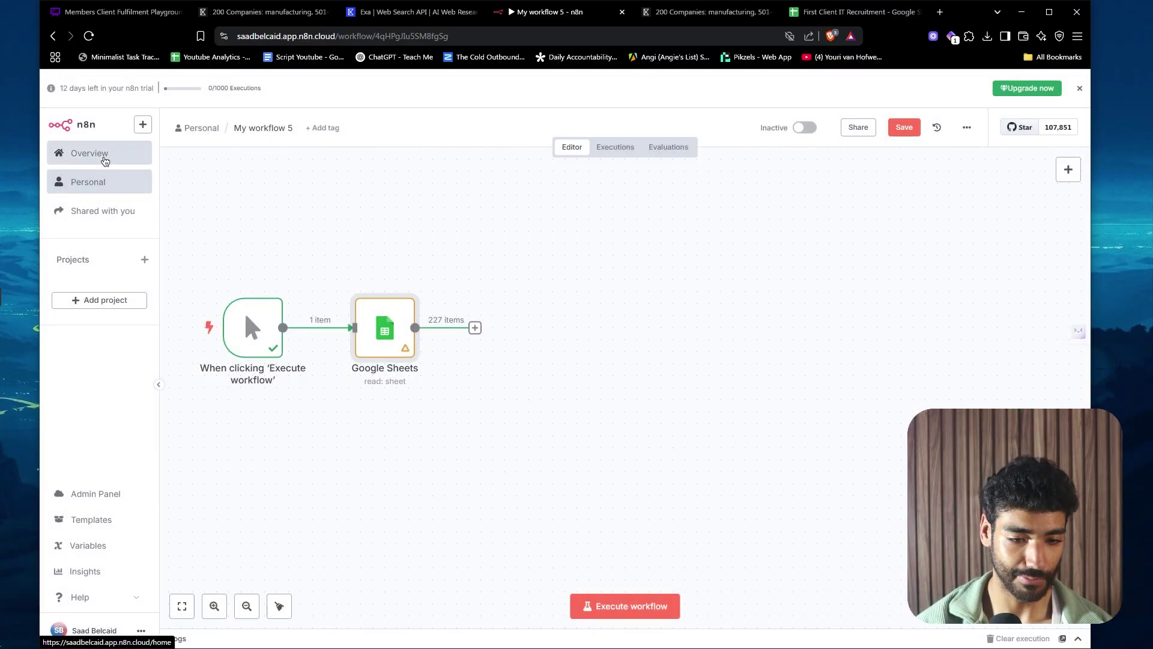
- Open the n8n overview in a new browser tab, open My workflow, and move the Company Name To Domain sticky note aside
{"action": "middle_click", "coordinate": [103, 155]}
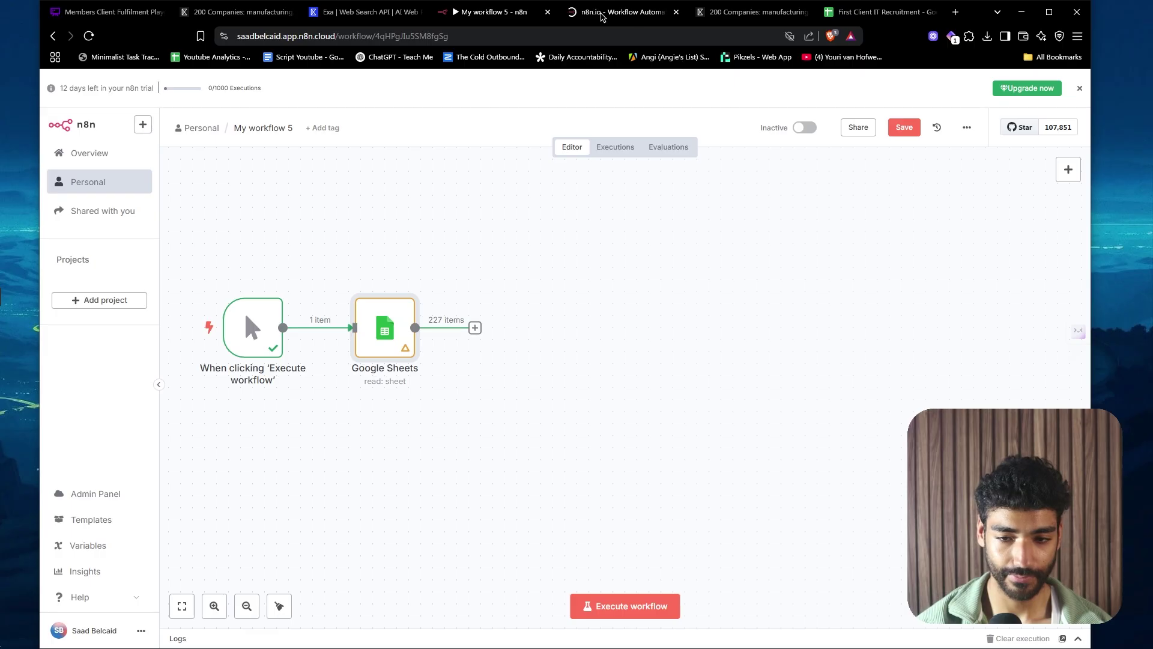
{"action": "left_click", "coordinate": [601, 14]}
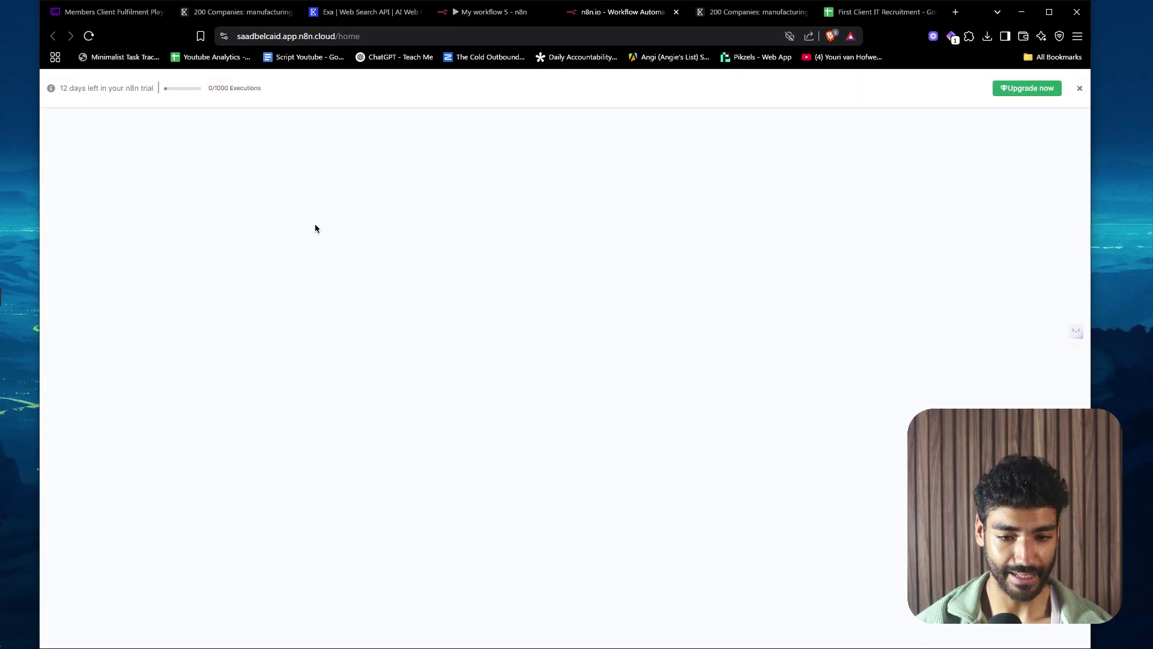
{"action": "scroll", "coordinate": [384, 414], "scroll_direction": "down", "scroll_amount": 2}
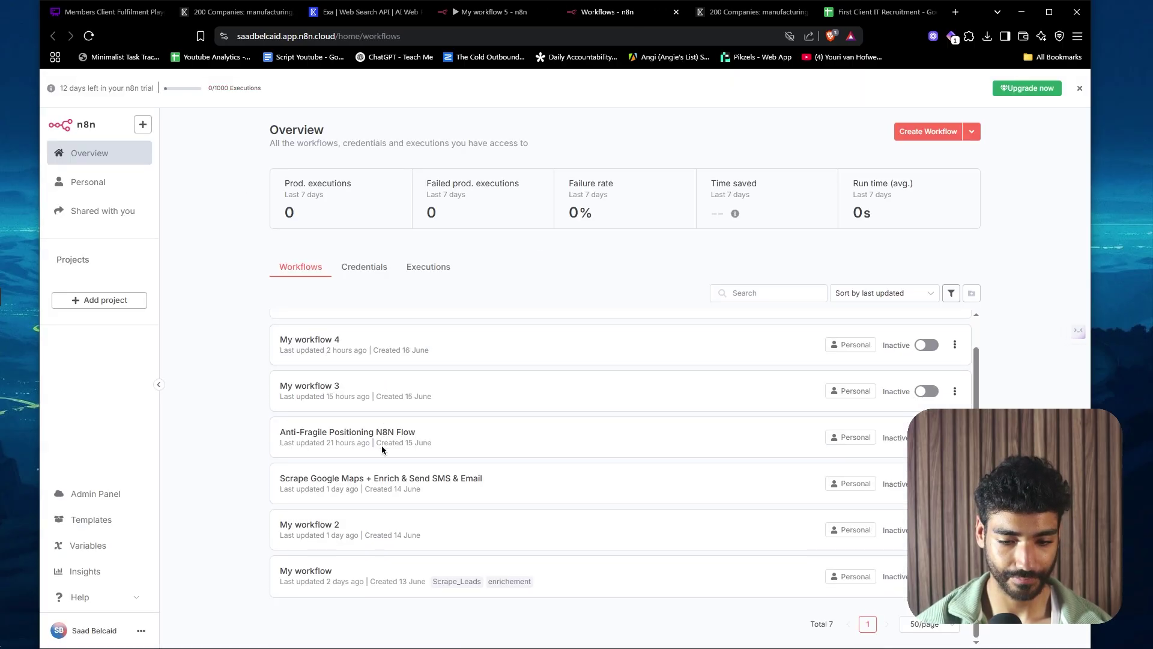
{"action": "left_click", "coordinate": [345, 578]}
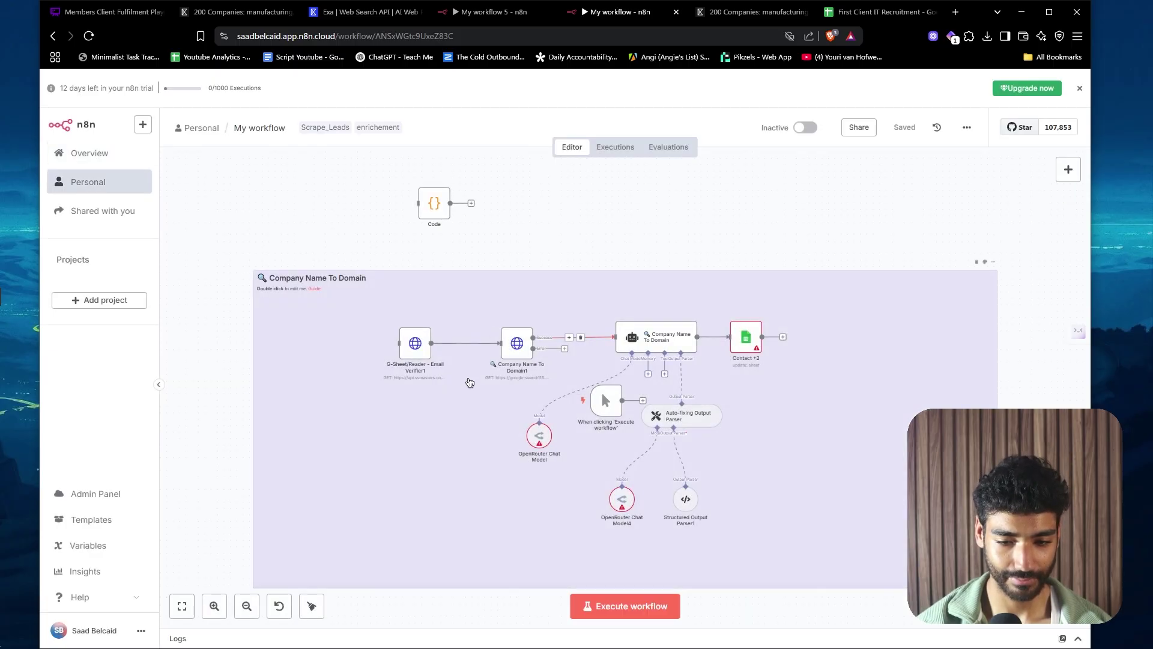
{"action": "left_click_drag", "start_coordinate": [466, 427], "coordinate": [715, 242]}
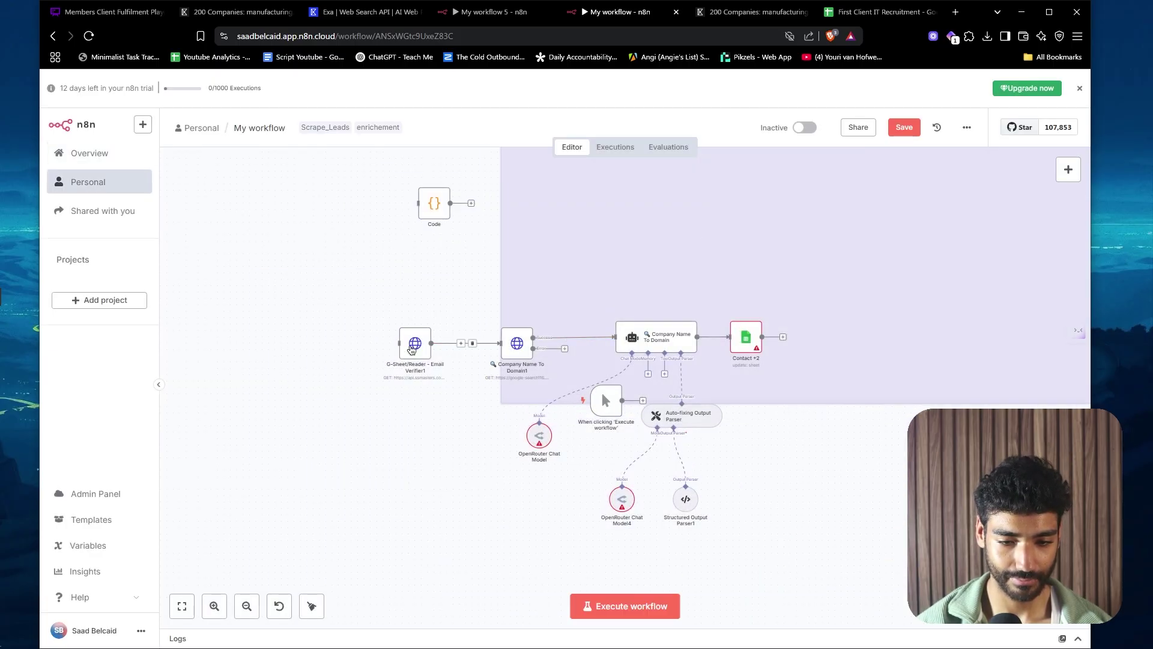
- Copy the G-Sheet/Reader - Email Verifier1 node into My workflow 5 and place it beside the Google Sheets node
{"action": "left_click_drag", "start_coordinate": [384, 298], "coordinate": [446, 386]}
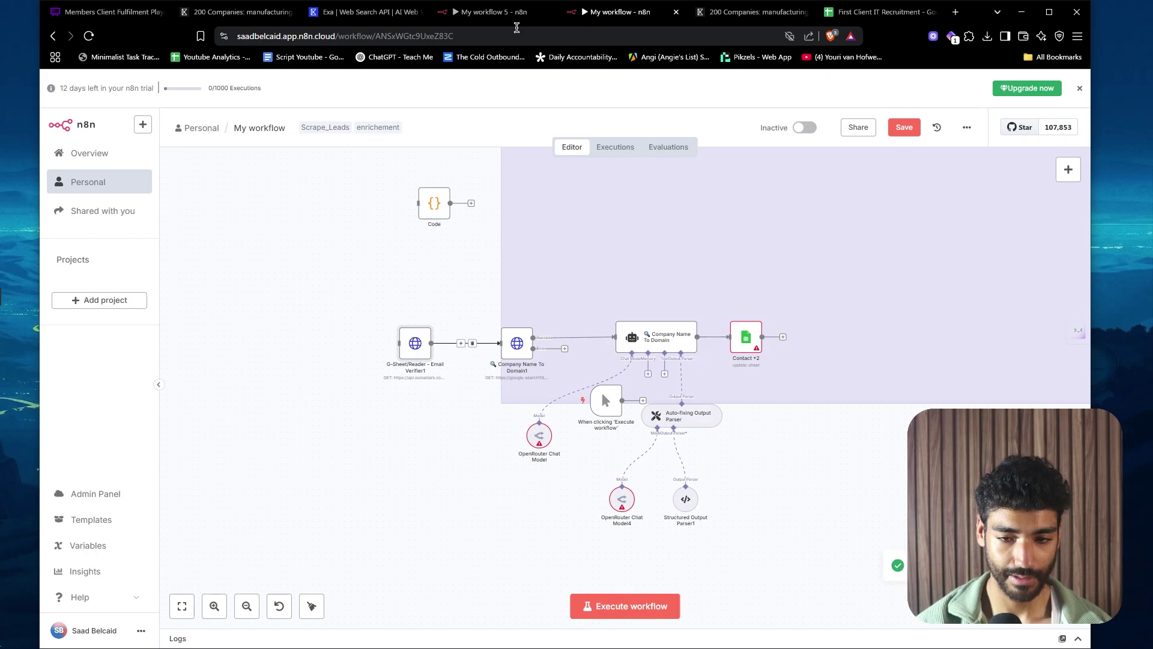
{"action": "left_click", "coordinate": [505, 12]}
{"action": "key", "text": "ctrl+v"}
{"action": "left_click_drag", "start_coordinate": [615, 399], "coordinate": [582, 351]}
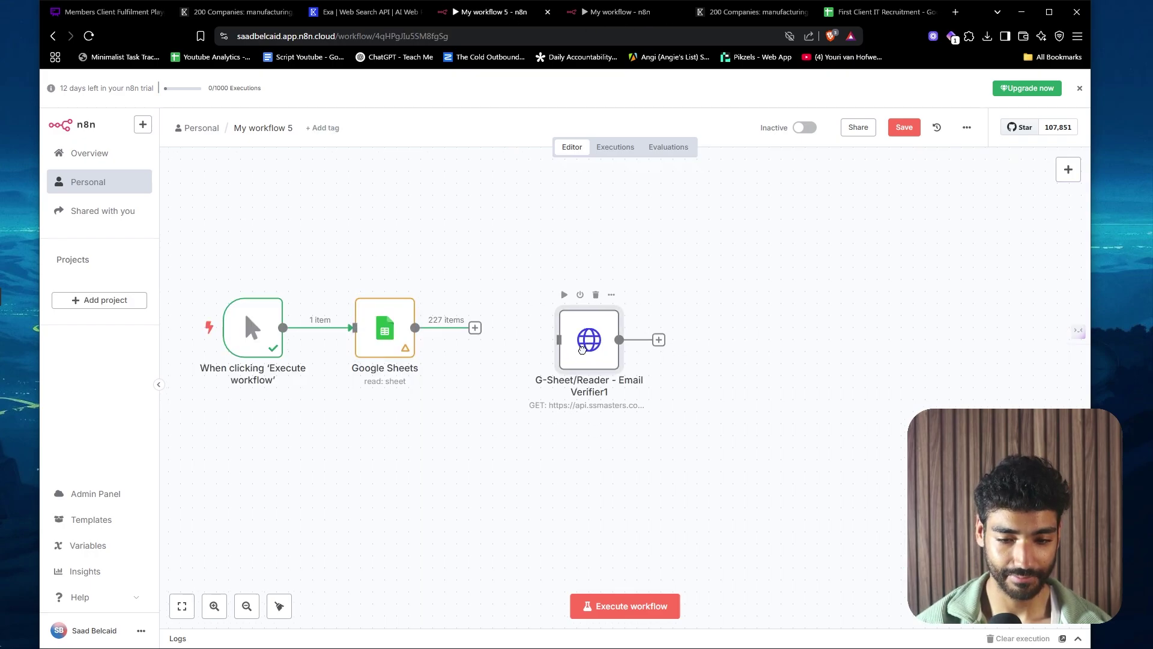
- Disconnect the manual trigger from Google Sheets, place it and the G-Sheet/Reader node below, and connect the trigger to the reader
{"action": "left_click_drag", "start_coordinate": [254, 349], "coordinate": [475, 512]}
{"action": "left_click_drag", "start_coordinate": [594, 384], "coordinate": [605, 504]}
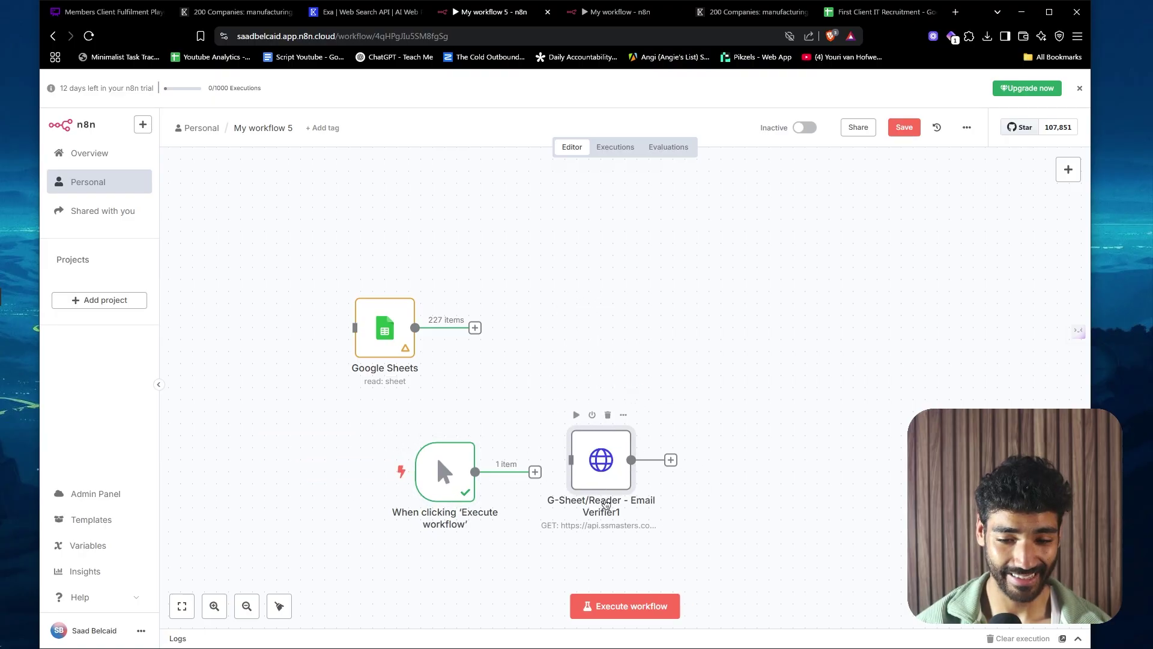
{"action": "left_click", "coordinate": [536, 472]}
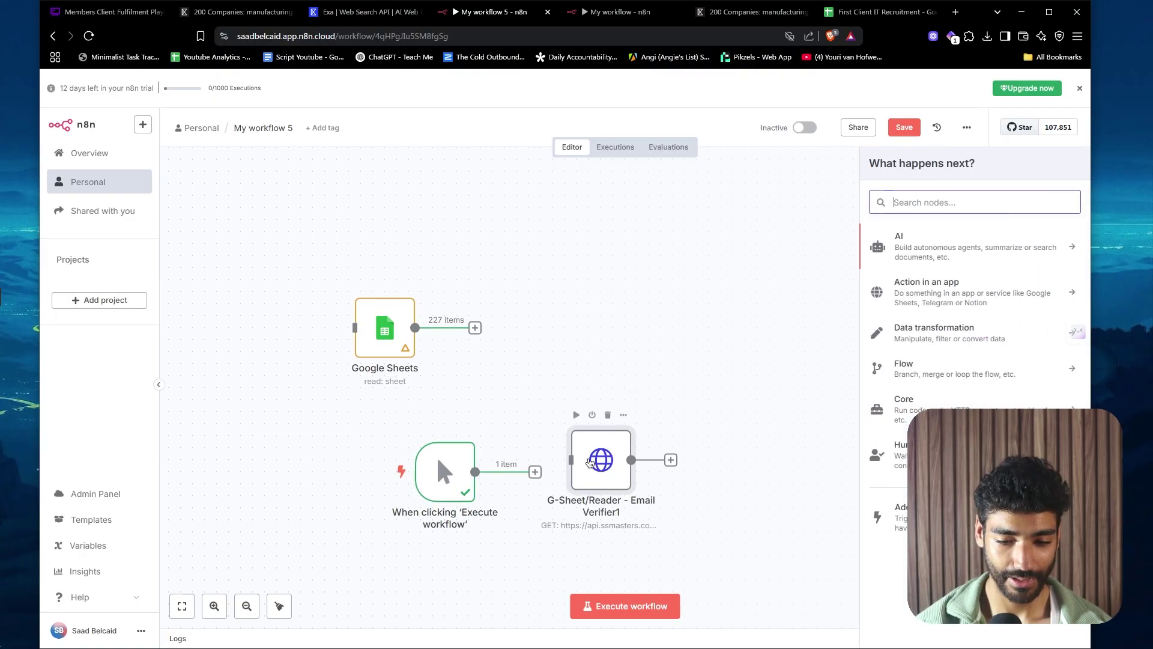
{"action": "left_click_drag", "start_coordinate": [475, 472], "coordinate": [571, 460]}
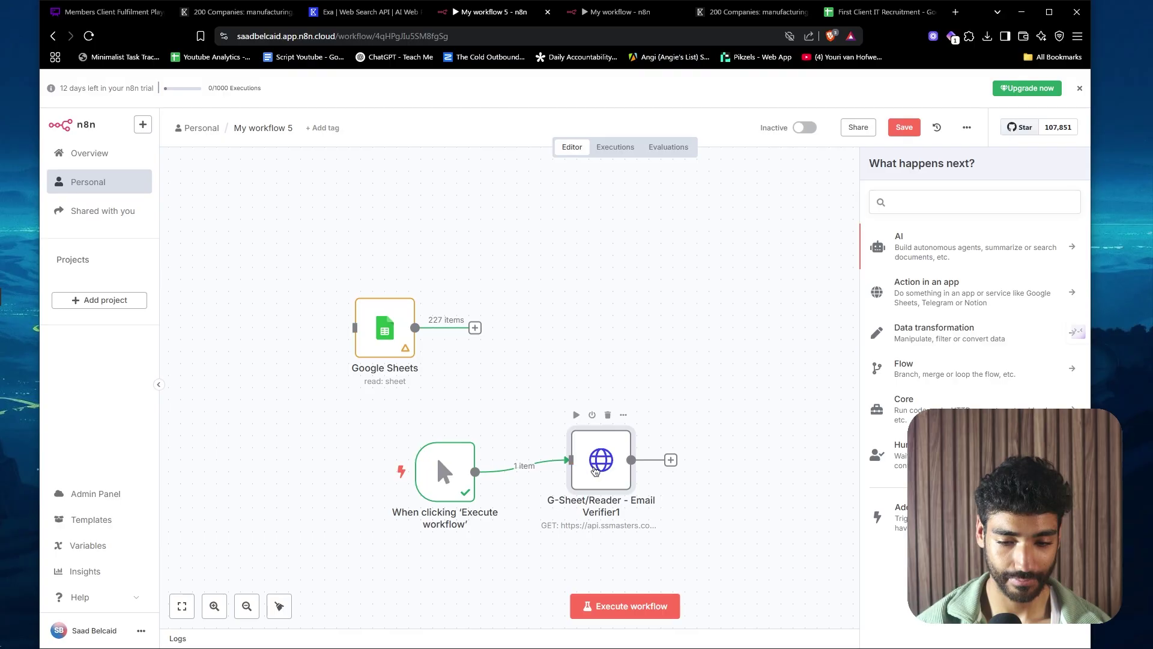
- Open the G-Sheet/Reader - Email Verifier1 node and examine the spreadsheet link in its sheet_url query parameter
{"action": "left_click", "coordinate": [594, 471]}
{"action": "double_click", "coordinate": [594, 470]}
{"action": "double_click", "coordinate": [550, 324]}
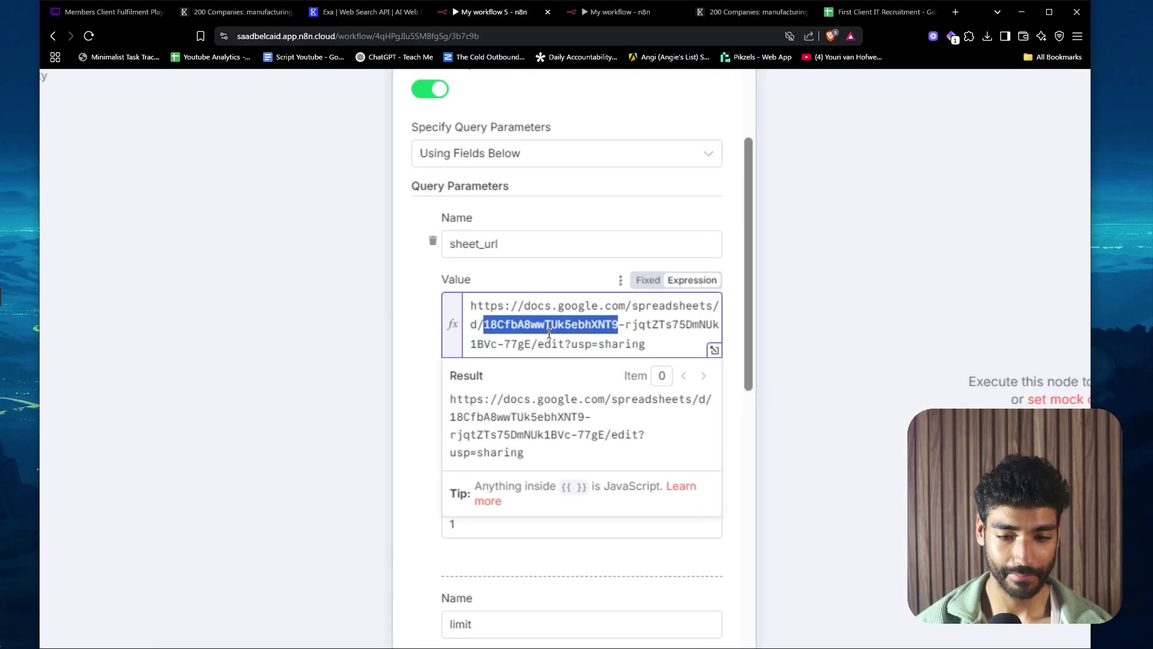
- Switch to the First Client IT Recruitment spreadsheet, open its sharing settings and show the general access options
{"action": "left_click", "coordinate": [880, 11]}
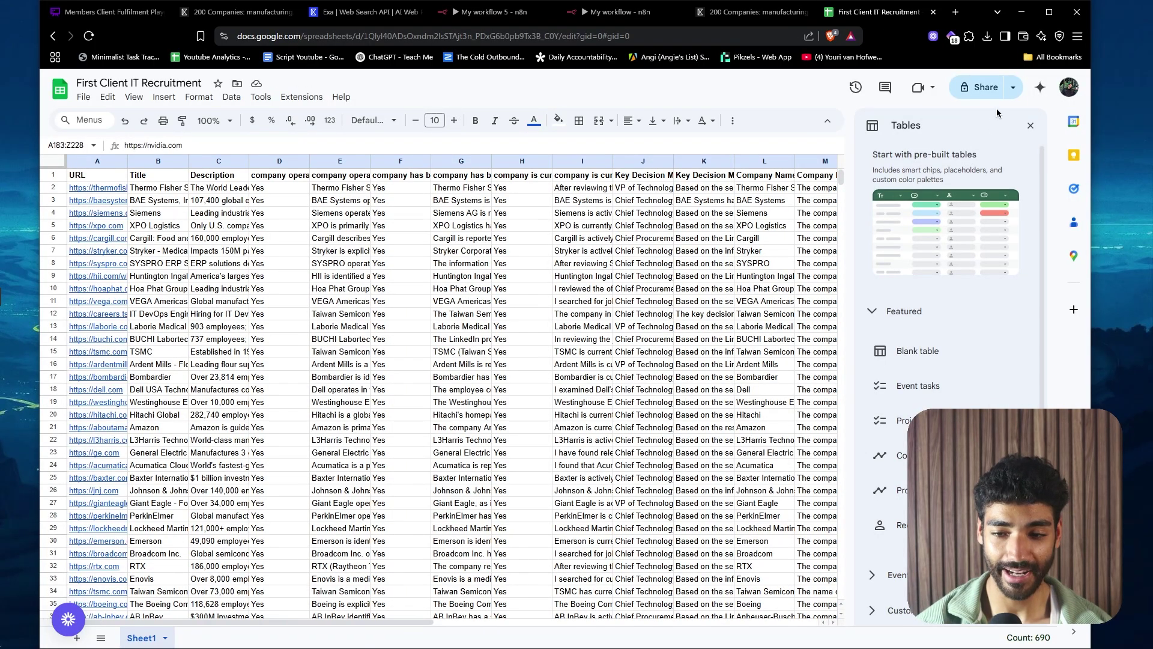
{"action": "left_click", "coordinate": [984, 88]}
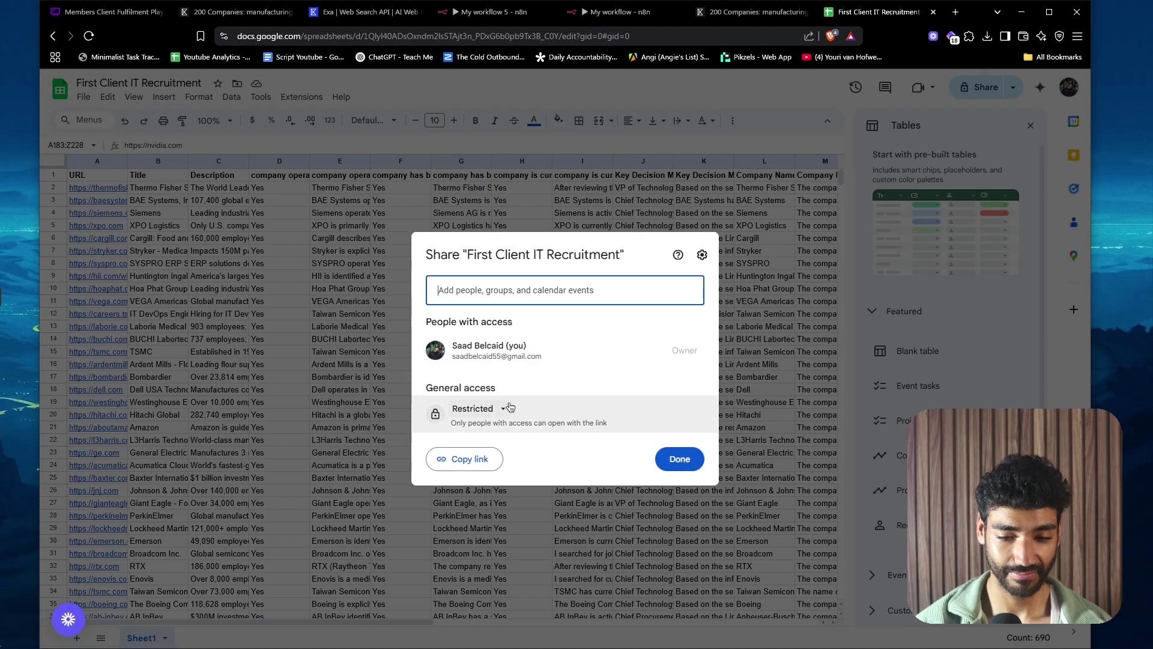
{"action": "left_click", "coordinate": [510, 407]}
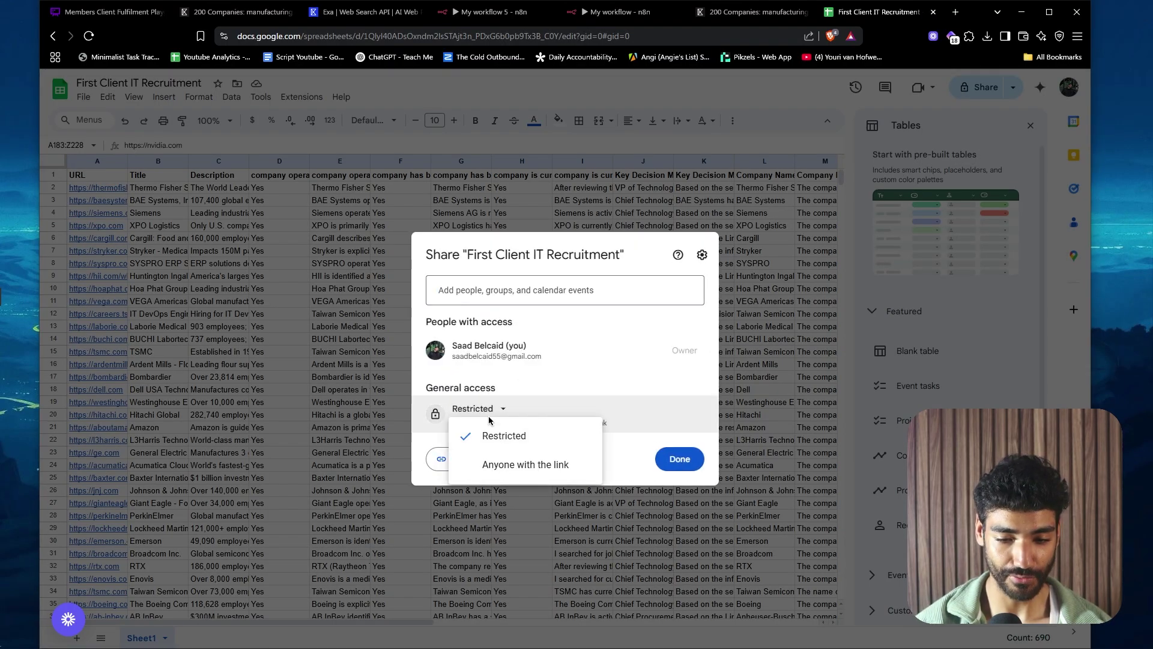
- Share the "First Client IT Recruitment" sheet with anyone with the link and paste its link as the sheet_url value in the n8n reader node
{"action": "left_click", "coordinate": [529, 462]}
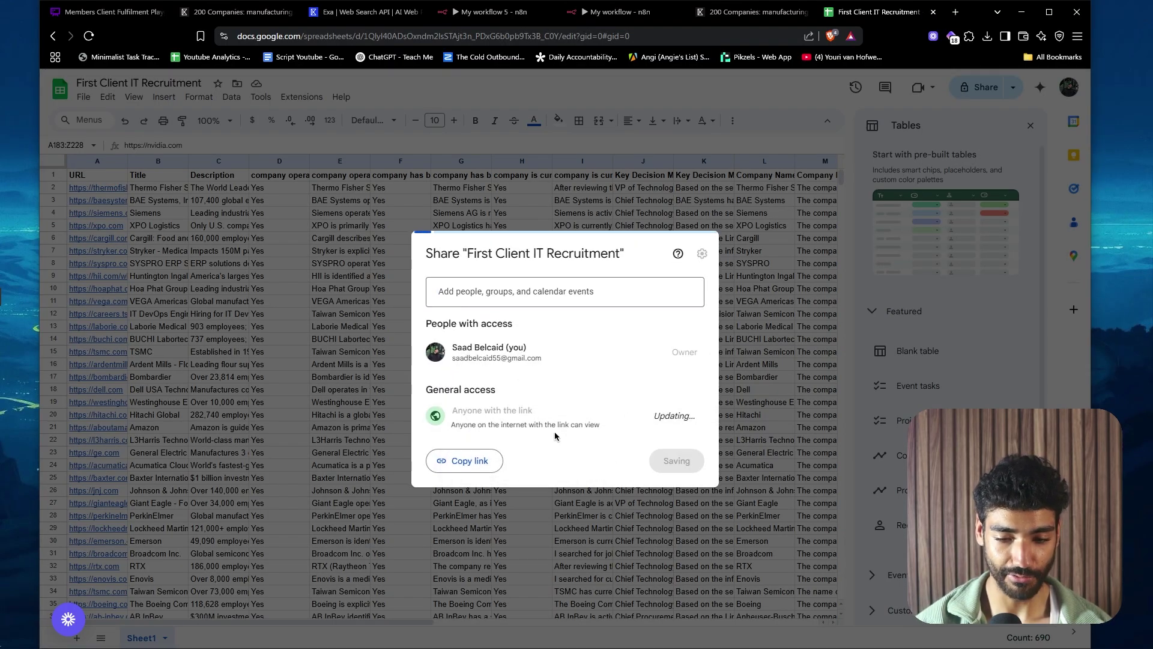
{"action": "left_click", "coordinate": [485, 460]}
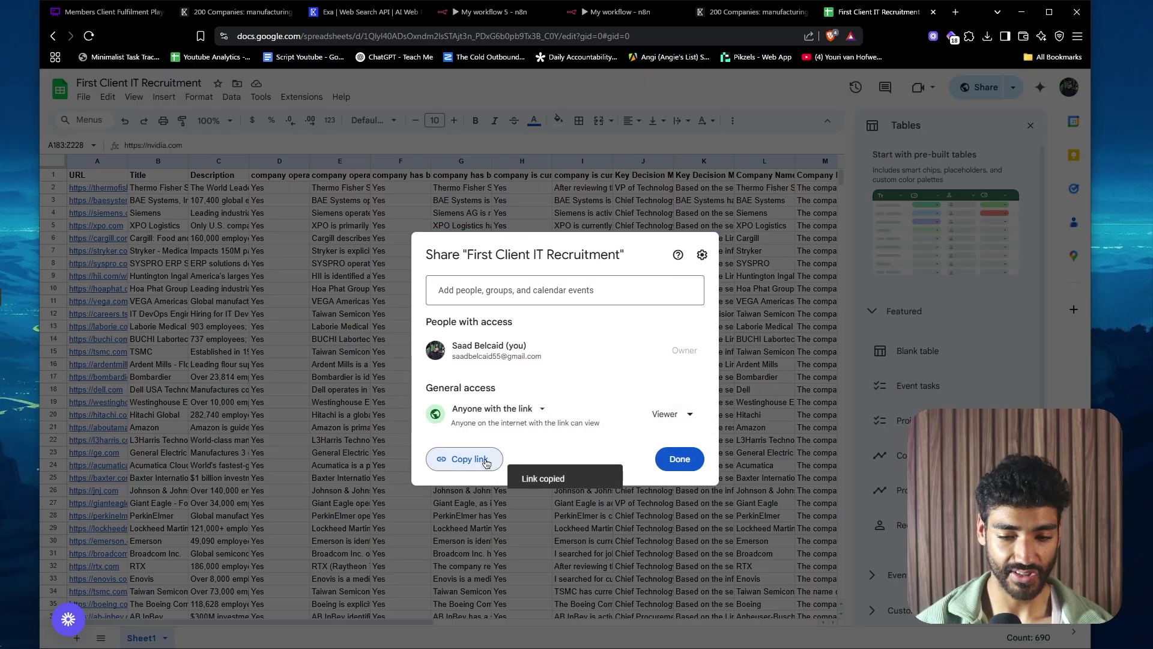
{"action": "left_click", "coordinate": [505, 12]}
{"action": "key", "text": "ctrl+a"}
{"action": "key", "text": "ctrl+v"}
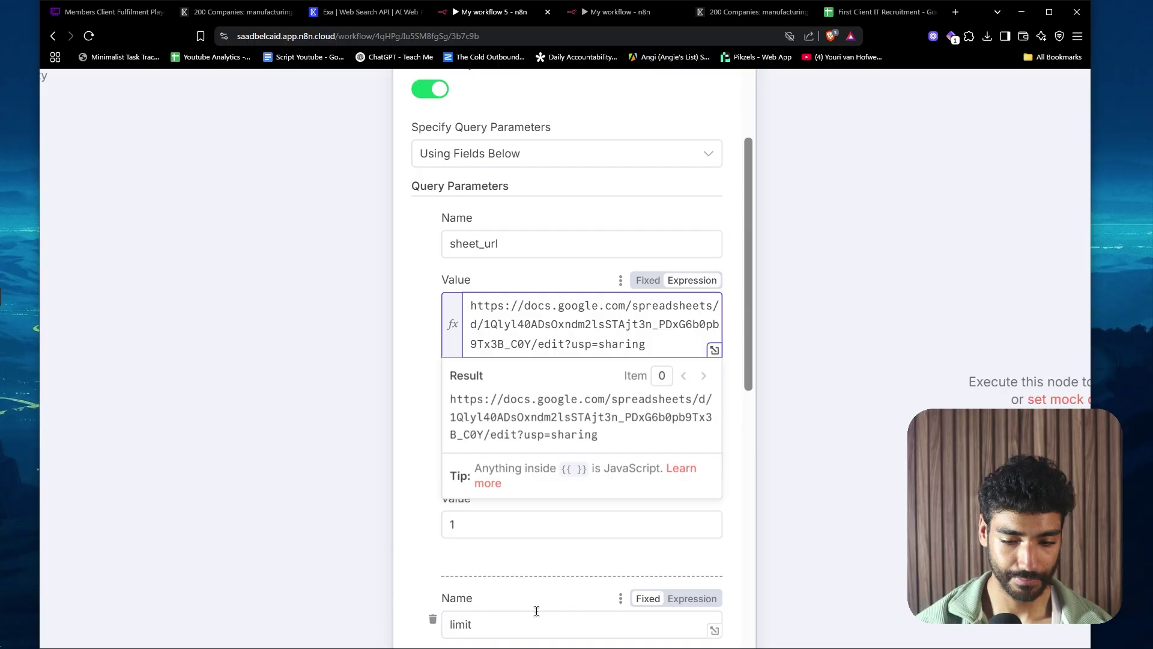
- Delete every query parameter after limit, from return_columns through distinct_by, and execute the G-Sheet/Reader node
{"action": "scroll", "coordinate": [511, 481], "scroll_direction": "down", "scroll_amount": 3}
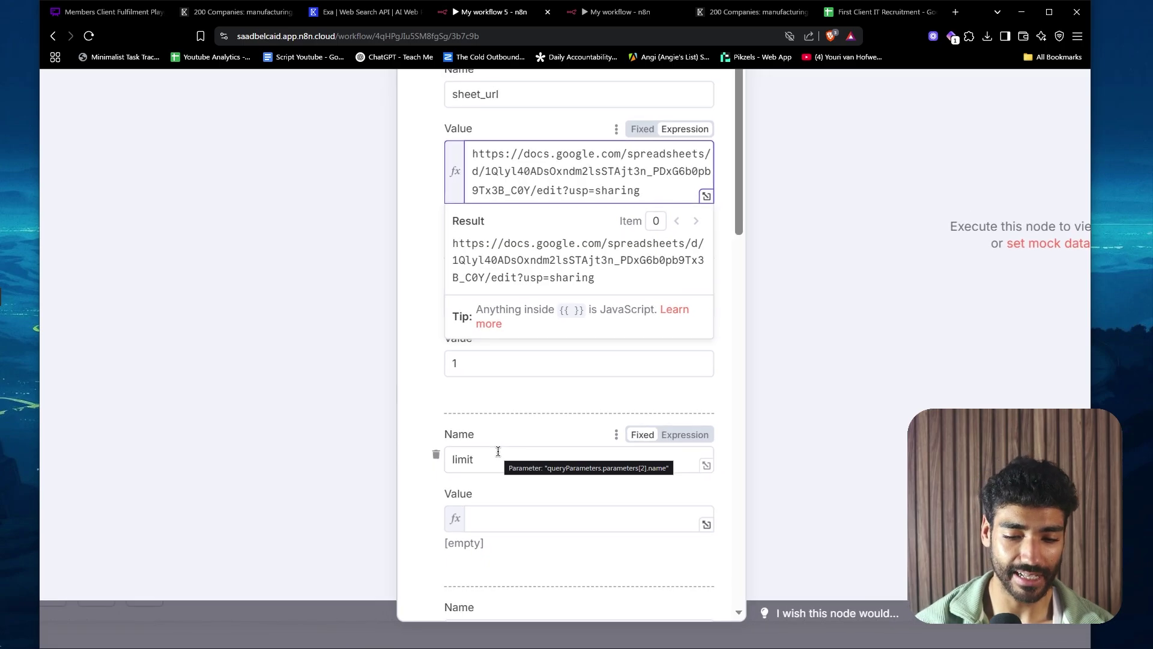
{"action": "key", "text": "ctrl+minus"}
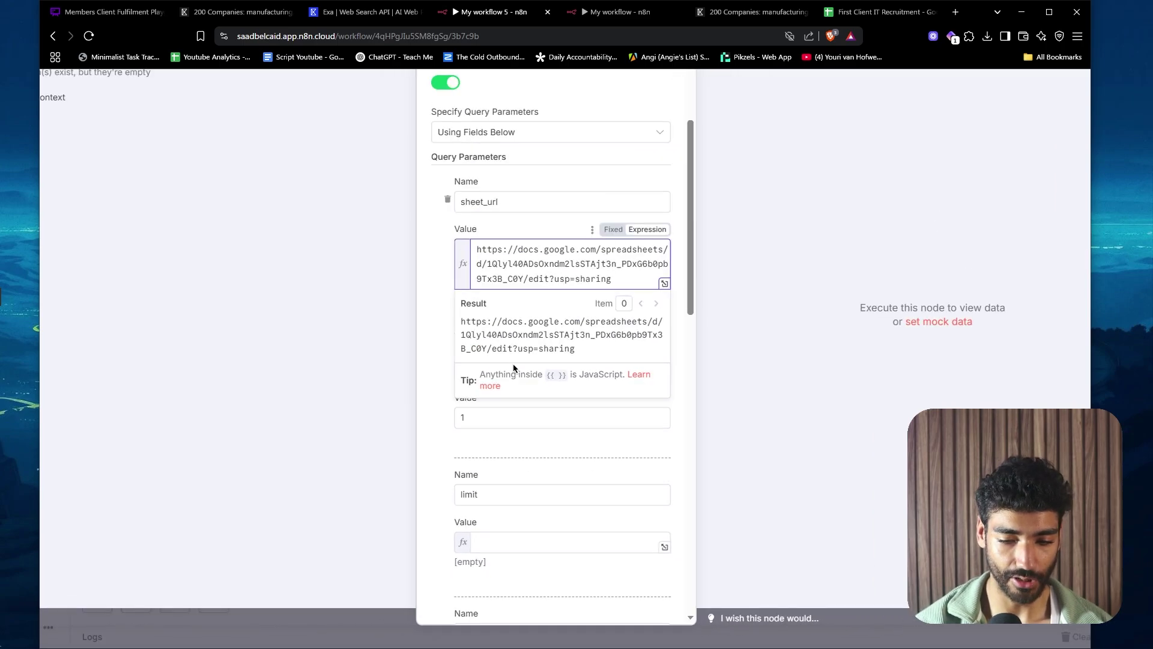
{"action": "left_click", "coordinate": [515, 437]}
{"action": "key", "text": "ctrl+minus"}
{"action": "scroll", "coordinate": [515, 438], "scroll_direction": "down", "scroll_amount": 5}
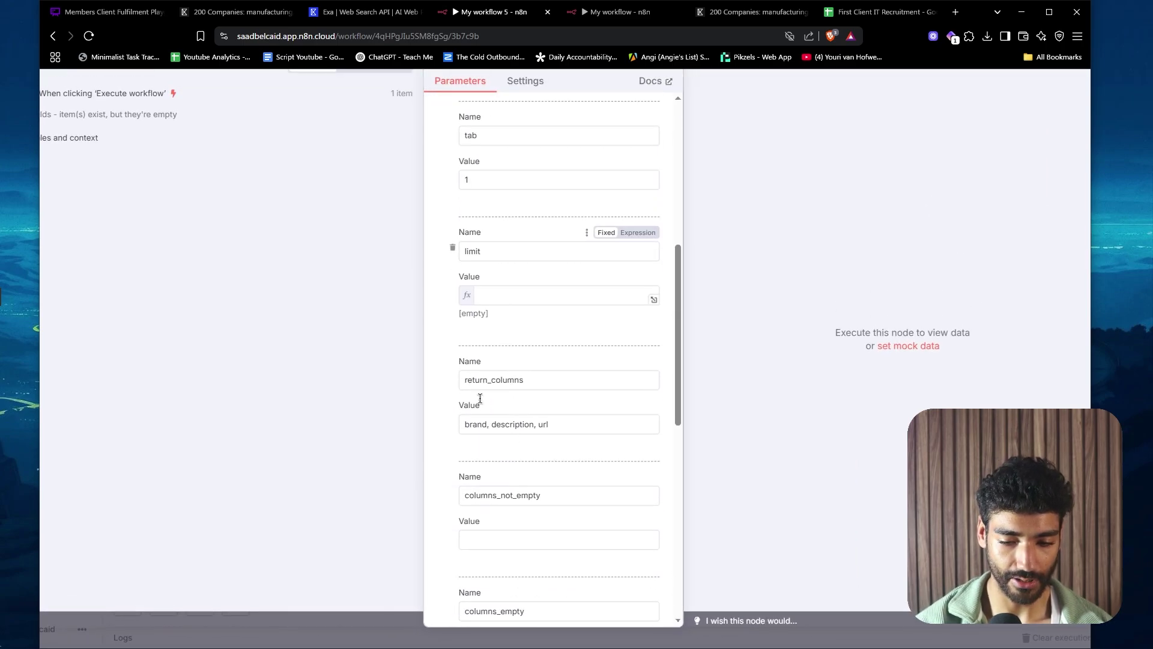
{"action": "left_click", "coordinate": [452, 378]}
{"action": "left_click", "coordinate": [453, 378]}
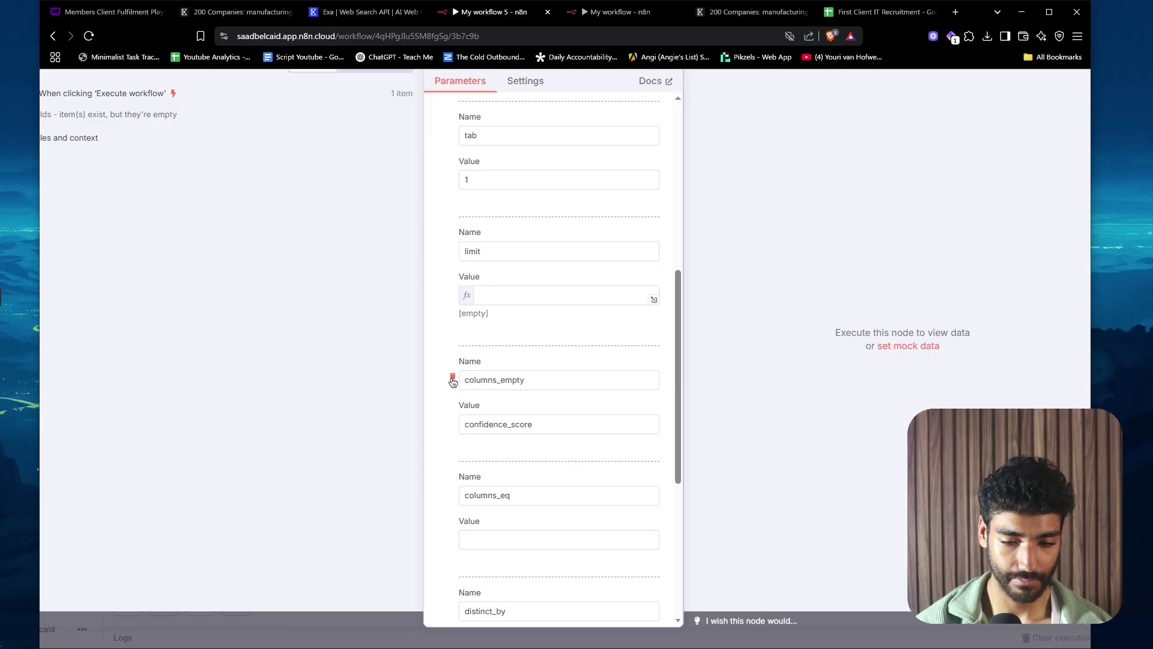
{"action": "left_click", "coordinate": [452, 378]}
{"action": "left_click", "coordinate": [452, 378]}
{"action": "left_click", "coordinate": [452, 379]}
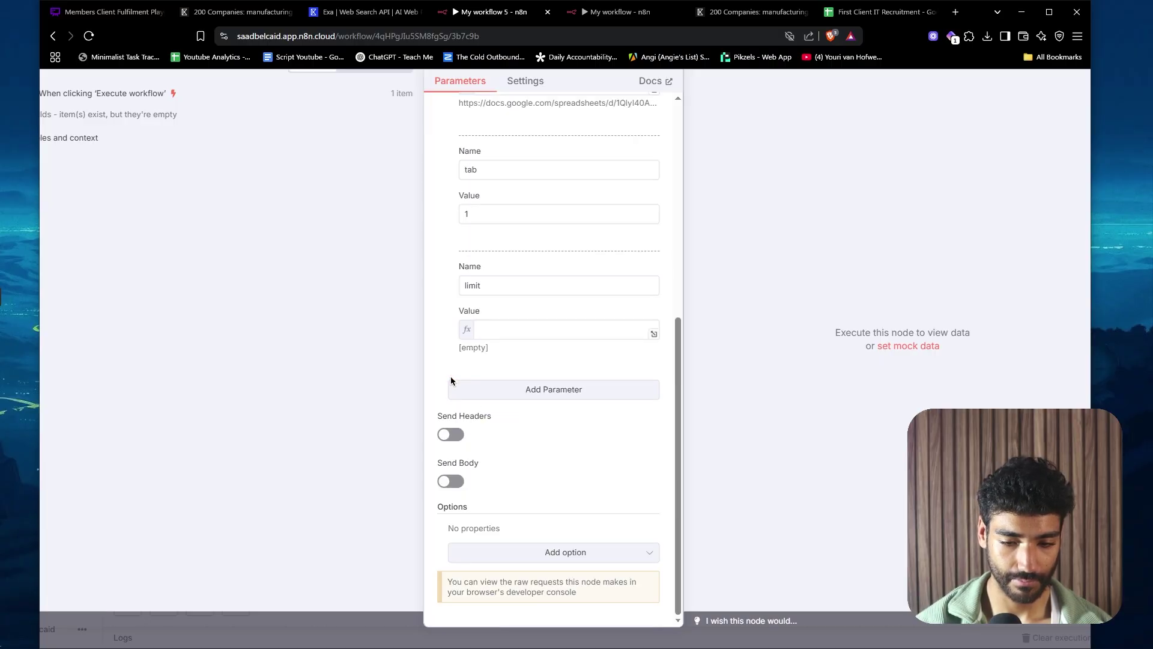
{"action": "scroll", "coordinate": [540, 353], "scroll_direction": "up", "scroll_amount": 4}
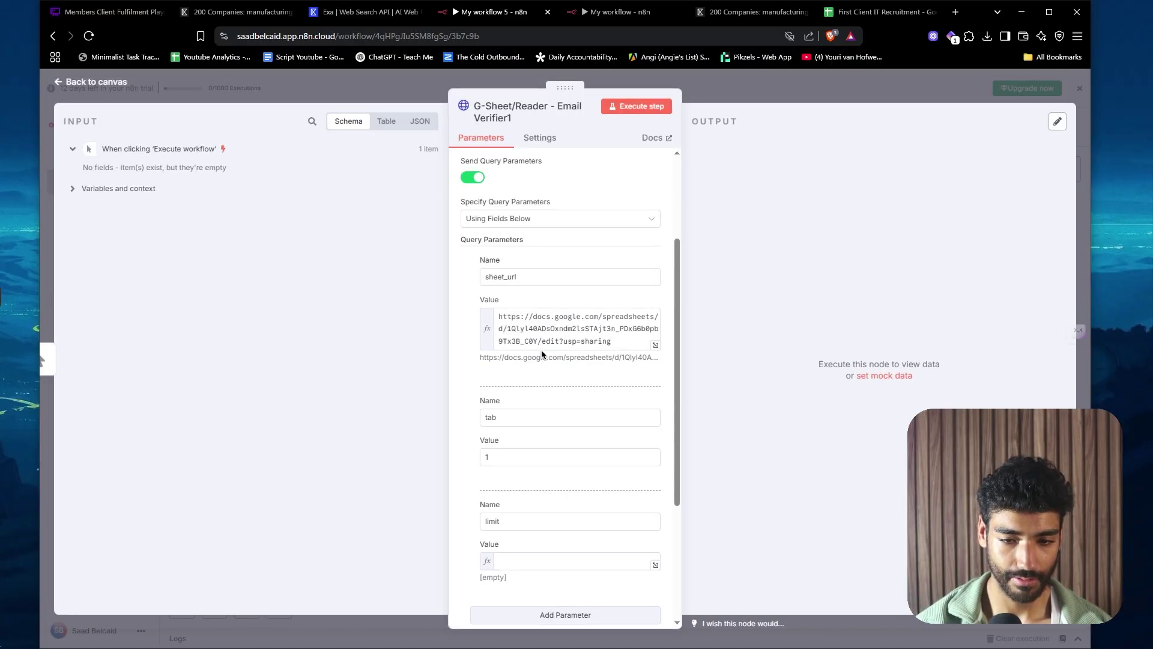
{"action": "left_click", "coordinate": [651, 102]}
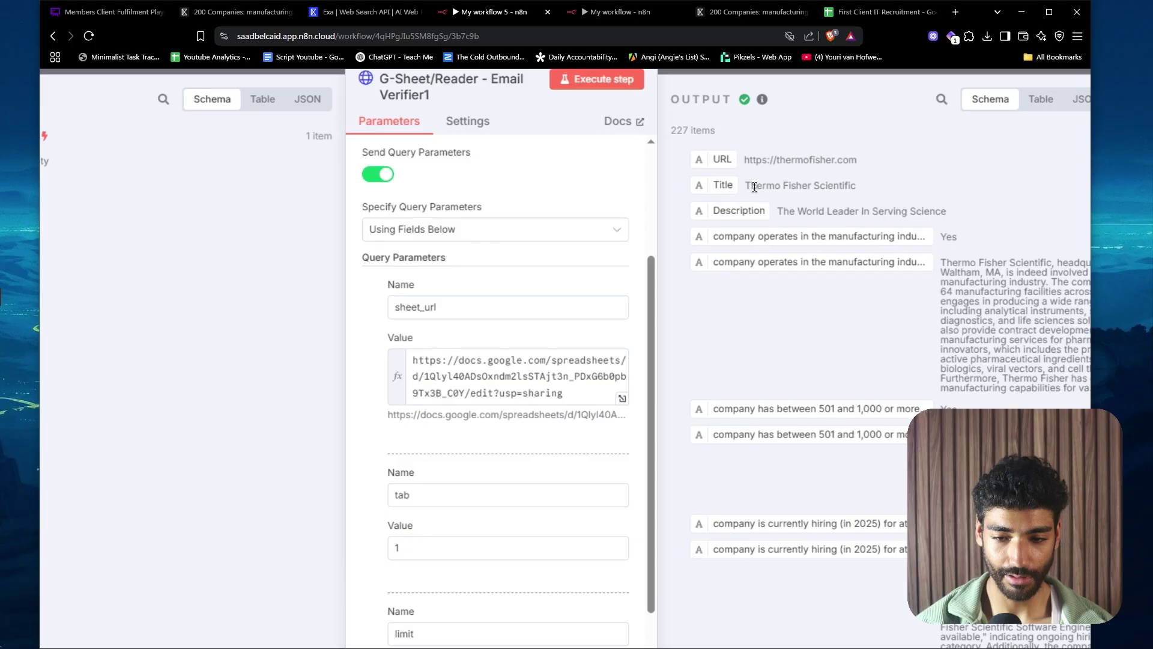
- Set the limit query parameter to 1, execute the G-Sheet/Reader node again and return to the canvas
{"action": "scroll", "coordinate": [587, 409], "scroll_direction": "down", "scroll_amount": 2}
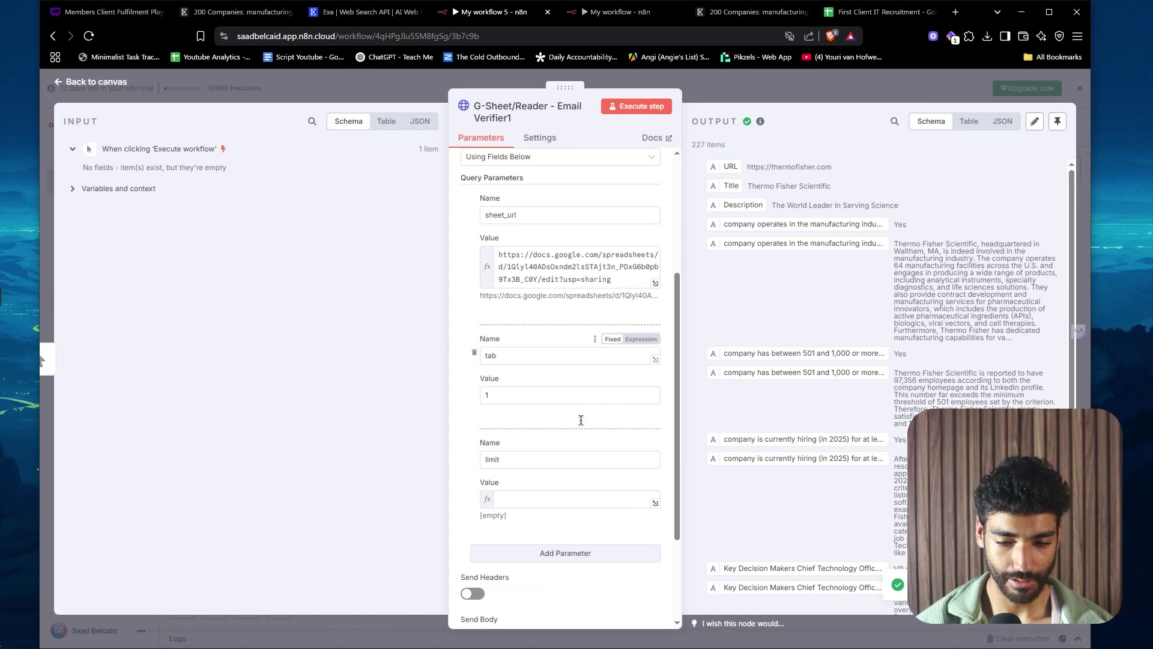
{"action": "left_click", "coordinate": [521, 499]}
{"action": "type", "text": "1"}
{"action": "left_click", "coordinate": [616, 108]}
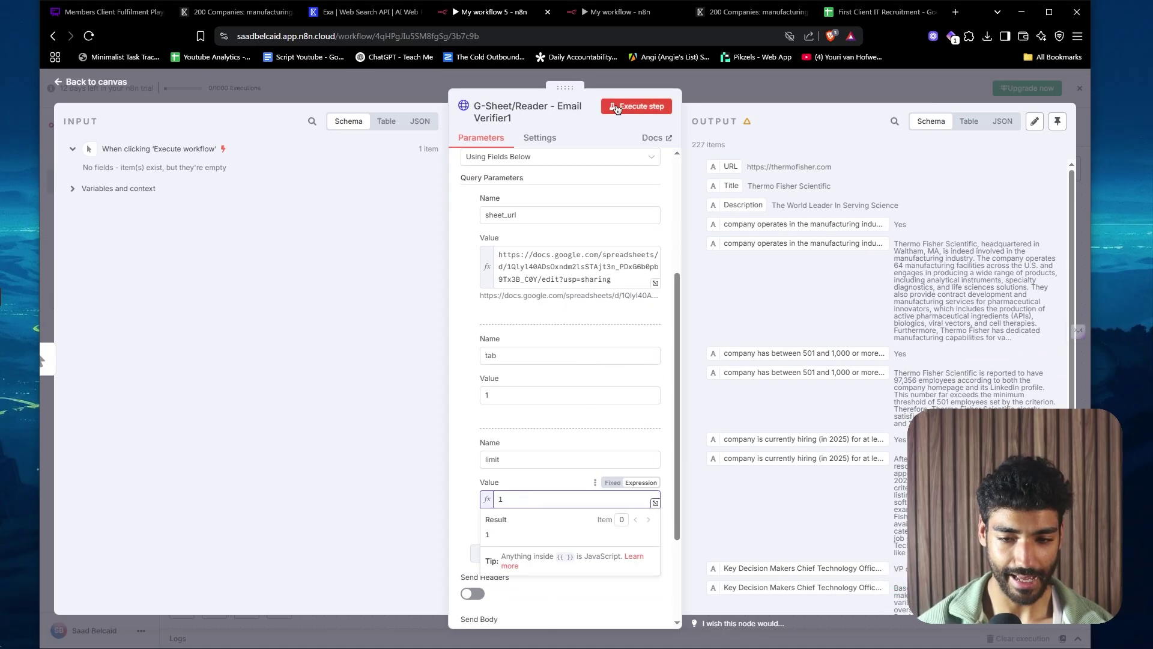
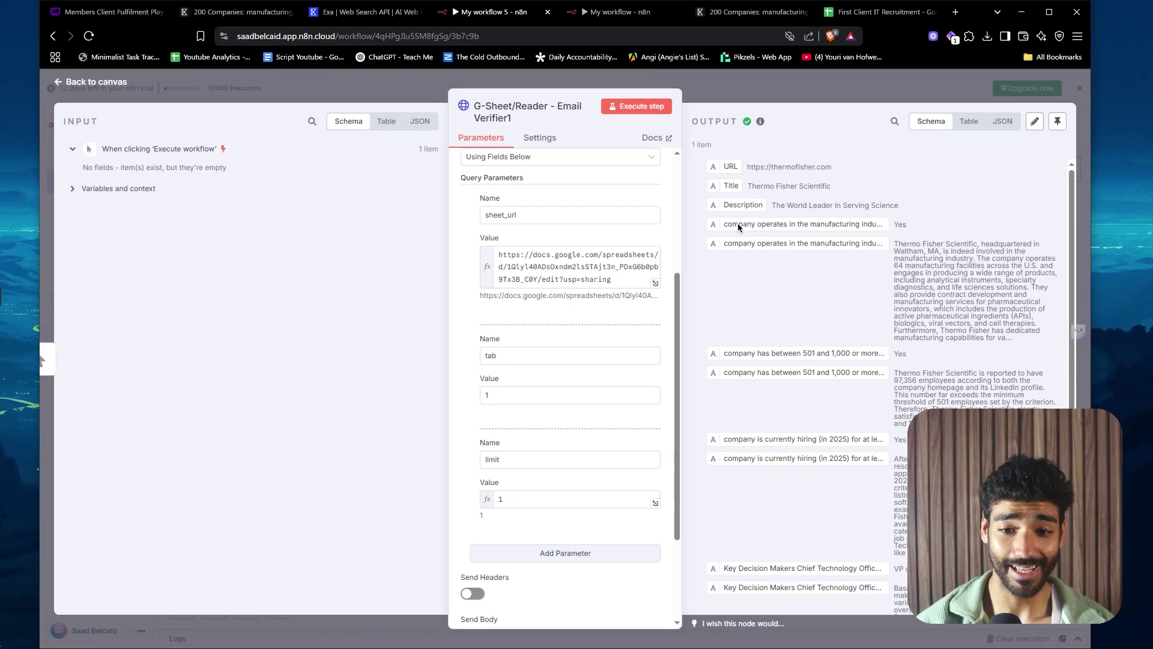
{"action": "left_click", "coordinate": [732, 88]}
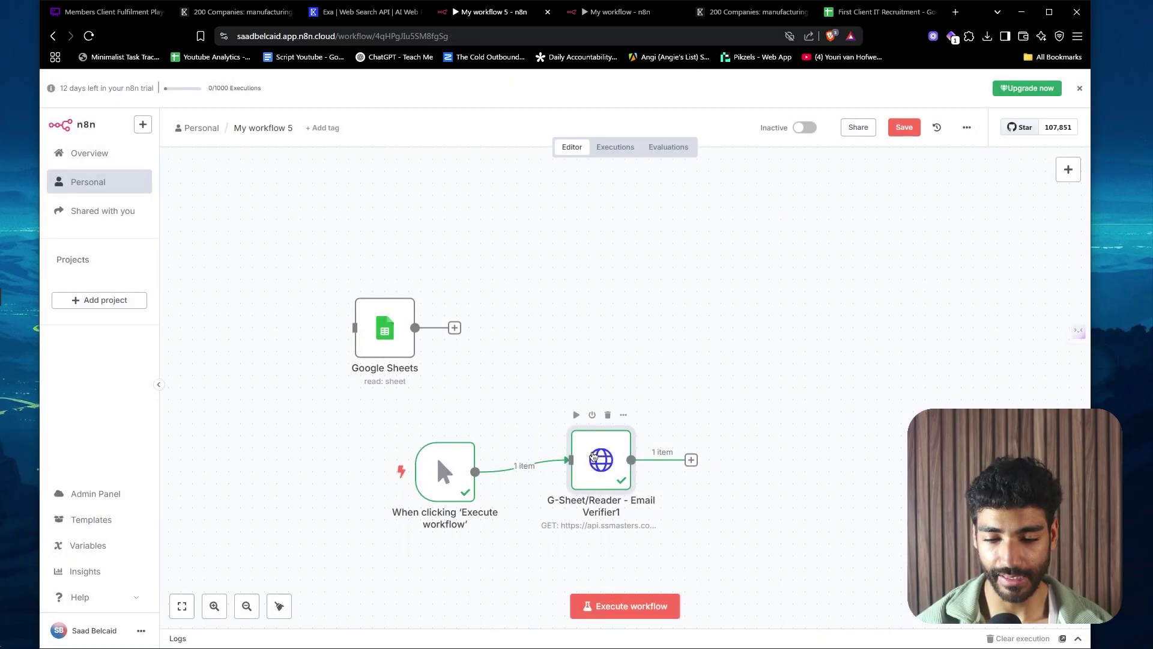
- Rearrange the nodes so the manual trigger and the G-Sheet/Reader node sit side by side in one row
{"action": "left_click_drag", "start_coordinate": [601, 460], "coordinate": [613, 337]}
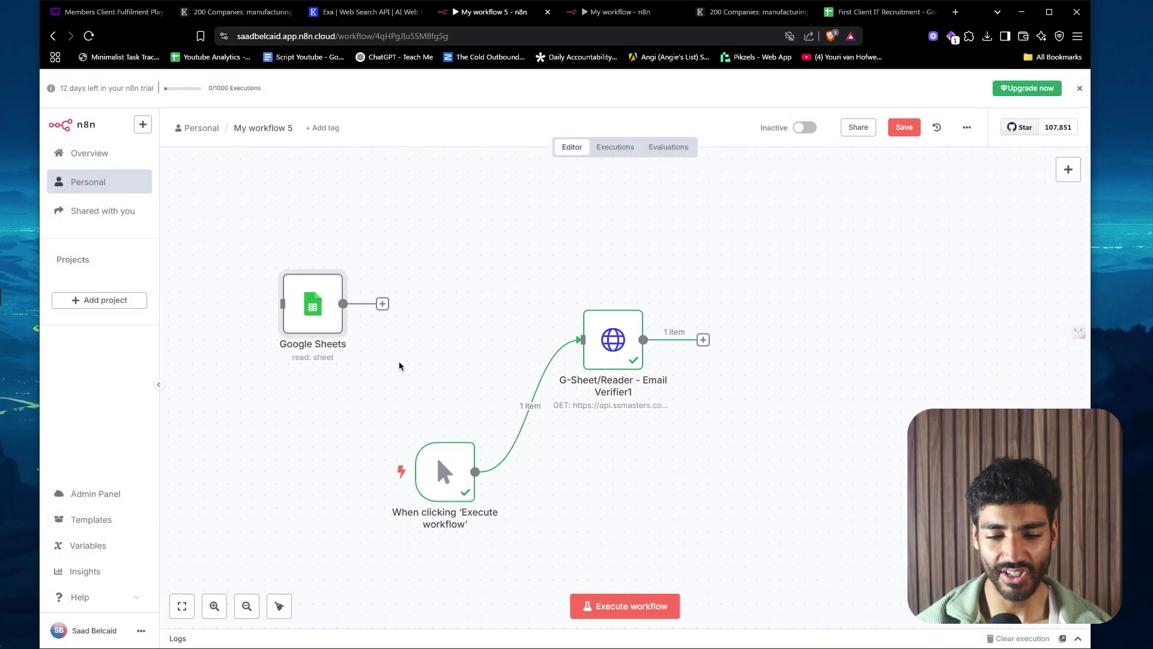
{"action": "mouse_move", "coordinate": [445, 459]}
{"action": "left_click_drag", "start_coordinate": [467, 458], "coordinate": [510, 326]}
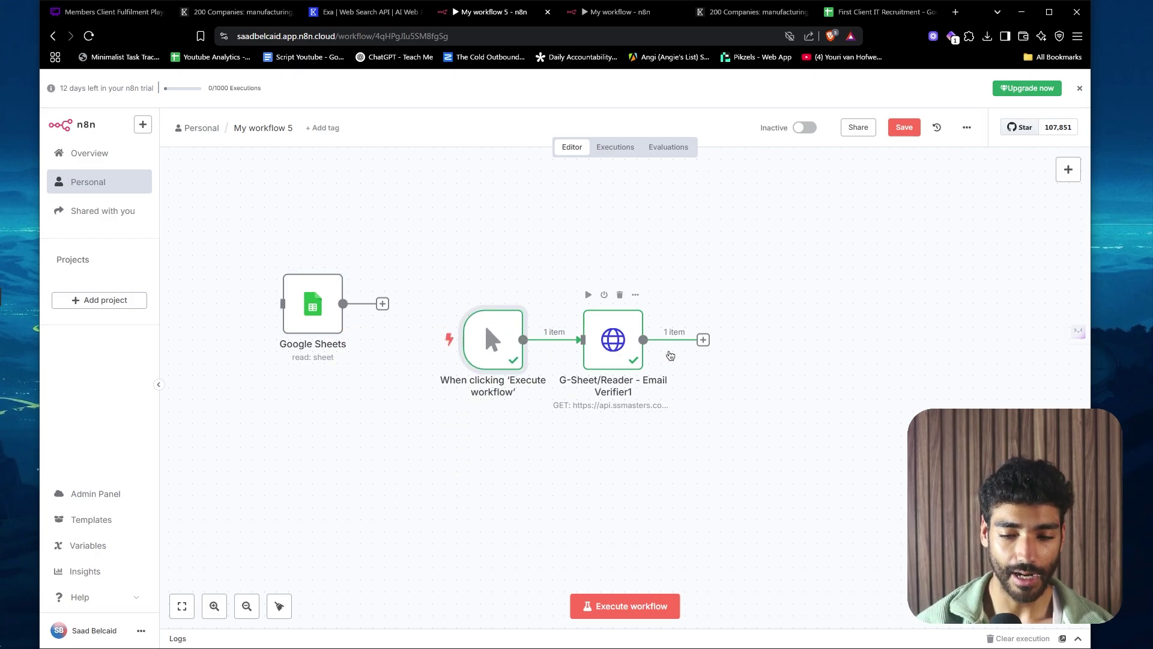
- Add a Basic LLM Chain after the G-Sheet/Reader node and set its prompt source to Define below
{"action": "left_click", "coordinate": [703, 339]}
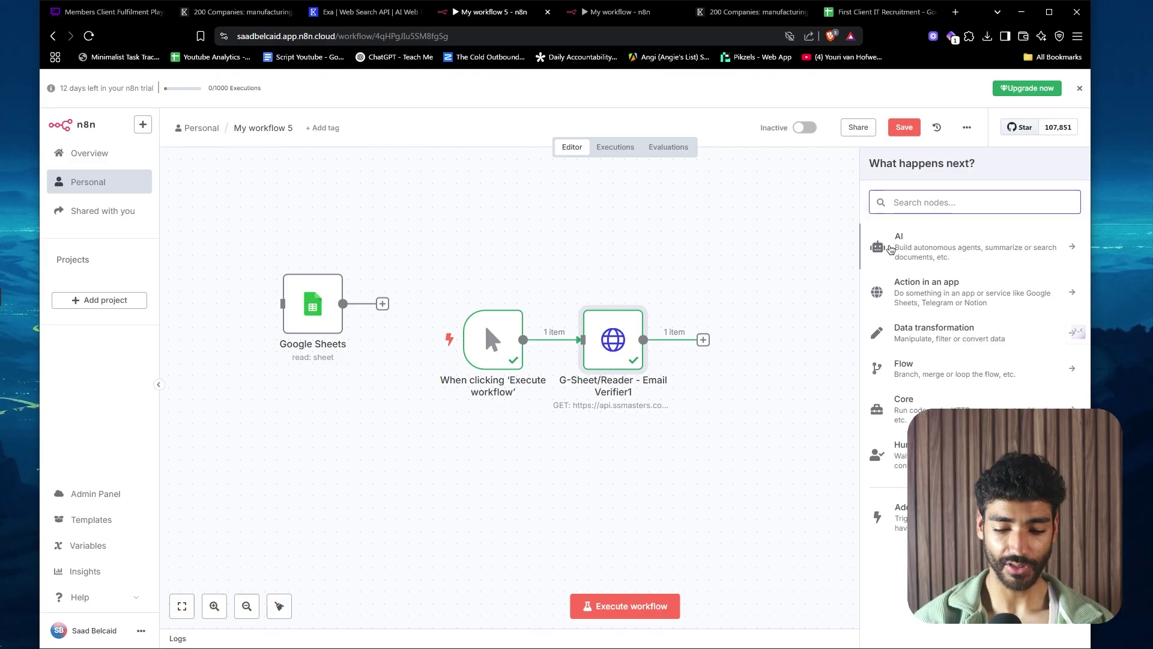
{"action": "type", "text": "llm"}
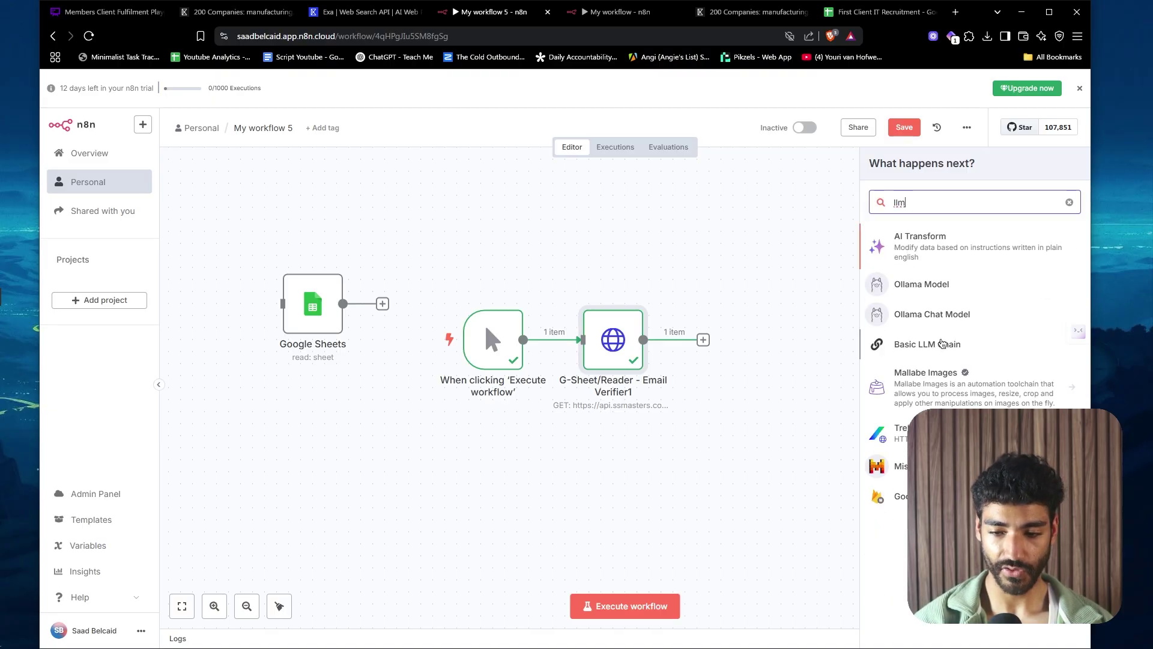
{"action": "left_click", "coordinate": [942, 344]}
{"action": "left_click", "coordinate": [514, 197]}
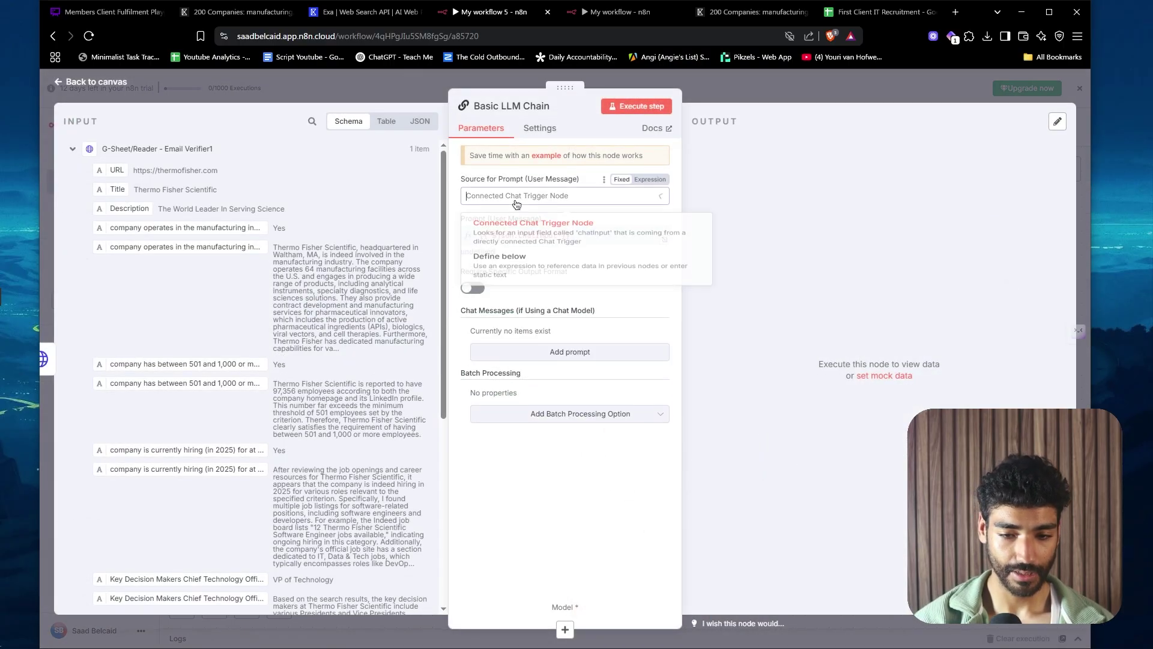
{"action": "left_click", "coordinate": [520, 267]}
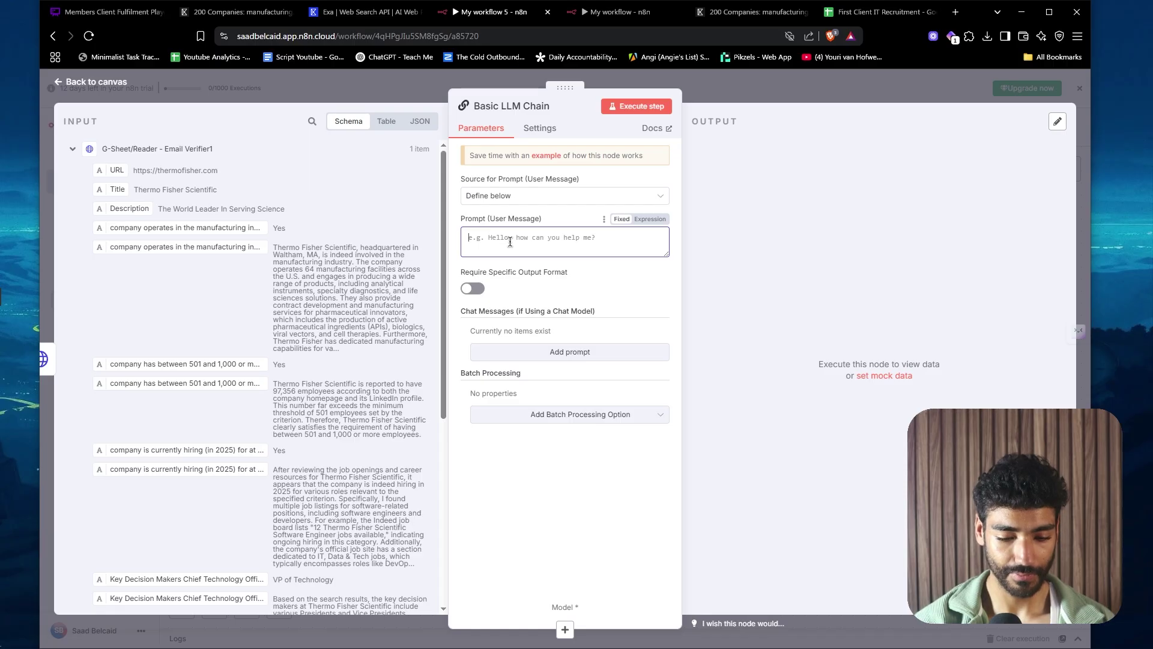
- Write the prompt "Retrieve the full name from the following data:" and insert the Key Decision Makers reasoning field below it
{"action": "type", "text": "Retrieve the full name from the following data:"}
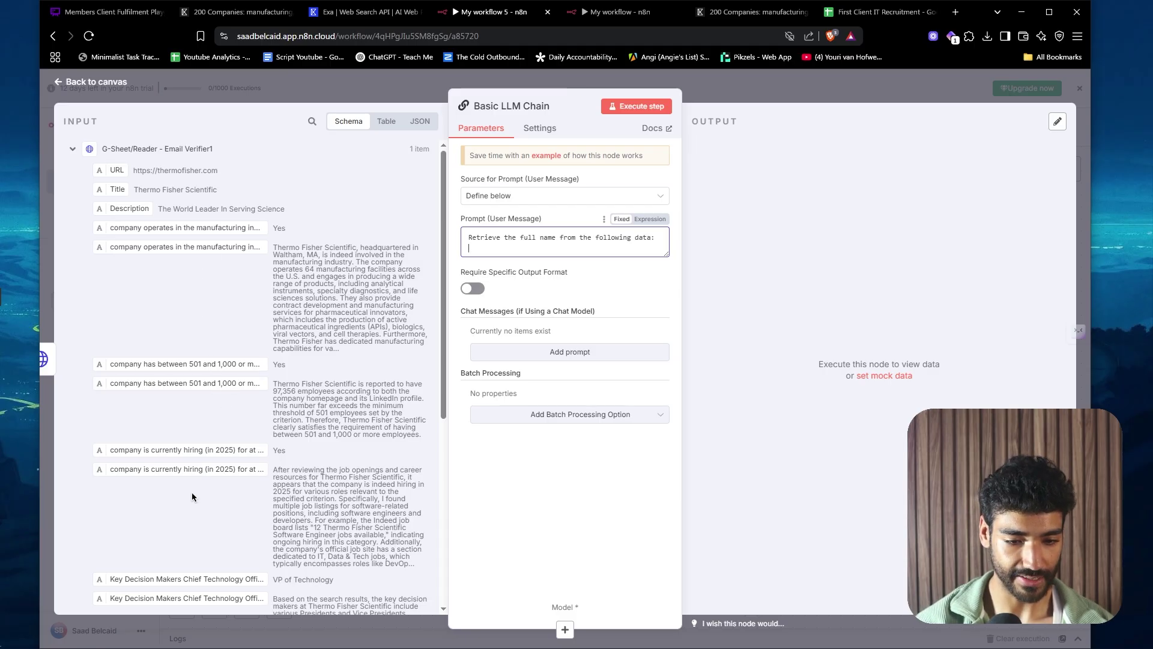
{"action": "scroll", "coordinate": [192, 496], "scroll_direction": "down", "scroll_amount": 3}
{"action": "left_click_drag", "start_coordinate": [213, 404], "coordinate": [481, 252]}
- Complete the prompt with "Instructions: Return only one full name", try executing the chain and return to the canvas
{"action": "key", "text": "Return"}
{"action": "key", "text": "Return"}
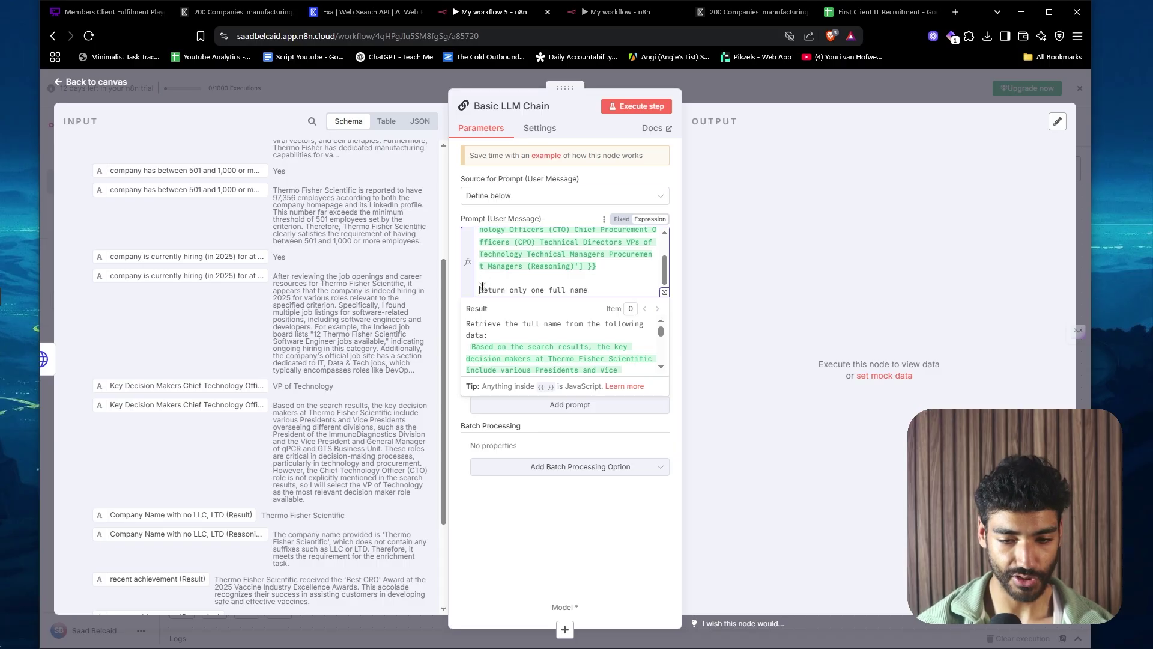
{"action": "type", "text": "Instruc"}
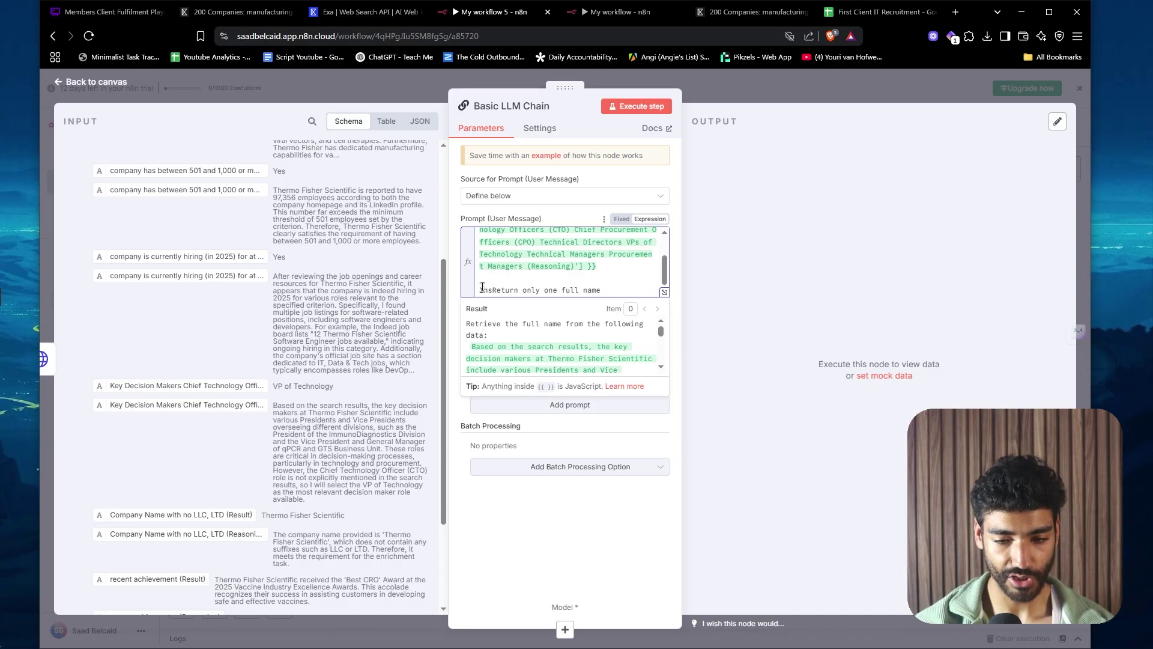
{"action": "type", "text": "tions:"}
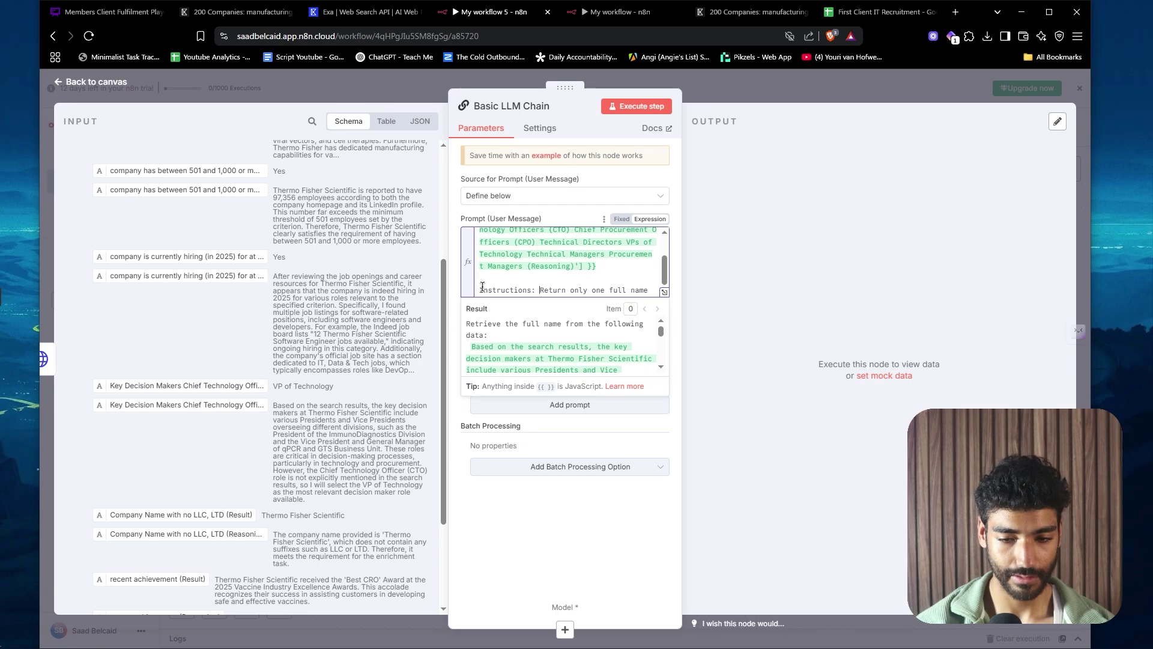
{"action": "key", "text": "End"}
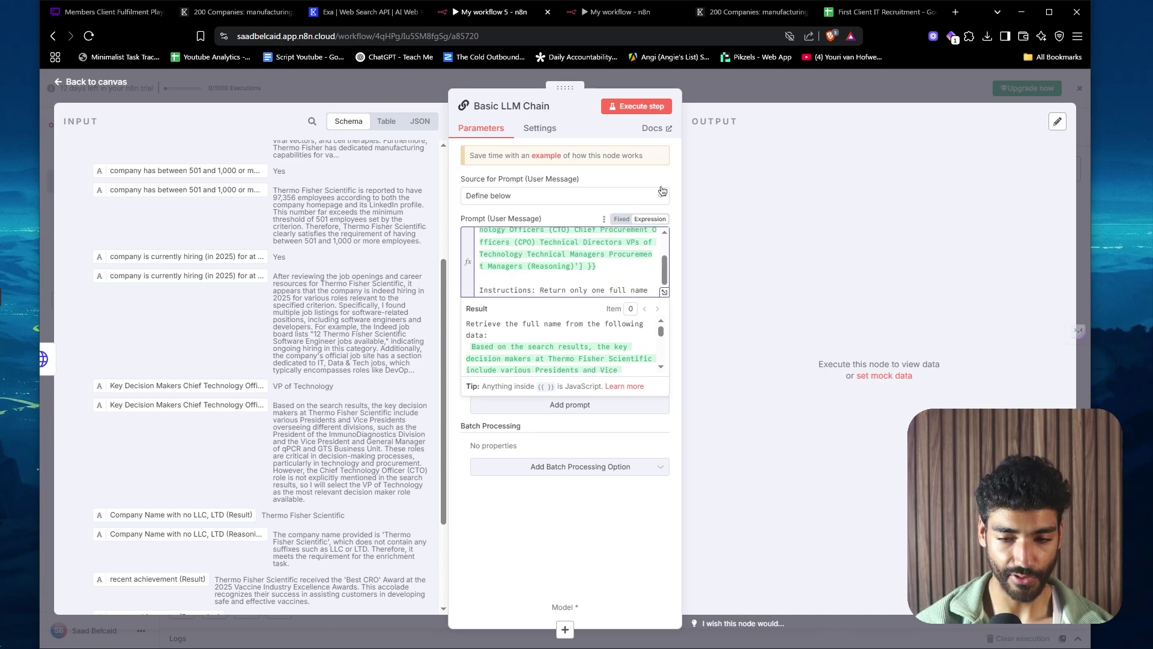
{"action": "left_click", "coordinate": [614, 111]}
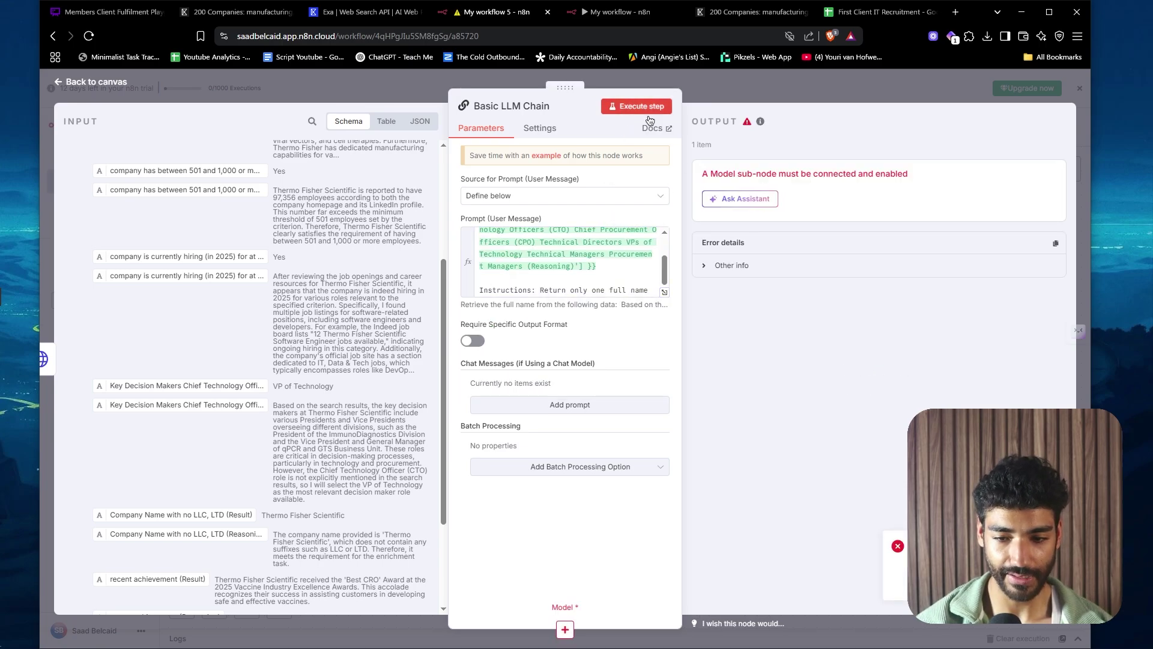
{"action": "key", "text": "Escape"}
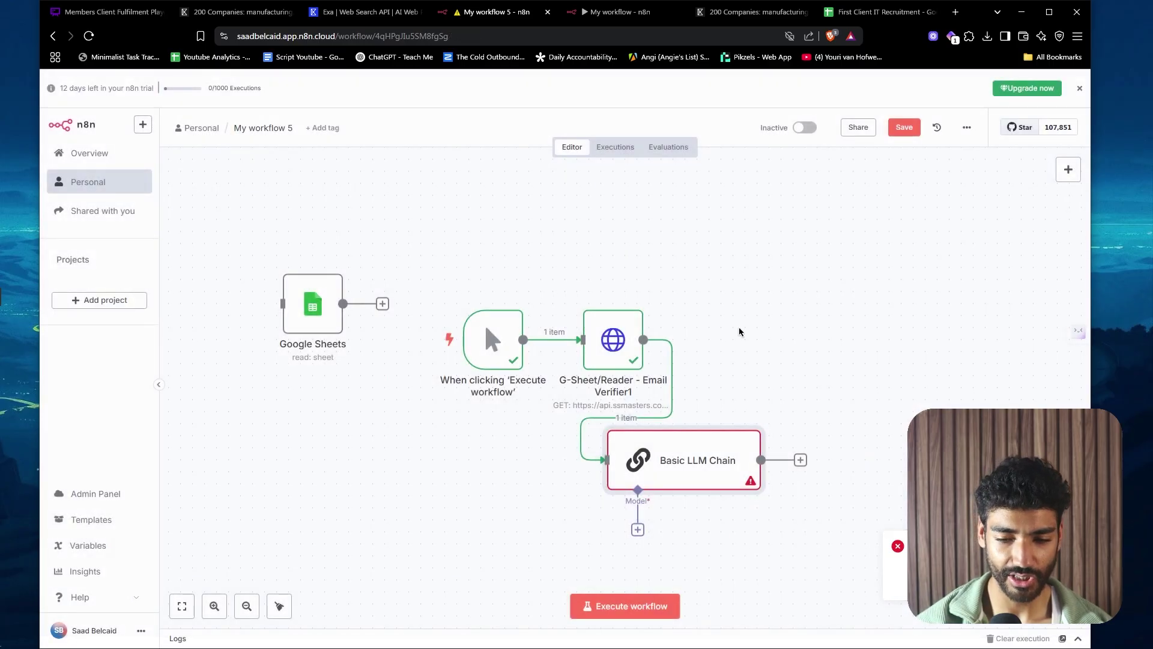
- Attach an Anthropic Chat Model to the Basic LLM Chain and select Claude Sonnet 3.7 as its model
{"action": "left_click", "coordinate": [637, 529]}
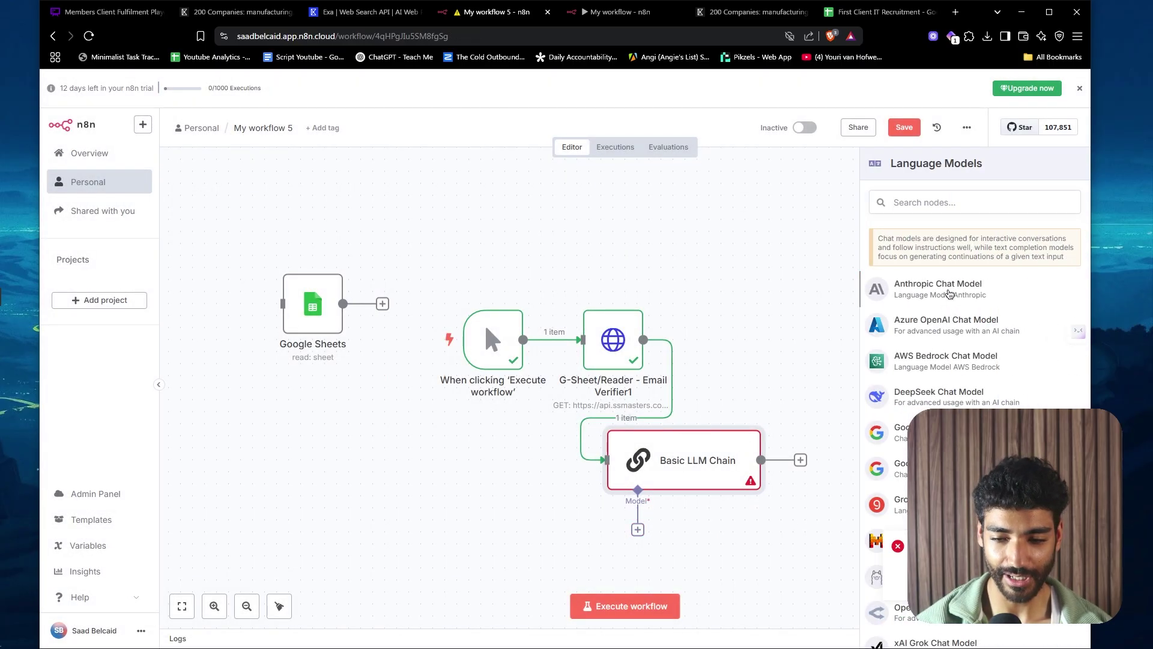
{"action": "left_click", "coordinate": [949, 293]}
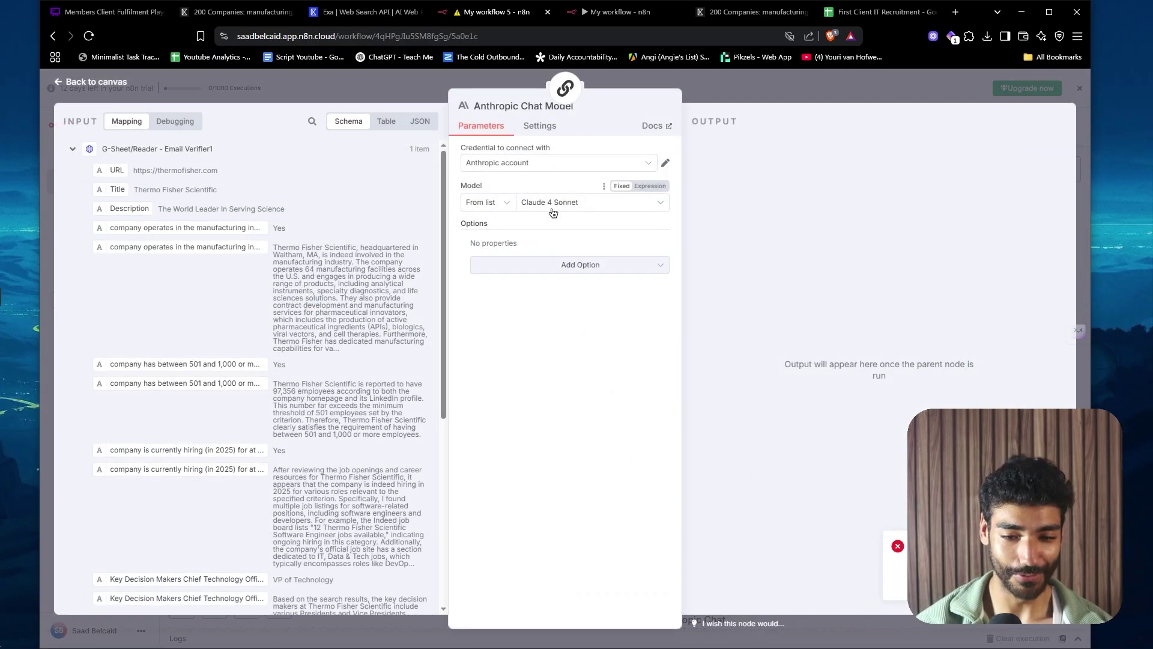
{"action": "left_click", "coordinate": [553, 204]}
{"action": "left_click", "coordinate": [535, 293]}
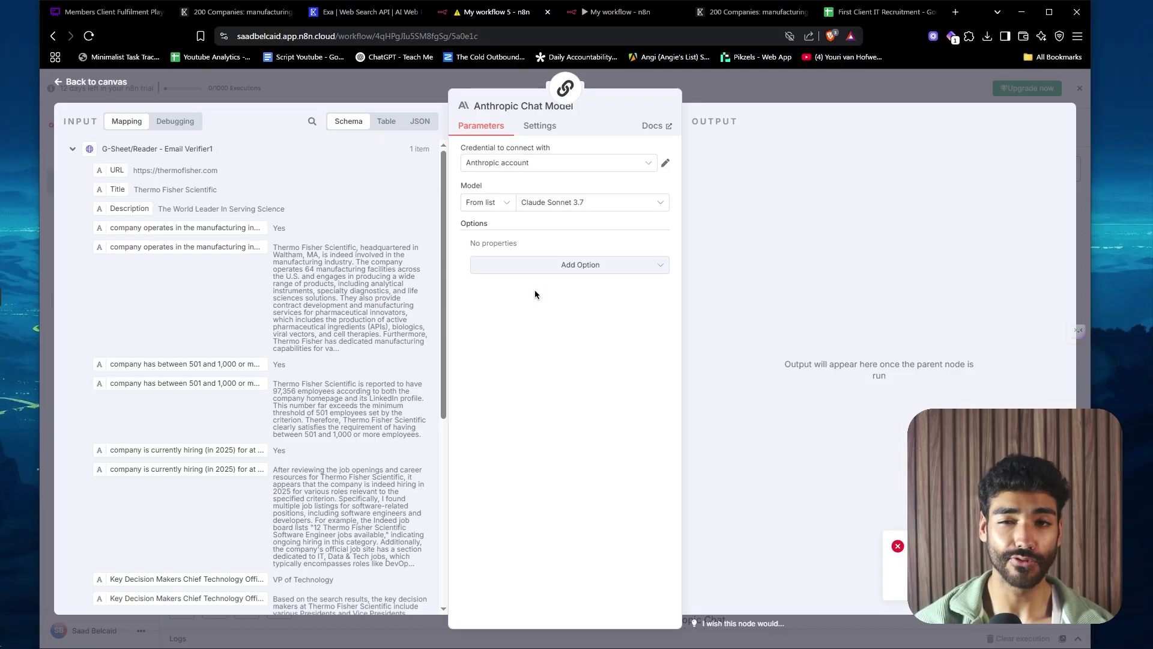
{"action": "key", "text": "Escape"}
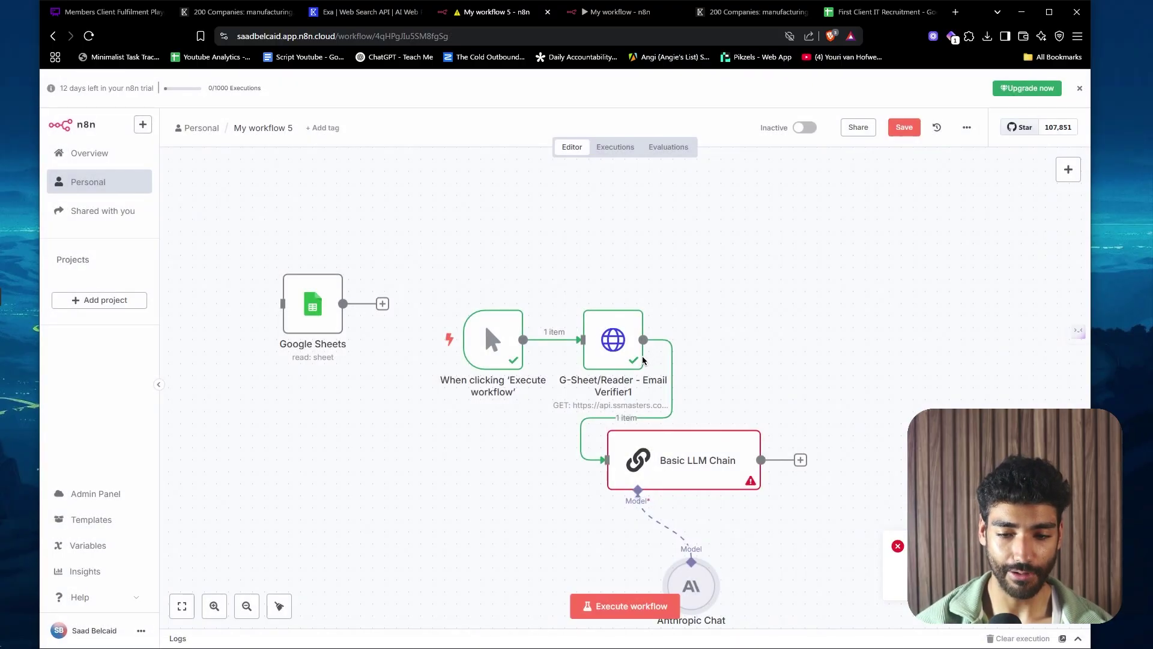
- Place the Basic LLM Chain in line with the G-Sheet/Reader node, execute it and check the name in its output
{"action": "left_click_drag", "start_coordinate": [681, 438], "coordinate": [839, 342]}
{"action": "double_click", "coordinate": [839, 343]}
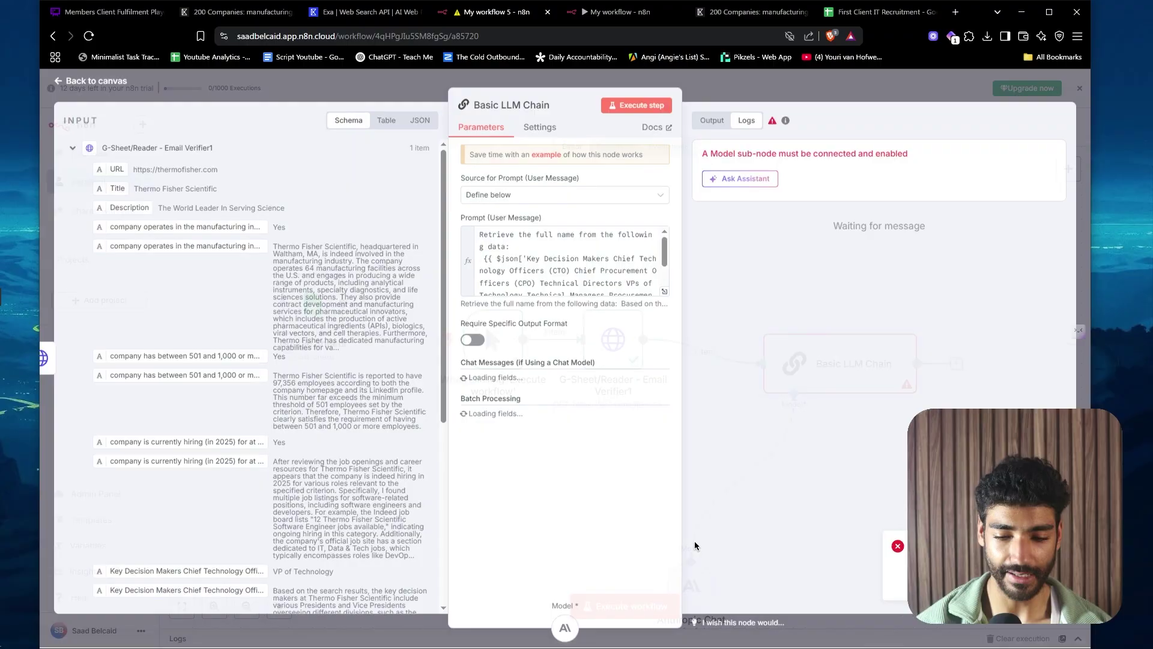
{"action": "left_click", "coordinate": [633, 106]}
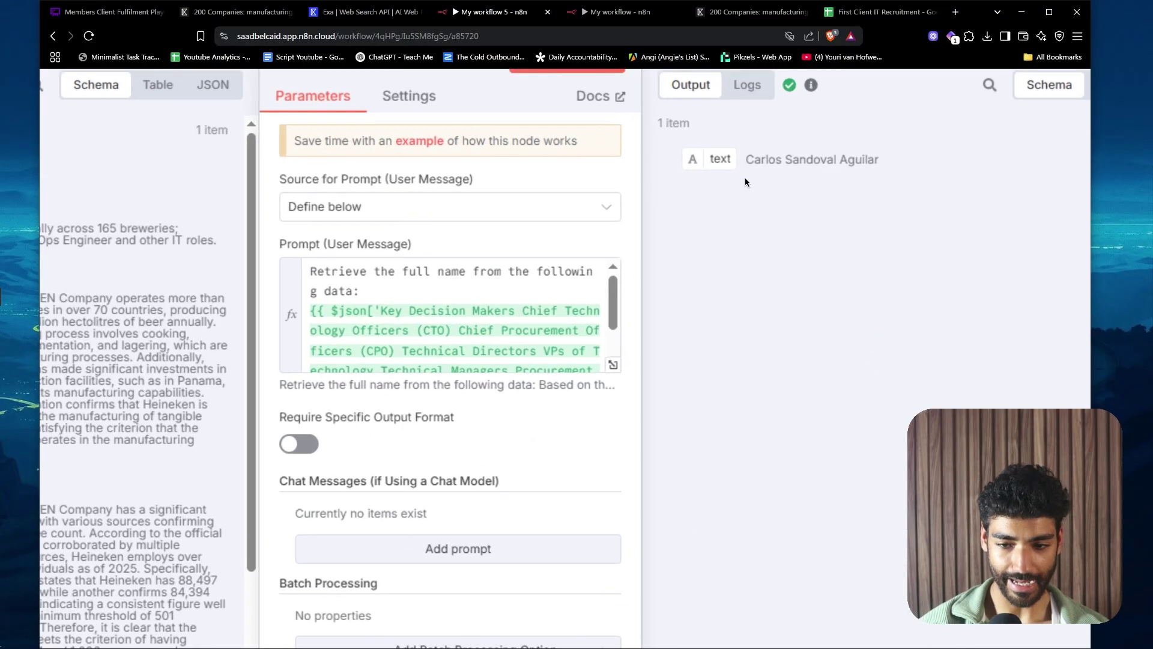
{"action": "left_click_drag", "start_coordinate": [744, 166], "coordinate": [928, 162]}
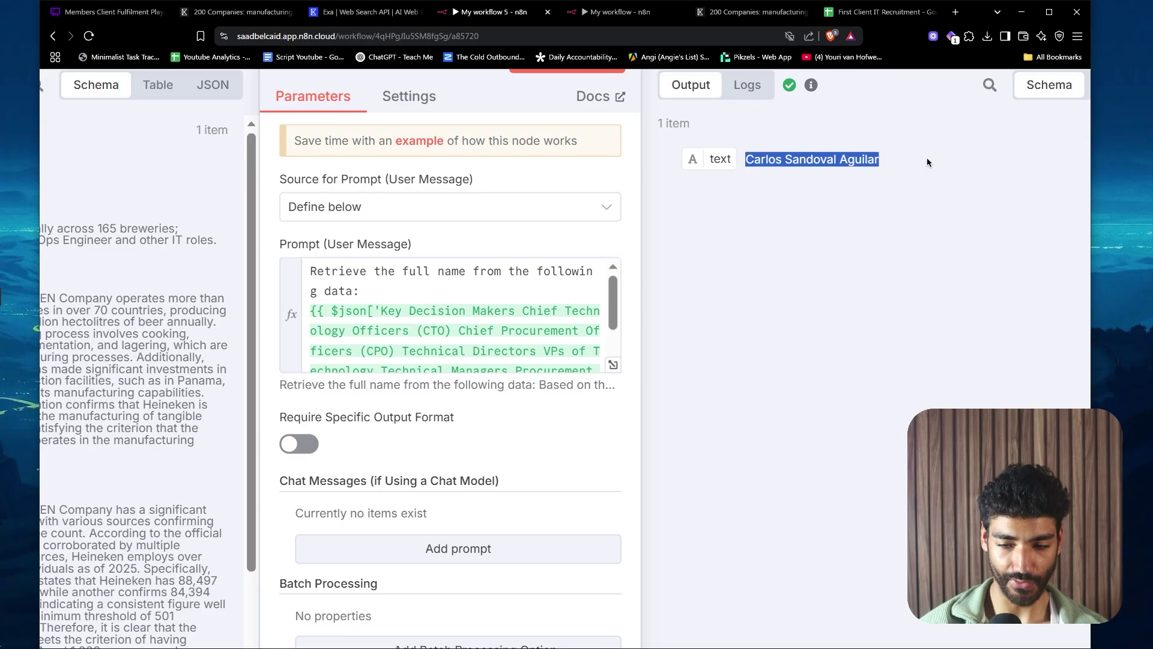
{"action": "key", "text": "ctrl+0"}
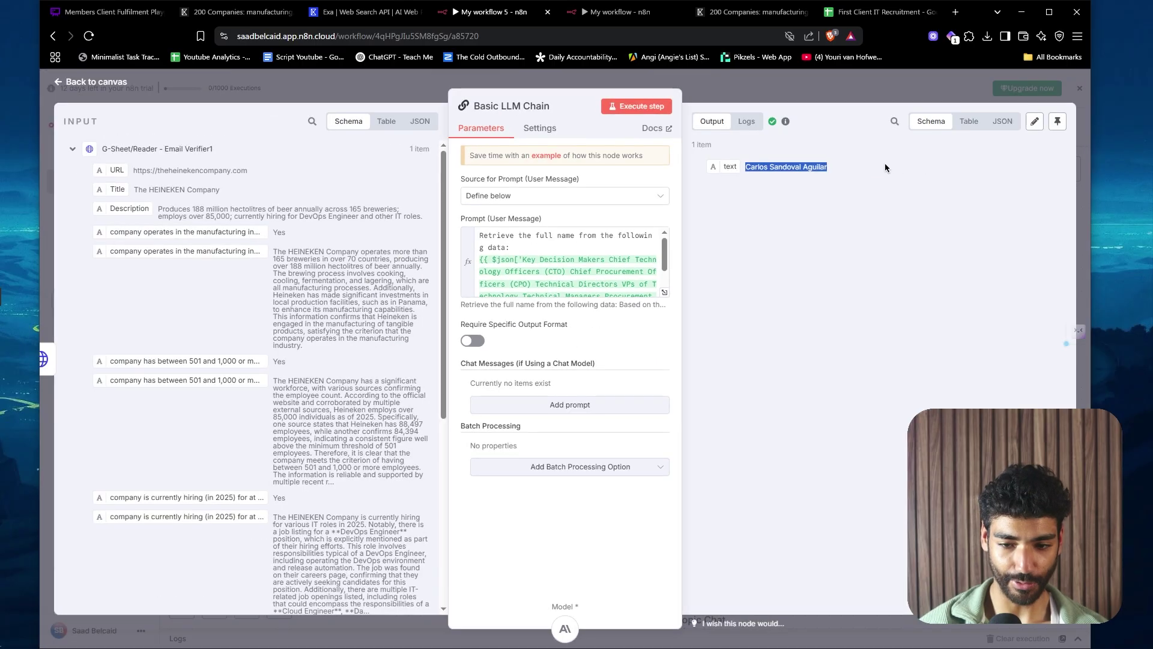
- Return to the canvas and add an HTTP Request node after the Basic LLM Chain
{"action": "left_click", "coordinate": [722, 89]}
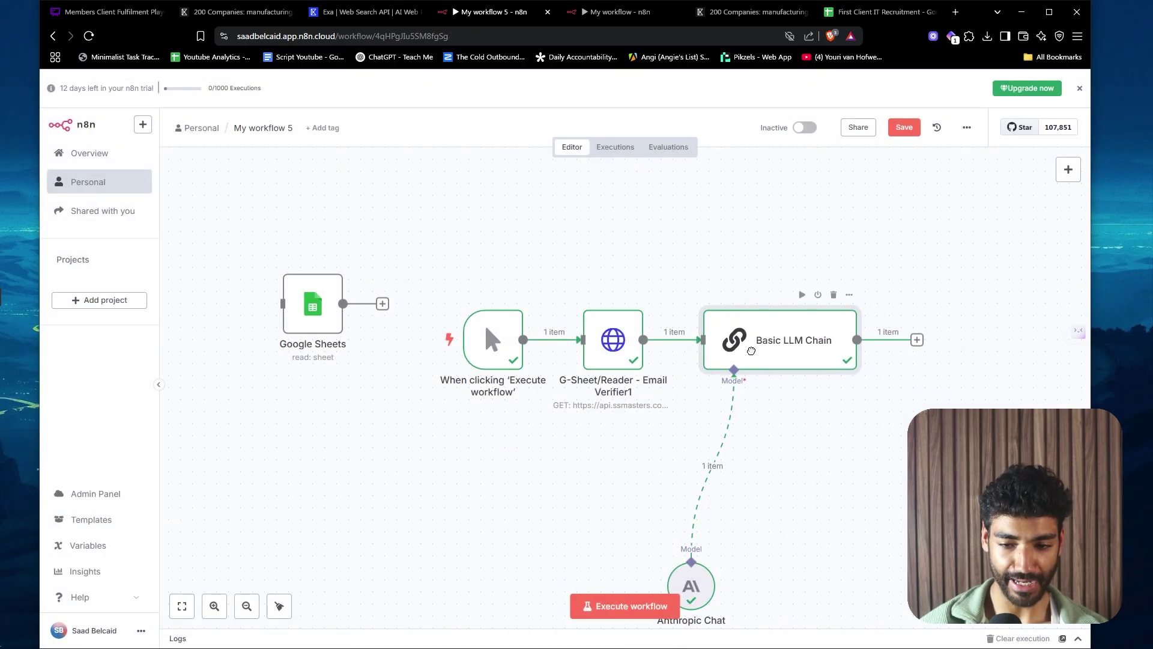
{"action": "left_click", "coordinate": [916, 340]}
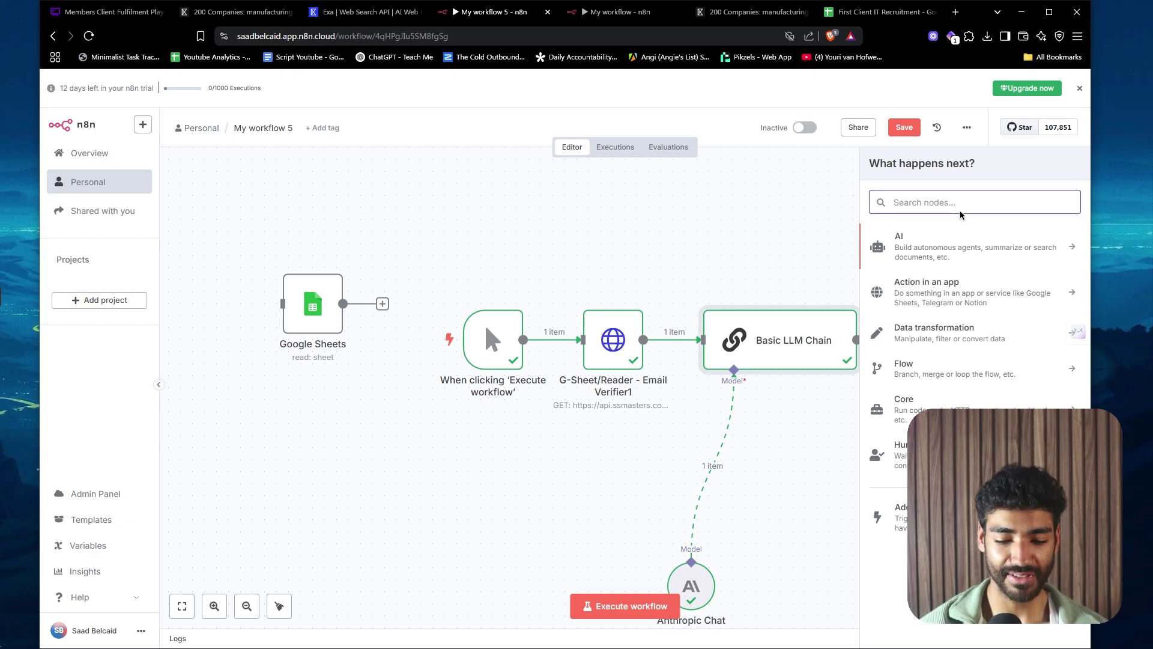
{"action": "type", "text": "htt"}
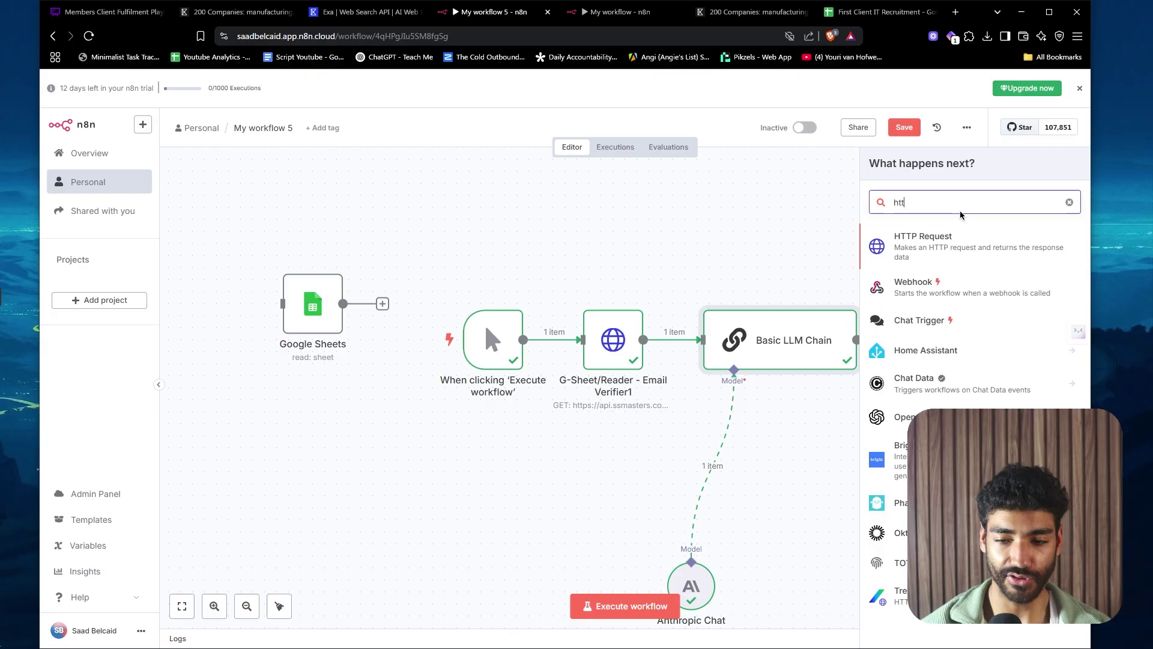
{"action": "left_click", "coordinate": [948, 256]}
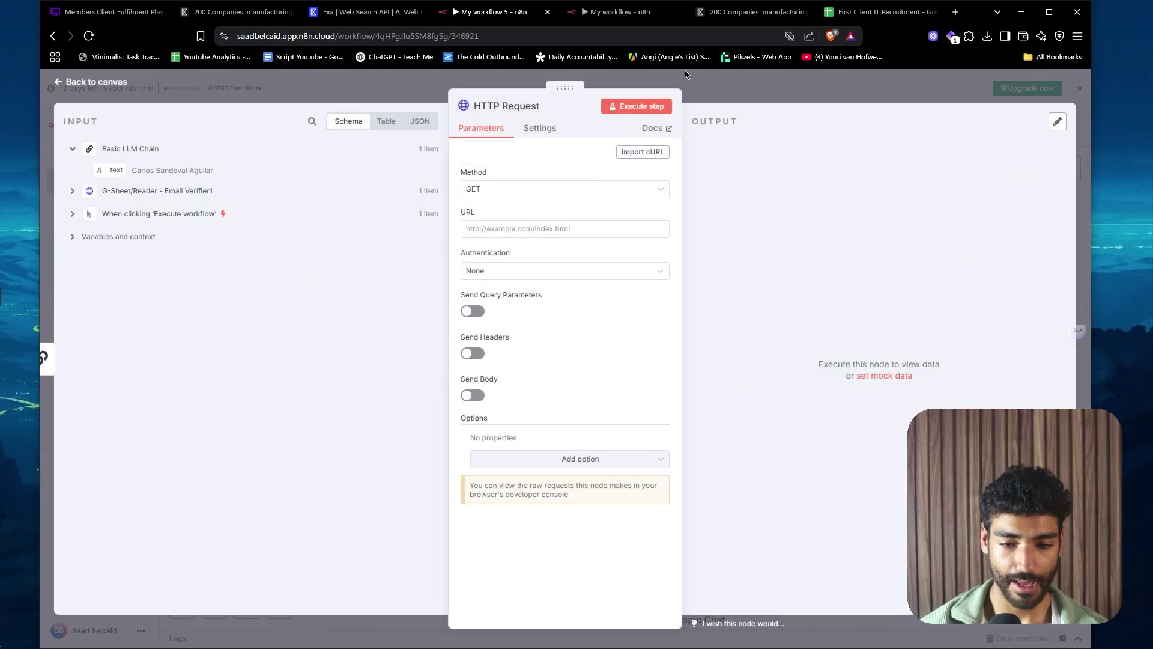
- Open anymailfinder.com in a new browser tab and review its monthly plan pricing
{"action": "key", "text": "ctrl+t"}
{"action": "type", "text": "anymailfinder.com"}
{"action": "key", "text": "Return"}
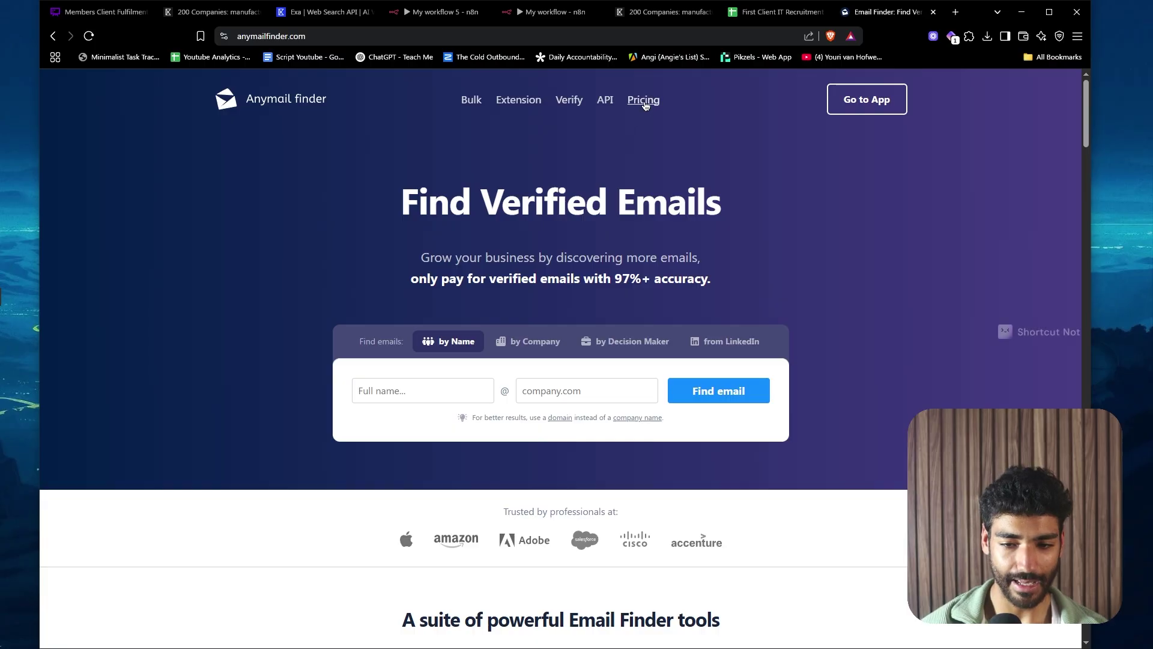
{"action": "left_click", "coordinate": [643, 100]}
{"action": "scroll", "coordinate": [481, 445], "scroll_direction": "down", "scroll_amount": 1}
{"action": "left_click", "coordinate": [457, 210]}
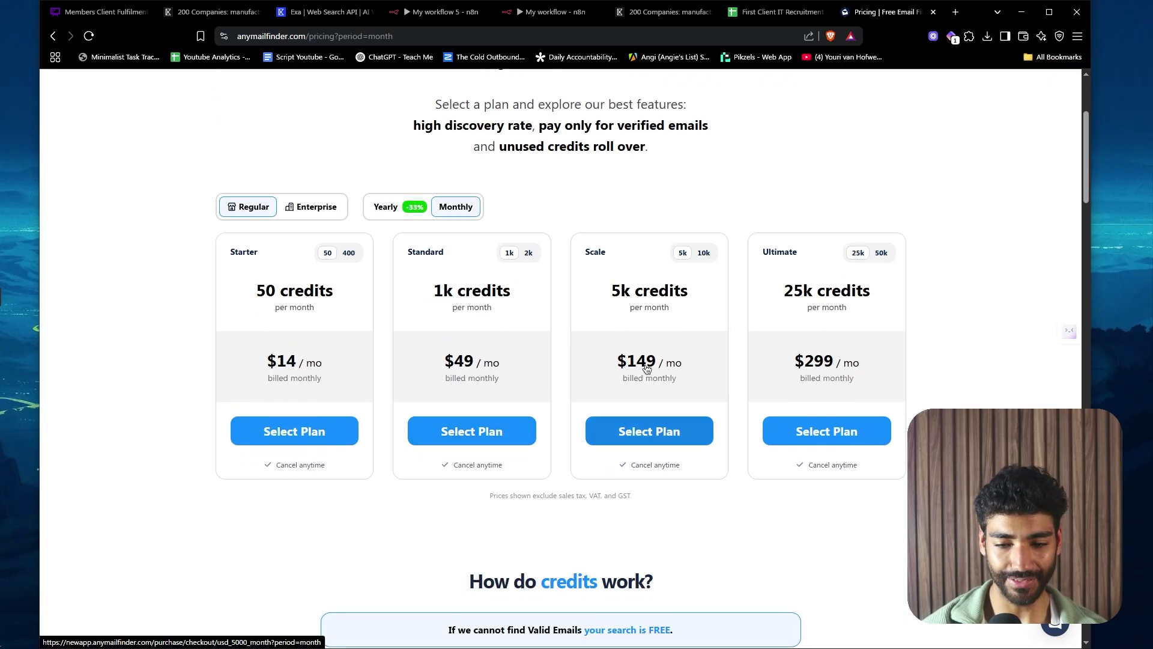
{"action": "scroll", "coordinate": [647, 368], "scroll_direction": "up", "scroll_amount": 3}
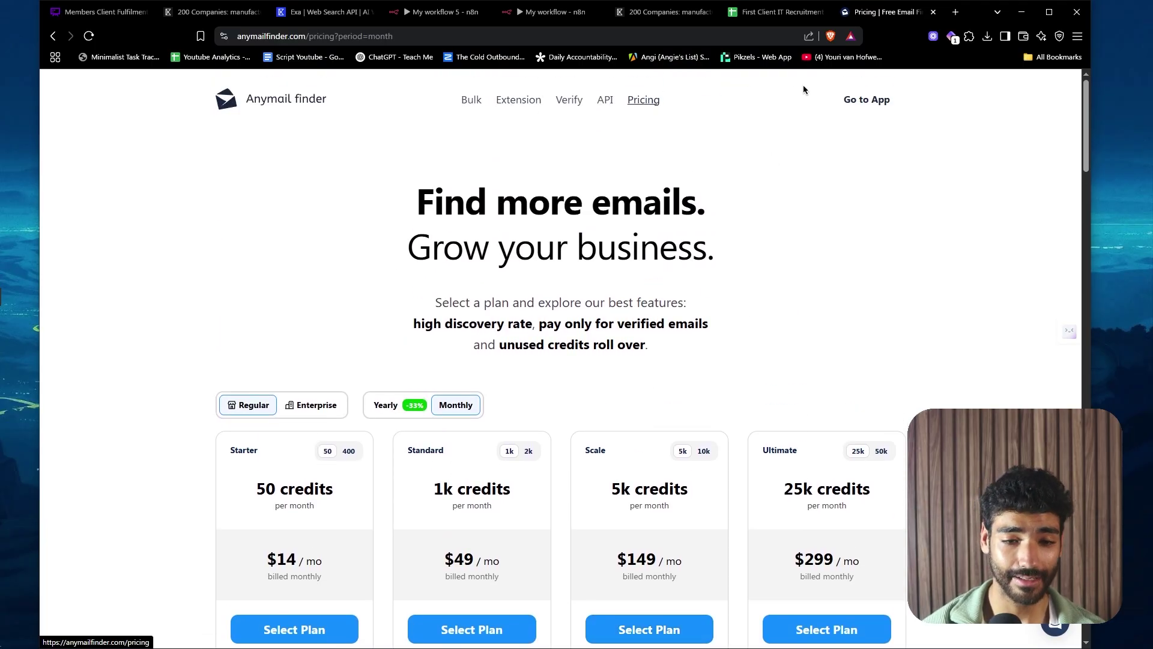
- Open Anymail Finder's API documentation for Find a Person's Email and copy the endpoint URL from the cURL example
{"action": "left_click", "coordinate": [853, 100]}
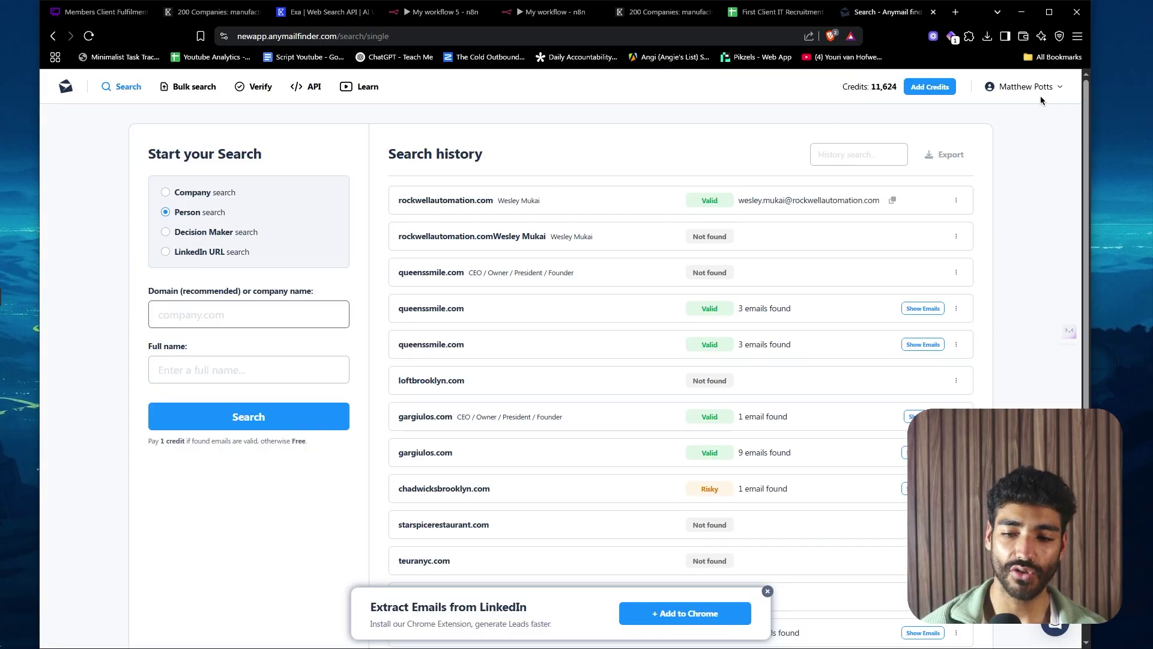
{"action": "left_click", "coordinate": [311, 85]}
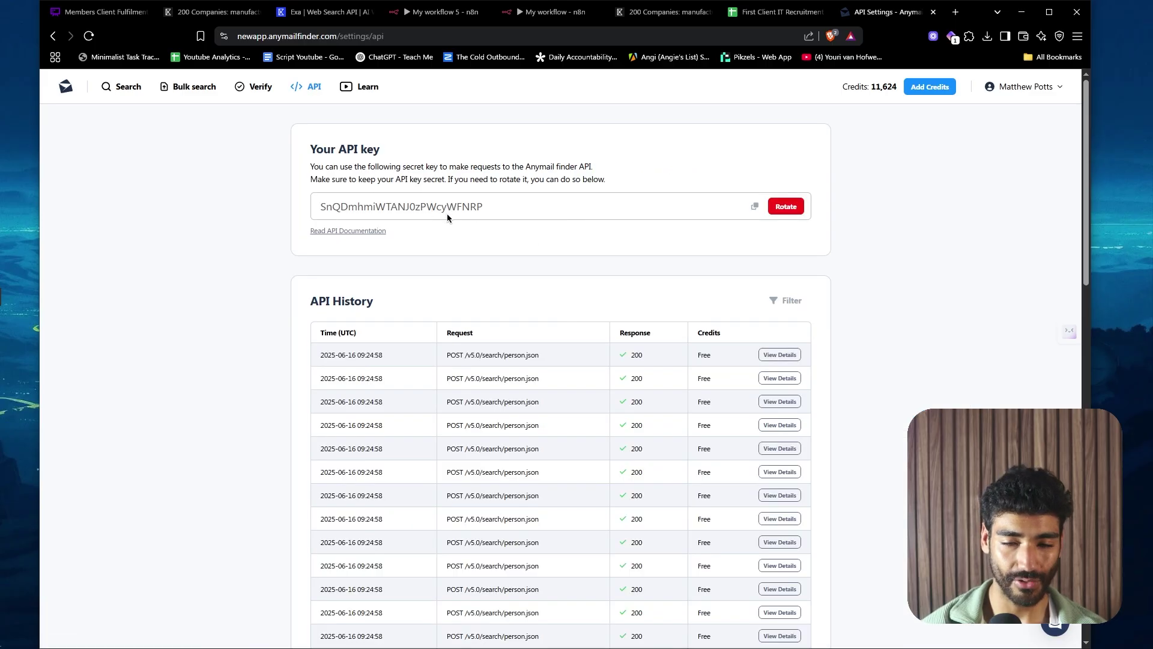
{"action": "left_click", "coordinate": [344, 237]}
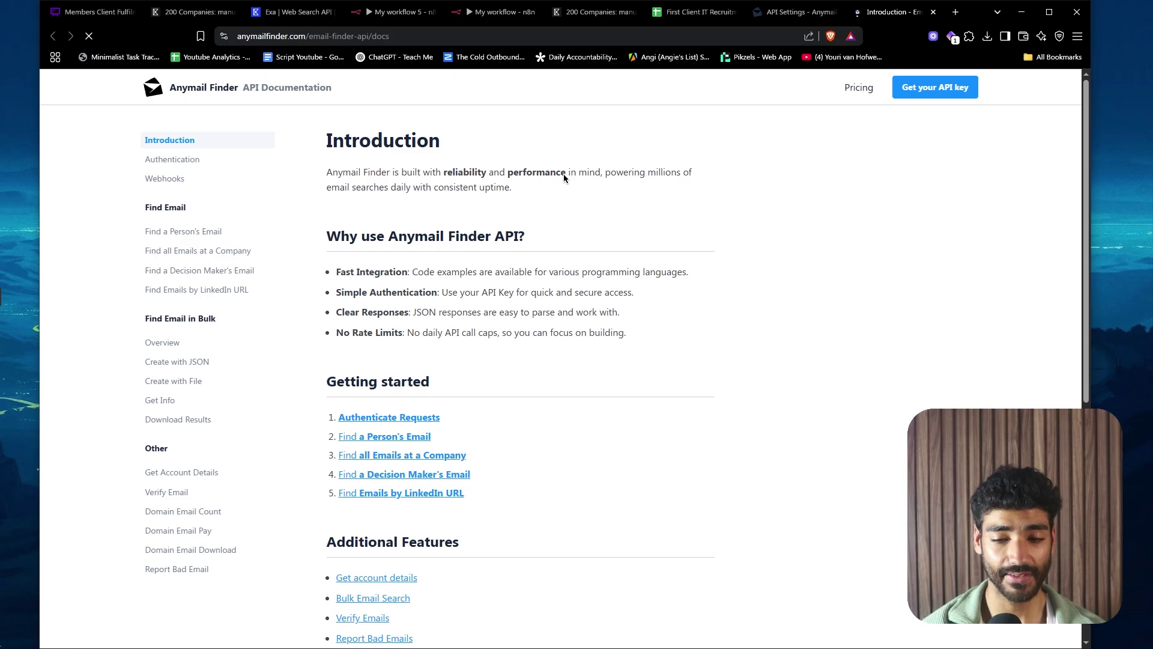
{"action": "left_click", "coordinate": [207, 233]}
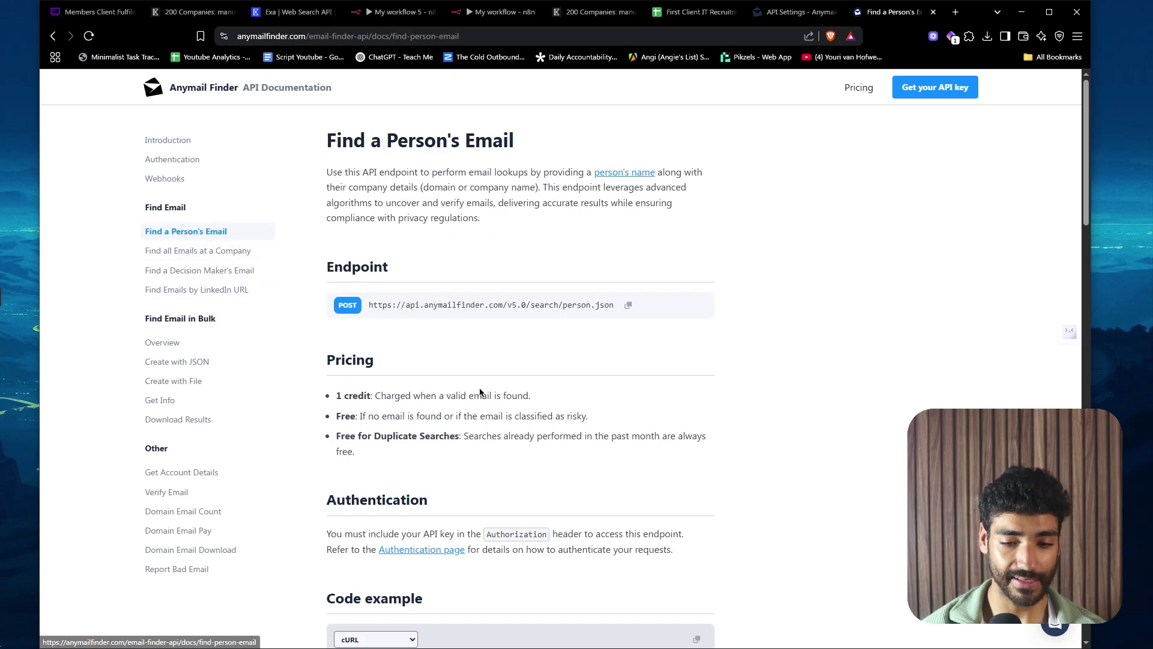
{"action": "scroll", "coordinate": [480, 384], "scroll_direction": "down", "scroll_amount": 5}
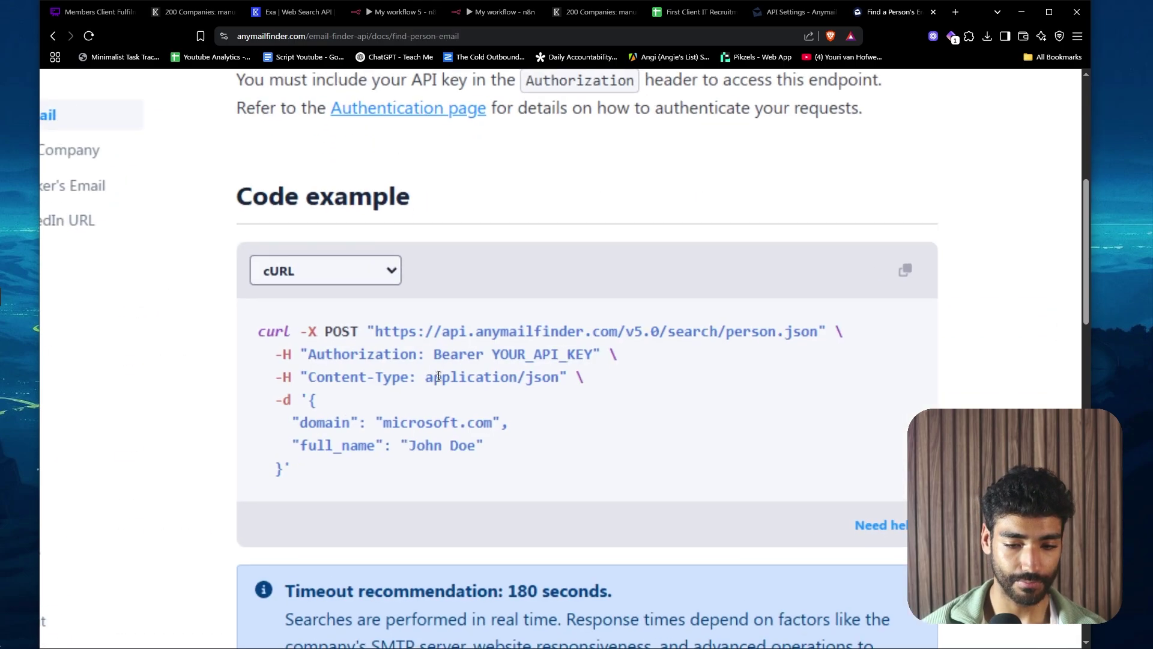
{"action": "left_click_drag", "start_coordinate": [376, 327], "coordinate": [820, 332]}
{"action": "key", "text": "ctrl+c"}
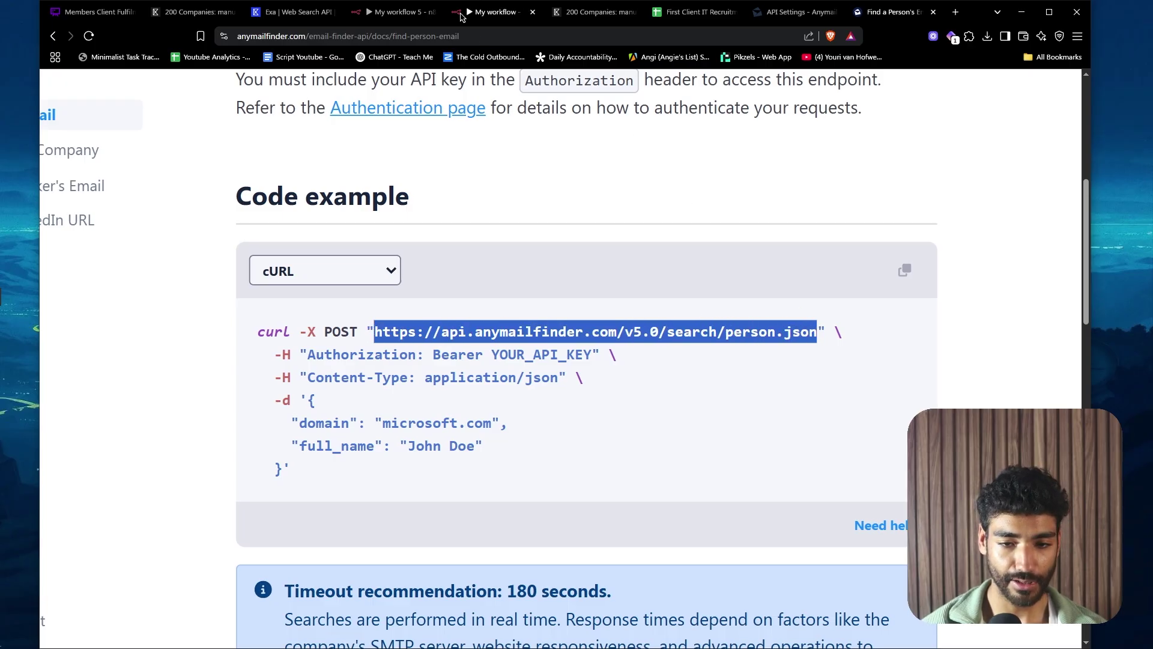
- Close the separate My workflow browser tab without saving and return to My workflow 5
{"action": "left_click", "coordinate": [396, 12]}
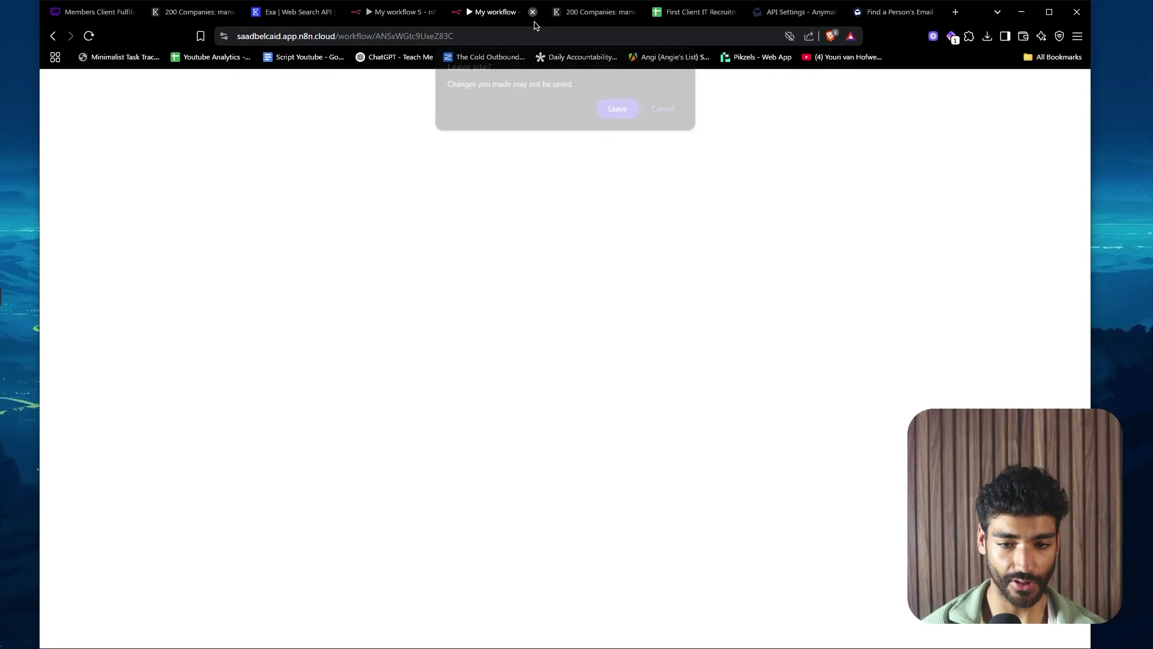
{"action": "left_click", "coordinate": [542, 13]}
{"action": "key", "text": "Return"}
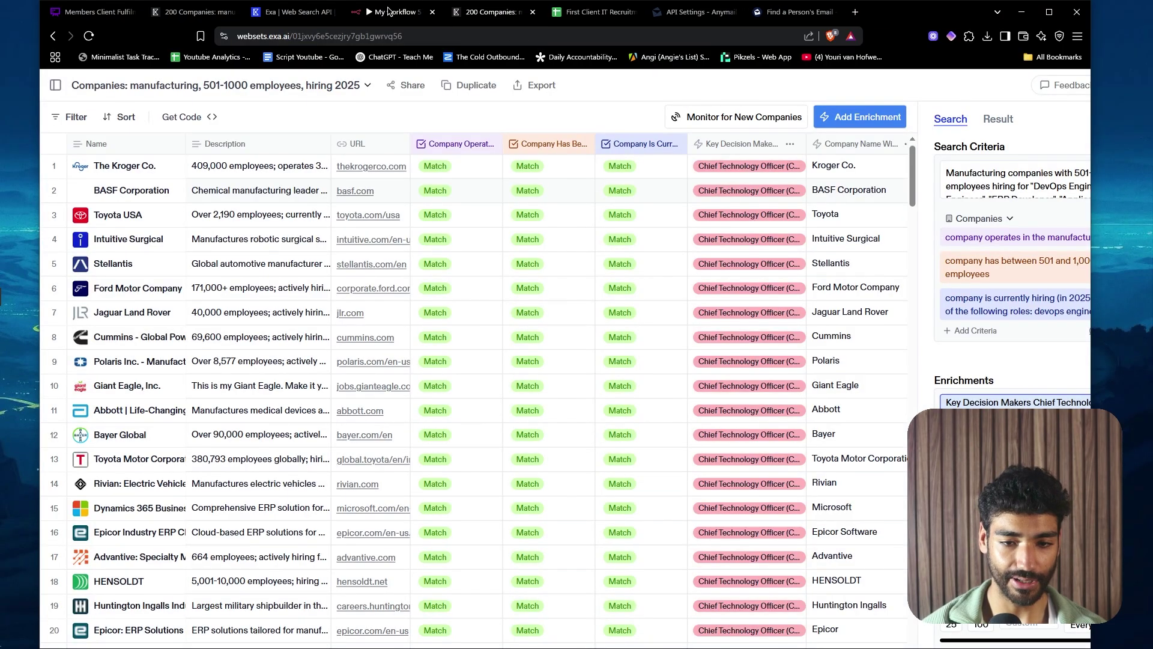
{"action": "left_click", "coordinate": [402, 12]}
{"action": "left_click", "coordinate": [487, 191]}
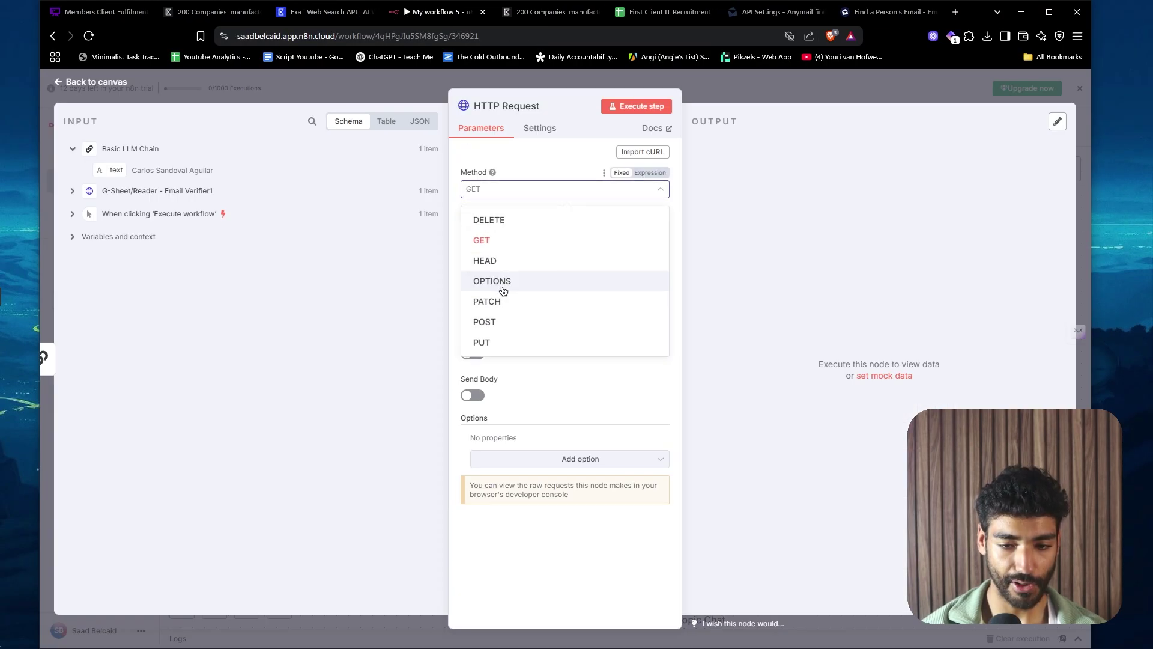
{"action": "left_click", "coordinate": [496, 321]}
{"action": "left_click", "coordinate": [486, 233]}
{"action": "key", "text": "ctrl+v"}
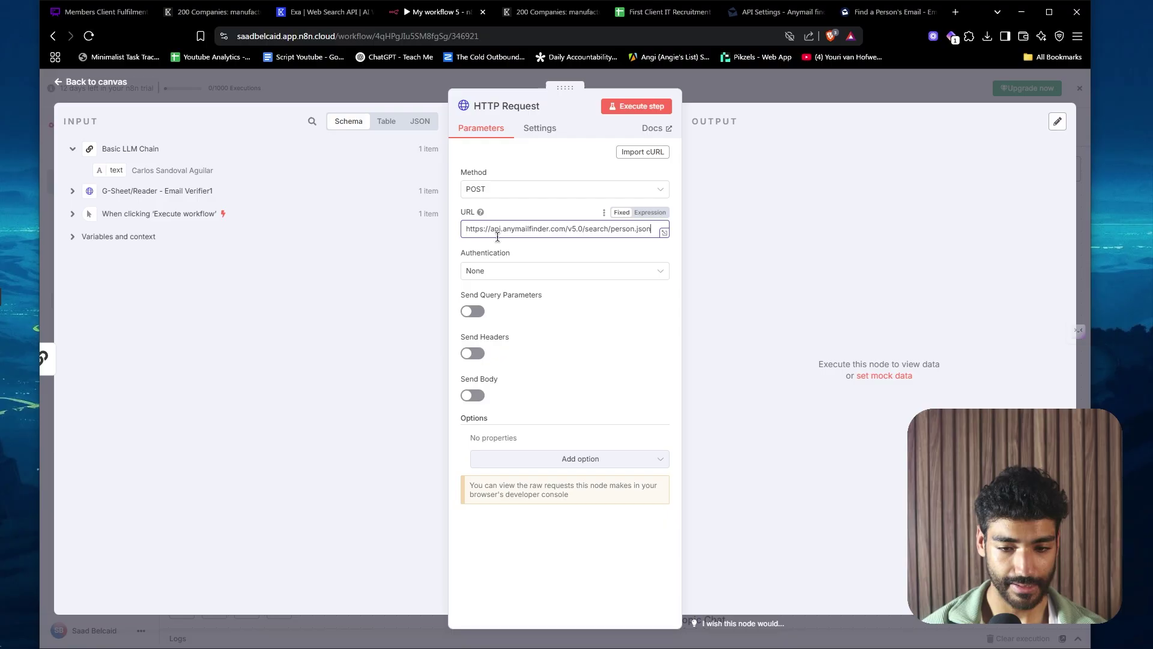
- Set the request's authentication to Generic Credential Type with Bearer Auth
{"action": "left_click", "coordinate": [486, 279]}
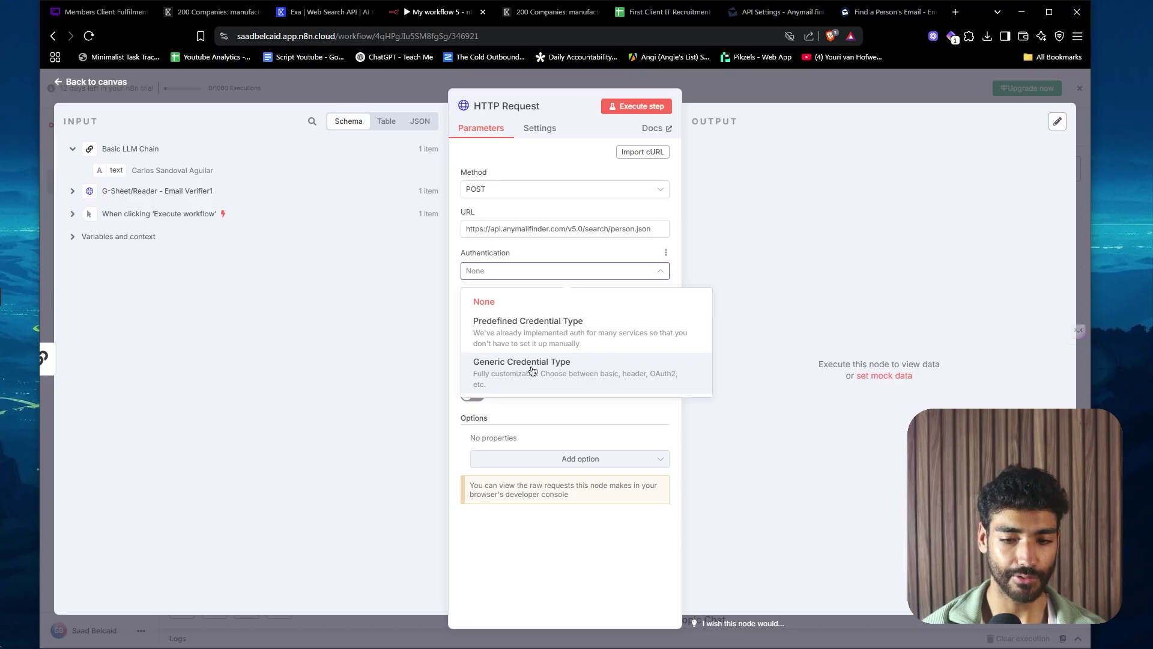
{"action": "left_click", "coordinate": [531, 371]}
{"action": "left_click", "coordinate": [523, 311]}
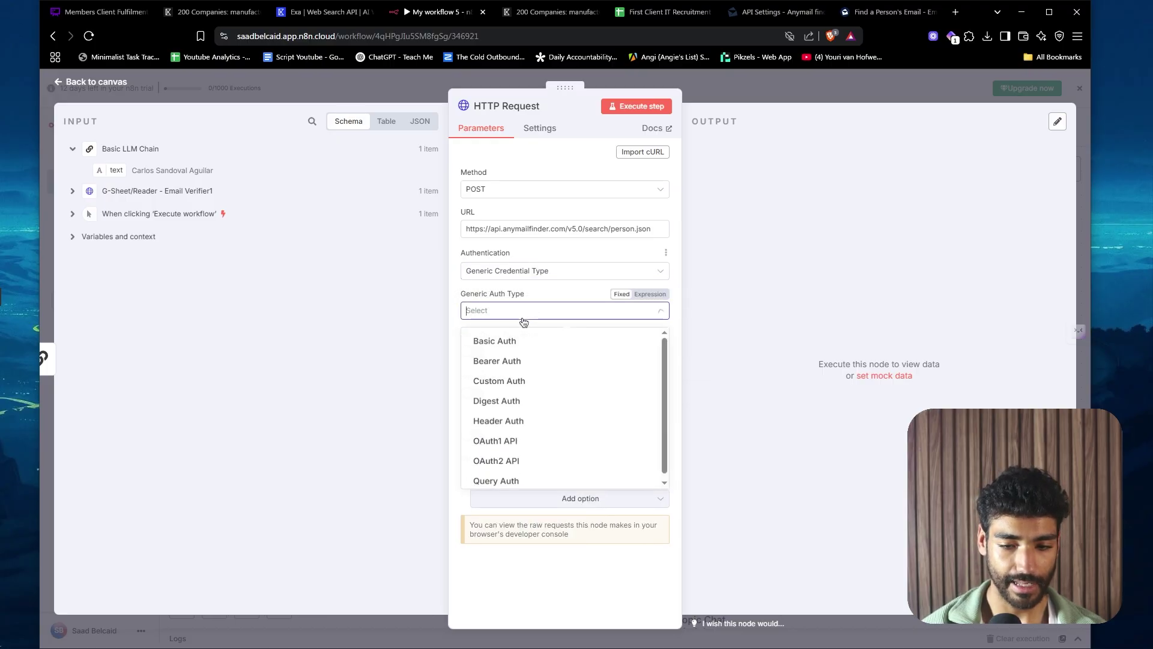
{"action": "left_click", "coordinate": [508, 362]}
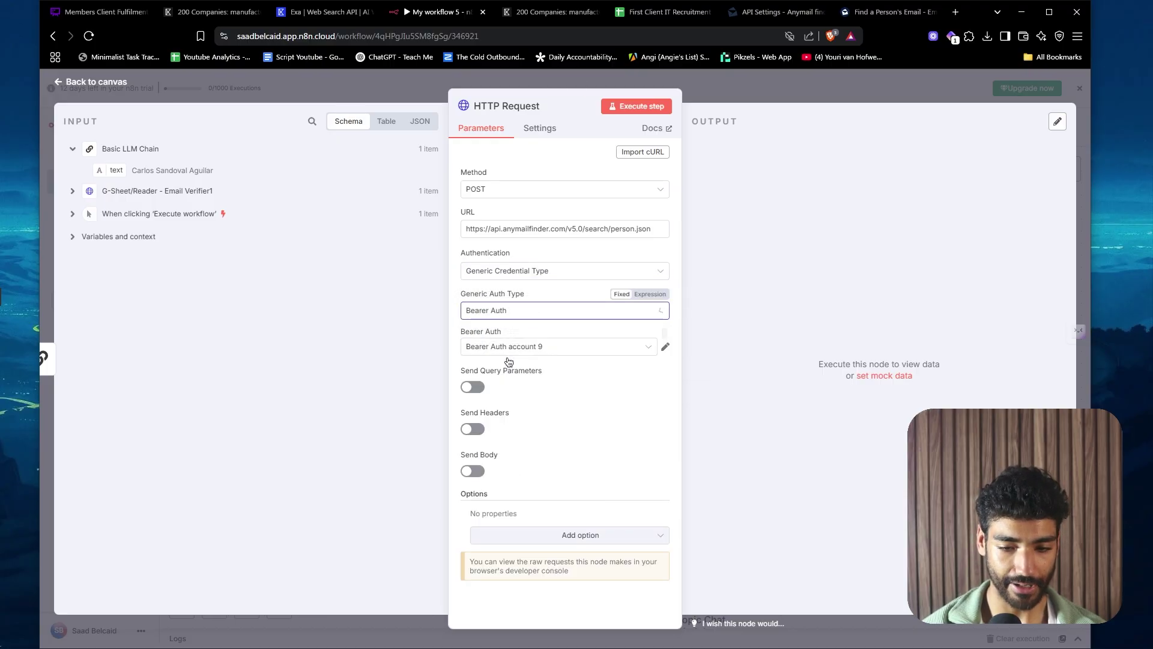
- Create a new Bearer Auth credential, paste the Anymail Finder API key as the Bearer Token and save it
{"action": "left_click", "coordinate": [656, 348]}
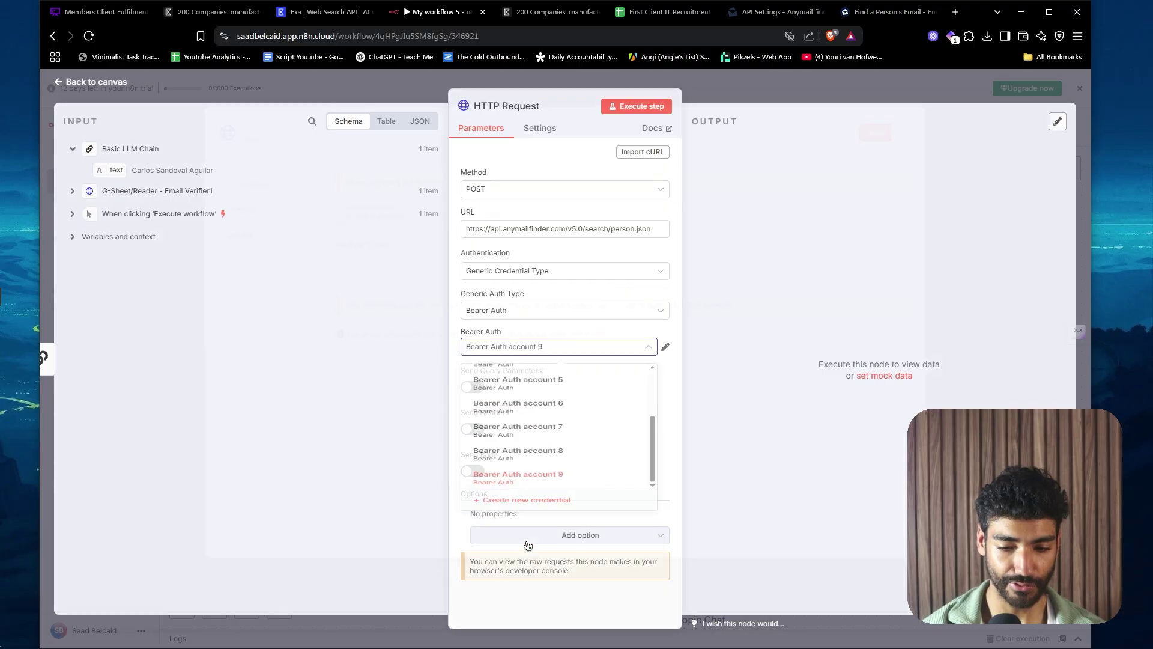
{"action": "left_click", "coordinate": [527, 499]}
{"action": "left_click", "coordinate": [774, 11]}
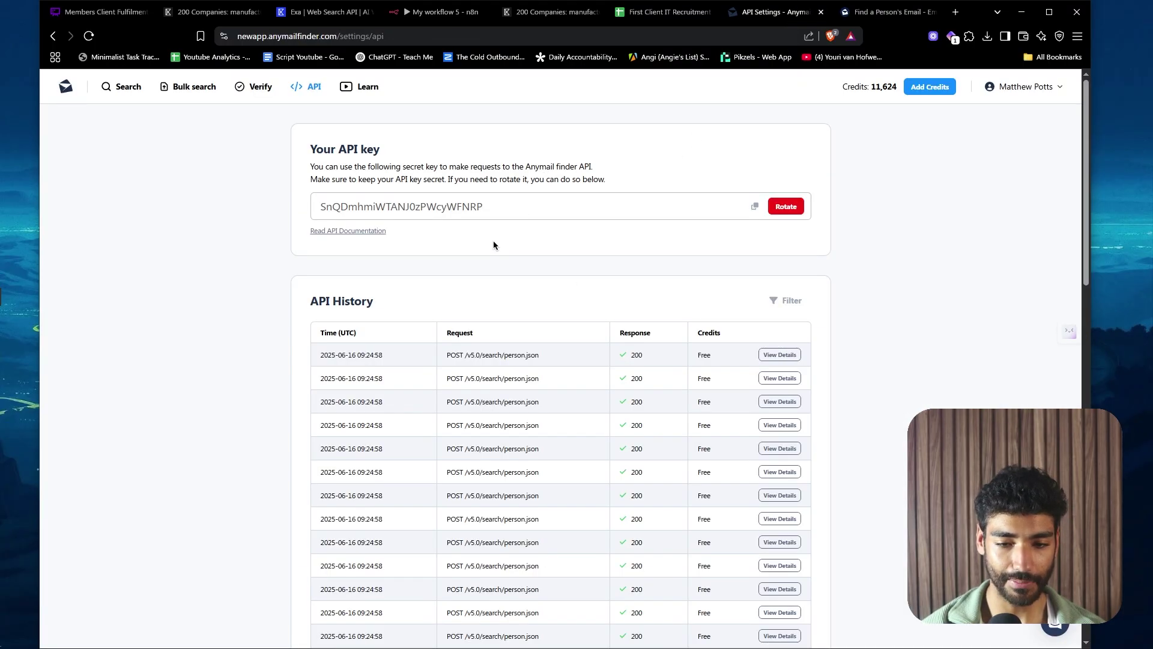
{"action": "double_click", "coordinate": [481, 214]}
{"action": "left_click", "coordinate": [445, 11]}
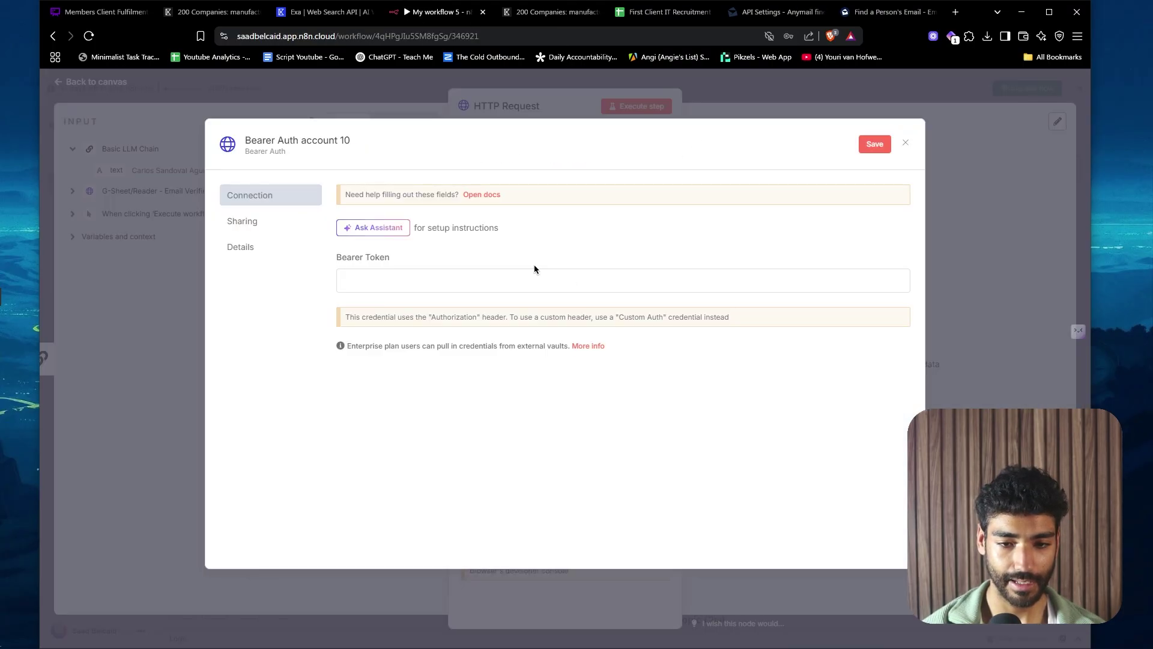
{"action": "left_click", "coordinate": [539, 287]}
{"action": "key", "text": "ctrl+v"}
{"action": "left_click", "coordinate": [874, 146]}
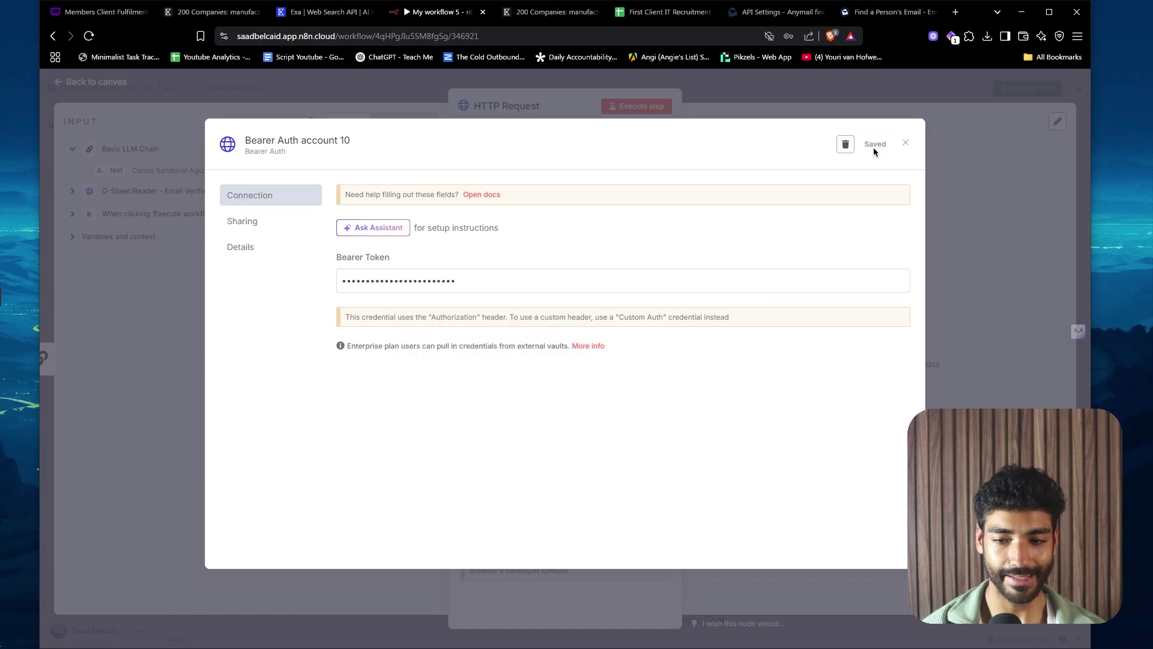
{"action": "key", "text": "Escape"}
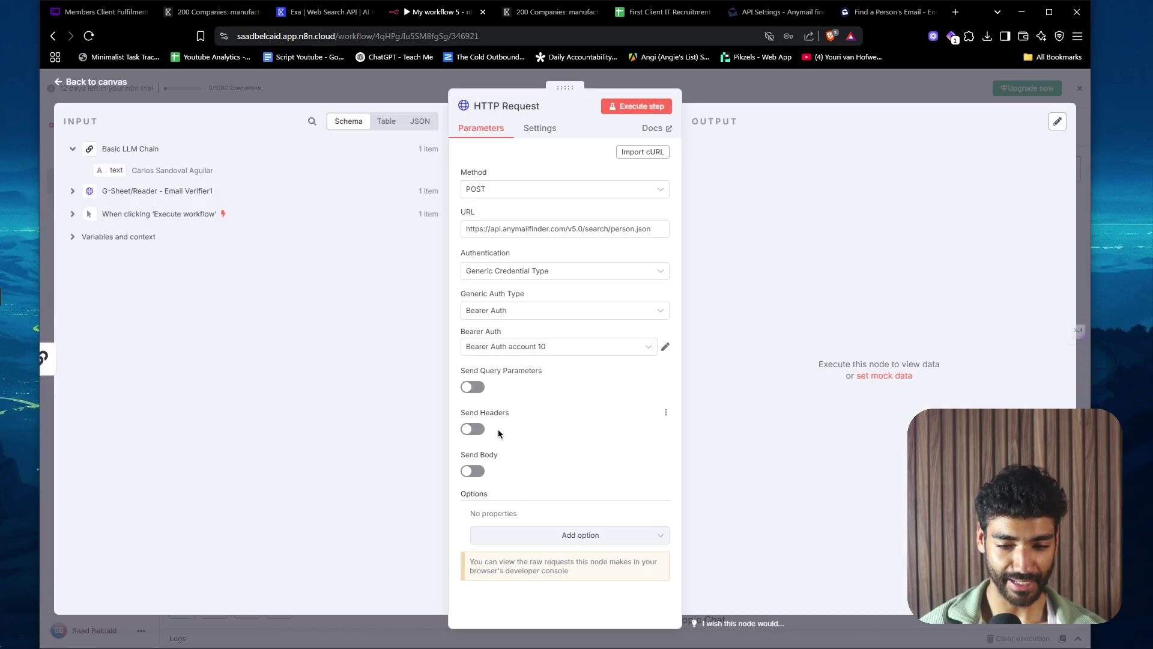
- Enable sending a body in the HTTP Request and specify it using JSON
{"action": "left_click", "coordinate": [473, 470]}
{"action": "scroll", "coordinate": [516, 404], "scroll_direction": "down", "scroll_amount": 3}
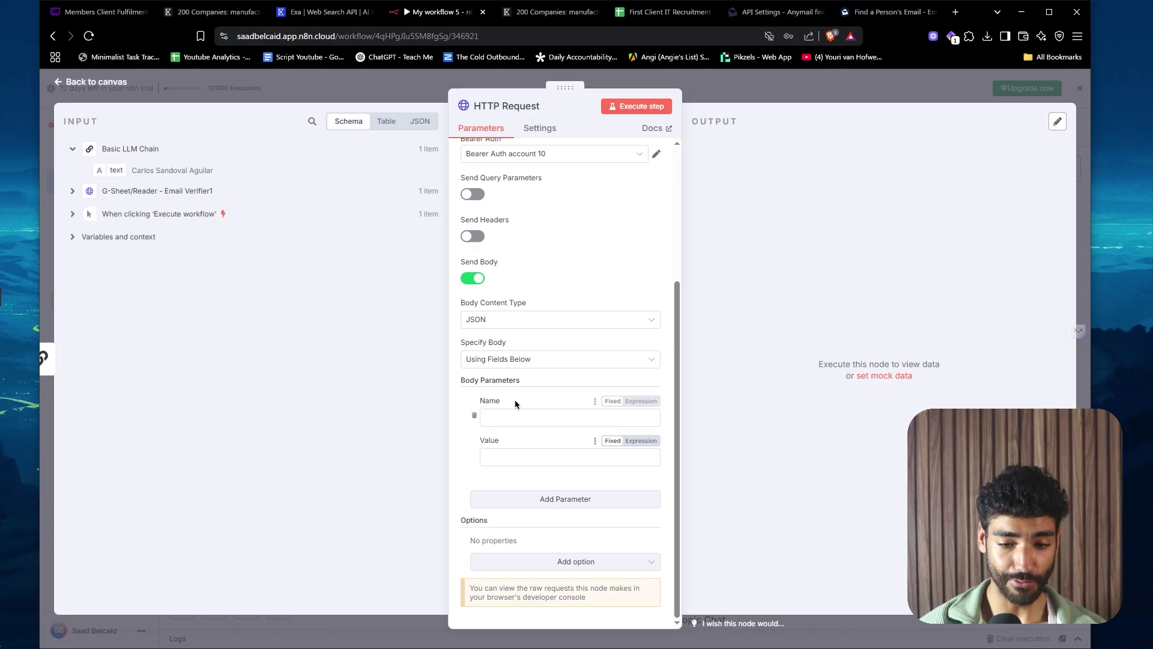
{"action": "left_click", "coordinate": [515, 359]}
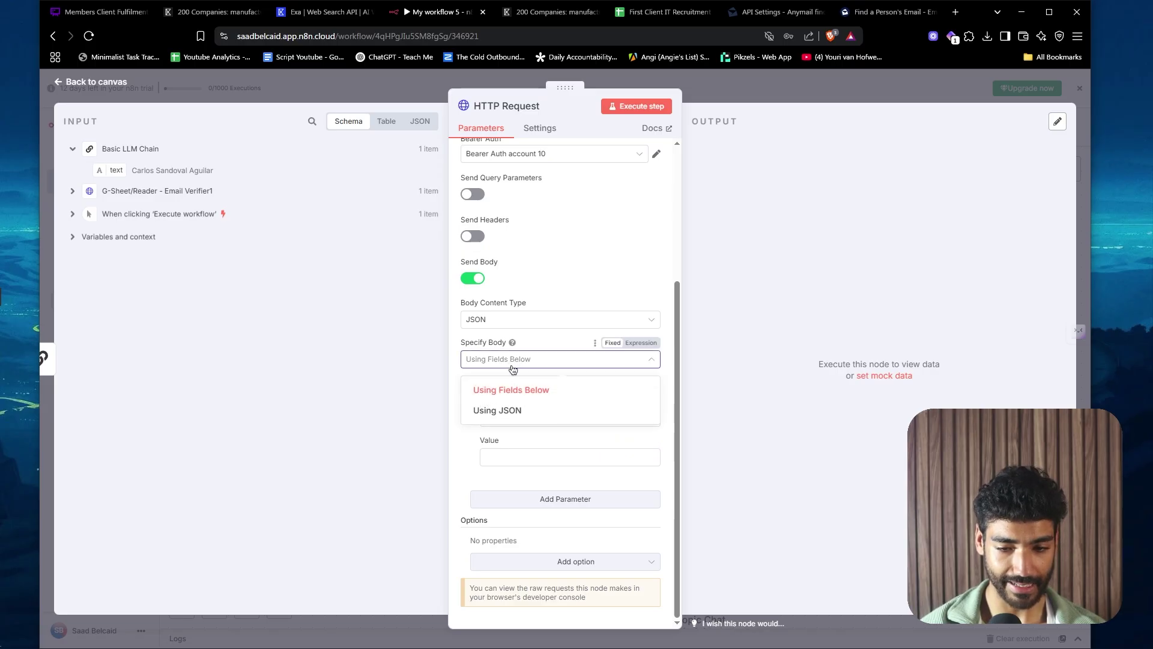
{"action": "left_click", "coordinate": [510, 409]}
- Copy the example JSON body with domain and full_name from the API documentation into the request's JSON field
{"action": "left_click", "coordinate": [859, 10]}
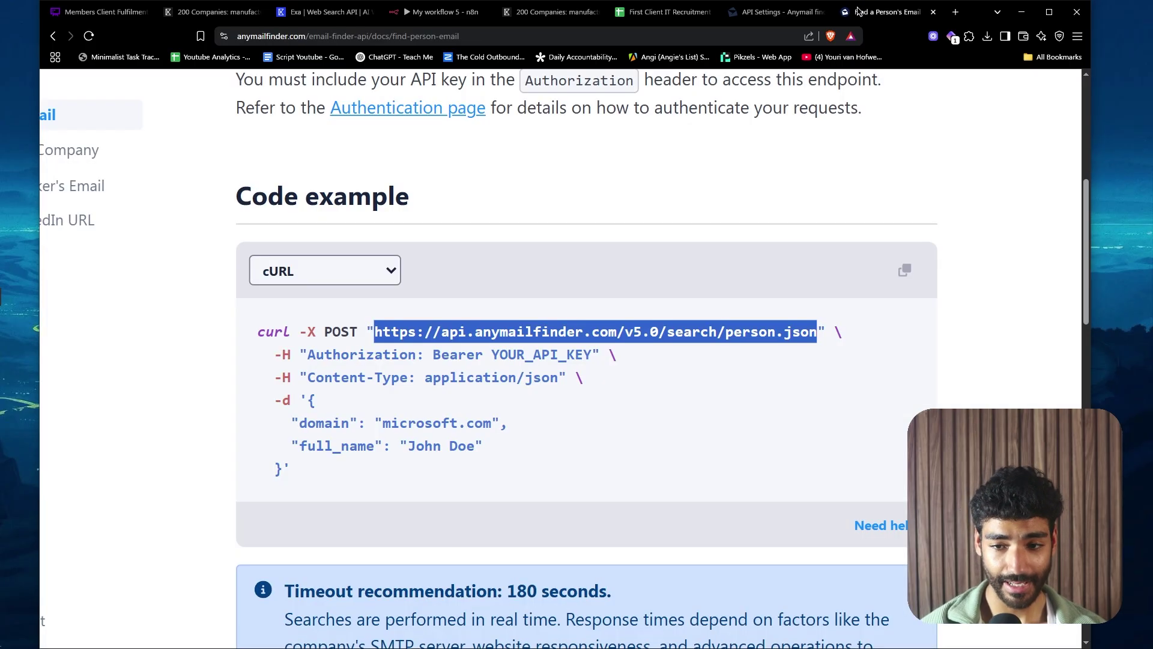
{"action": "left_click_drag", "start_coordinate": [308, 401], "coordinate": [287, 461]}
{"action": "key", "text": "ctrl+c"}
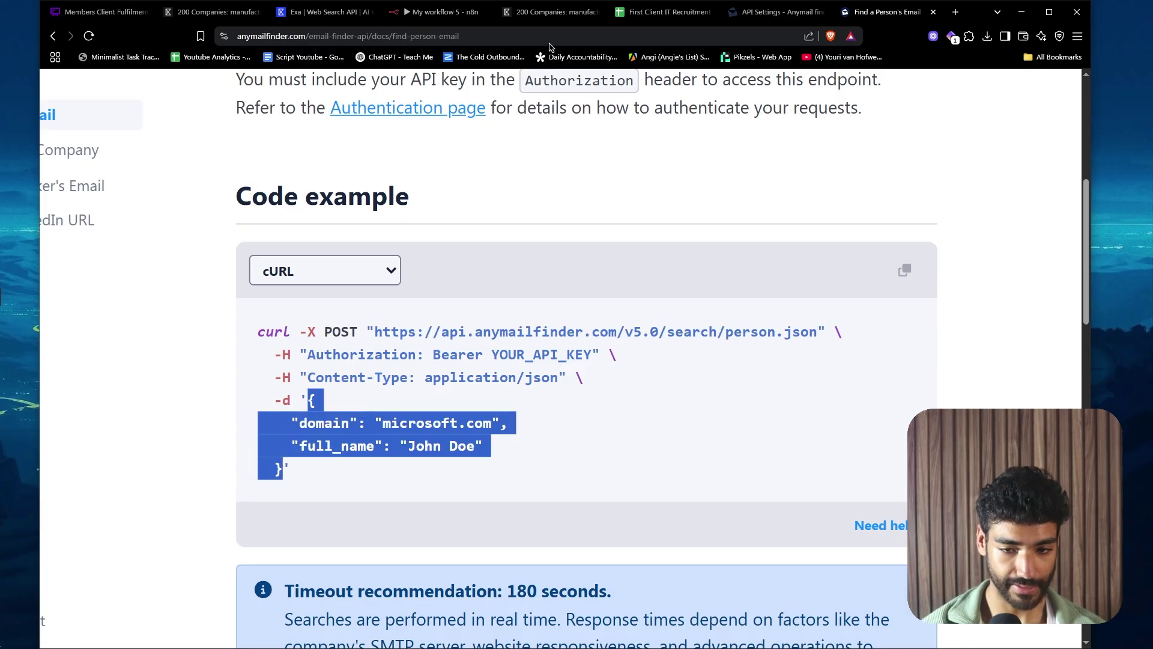
{"action": "left_click", "coordinate": [429, 12]}
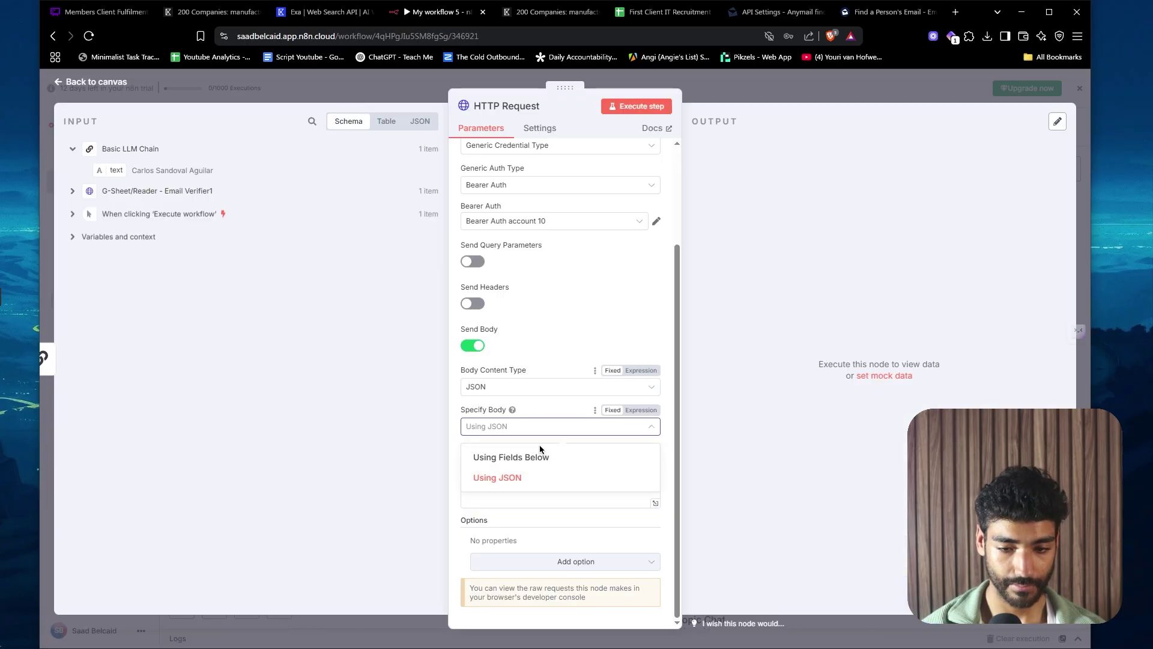
{"action": "left_click", "coordinate": [507, 480]}
{"action": "key", "text": "ctrl+v"}
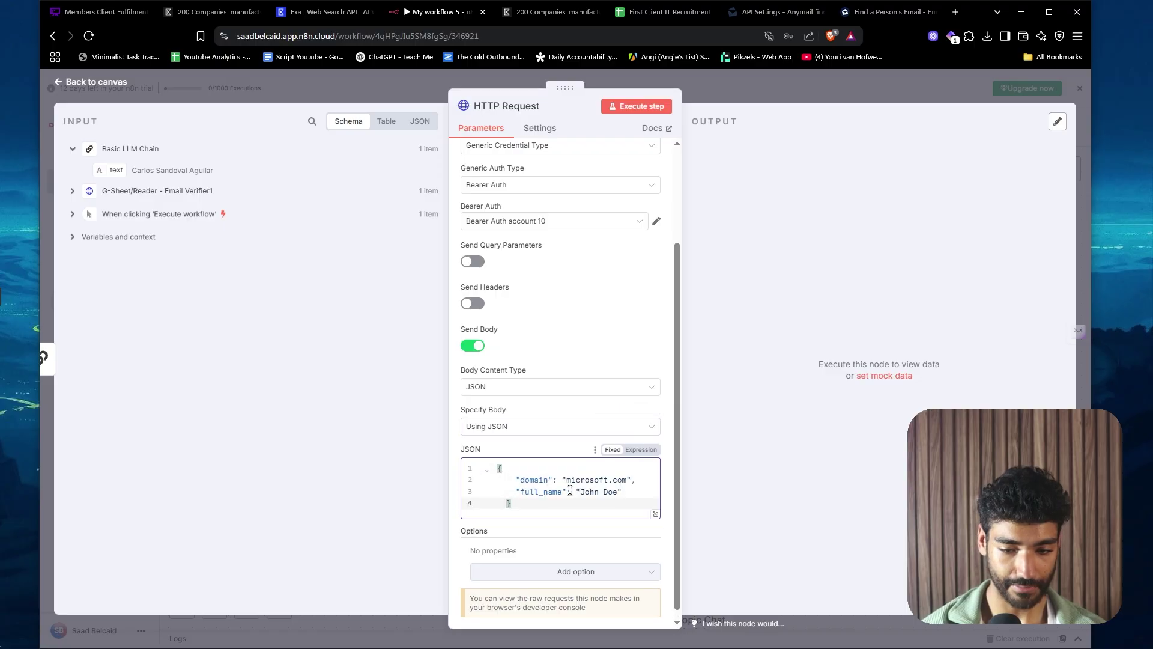
- Replace the sample domain value in the JSON body with the URL field from the G-Sheet/Reader - Email Verifier1 node
{"action": "scroll", "coordinate": [577, 484], "scroll_direction": "up", "scroll_amount": 3}
{"action": "left_click_drag", "start_coordinate": [563, 477], "coordinate": [652, 476]}
{"action": "key", "text": "BackSpace"}
{"action": "scroll", "coordinate": [652, 474], "scroll_direction": "down", "scroll_amount": 3}
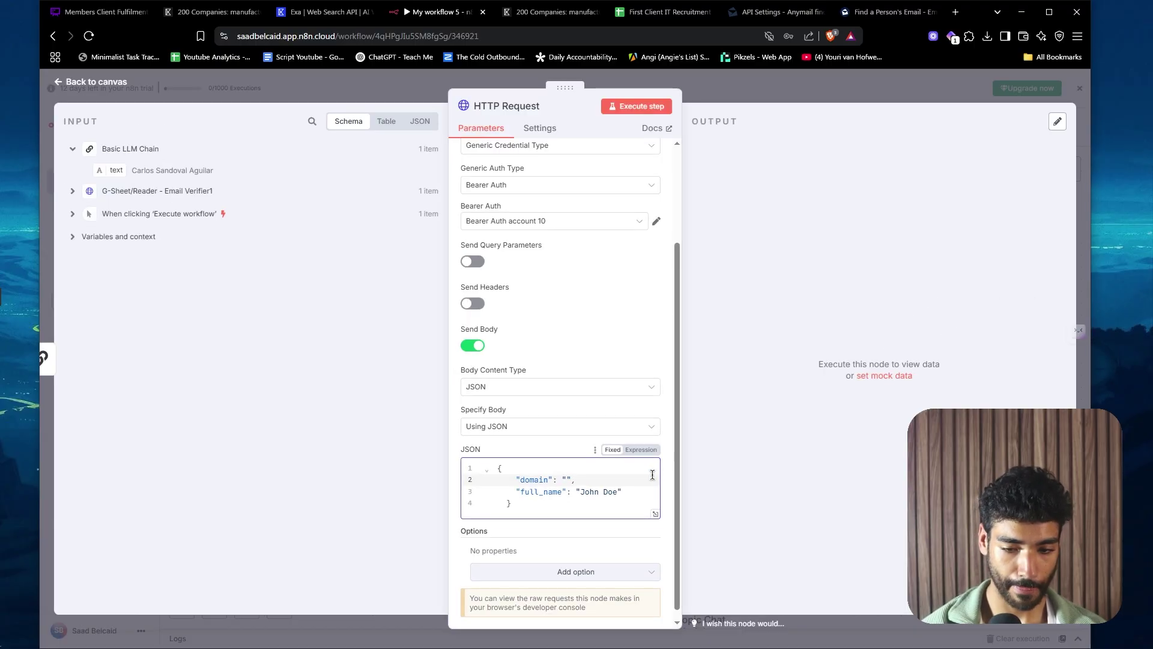
{"action": "left_click", "coordinate": [72, 191]}
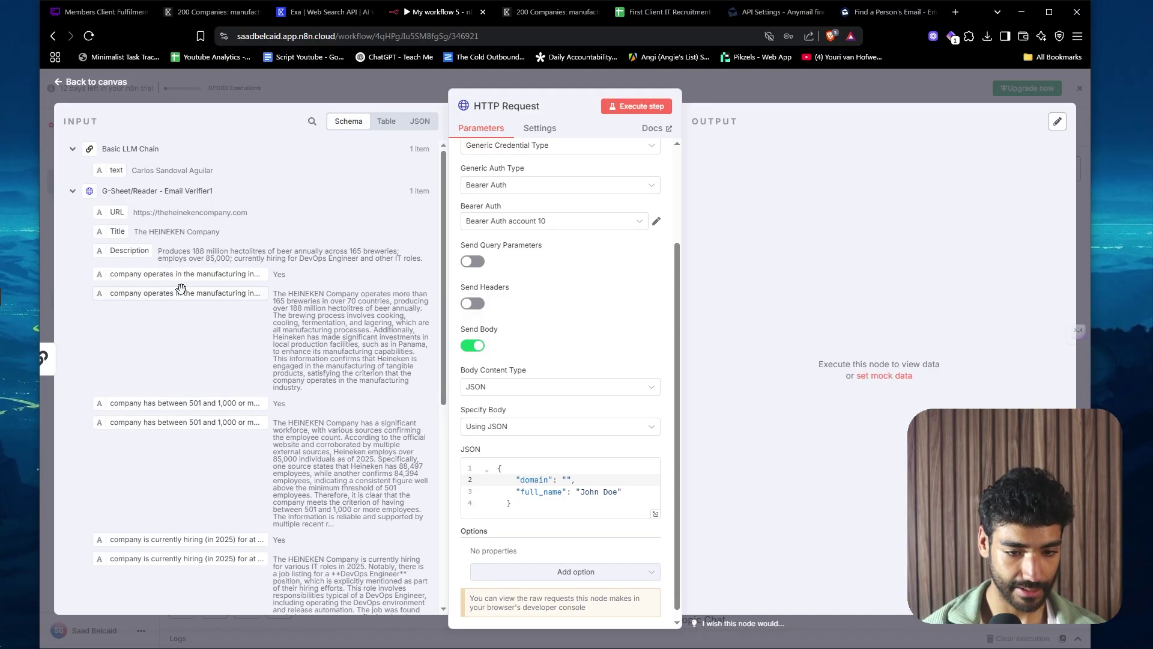
{"action": "left_click_drag", "start_coordinate": [116, 215], "coordinate": [567, 480]}
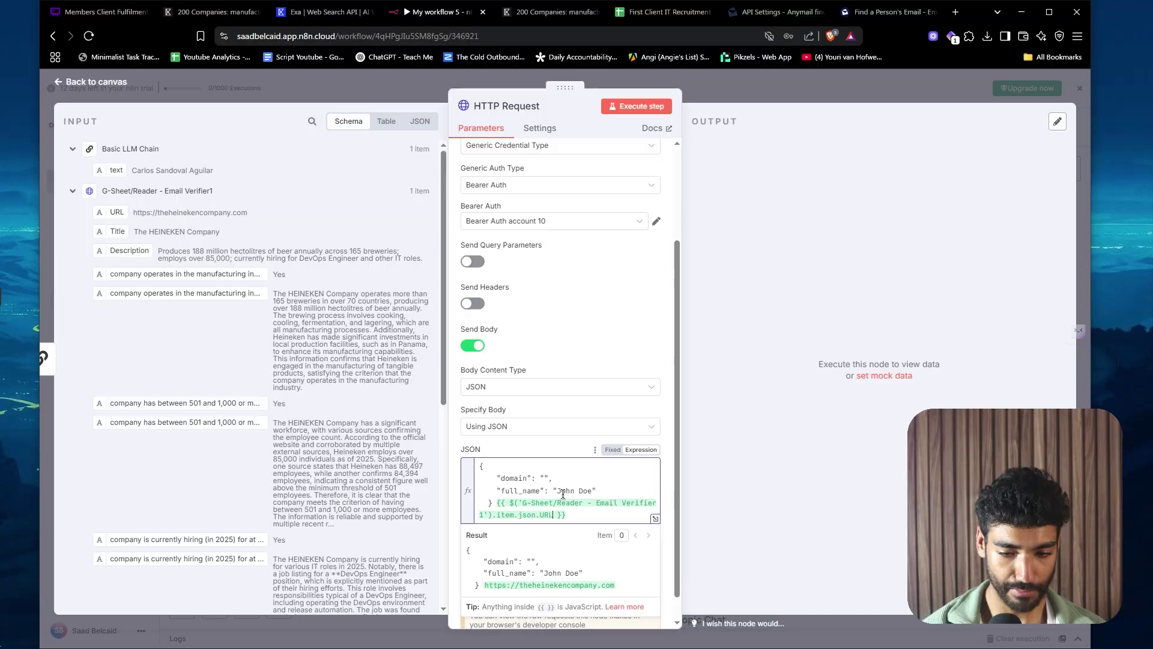
{"action": "double_click", "coordinate": [539, 488]}
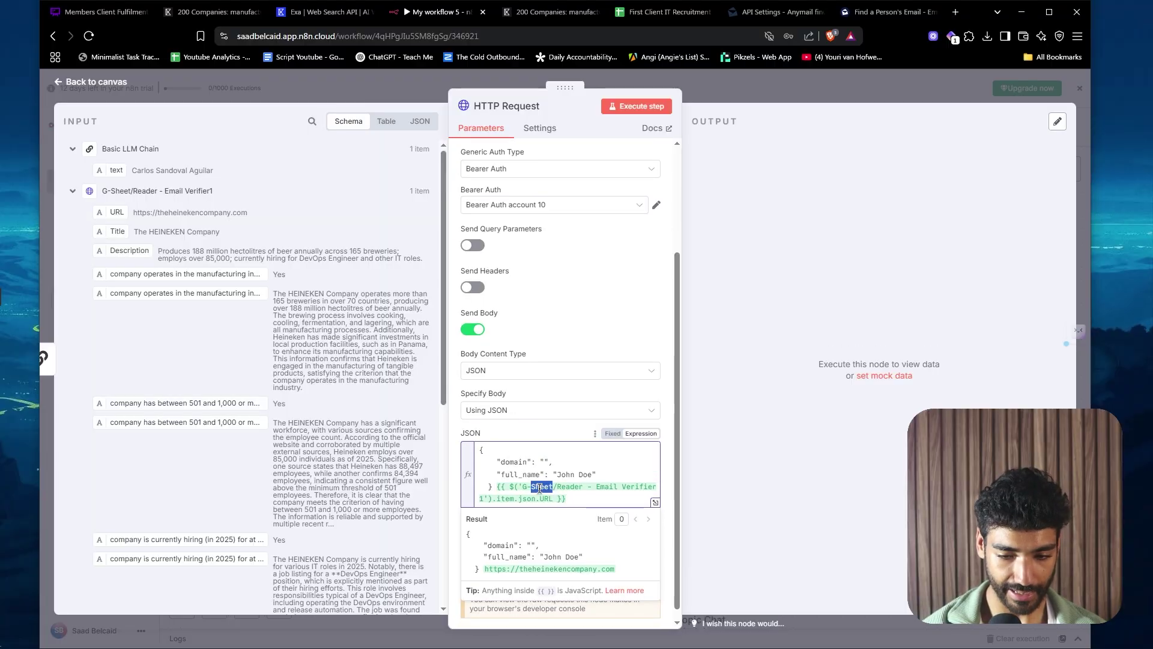
{"action": "left_click_drag", "start_coordinate": [567, 499], "coordinate": [546, 461]}
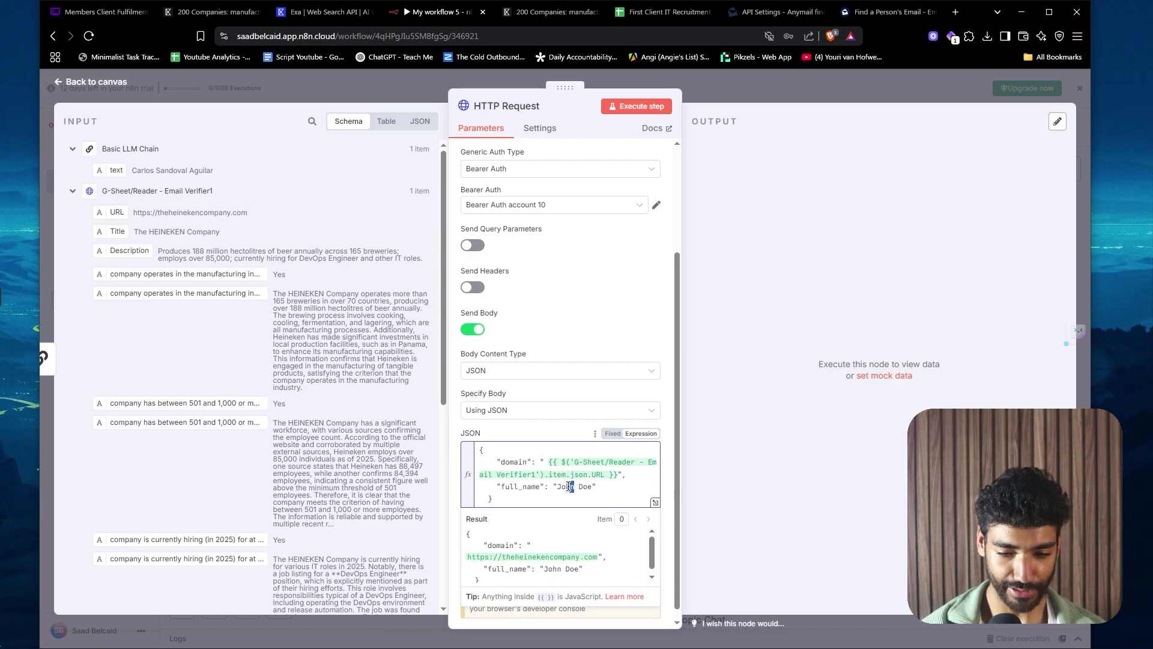
- Replace the sample full_name value in the JSON body with the Basic LLM Chain's text output
{"action": "key", "text": "BackSpace"}
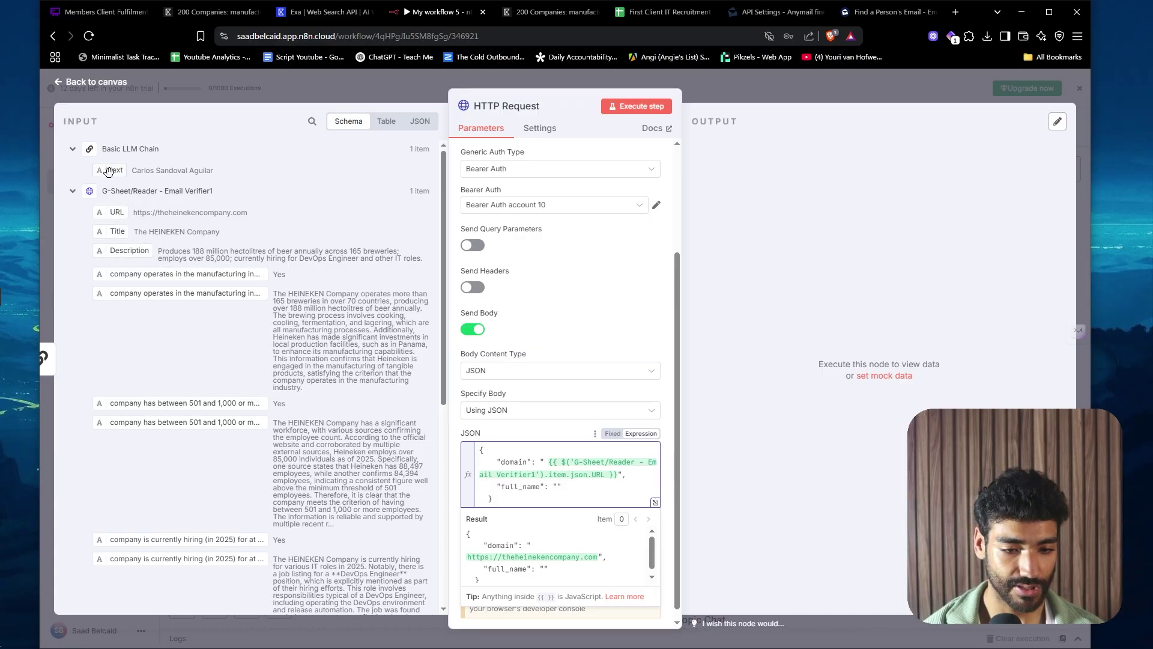
{"action": "left_click_drag", "start_coordinate": [108, 171], "coordinate": [559, 486]}
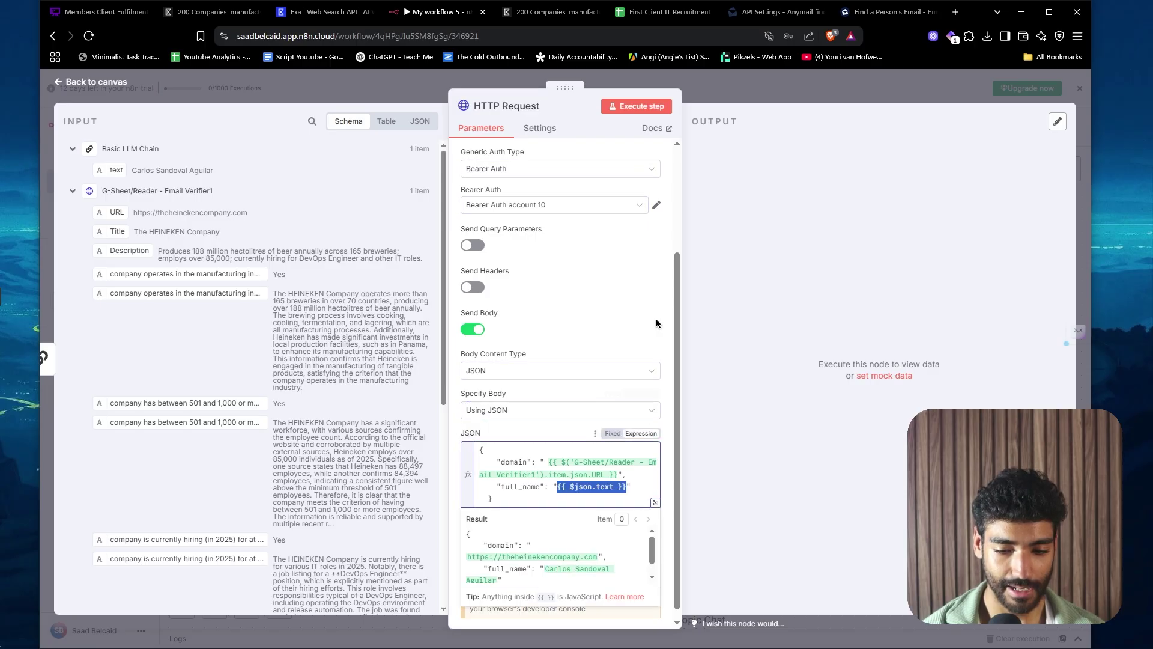
{"action": "scroll", "coordinate": [600, 398], "scroll_direction": "down", "scroll_amount": 1}
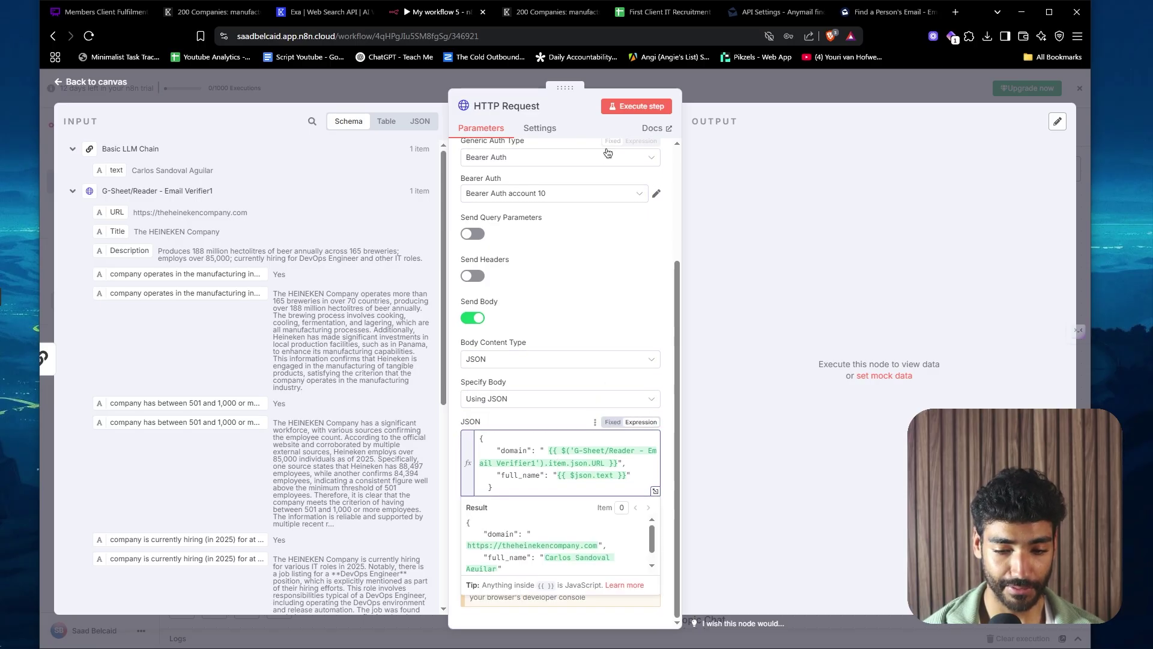
- Execute the HTTP Request step, check the returned email, and go back to the canvas
{"action": "left_click", "coordinate": [637, 106]}
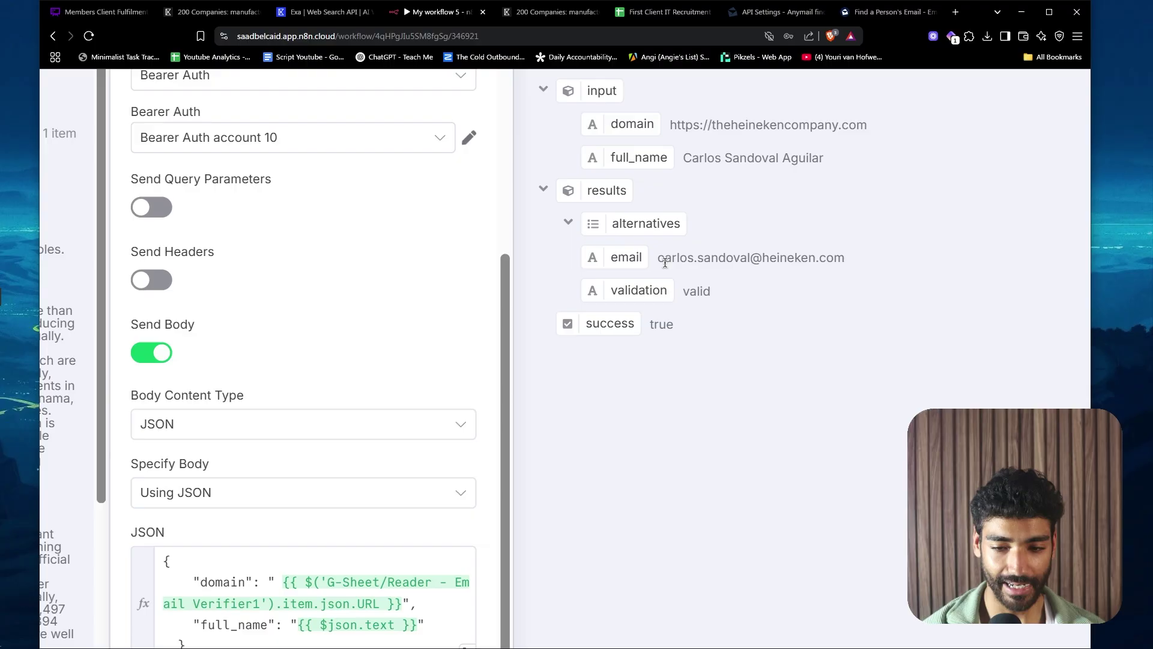
{"action": "left_click_drag", "start_coordinate": [659, 261], "coordinate": [848, 271]}
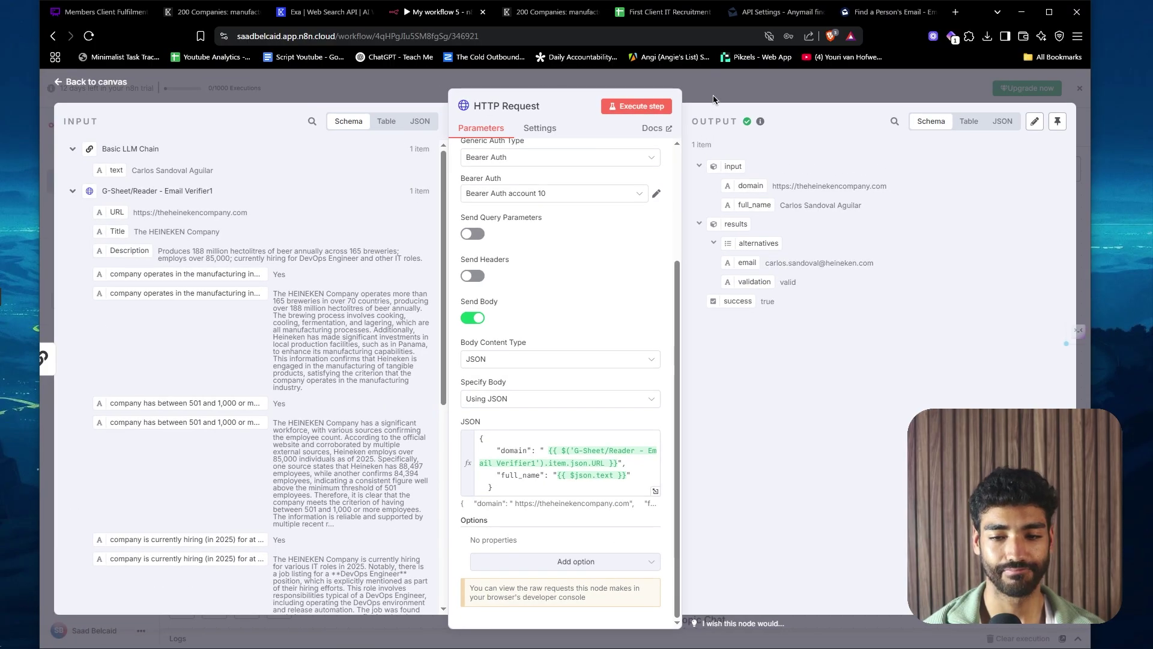
{"action": "left_click", "coordinate": [713, 99]}
{"action": "scroll", "coordinate": [847, 500], "scroll_direction": "right", "scroll_amount": 5}
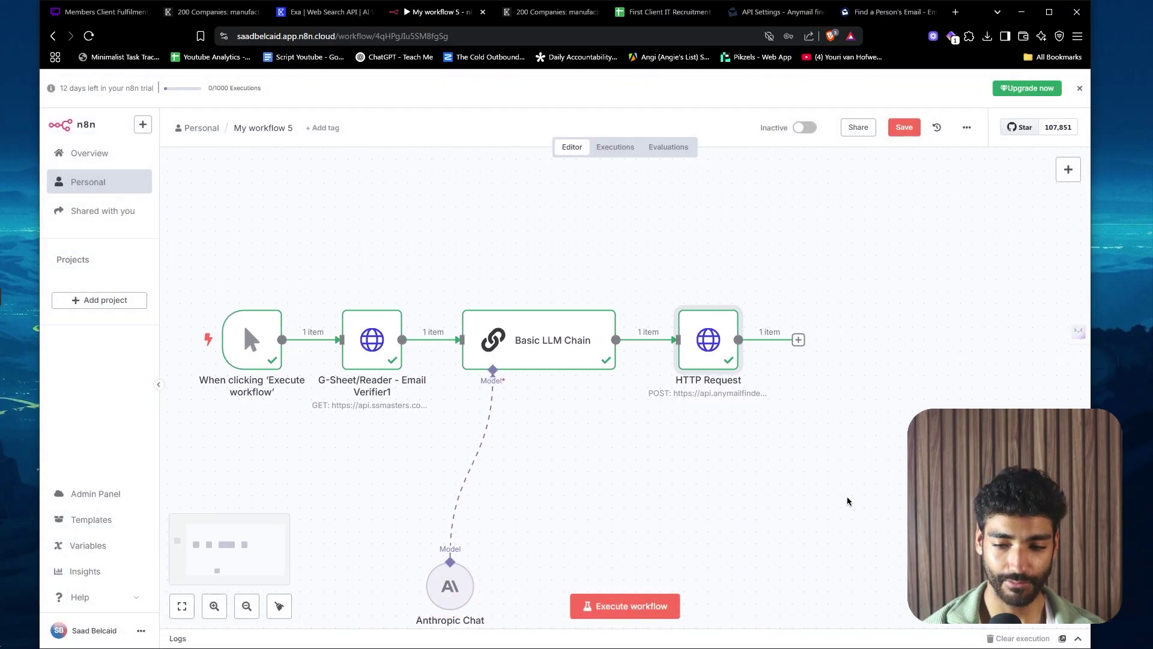
- Rename the HTTP Request node as Find Email
{"action": "right_click", "coordinate": [722, 362]}
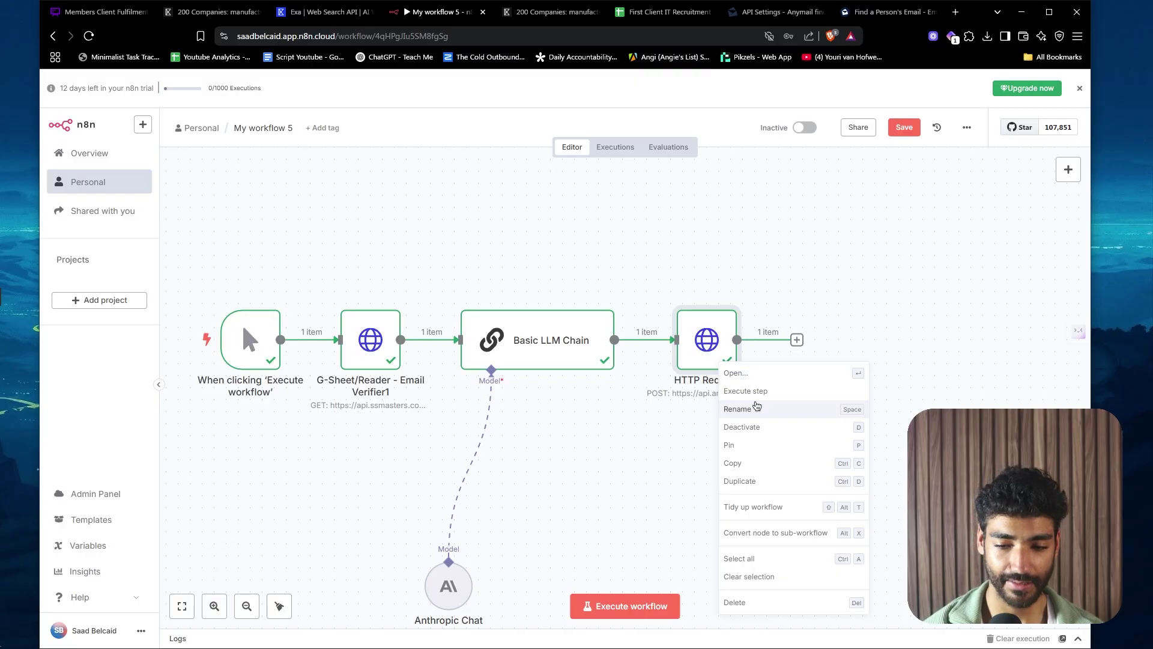
{"action": "left_click", "coordinate": [737, 408]}
{"action": "type", "text": "Find Email"}
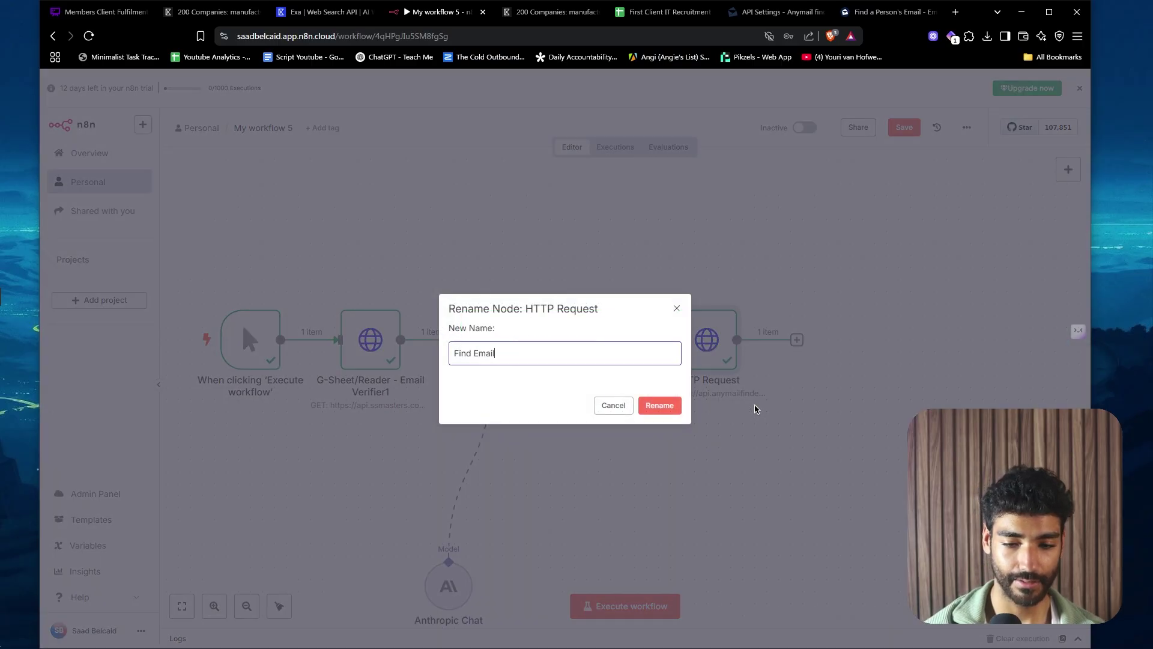
{"action": "key", "text": "Return"}
- Rename the Basic LLM Chain node as Retrieve Full Names
{"action": "right_click", "coordinate": [391, 359]}
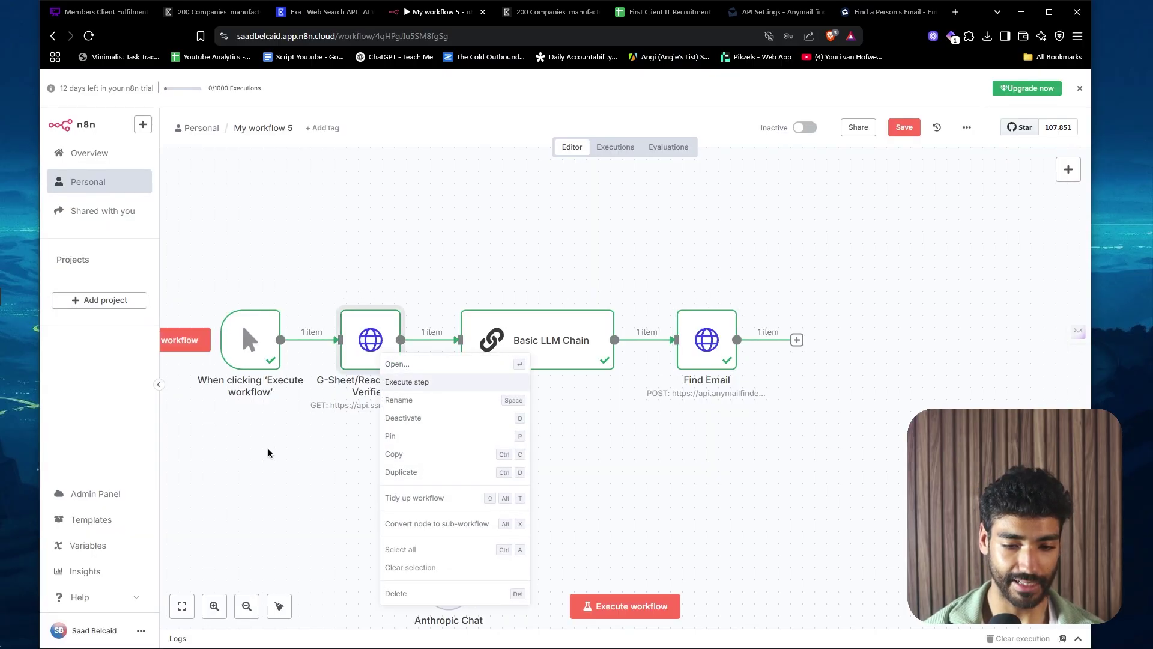
{"action": "left_click", "coordinate": [303, 443]}
{"action": "right_click", "coordinate": [520, 365]}
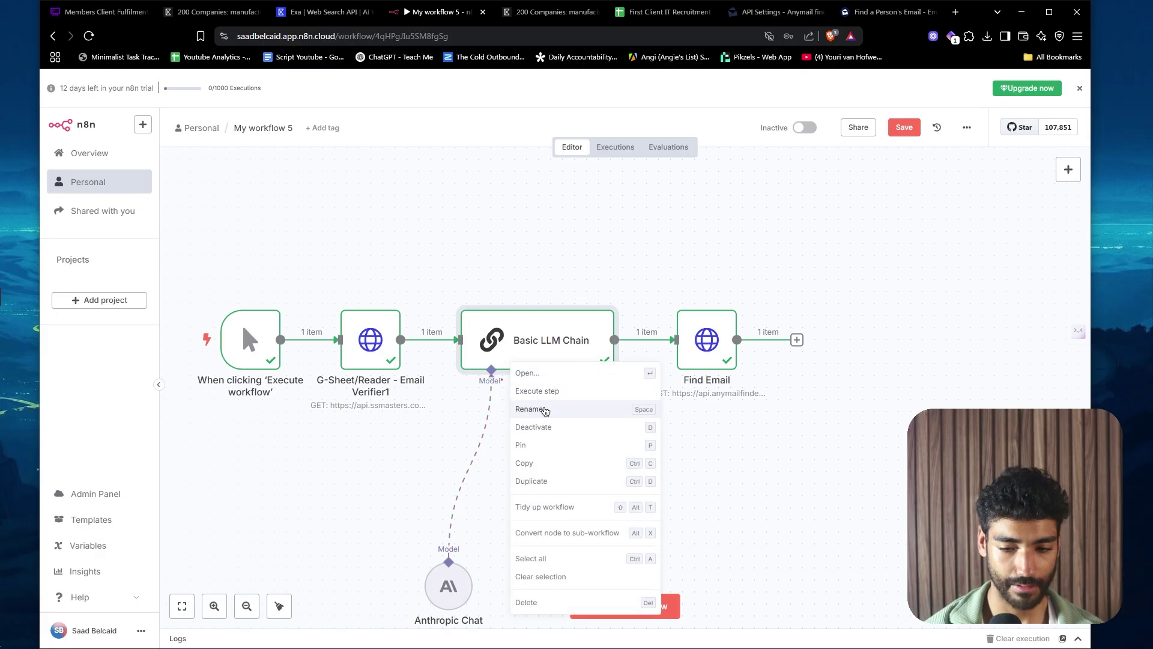
{"action": "left_click", "coordinate": [529, 409]}
{"action": "key", "text": "BackSpace"}
{"action": "type", "text": "Rt"}
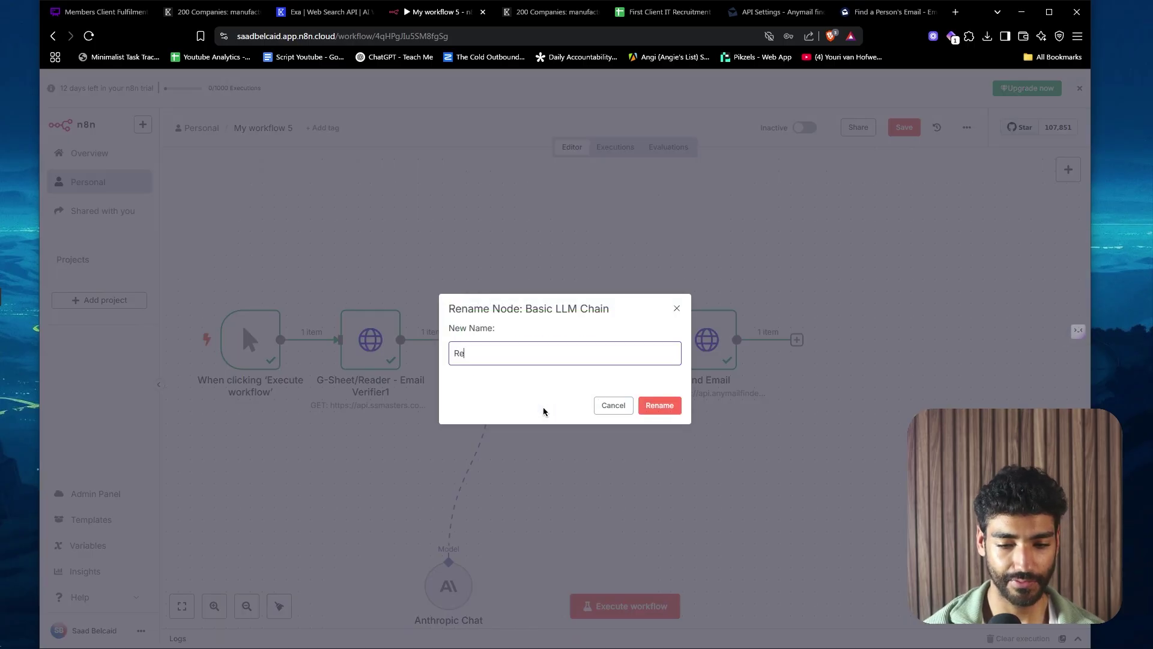
{"action": "type", "text": "trieve Full Na"}
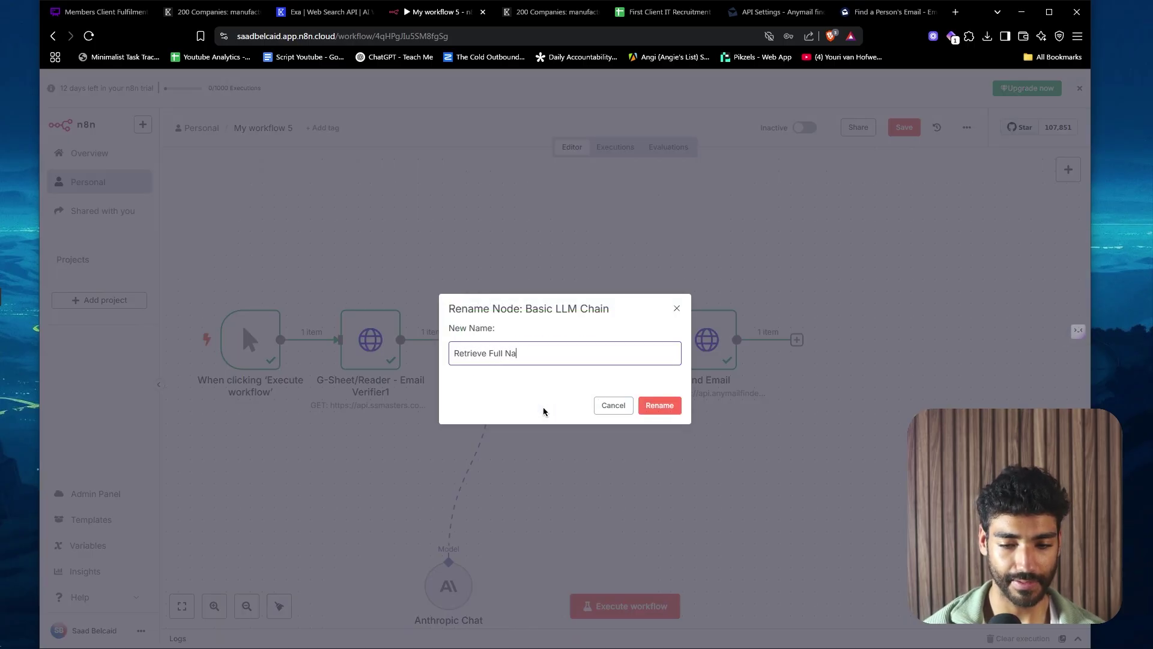
{"action": "type", "text": "mes"}
{"action": "key", "text": "Return"}
- Add a Basic LLM Chain after the Find Email node and set its prompt source to Define below
{"action": "left_click", "coordinate": [797, 340]}
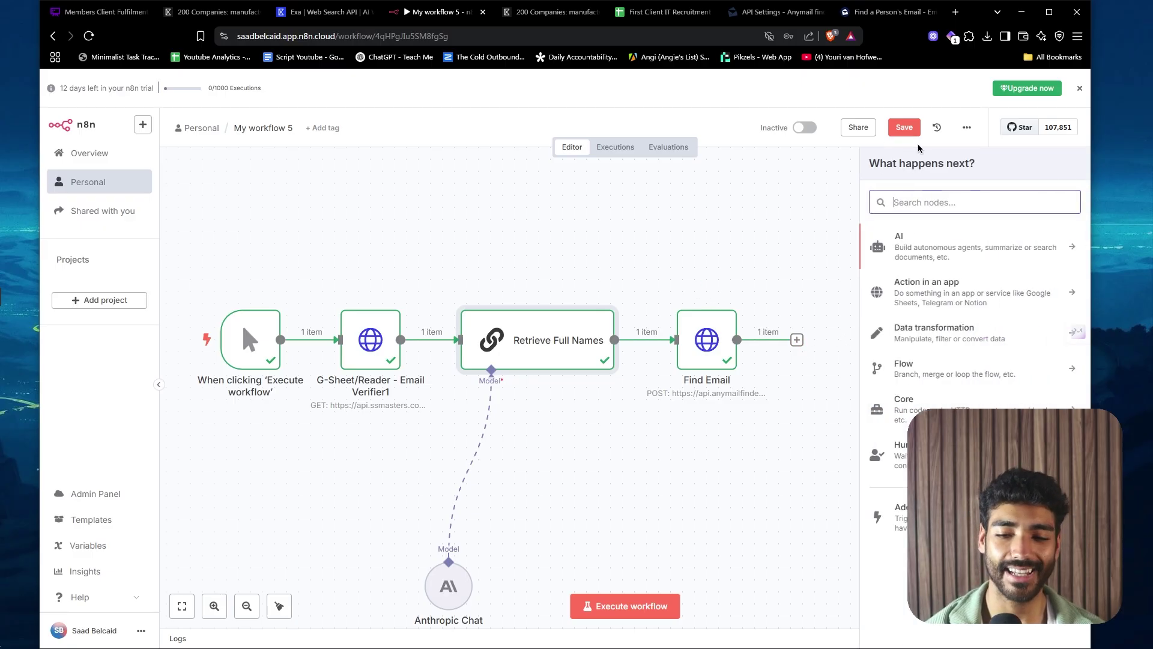
{"action": "left_click", "coordinate": [661, 11]}
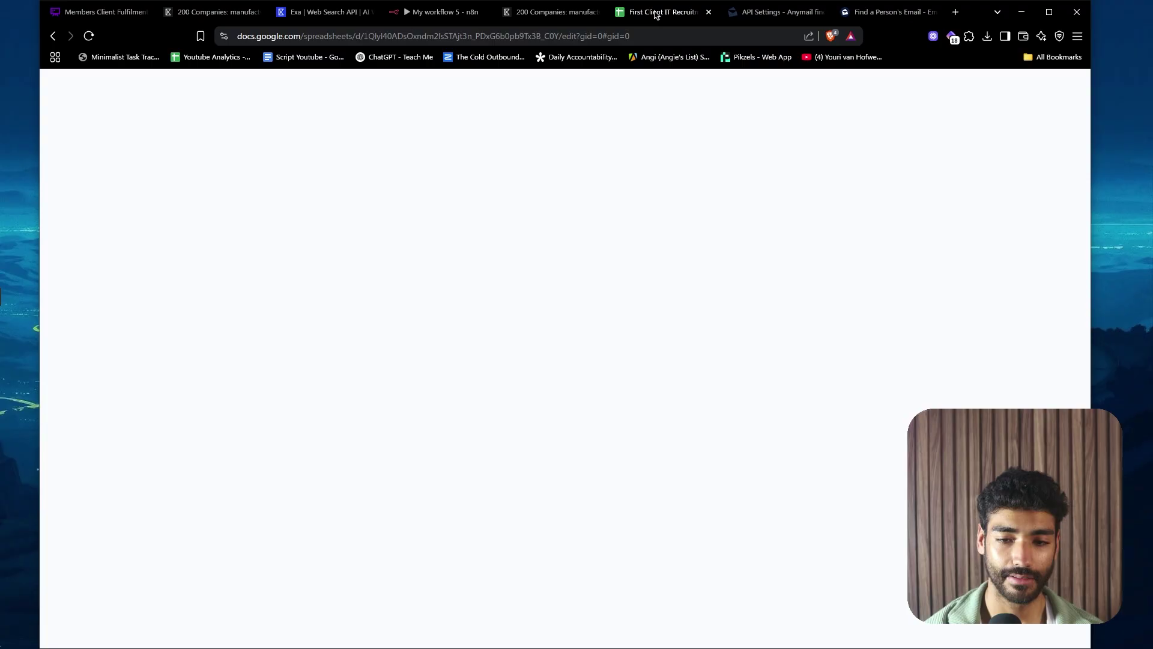
{"action": "left_click", "coordinate": [529, 319]}
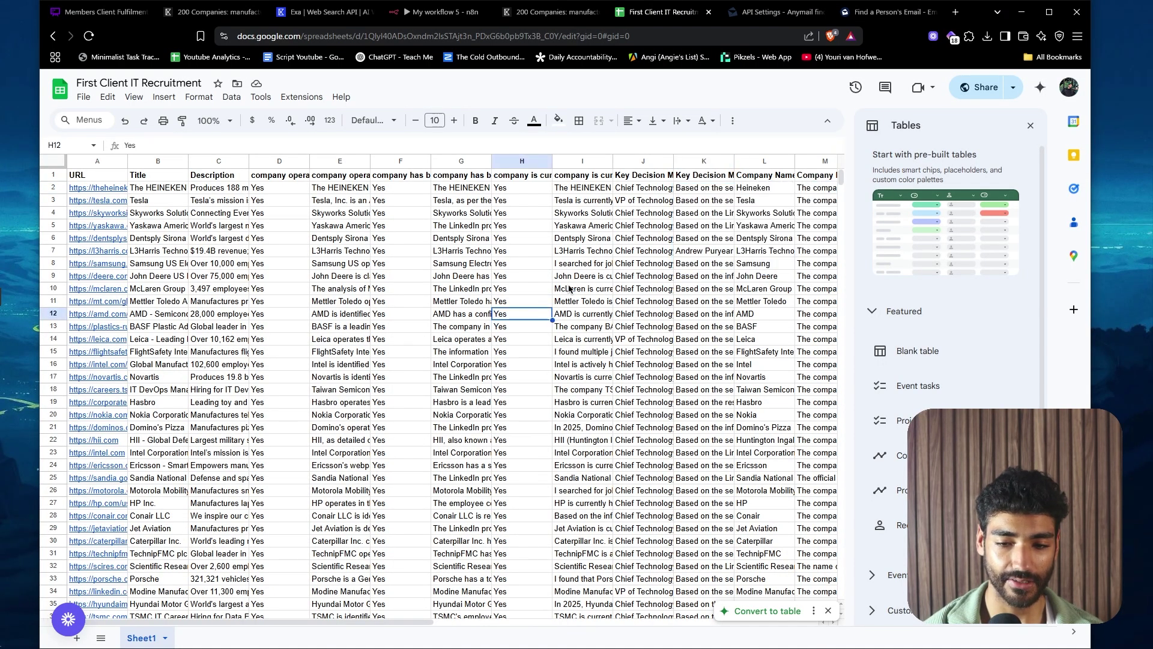
{"action": "left_click", "coordinate": [415, 14]}
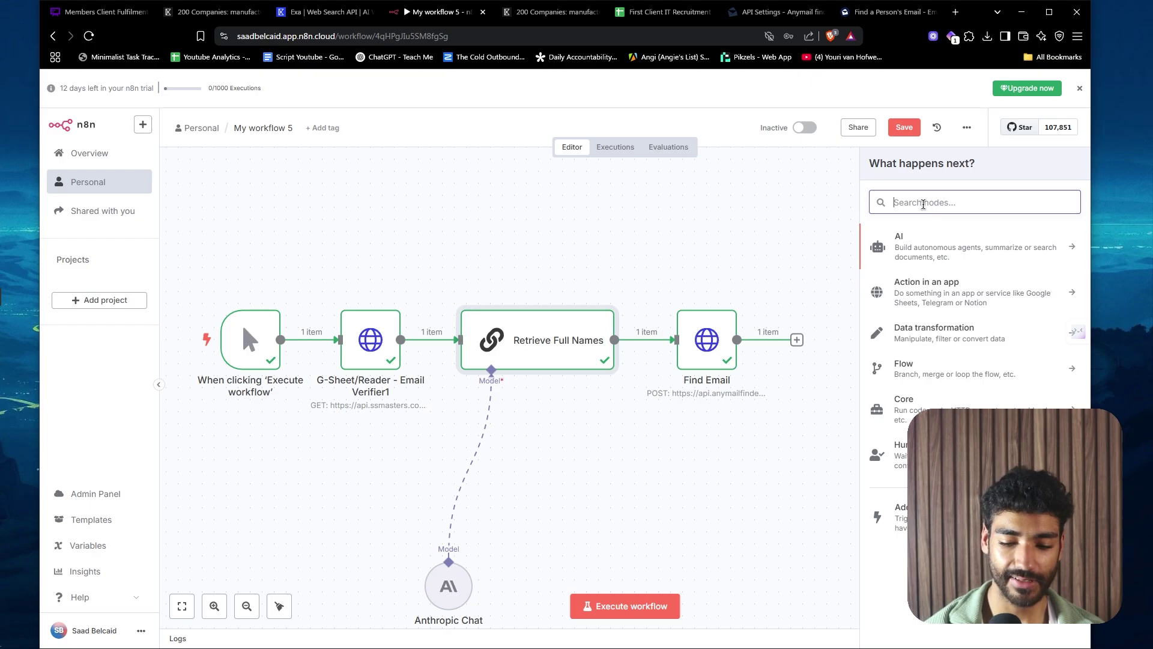
{"action": "type", "text": "llm"}
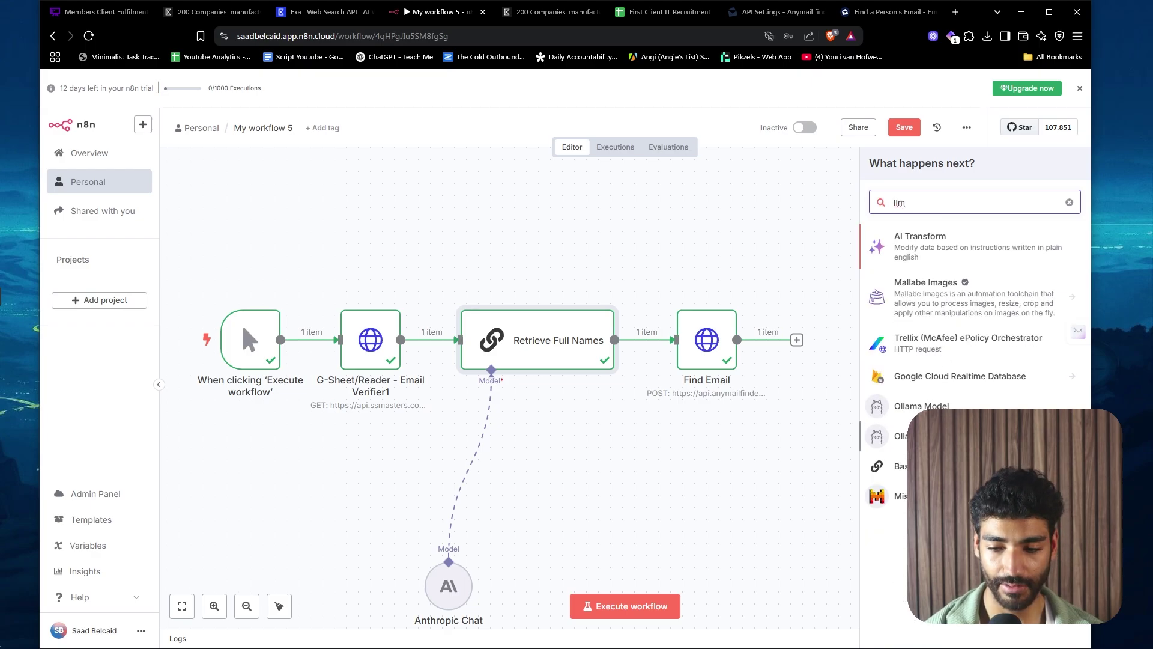
{"action": "left_click", "coordinate": [961, 466]}
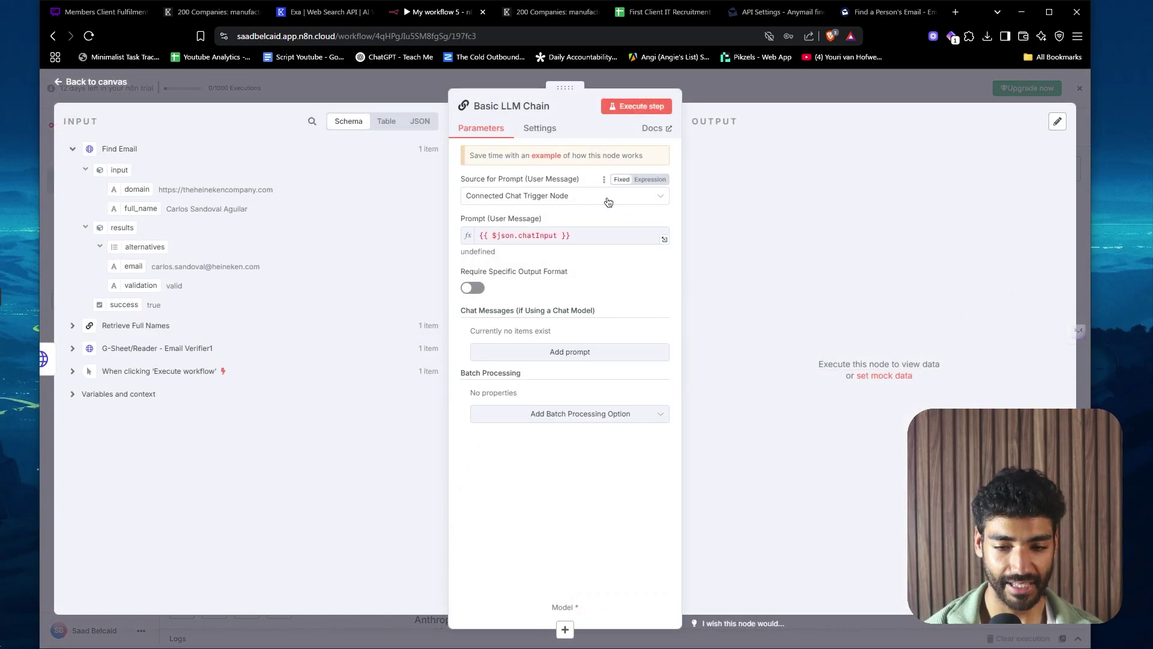
{"action": "left_click", "coordinate": [589, 197]}
{"action": "left_click", "coordinate": [528, 268]}
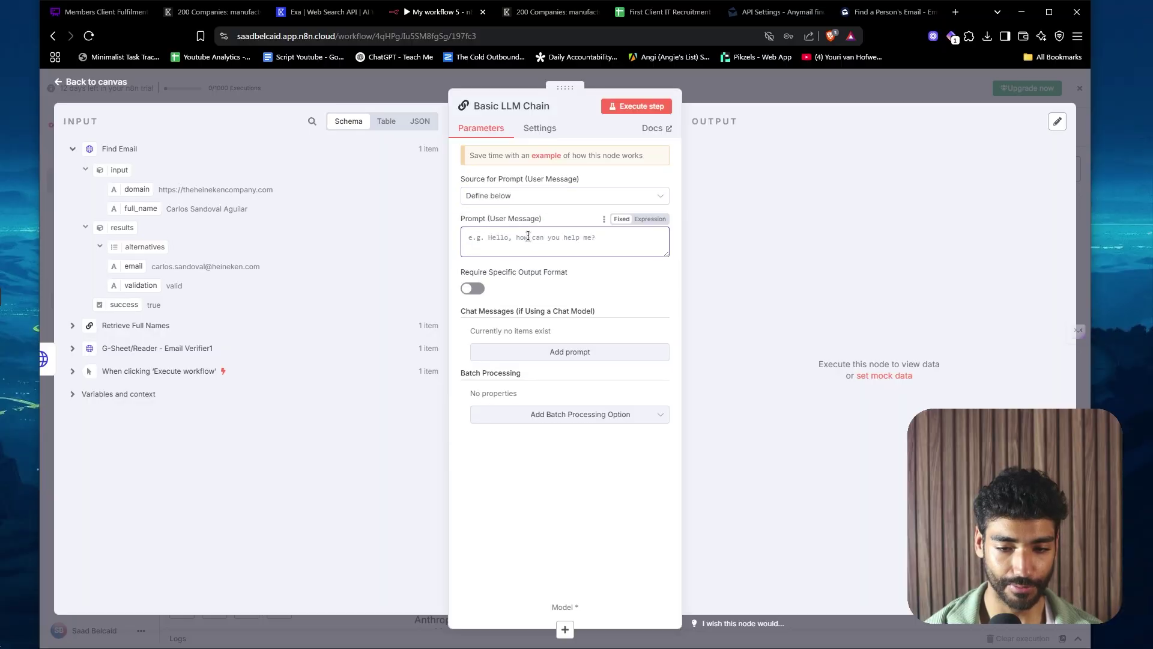
- Open the 7-Figure Prompts Google Doc in a new tab and find the Recent Achievements Prompt
{"action": "key", "text": "ctrl+t"}
{"action": "type", "text": "7"}
{"action": "key", "text": "Down"}
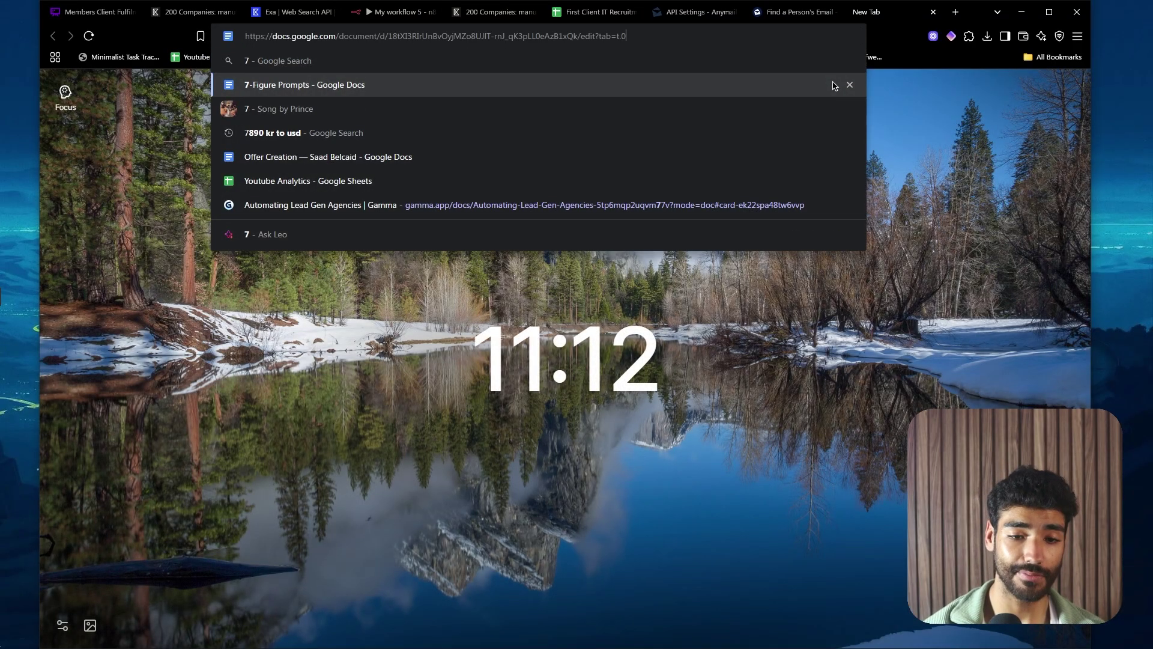
{"action": "key", "text": "Return"}
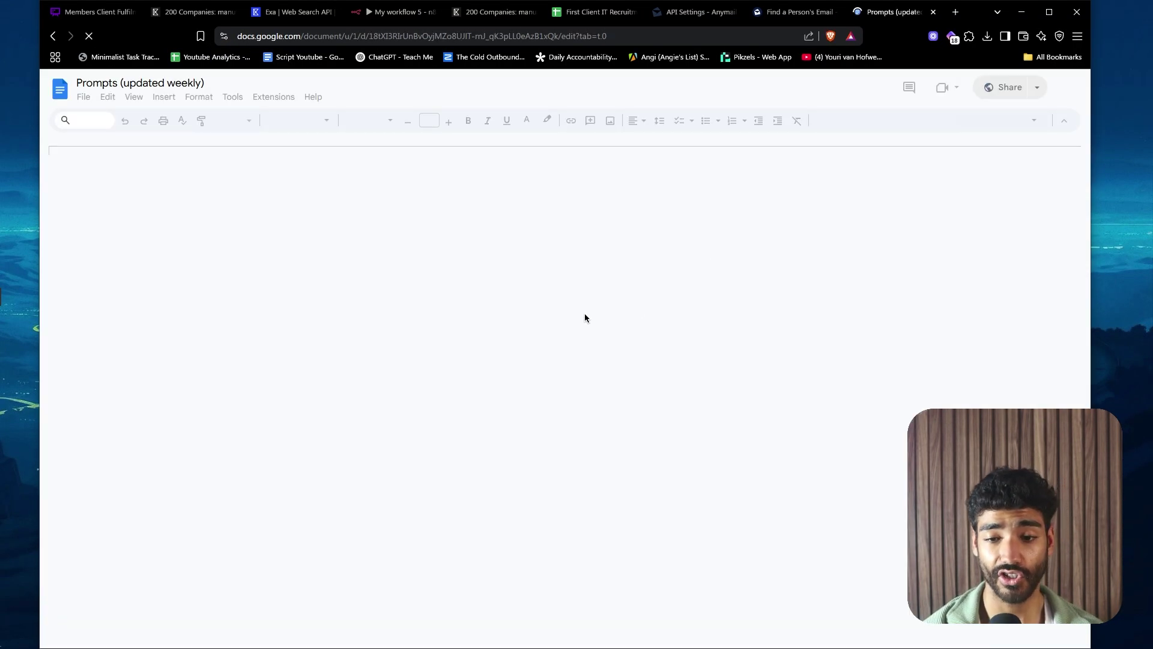
{"action": "scroll", "coordinate": [586, 318], "scroll_direction": "down", "scroll_amount": 15}
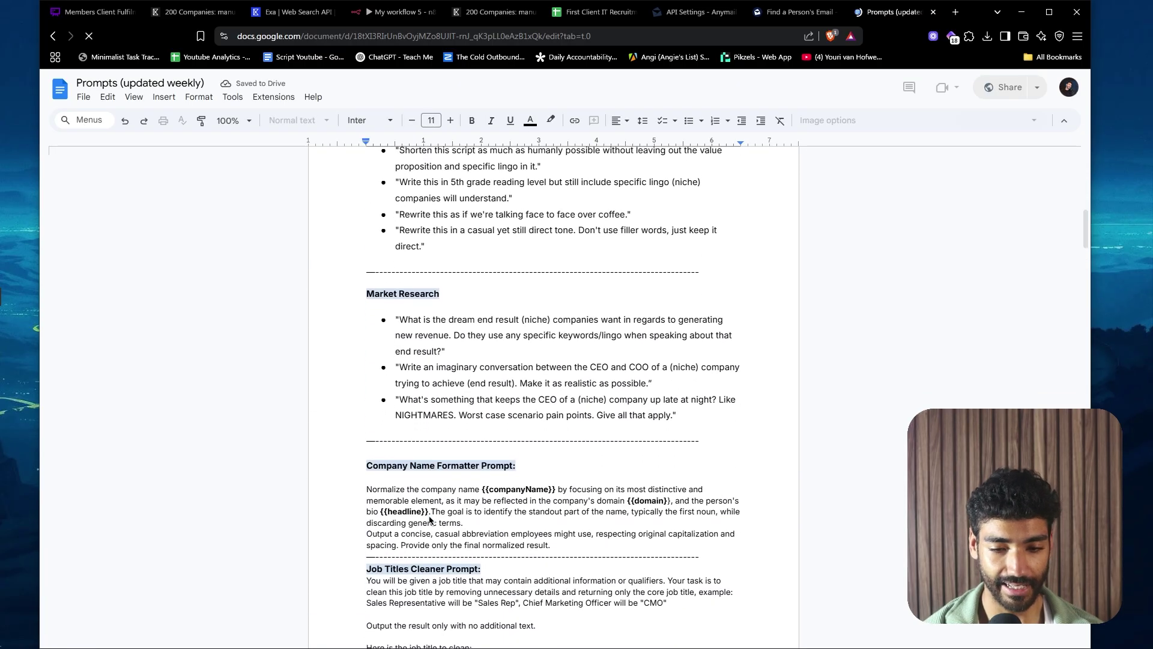
{"action": "scroll", "coordinate": [460, 456], "scroll_direction": "down", "scroll_amount": 3}
{"action": "scroll", "coordinate": [438, 441], "scroll_direction": "down", "scroll_amount": 3}
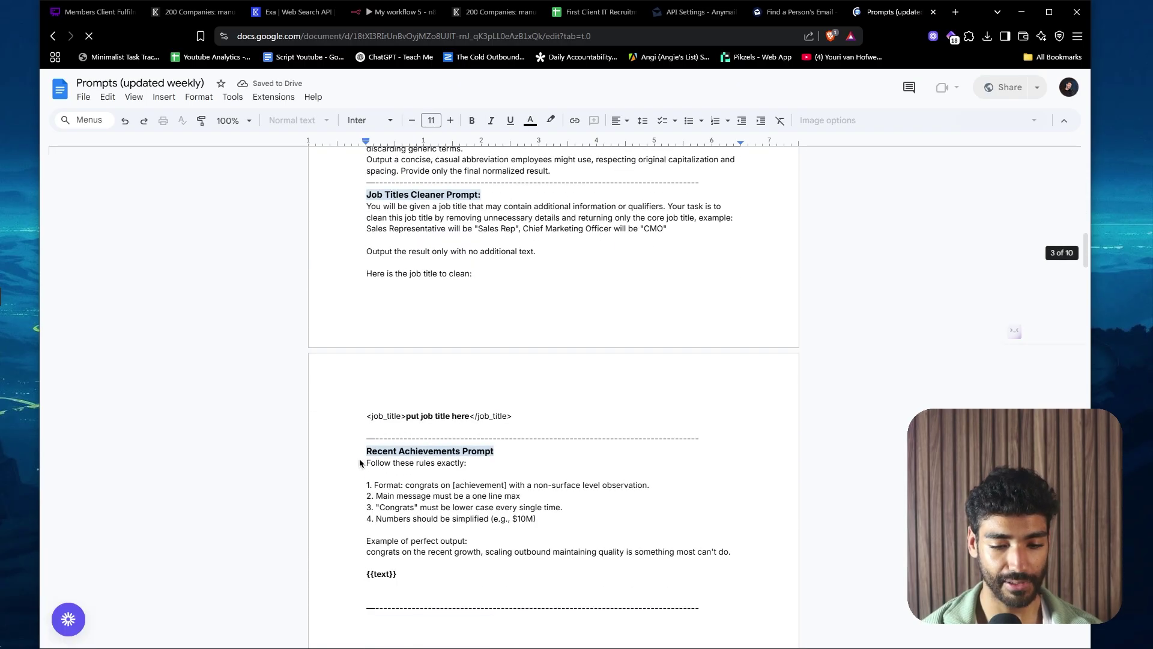
- Copy the Recent Achievements Prompt's rules and example output from the doc into the new n8n LLM chain's user message
{"action": "left_click_drag", "start_coordinate": [361, 463], "coordinate": [744, 547]}
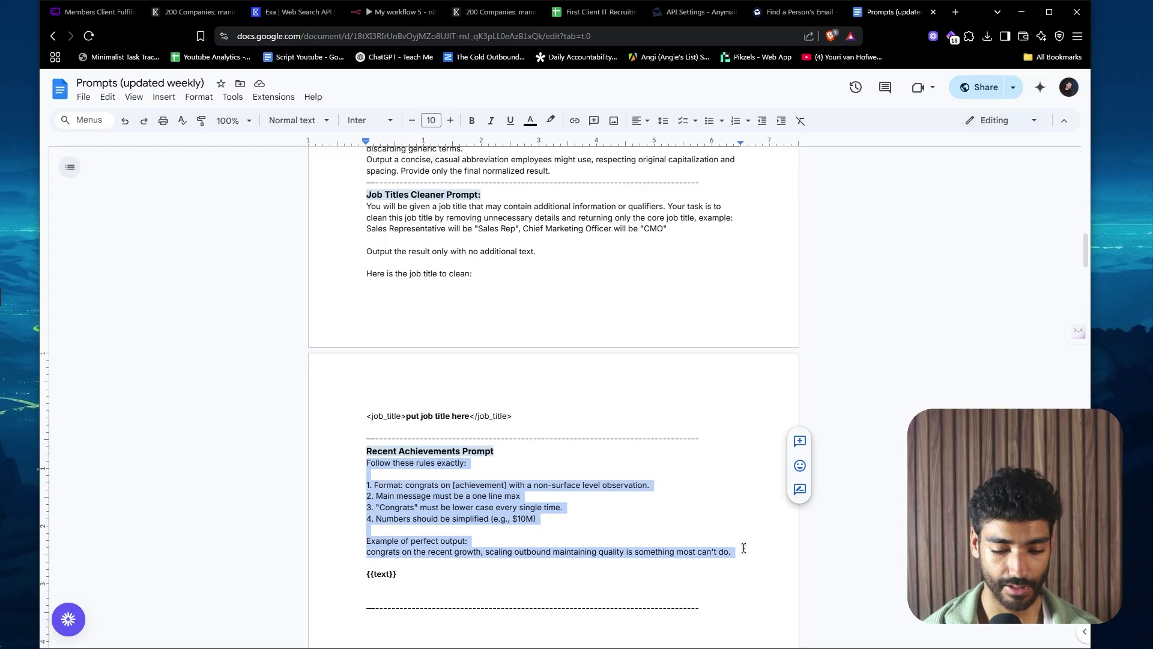
{"action": "key", "text": "ctrl+c"}
{"action": "key", "text": "alt+Tab"}
{"action": "key", "text": "ctrl+v"}
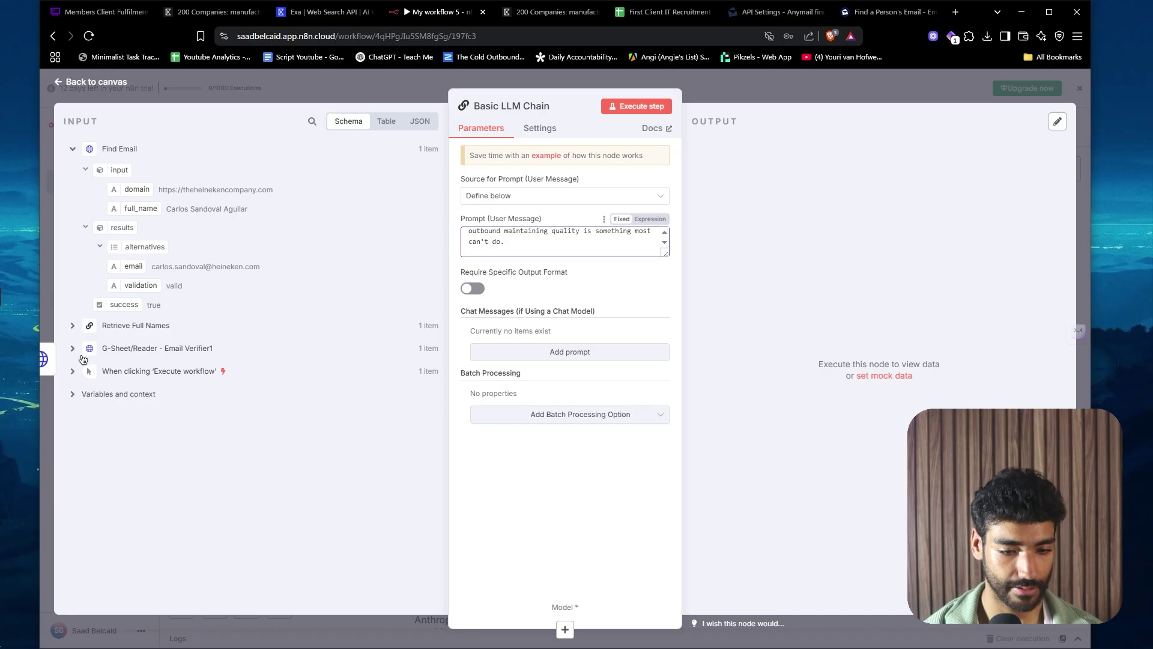
- Insert the recent achievement (Result) field from the G-Sheet/Reader - Email Verifier1 node at the end of the prompt
{"action": "left_click", "coordinate": [81, 349]}
{"action": "scroll", "coordinate": [153, 502], "scroll_direction": "down", "scroll_amount": 10}
{"action": "scroll", "coordinate": [154, 507], "scroll_direction": "down", "scroll_amount": 5}
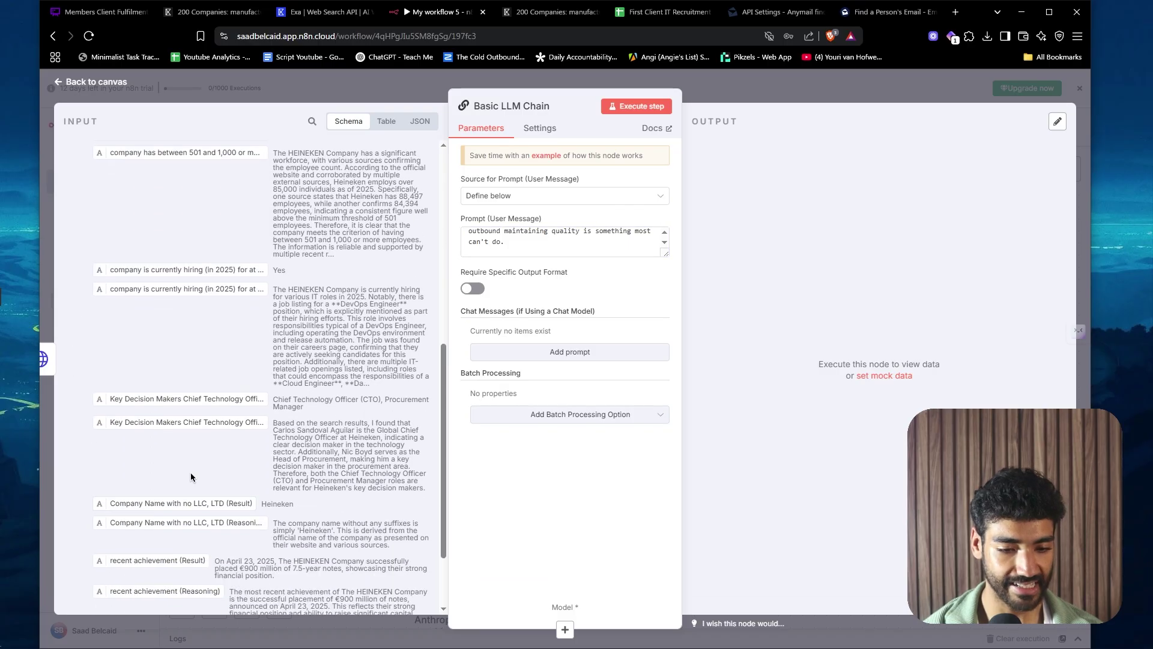
{"action": "left_click_drag", "start_coordinate": [192, 462], "coordinate": [544, 240]}
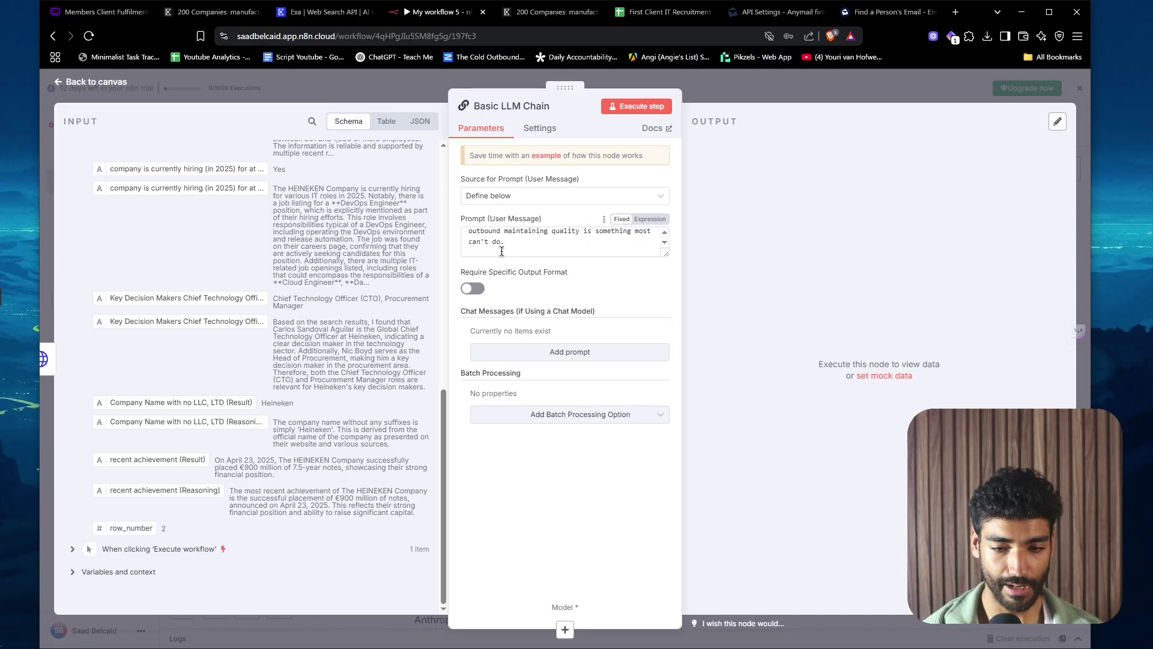
{"action": "left_click", "coordinate": [501, 251]}
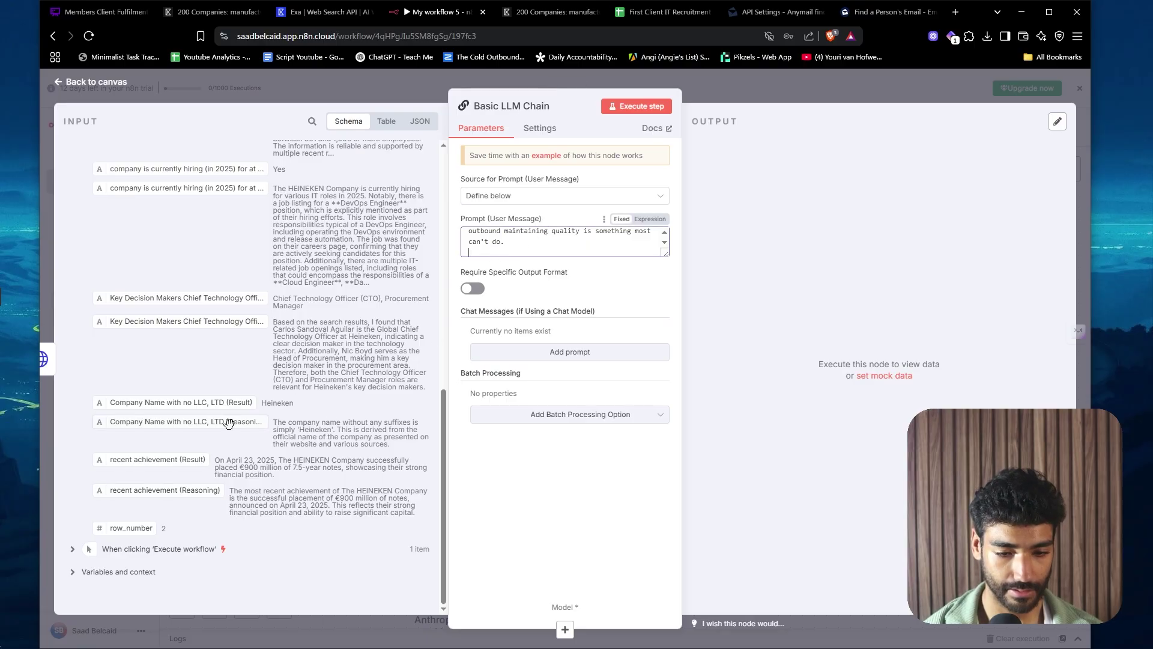
{"action": "left_click_drag", "start_coordinate": [175, 463], "coordinate": [528, 241]}
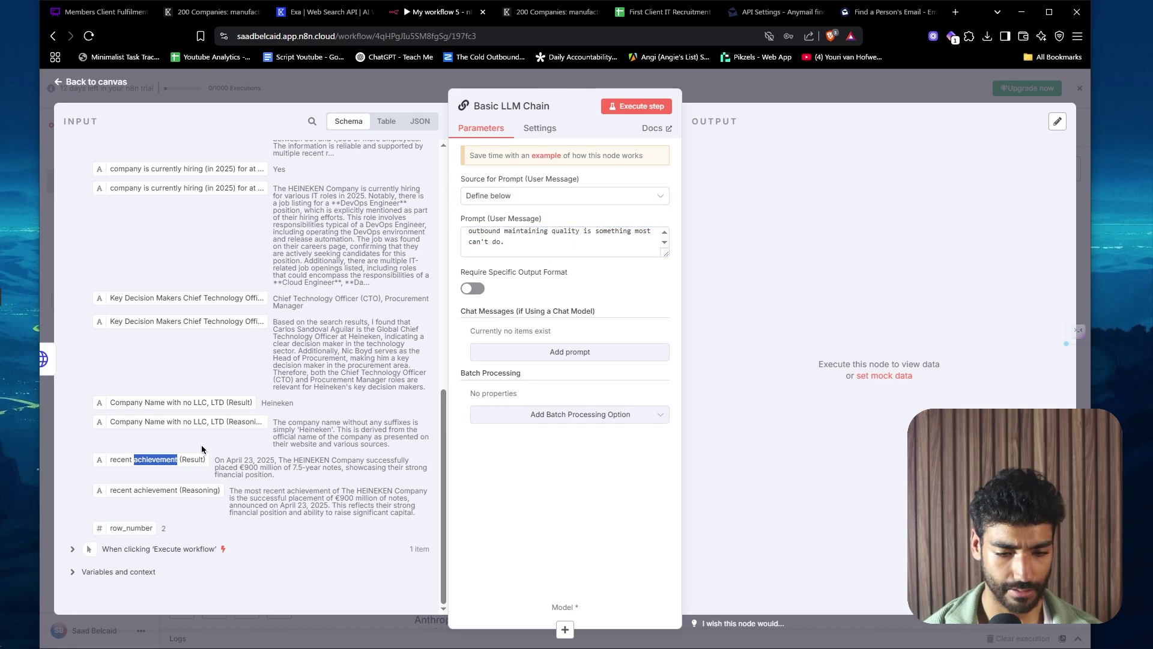
{"action": "left_click_drag", "start_coordinate": [194, 453], "coordinate": [527, 255]}
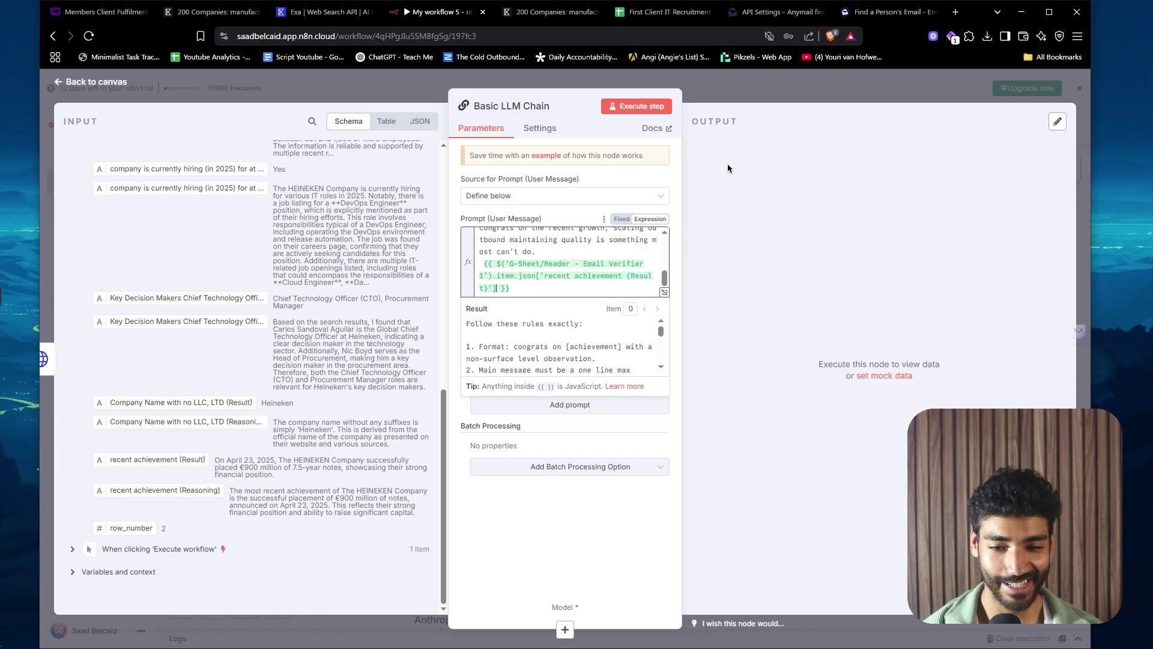
- Attach an Anthropic Chat Model to the Basic LLM Chain and set its model to Claude Sonnet 3.7
{"action": "left_click", "coordinate": [745, 96]}
{"action": "left_click", "coordinate": [840, 409]}
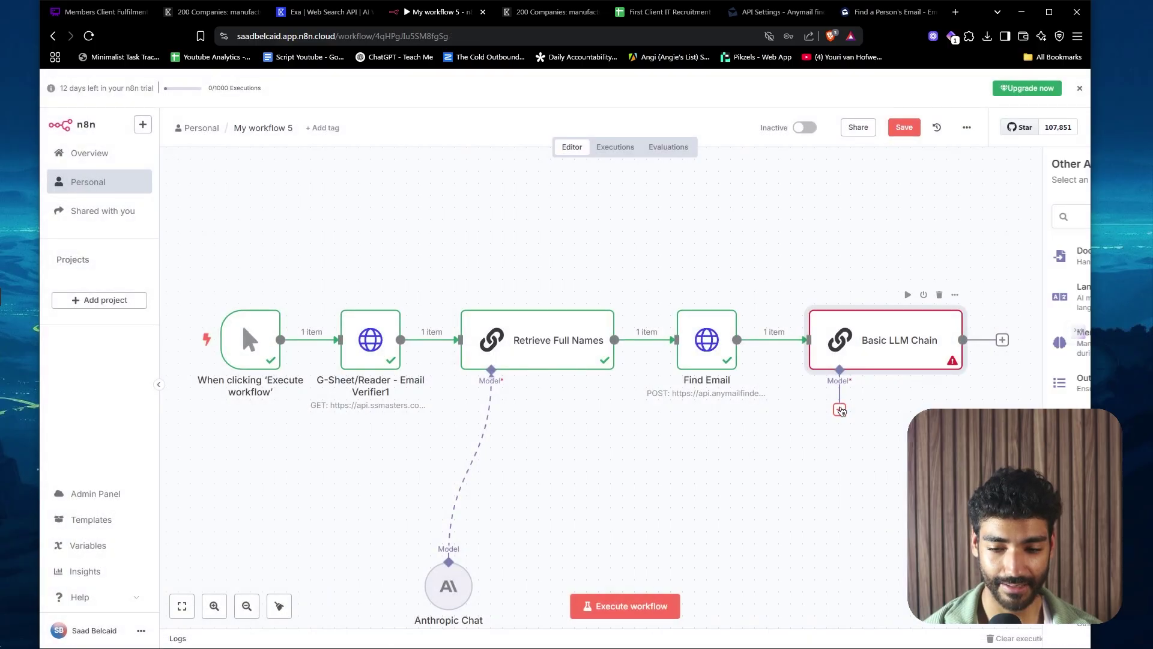
{"action": "left_click", "coordinate": [917, 287]}
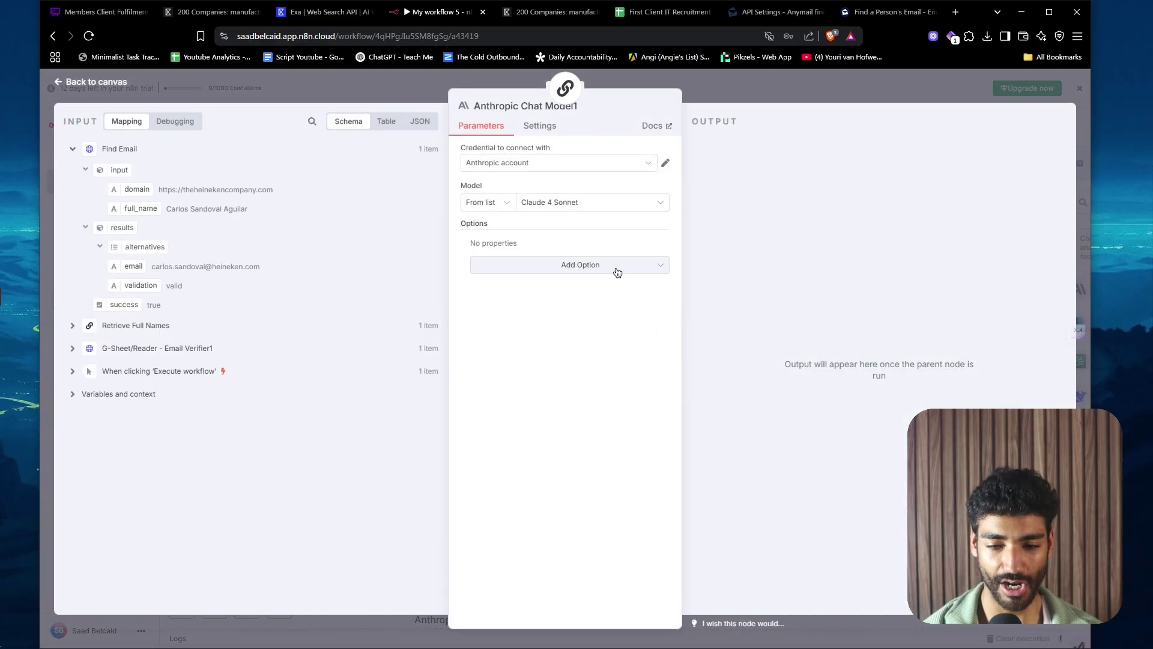
{"action": "left_click", "coordinate": [562, 202]}
{"action": "left_click", "coordinate": [551, 292]}
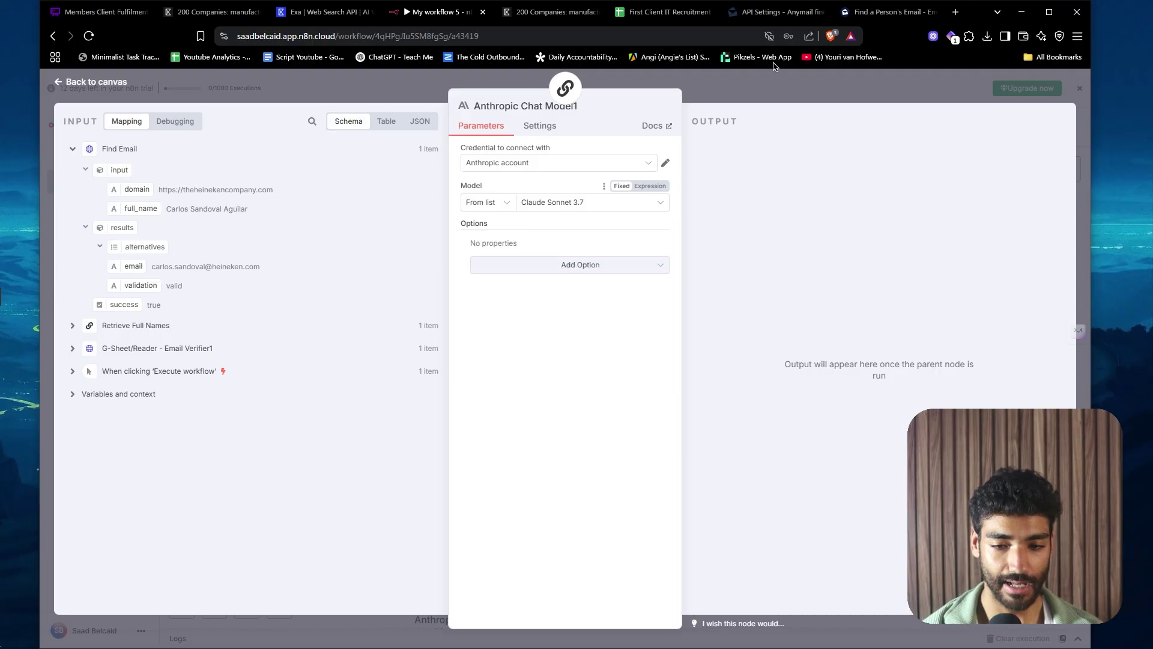
{"action": "left_click", "coordinate": [778, 90]}
- Execute the Basic LLM Chain node to generate the congratulation line, then return to the canvas
{"action": "double_click", "coordinate": [850, 352]}
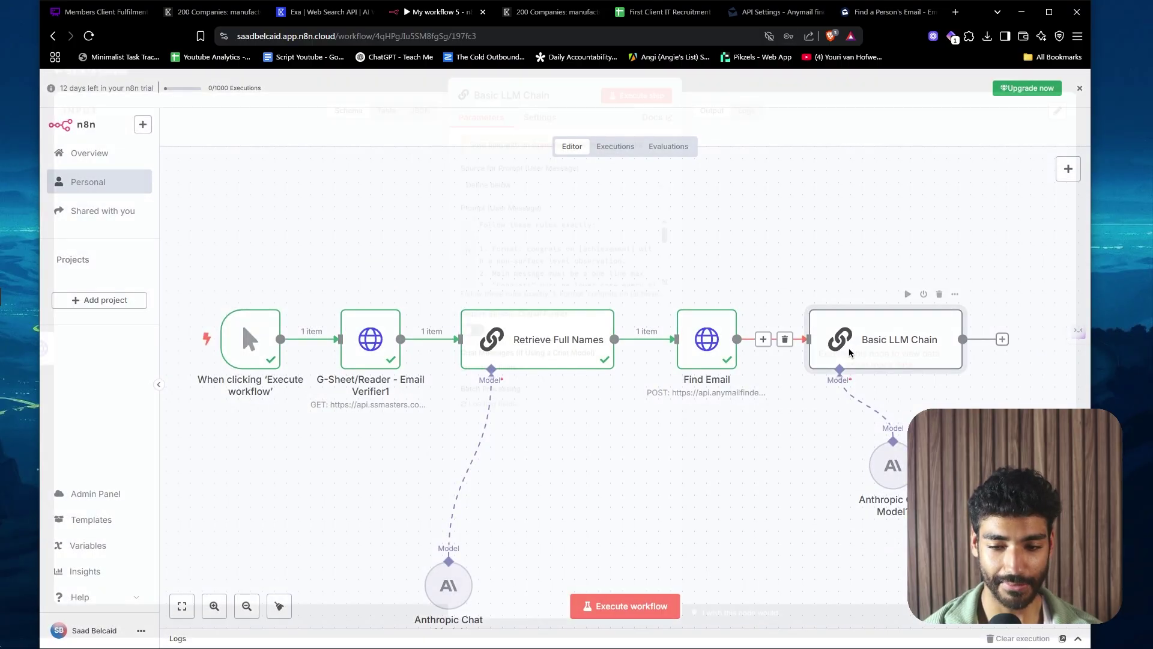
{"action": "left_click", "coordinate": [640, 108]}
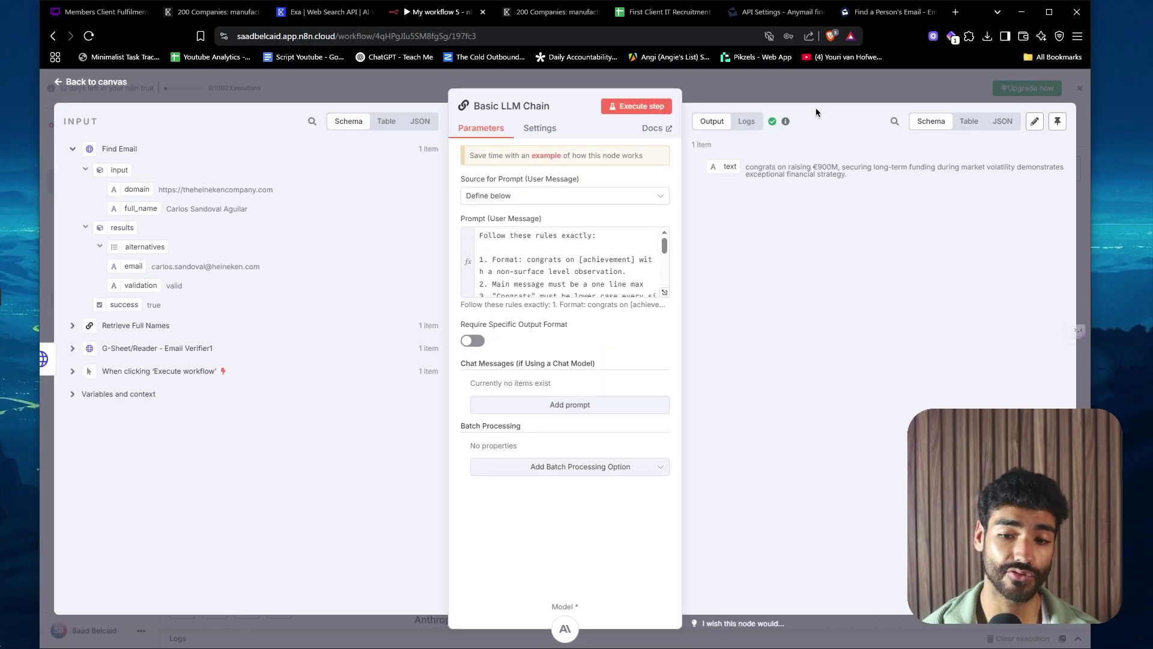
{"action": "key", "text": "Escape"}
- Rename the Basic LLM Chain node to Personalization
{"action": "right_click", "coordinate": [882, 354]}
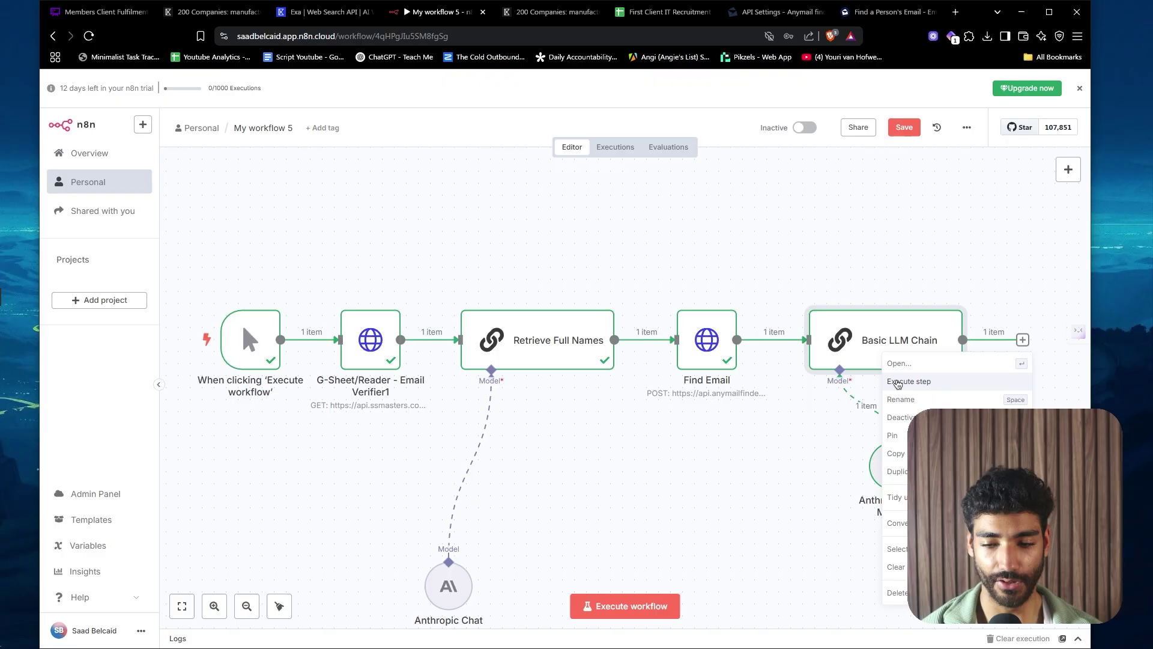
{"action": "left_click", "coordinate": [899, 400]}
{"action": "type", "text": "P"}
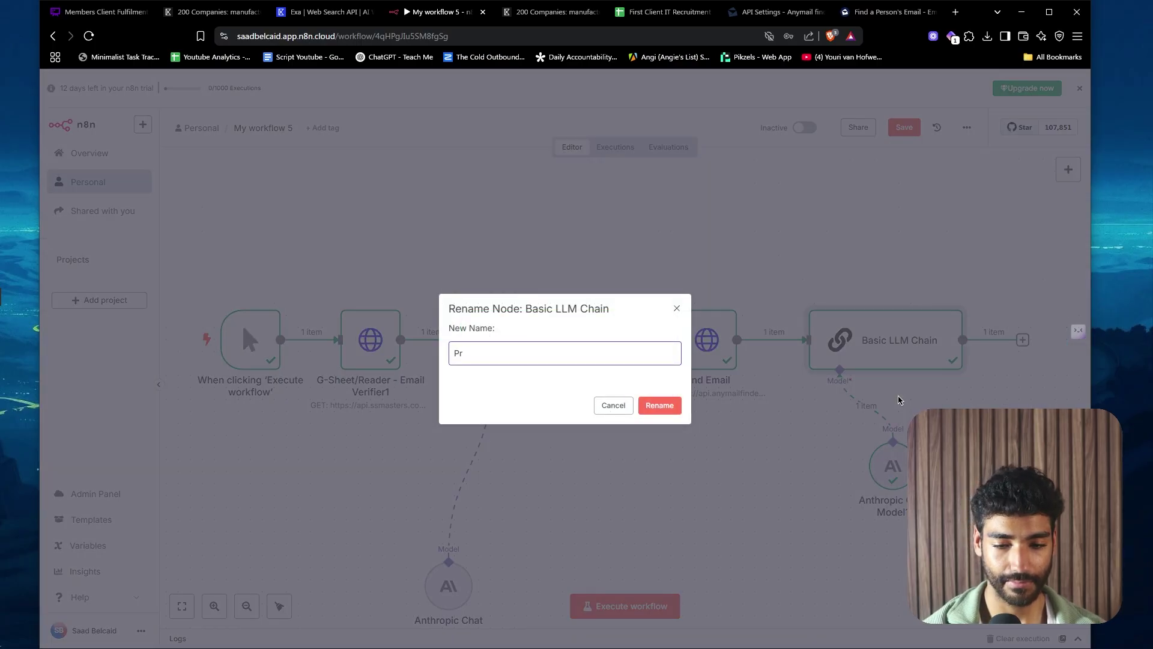
{"action": "type", "text": "ersonalization"}
{"action": "key", "text": "Return"}
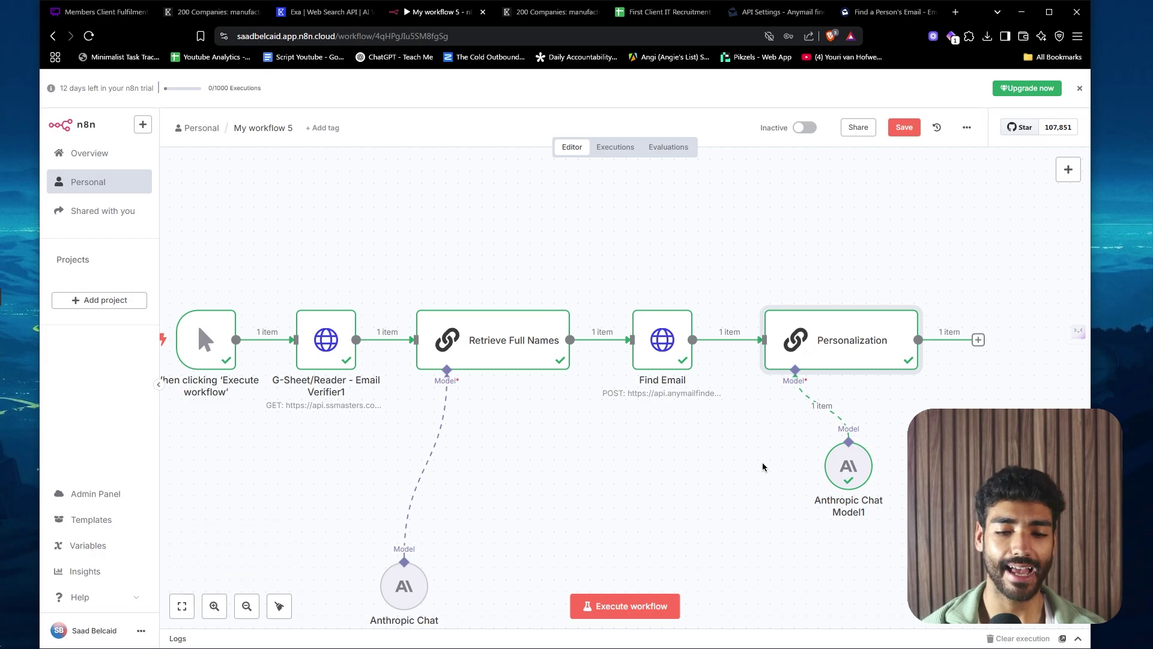
- Add an HTTP Request node after the Personalization node
{"action": "scroll", "coordinate": [762, 466], "scroll_direction": "right", "scroll_amount": 3}
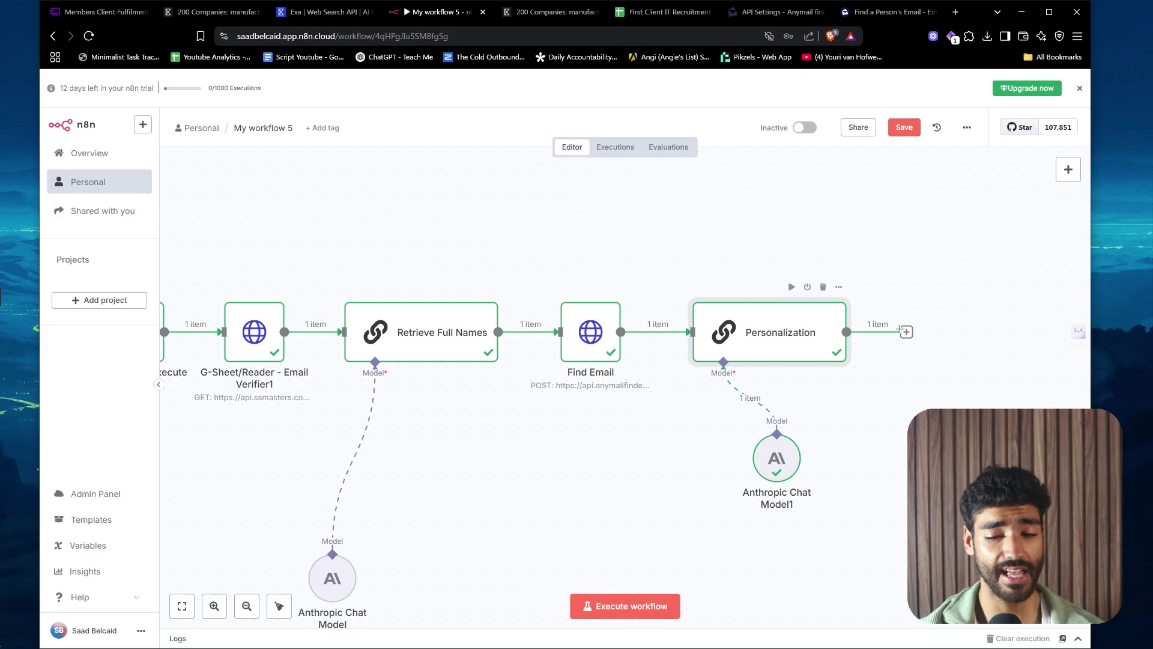
{"action": "left_click", "coordinate": [907, 331]}
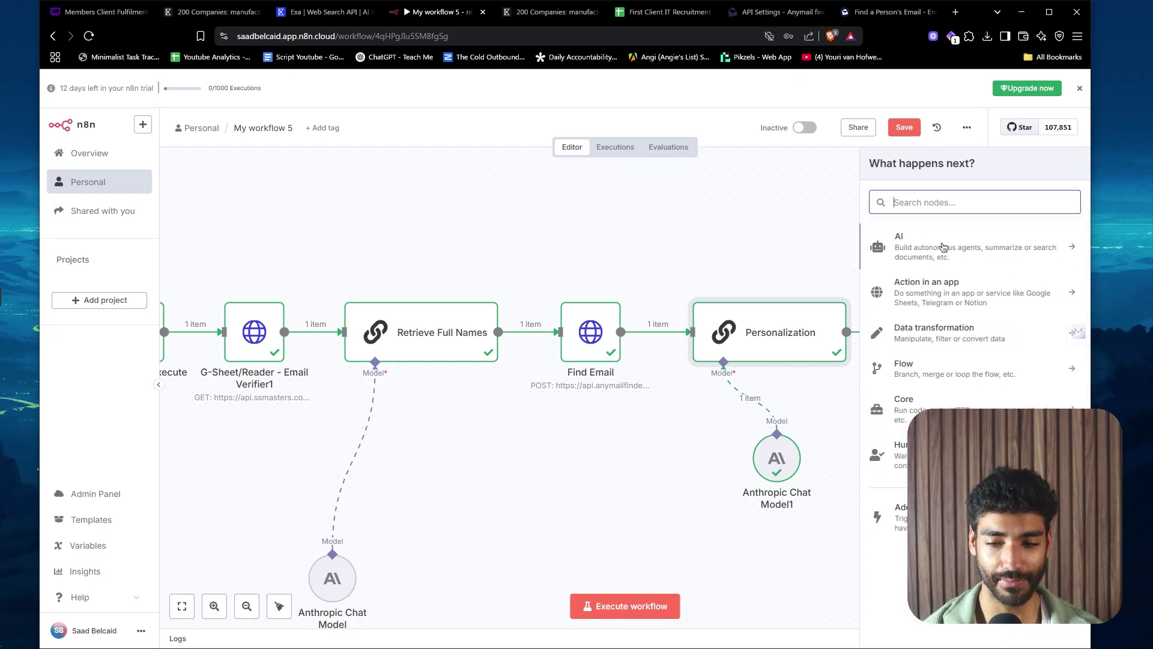
{"action": "type", "text": "http"}
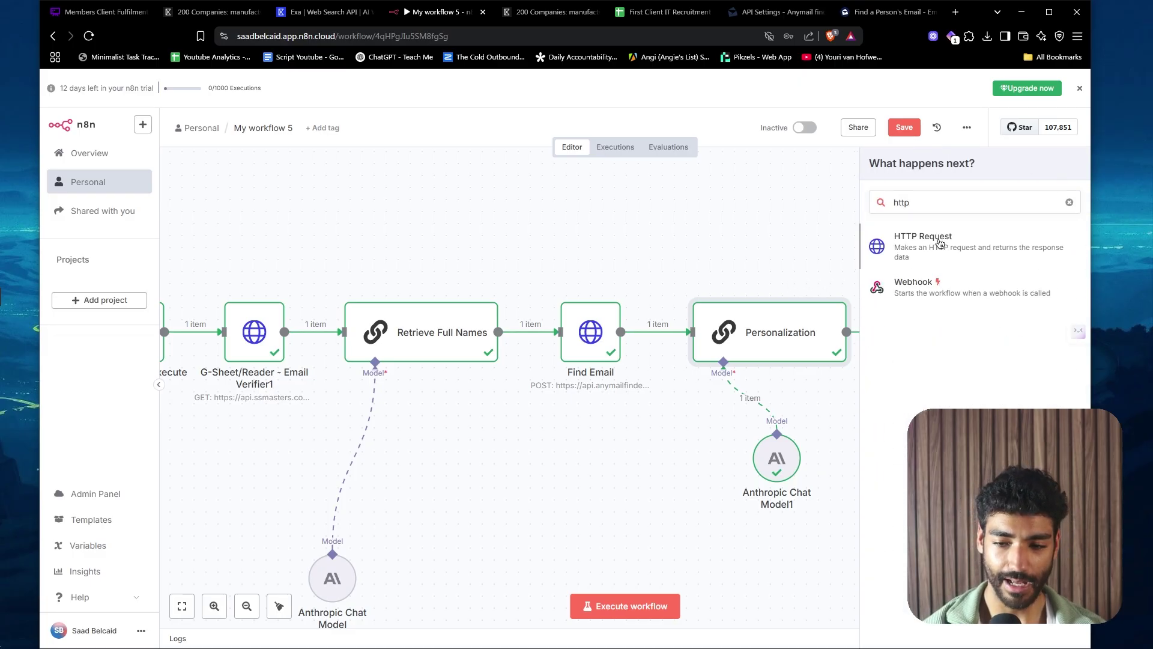
{"action": "left_click", "coordinate": [937, 240]}
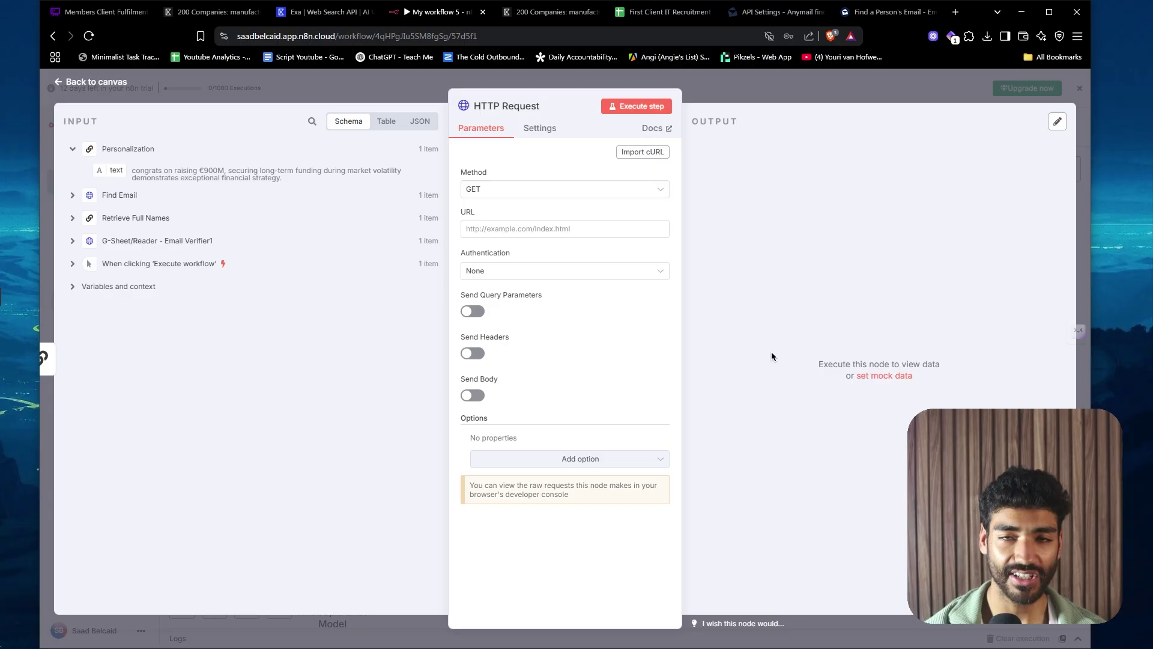
- Search Google for "api documentation instantly" in a new tab and open the Instantly API Introduction page
{"action": "key", "text": "ctrl+t"}
{"action": "type", "text": "goo"}
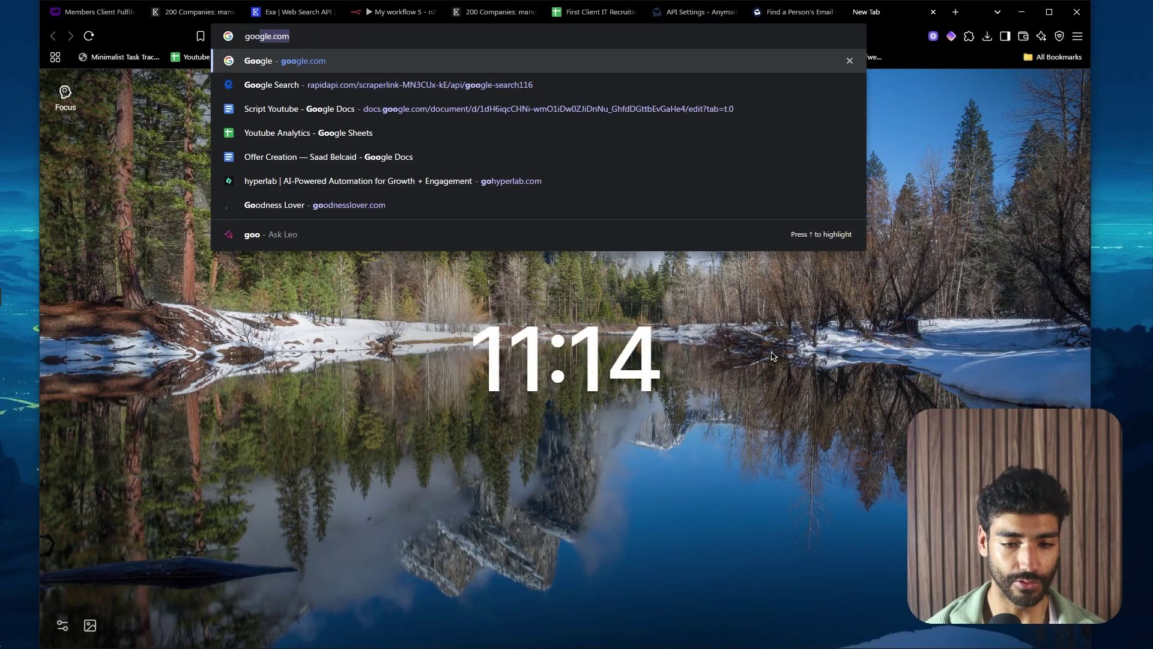
{"action": "key", "text": "Return"}
{"action": "type", "text": "api documentati"}
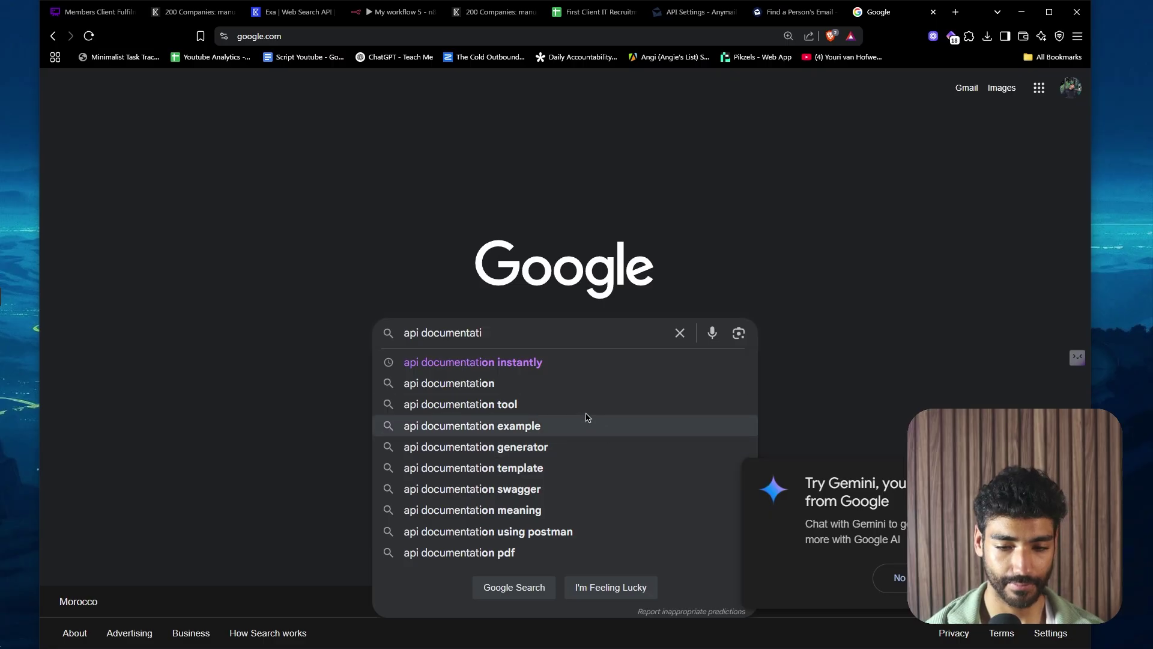
{"action": "left_click", "coordinate": [533, 361]}
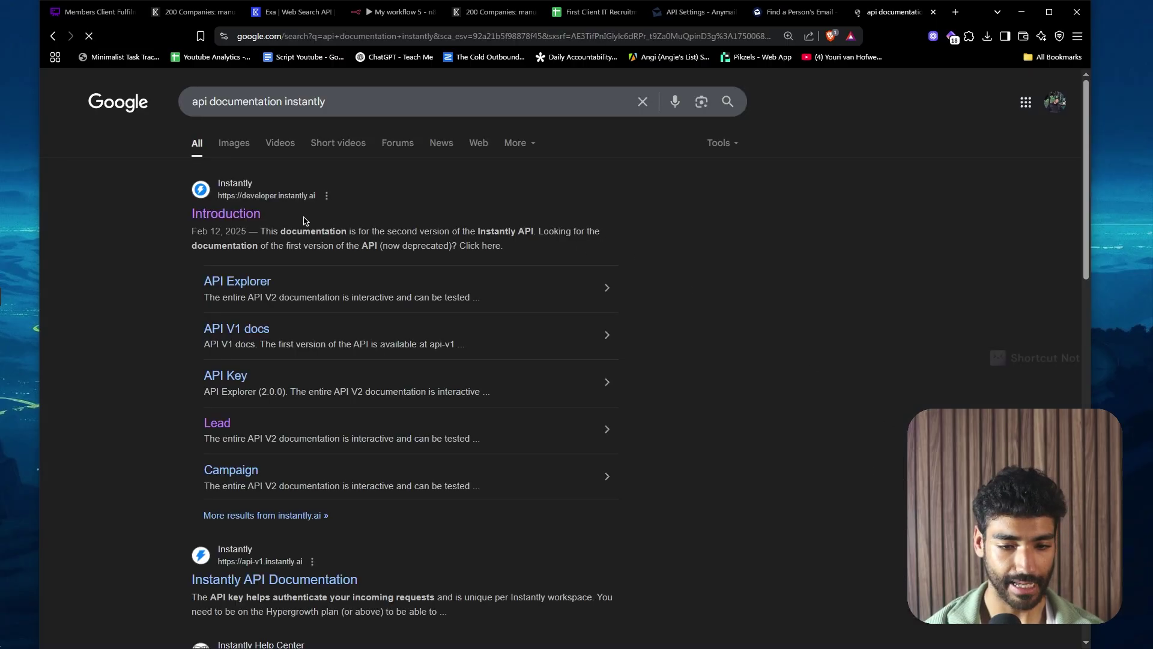
{"action": "left_click", "coordinate": [226, 214]}
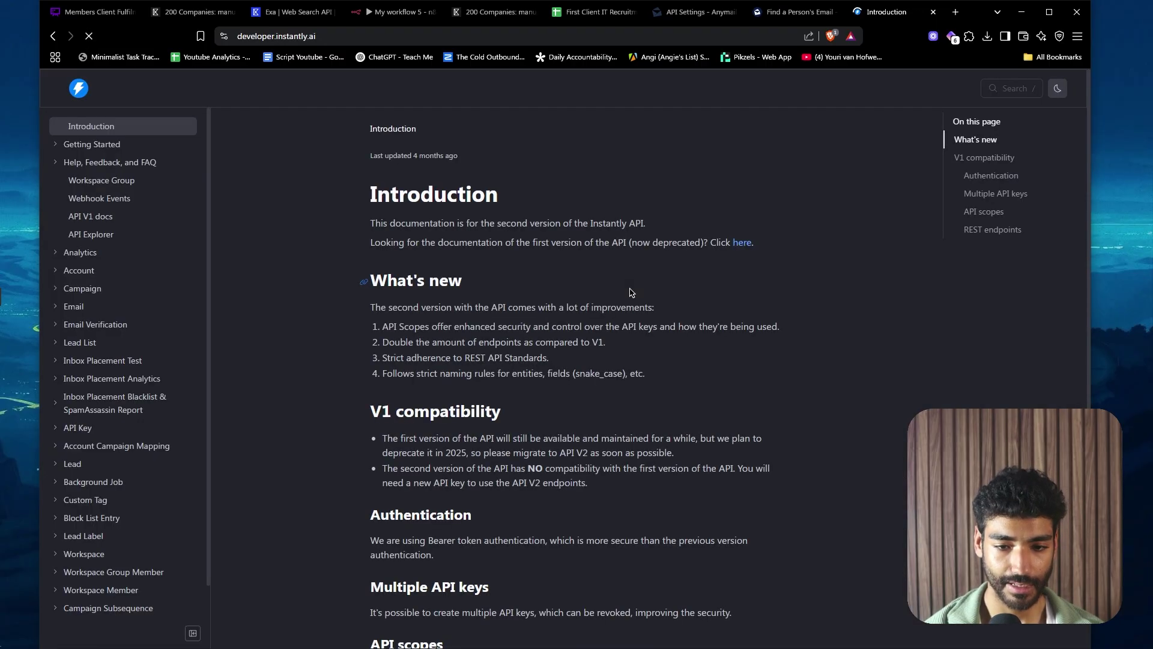
- Open the Lead schema in the Instantly API documentation and examine the fields of its example JSON
{"action": "left_click", "coordinate": [91, 464]}
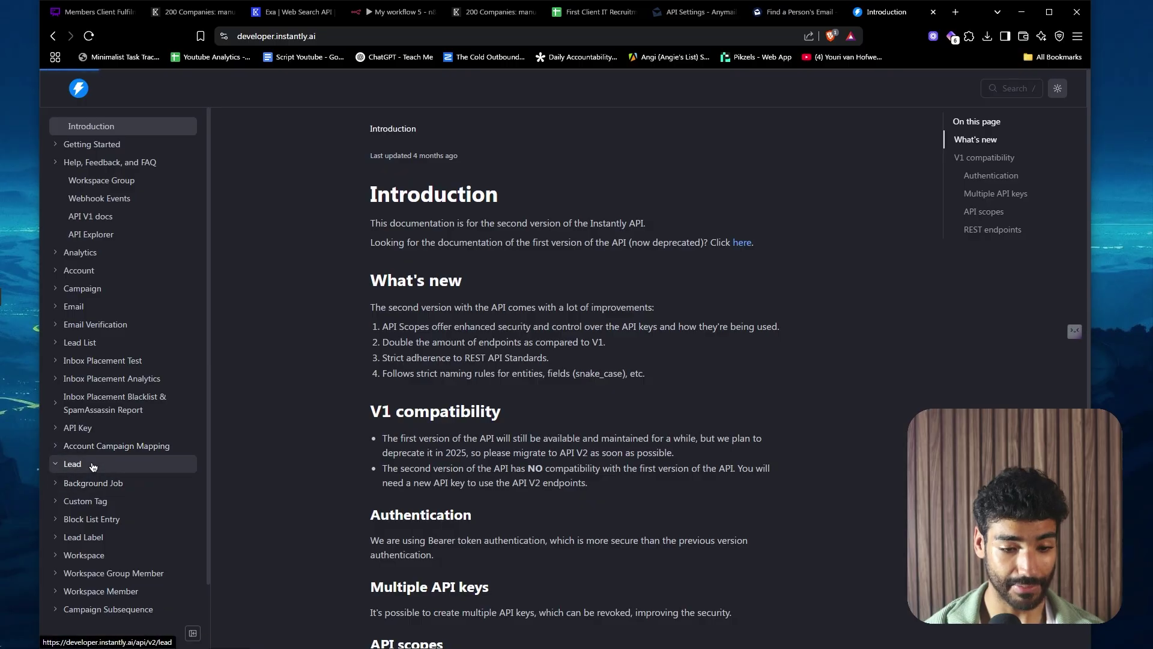
{"action": "left_click", "coordinate": [93, 482]}
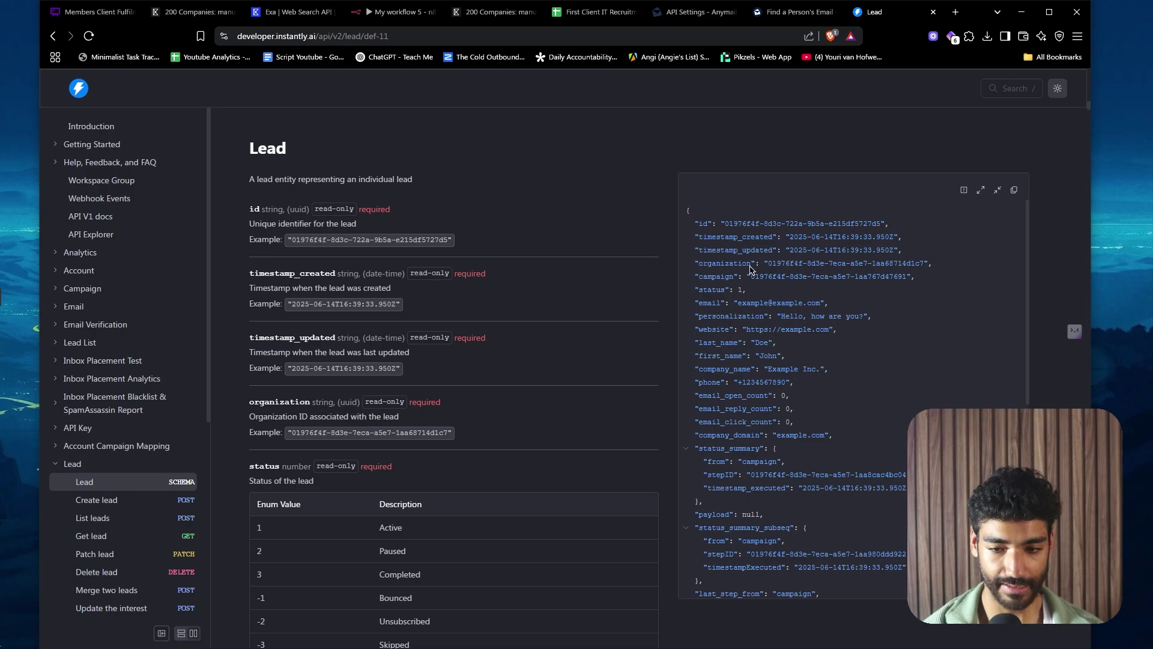
{"action": "scroll", "coordinate": [751, 268], "scroll_direction": "down", "scroll_amount": 1}
{"action": "scroll", "coordinate": [808, 419], "scroll_direction": "down", "scroll_amount": 2}
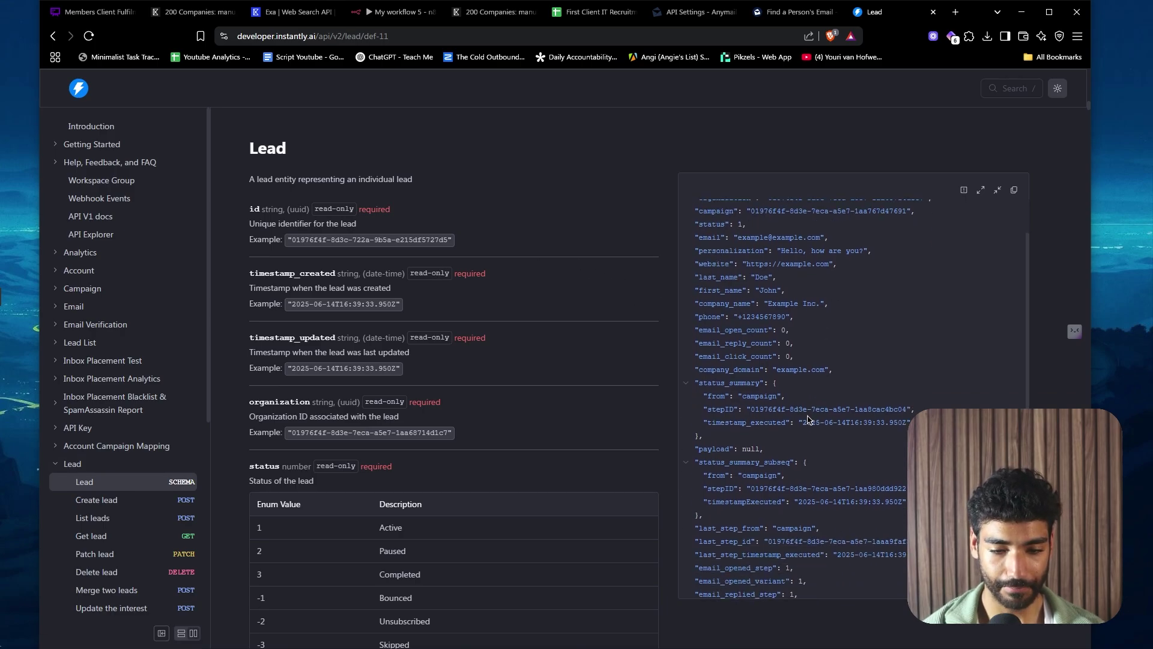
{"action": "left_click", "coordinate": [117, 508]}
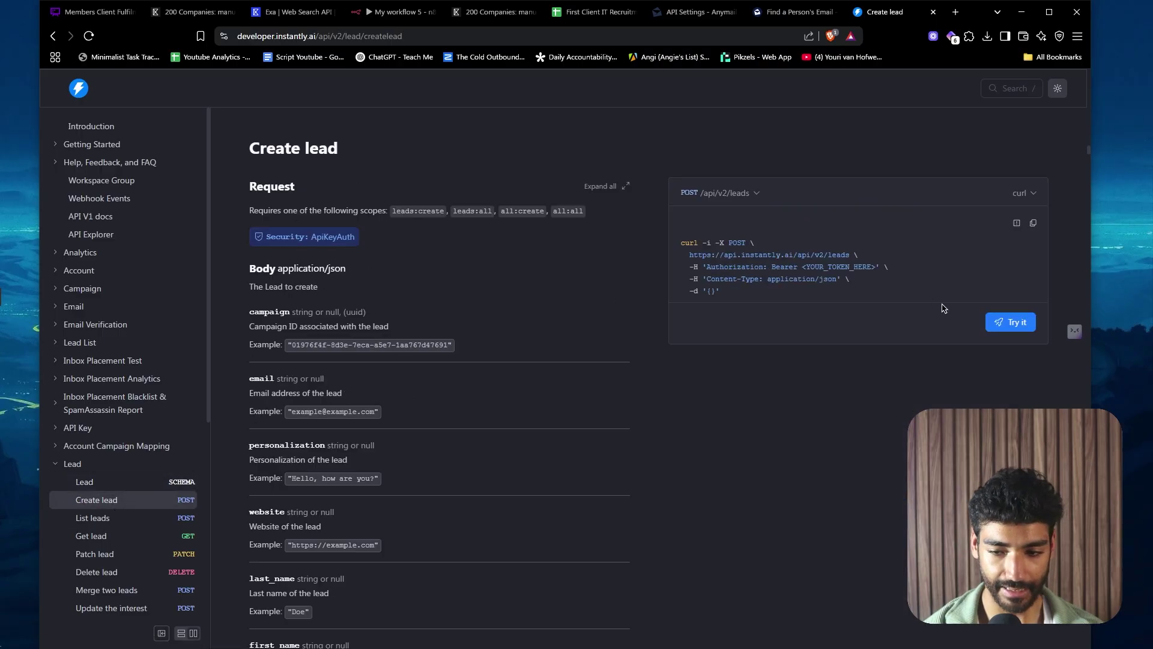
{"action": "scroll", "coordinate": [831, 271], "scroll_direction": "down", "scroll_amount": 1}
{"action": "left_click", "coordinate": [1005, 320]}
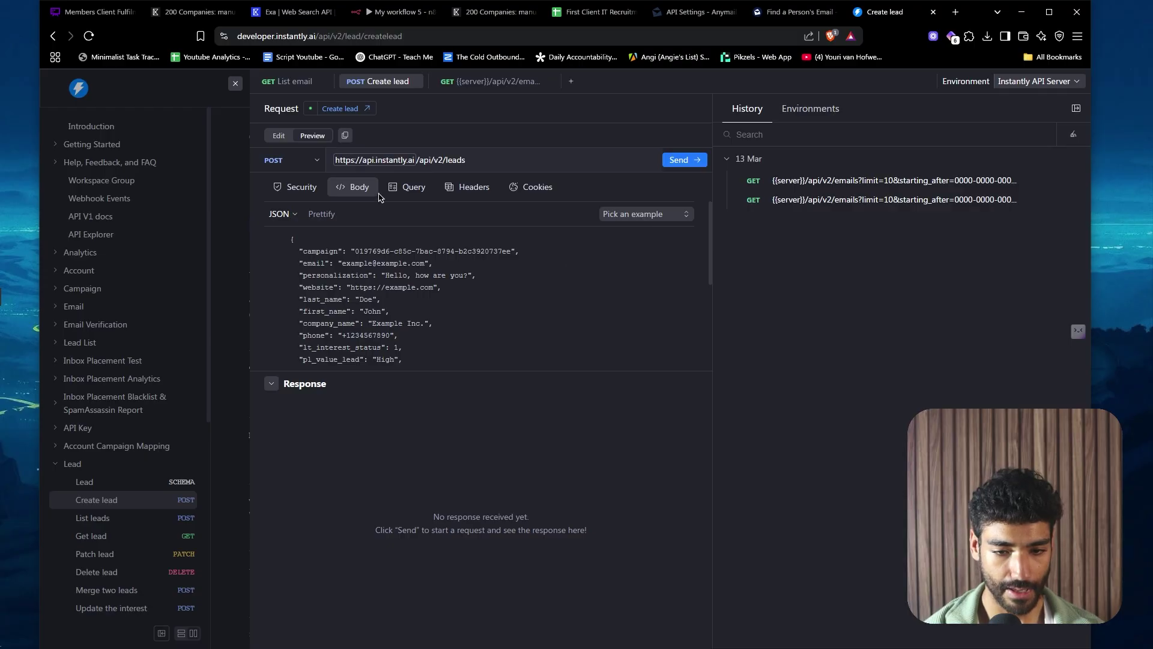
{"action": "left_click_drag", "start_coordinate": [488, 161], "coordinate": [336, 161]}
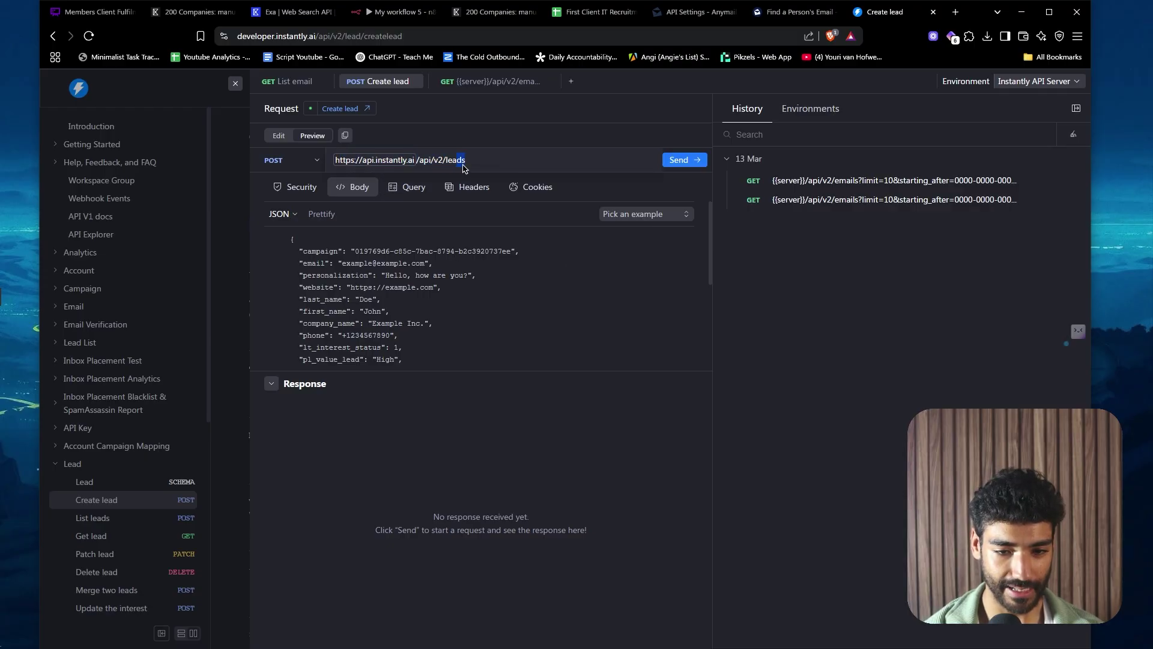
{"action": "left_click_drag", "start_coordinate": [466, 161], "coordinate": [299, 160]}
{"action": "left_click_drag", "start_coordinate": [490, 162], "coordinate": [333, 172]}
- Open instantly.ai in a new tab, complete the human verification and log in to the Instantly app
{"action": "key", "text": "ctrl+t"}
{"action": "type", "text": "instantly.ai"}
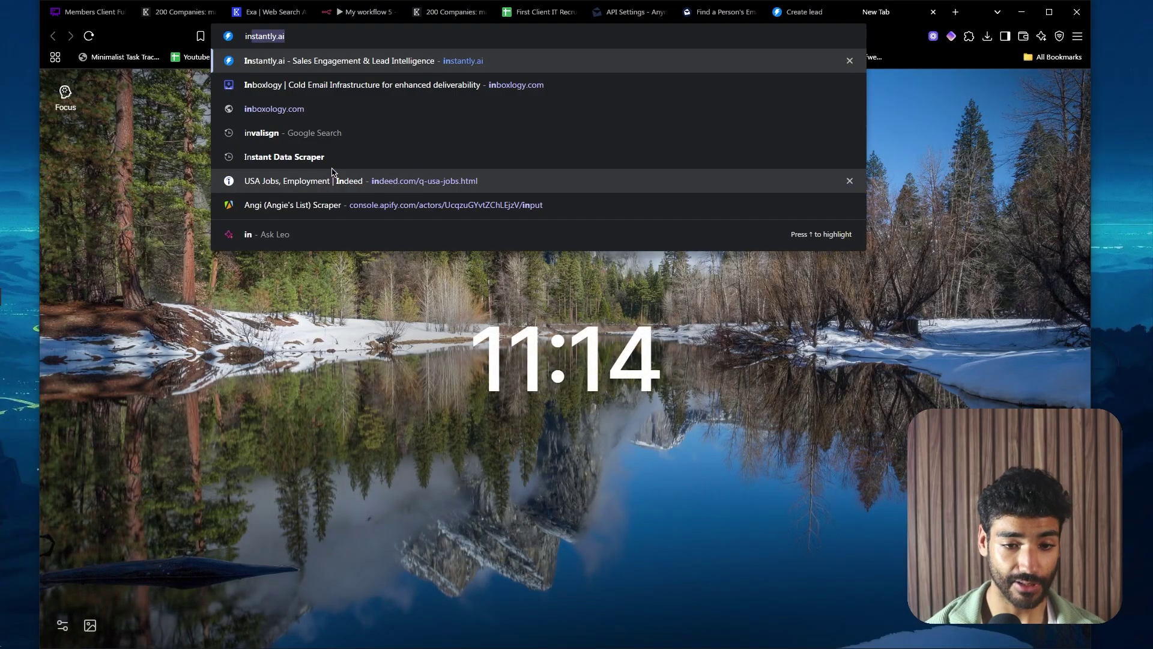
{"action": "key", "text": "Return"}
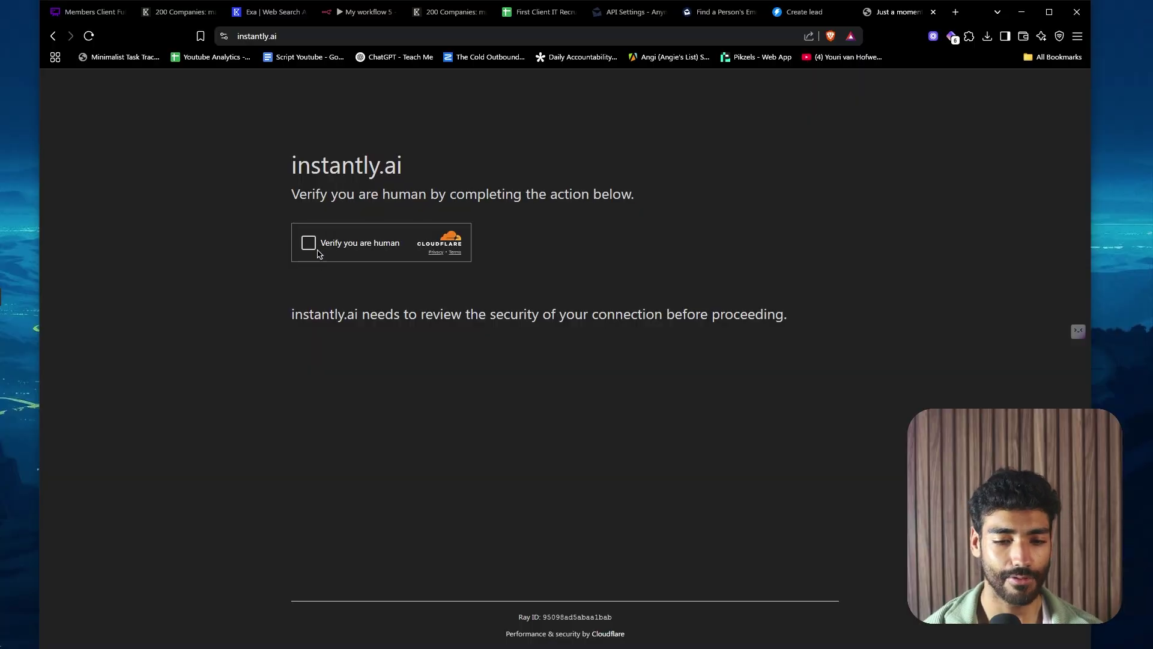
{"action": "left_click", "coordinate": [308, 245]}
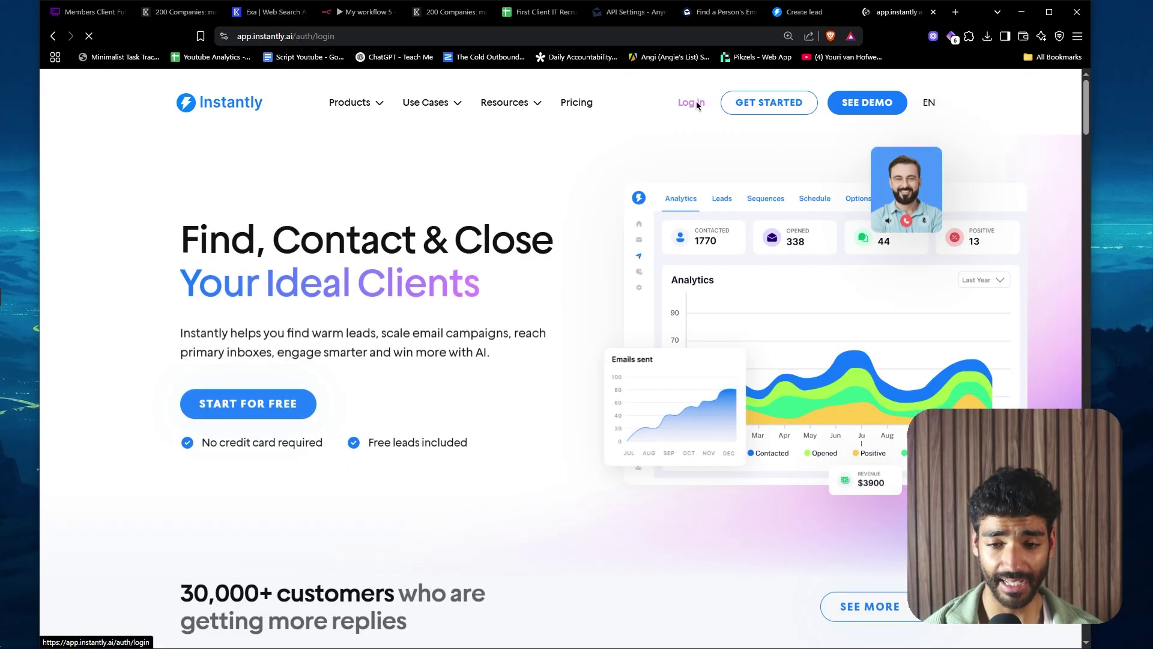
{"action": "left_click", "coordinate": [692, 103]}
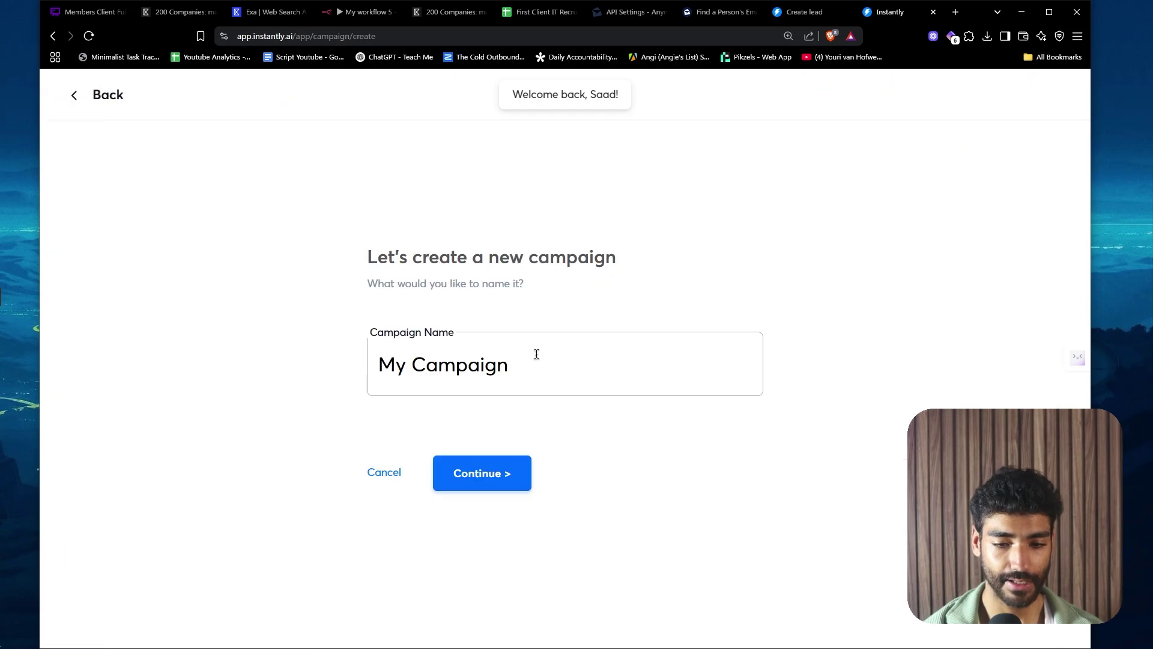
- Create a new Instantly campaign named "FSC IT Recruitment"
{"action": "triple_click", "coordinate": [536, 355]}
{"action": "type", "text": "FSC IT Recruitment"}
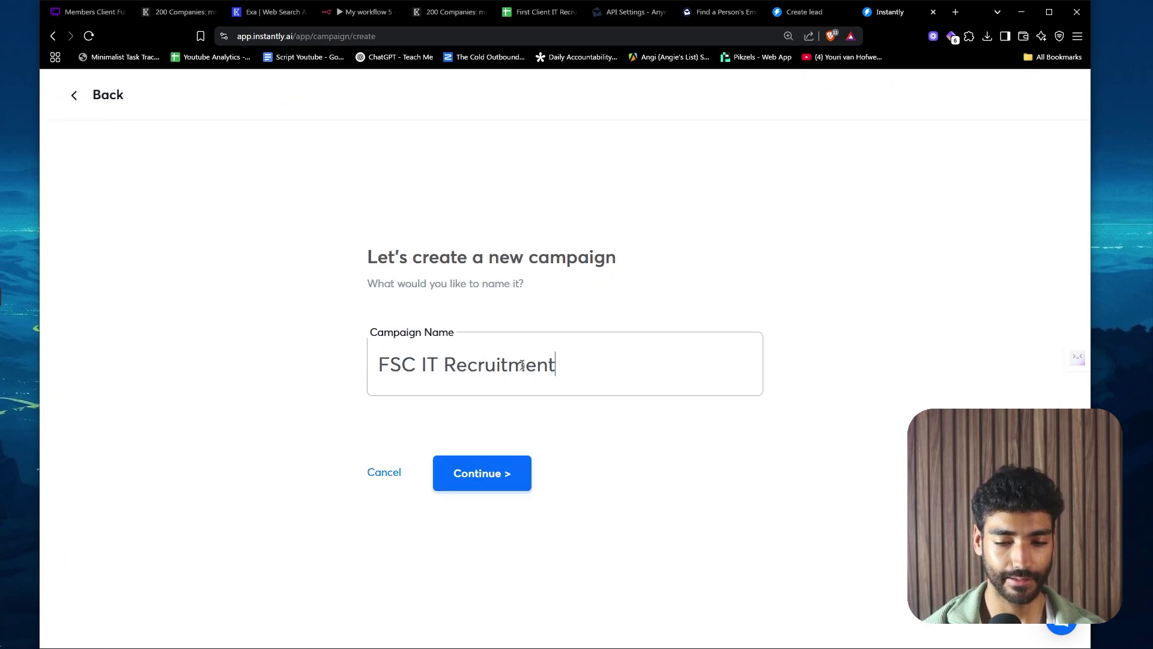
{"action": "key", "text": "Return"}
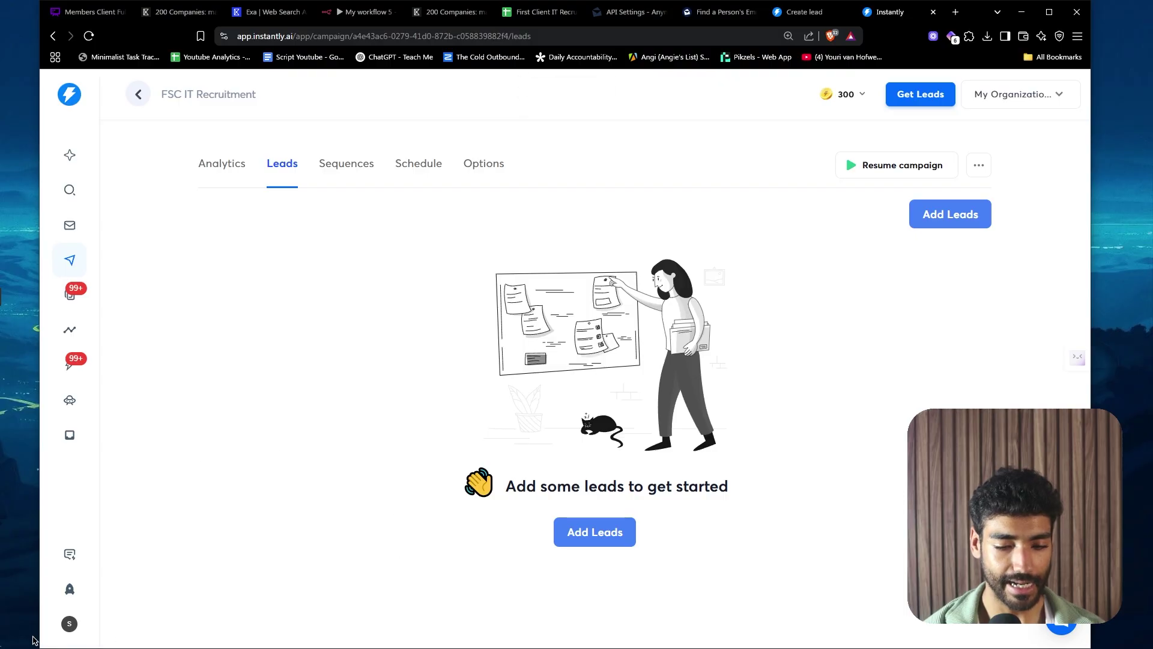
- Open the API Keys section of Instantly's integration settings
{"action": "left_click", "coordinate": [69, 623]}
{"action": "left_click", "coordinate": [113, 587]}
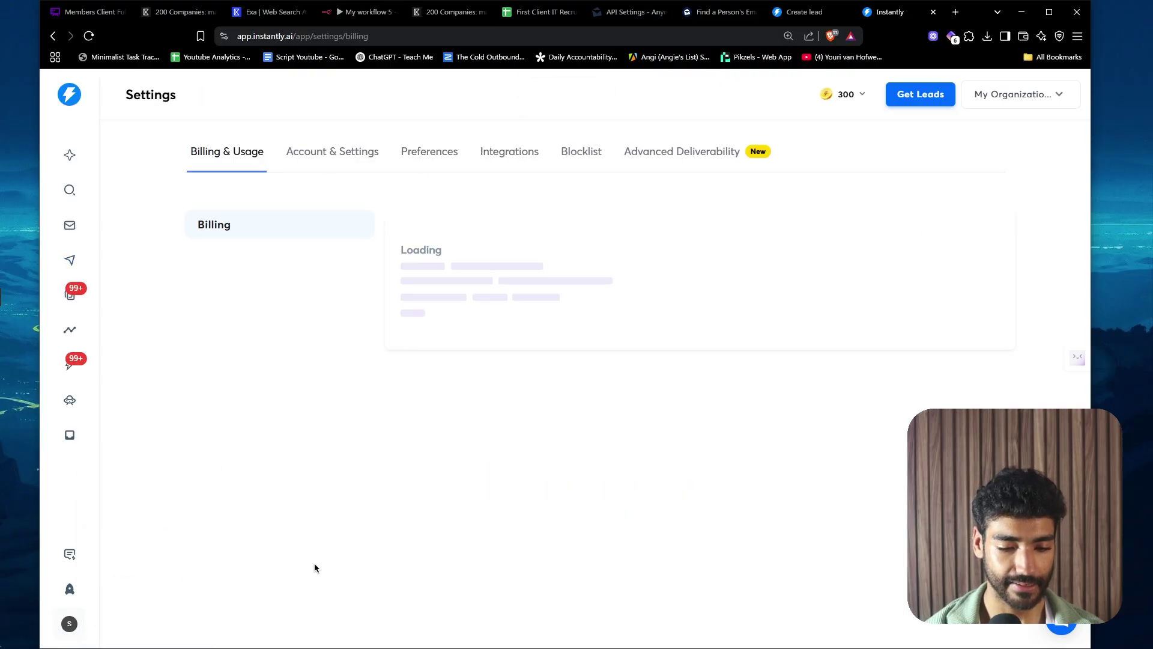
{"action": "left_click", "coordinate": [510, 155]}
{"action": "left_click", "coordinate": [269, 292]}
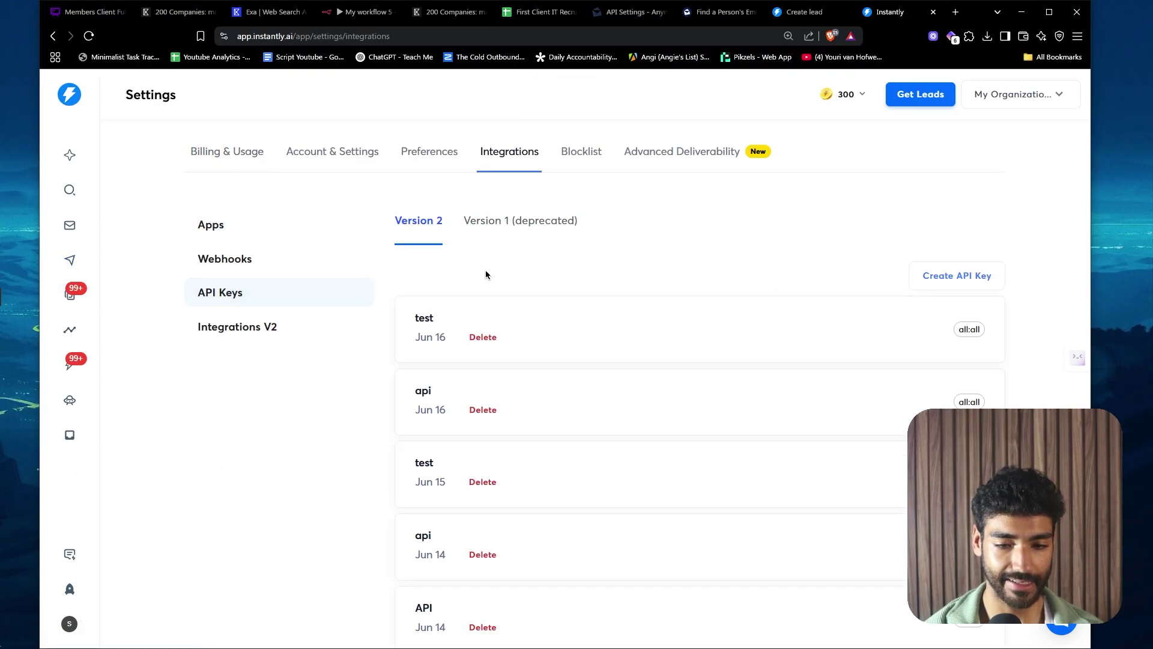
{"action": "scroll", "coordinate": [490, 277], "scroll_direction": "down", "scroll_amount": 1}
- Create an API key named "fsc" with the all:all scope and return to the Create lead documentation page
{"action": "left_click", "coordinate": [939, 240]}
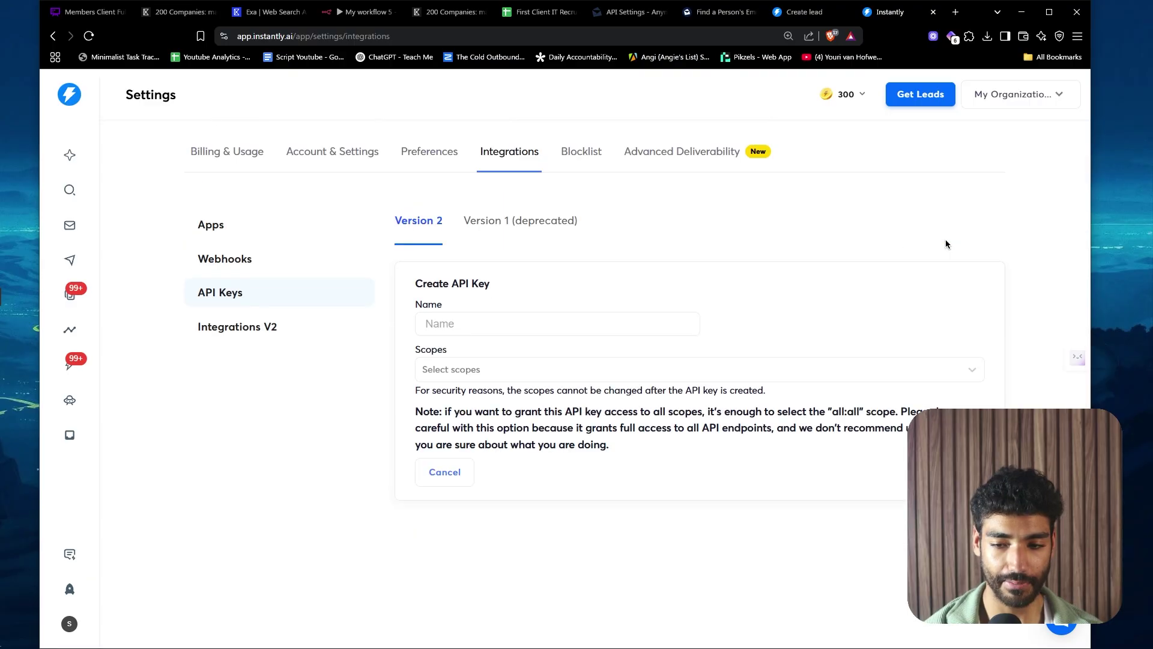
{"action": "left_click", "coordinate": [520, 327]}
{"action": "type", "text": "fsc"}
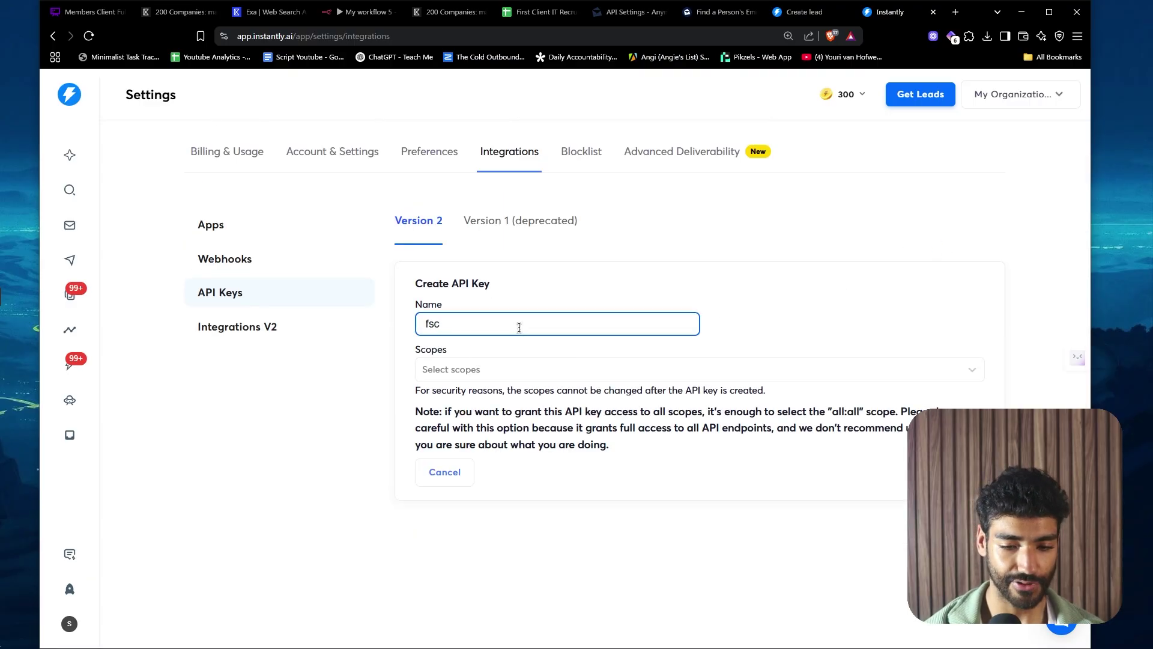
{"action": "key", "text": "Tab"}
{"action": "left_click", "coordinate": [494, 378]}
{"action": "left_click", "coordinate": [484, 400]}
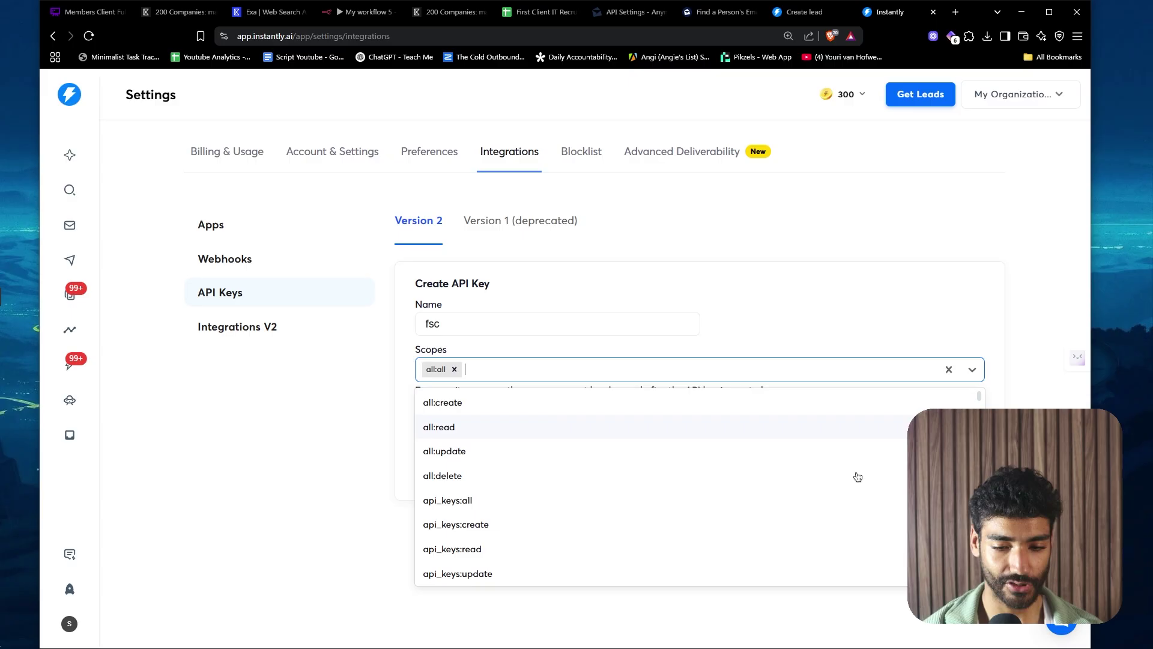
{"action": "key", "text": "Escape"}
{"action": "left_click", "coordinate": [943, 472]}
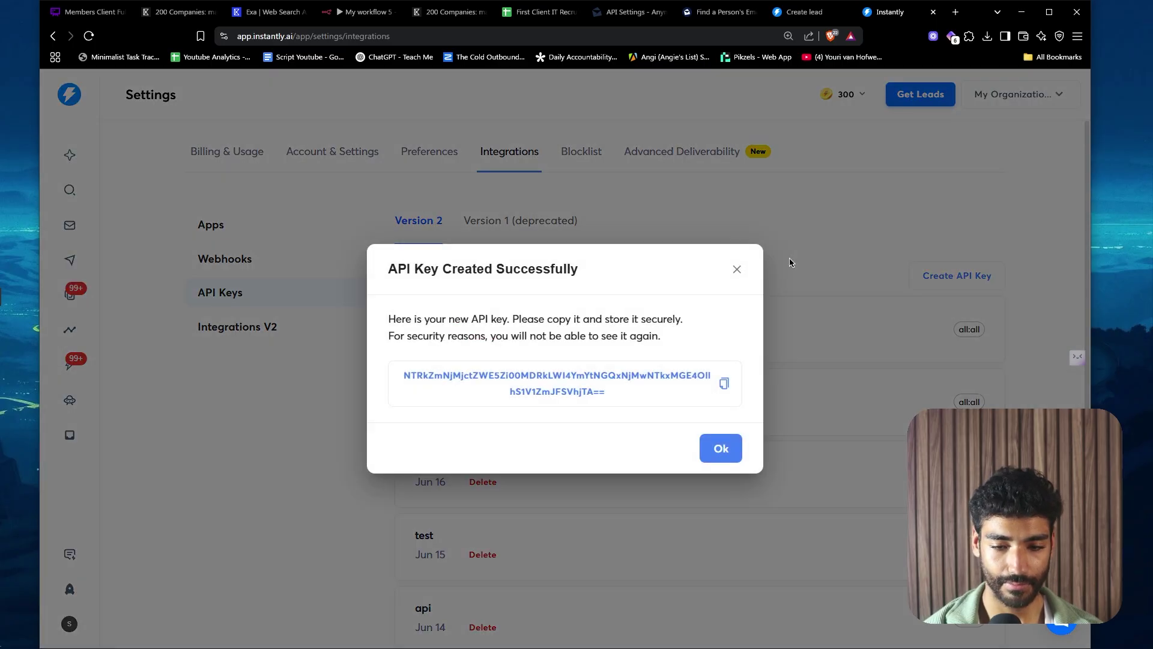
{"action": "left_click", "coordinate": [801, 12]}
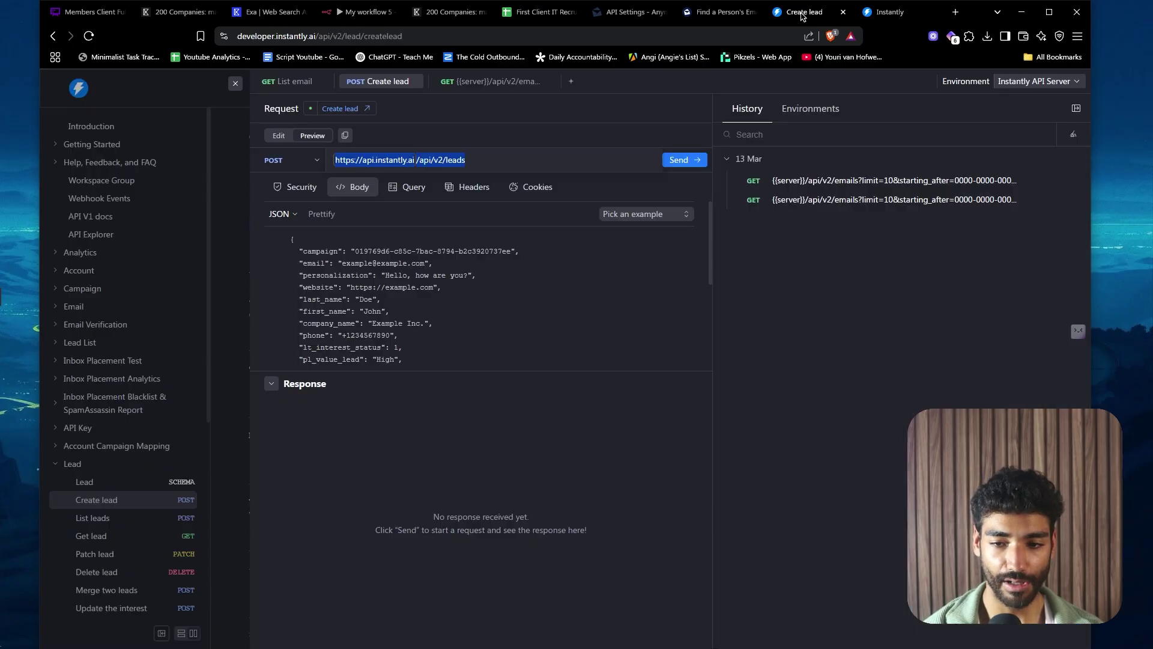
- Copy the endpoint URL from the Create lead documentation and return to the n8n workflow
{"action": "left_click", "coordinate": [456, 162]}
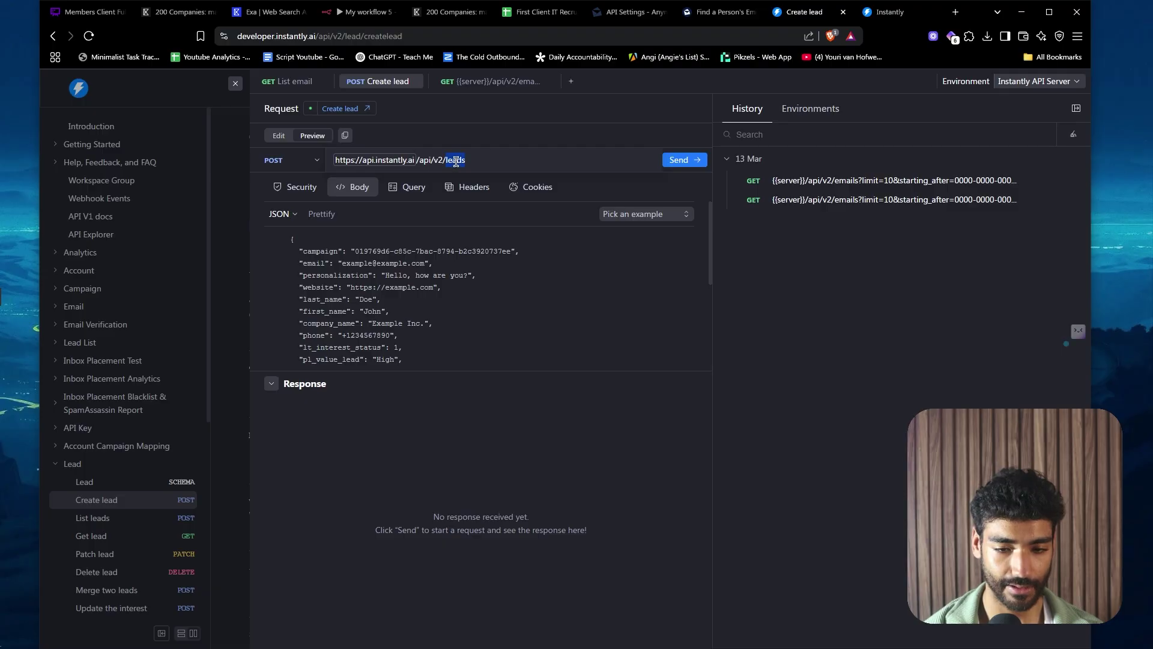
{"action": "key", "text": "ctrl+a"}
{"action": "left_click", "coordinate": [495, 167]}
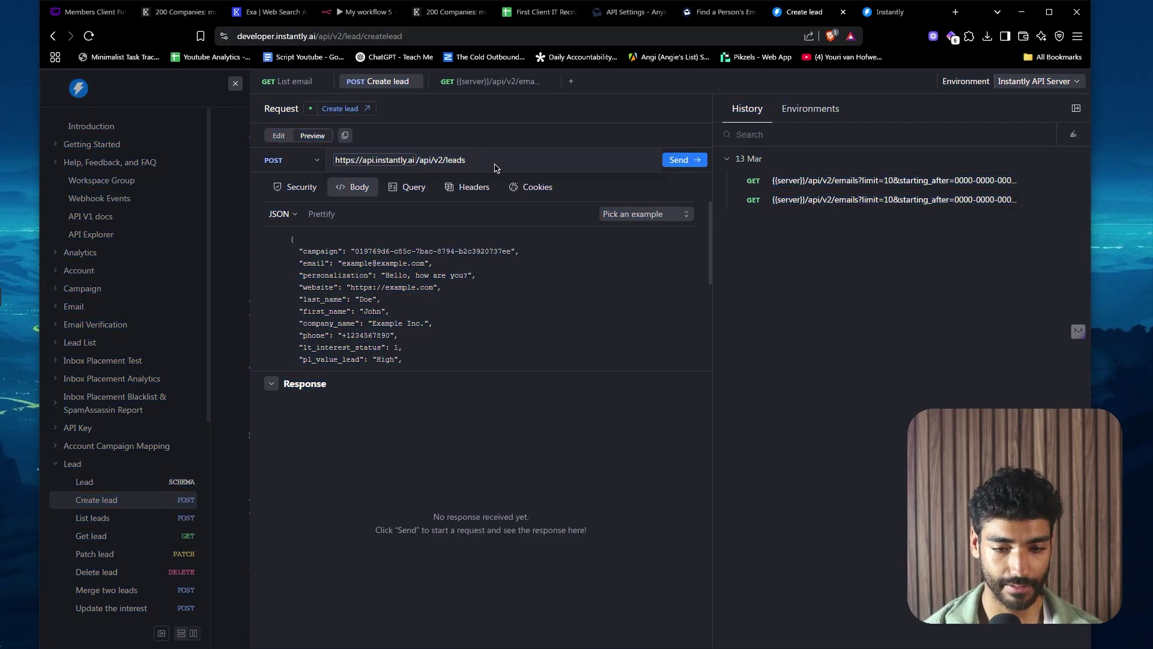
{"action": "left_click_drag", "start_coordinate": [487, 163], "coordinate": [330, 159]}
{"action": "right_click", "coordinate": [329, 160]}
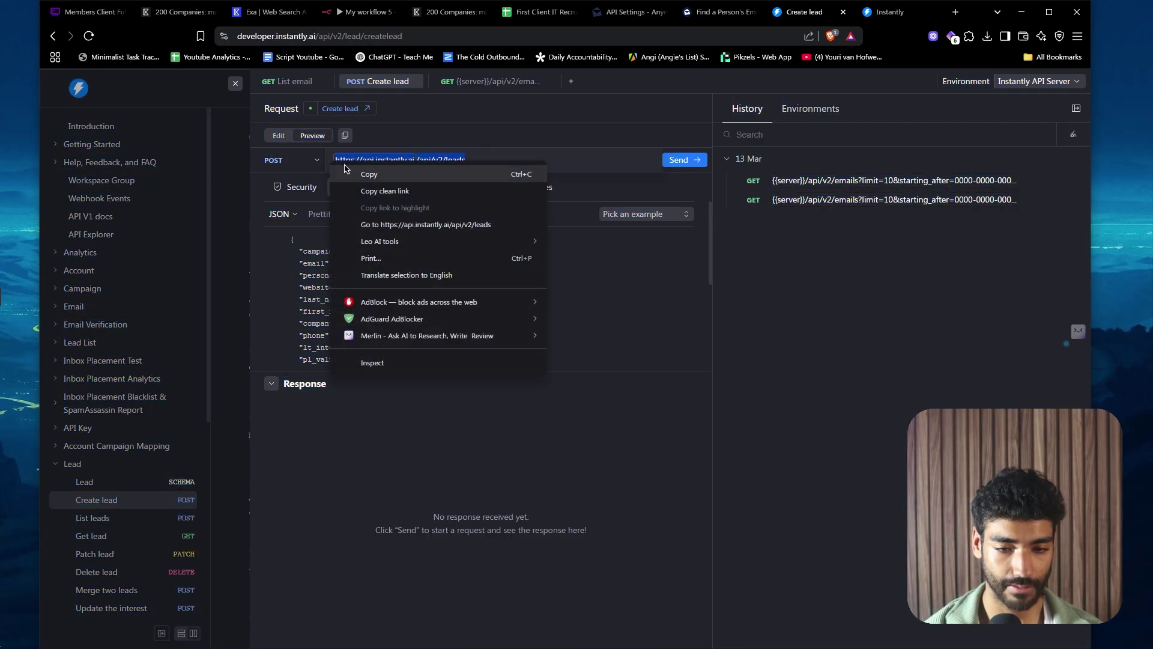
{"action": "left_click", "coordinate": [357, 173]}
{"action": "left_click", "coordinate": [363, 12]}
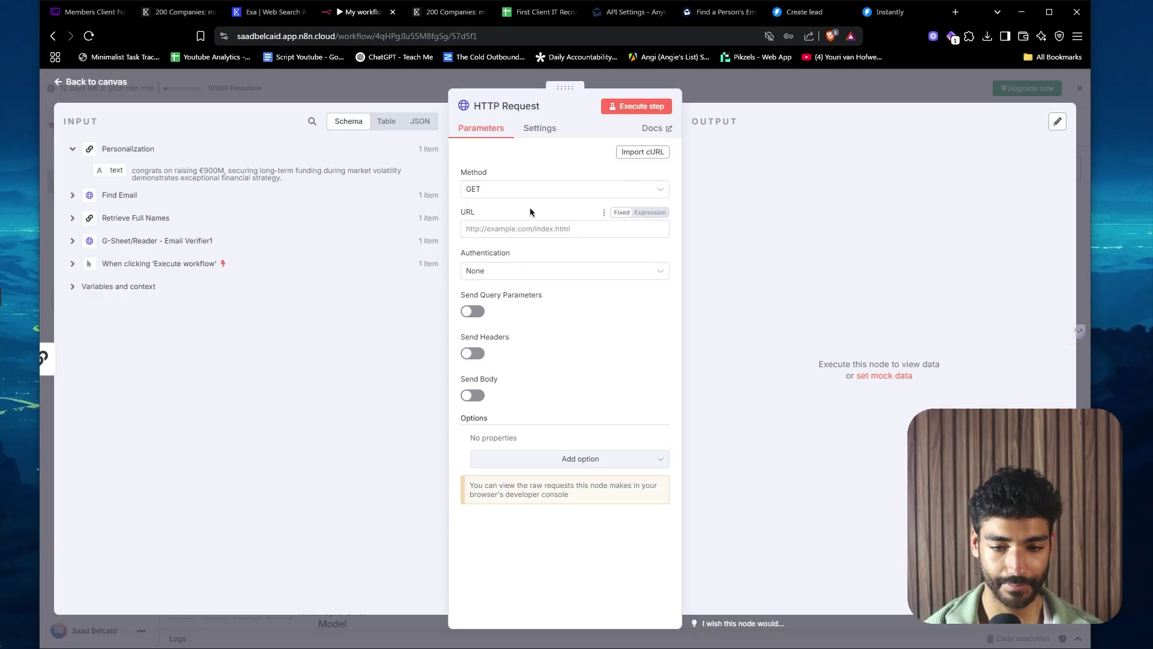
{"action": "left_click", "coordinate": [487, 190]}
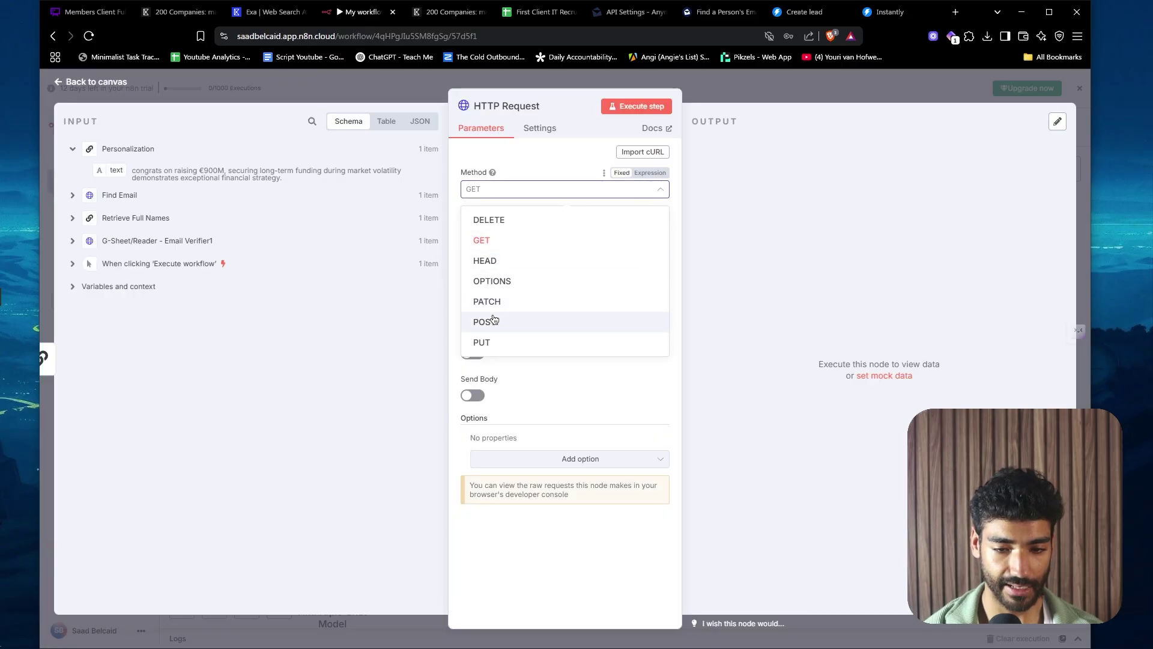
{"action": "left_click", "coordinate": [496, 321]}
{"action": "left_click", "coordinate": [499, 229]}
{"action": "key", "text": "ctrl+v"}
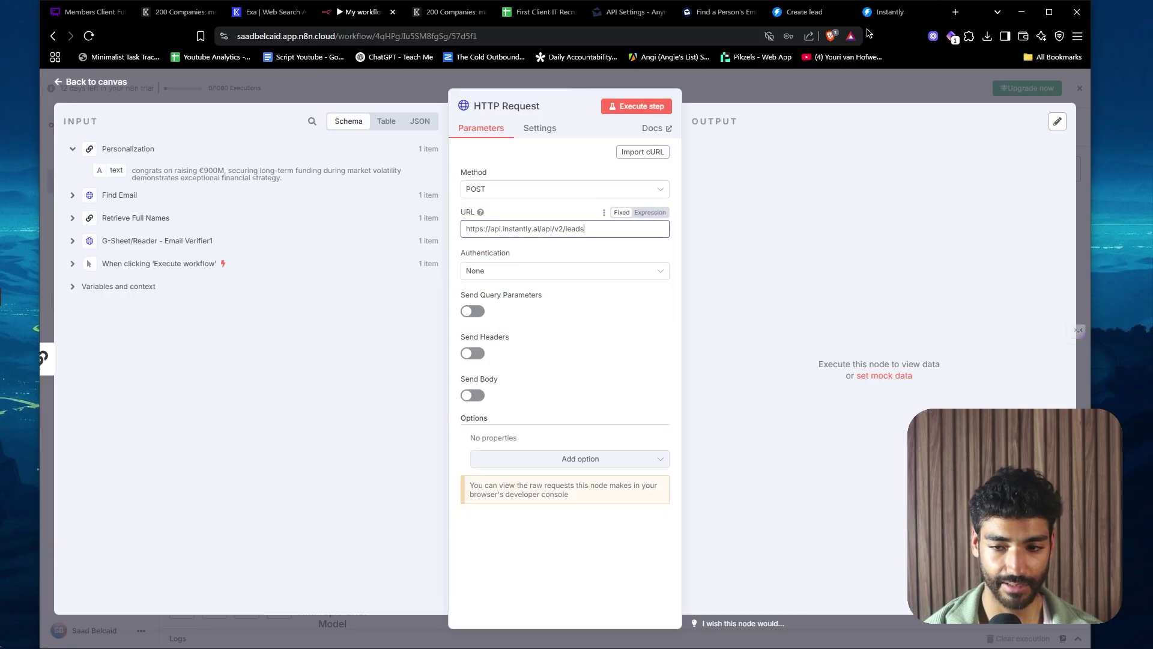
{"action": "left_click", "coordinate": [815, 18]}
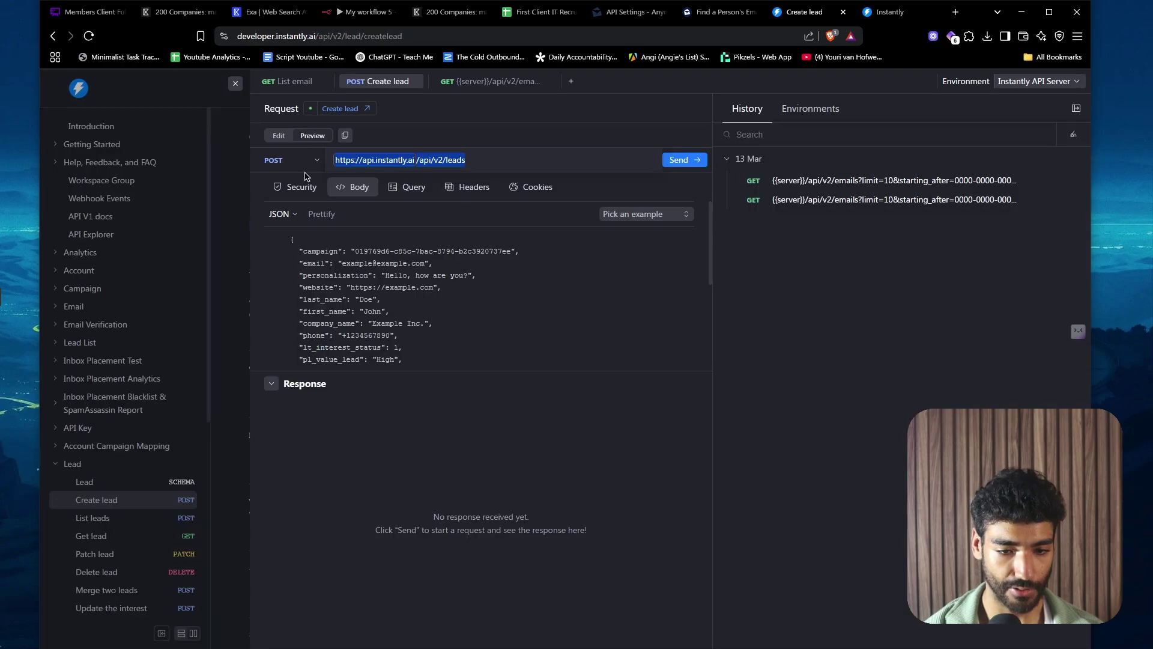
{"action": "left_click", "coordinate": [336, 12]}
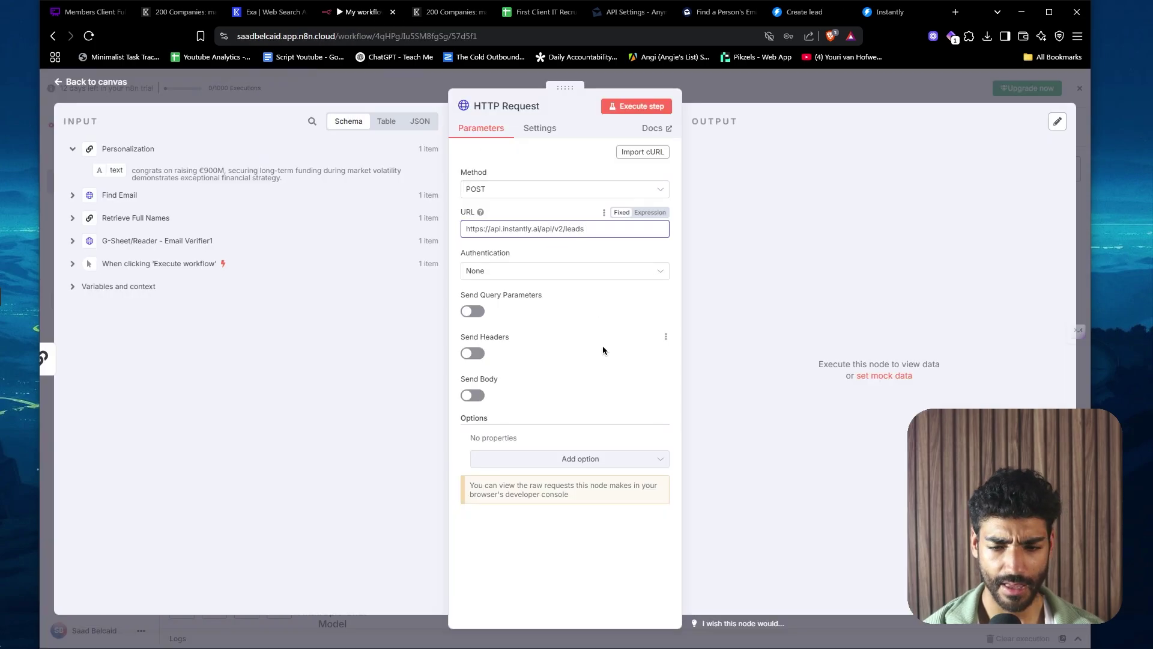
- Set the node's authentication to Generic Credential Type with Bearer Auth
{"action": "left_click", "coordinate": [505, 275]}
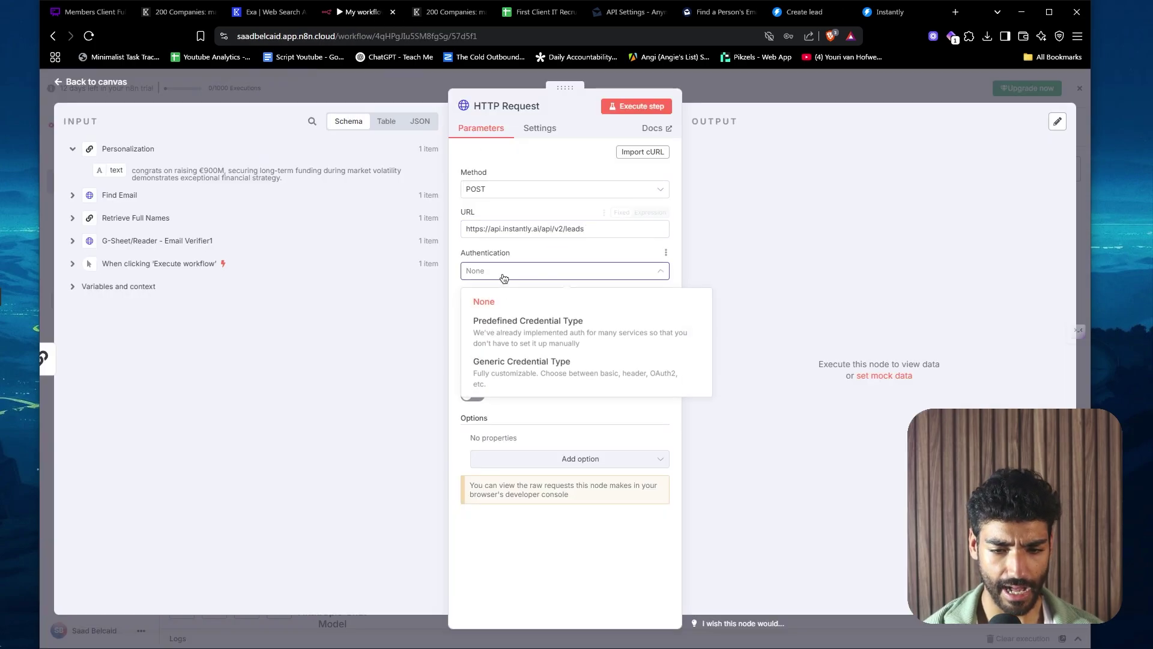
{"action": "left_click", "coordinate": [526, 362]}
{"action": "left_click", "coordinate": [525, 311]}
{"action": "left_click", "coordinate": [522, 363]}
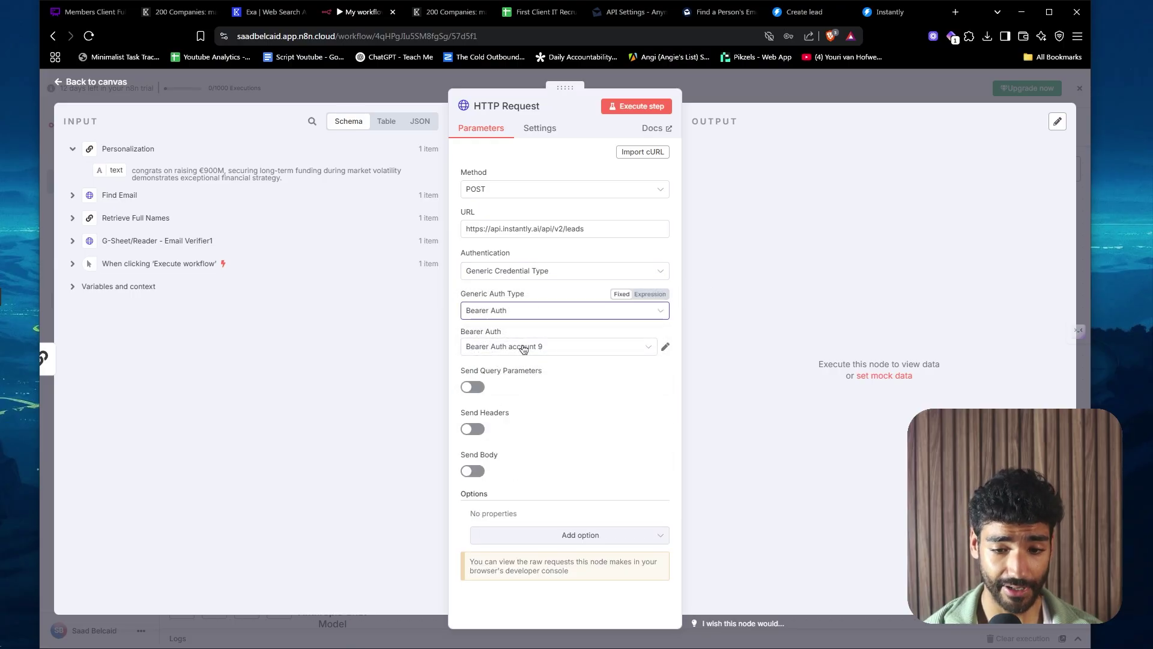
- Replace the bearer token of the Bearer Auth account 9 credential with the new Instantly API key and save it
{"action": "left_click", "coordinate": [665, 350]}
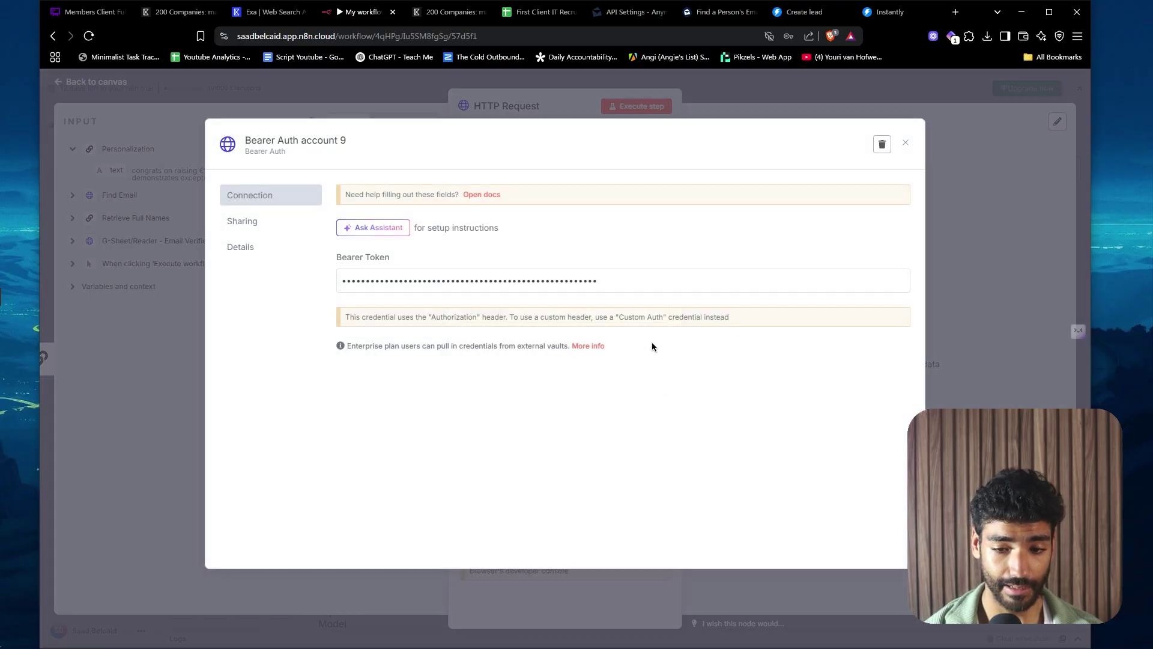
{"action": "double_click", "coordinate": [498, 284]}
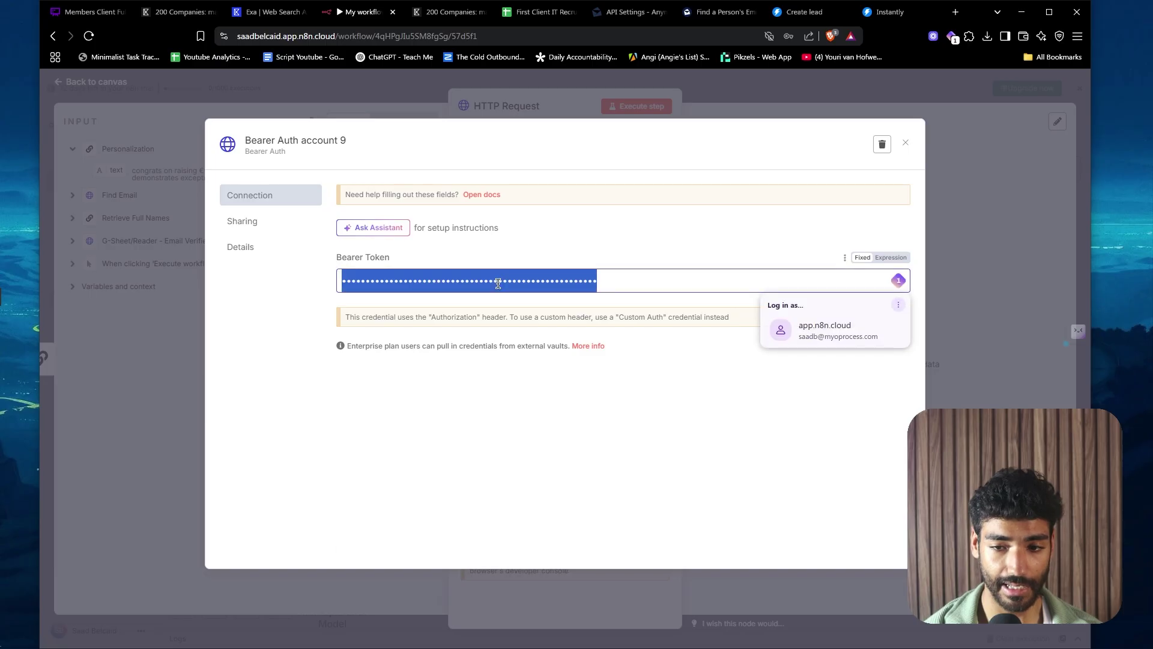
{"action": "left_click", "coordinate": [901, 13]}
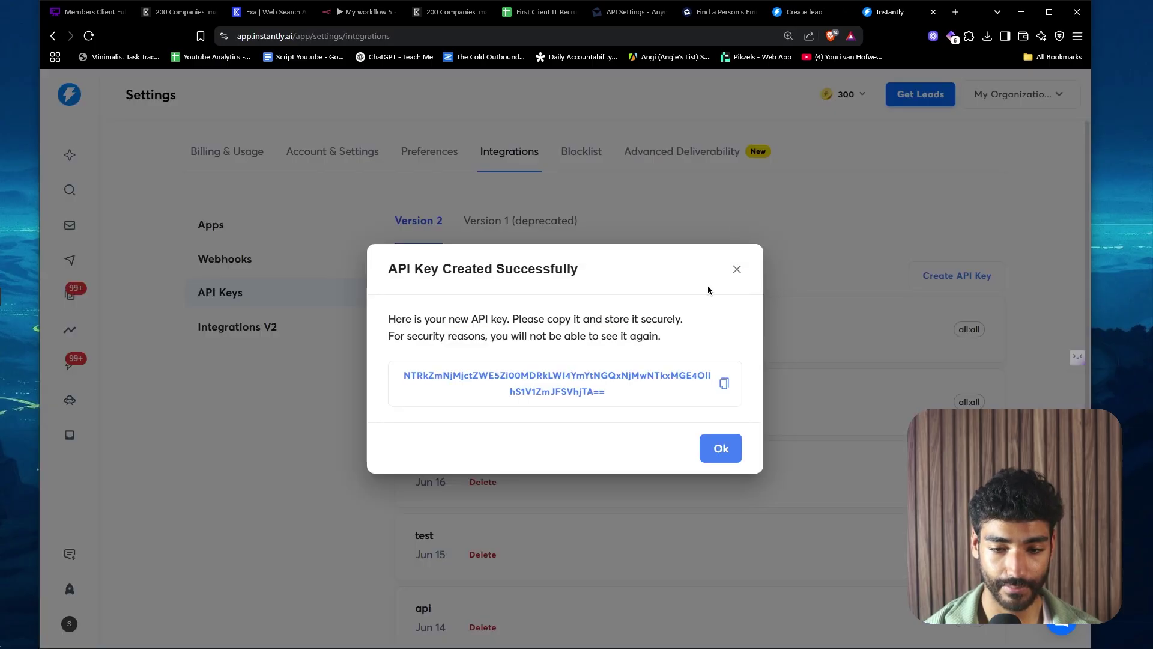
{"action": "left_click", "coordinate": [724, 383]}
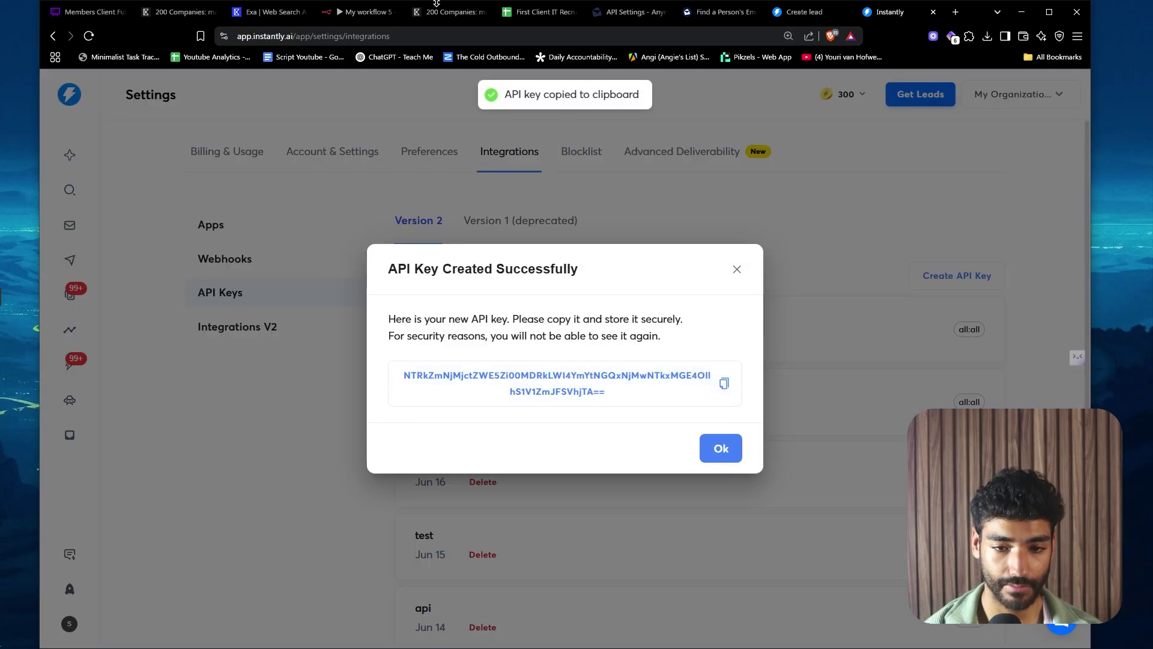
{"action": "left_click", "coordinate": [340, 13]}
{"action": "key", "text": "ctrl+v"}
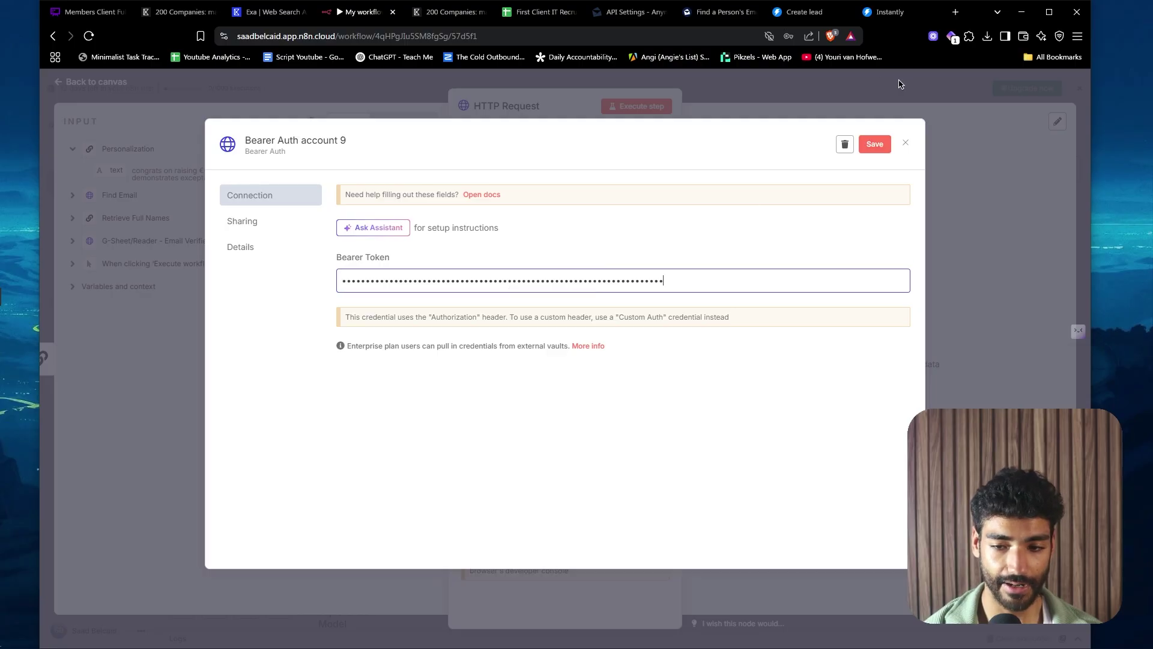
{"action": "left_click", "coordinate": [873, 149]}
{"action": "left_click", "coordinate": [986, 292]}
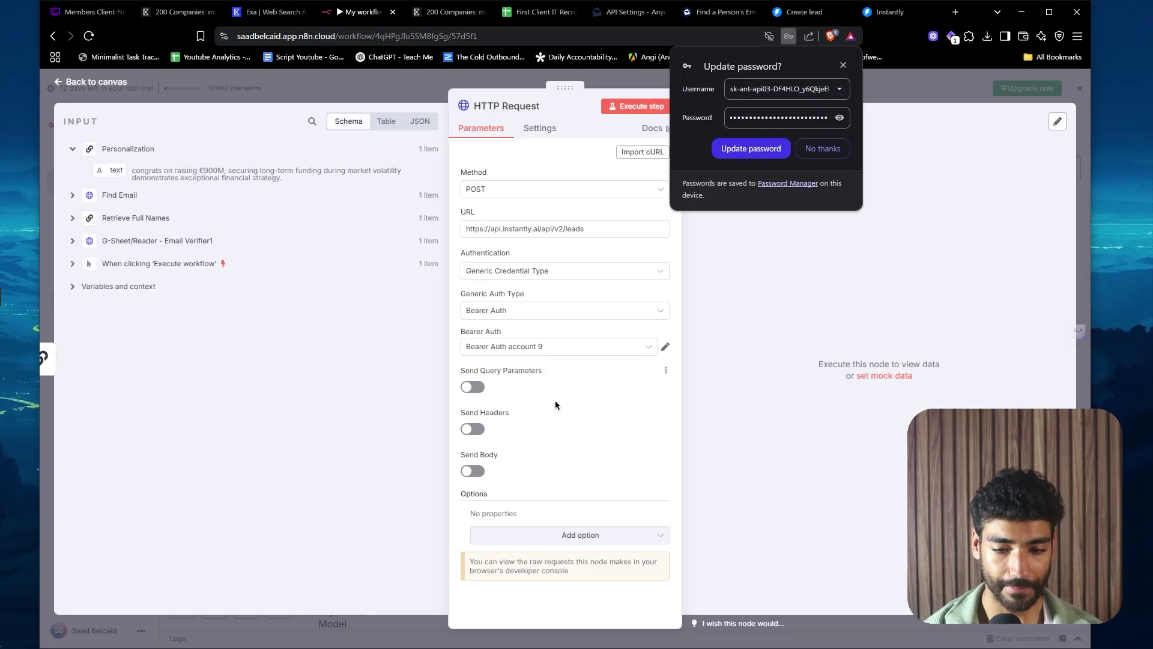
- Enable sending a body in the HTTP Request node and decline the browser's password update
{"action": "left_click", "coordinate": [472, 472]}
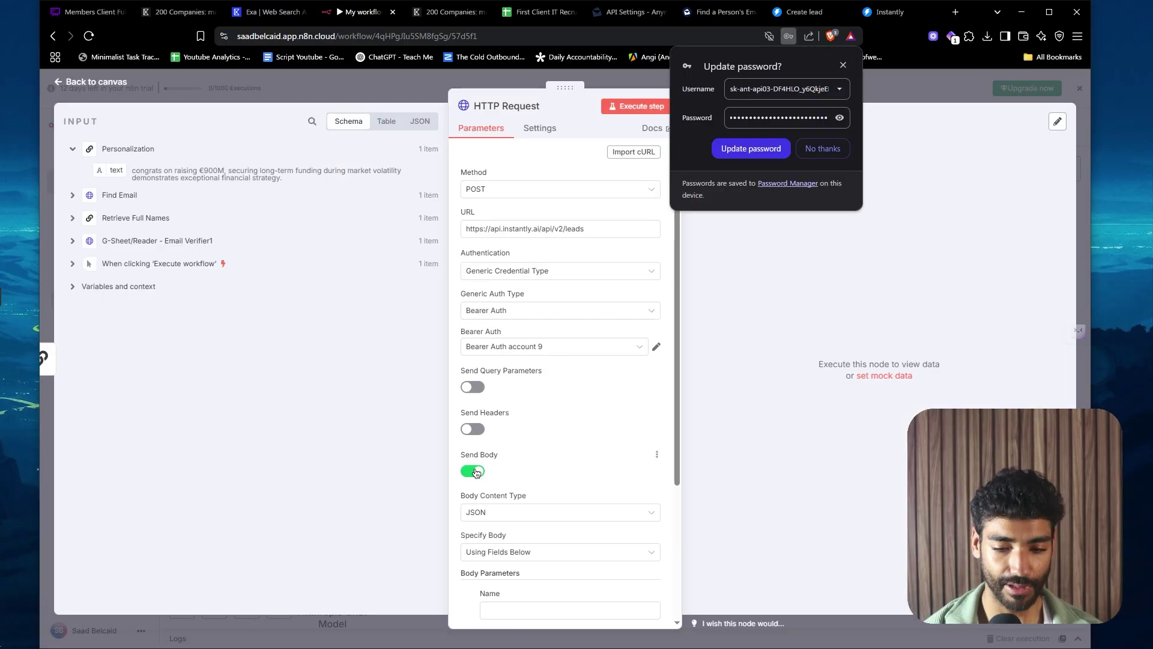
{"action": "scroll", "coordinate": [510, 384], "scroll_direction": "down", "scroll_amount": 3}
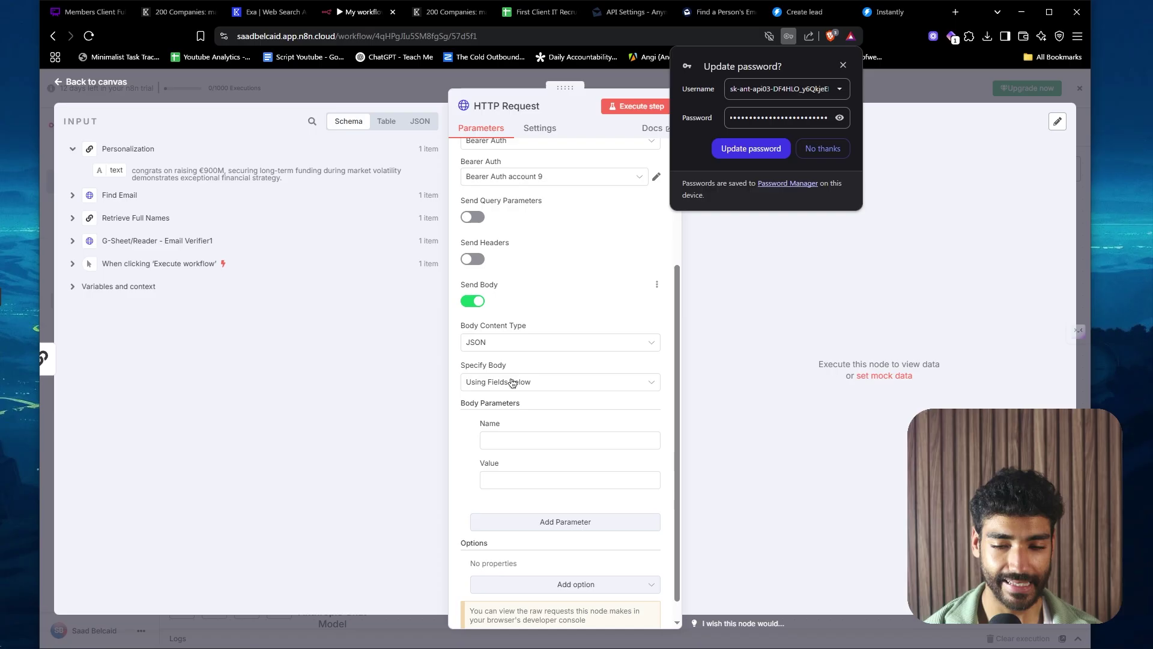
{"action": "left_click", "coordinate": [822, 148]}
- Copy the complete example JSON body from the Create lead documentation and return to the n8n workflow
{"action": "left_click", "coordinate": [793, 20]}
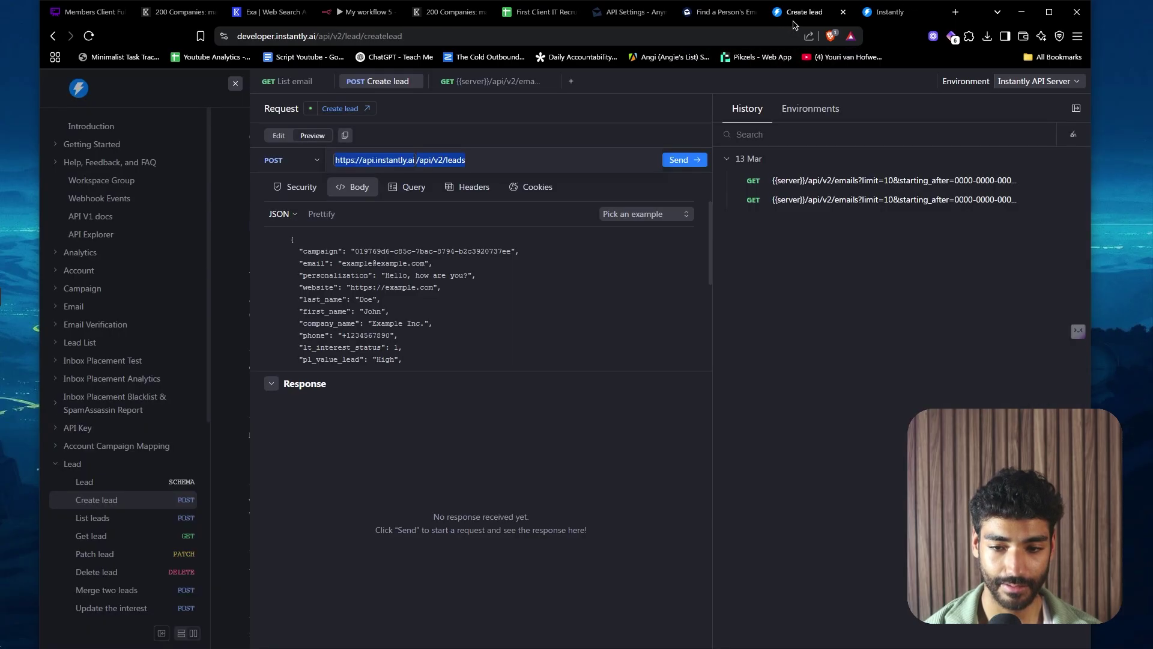
{"action": "left_click_drag", "start_coordinate": [294, 241], "coordinate": [372, 444]}
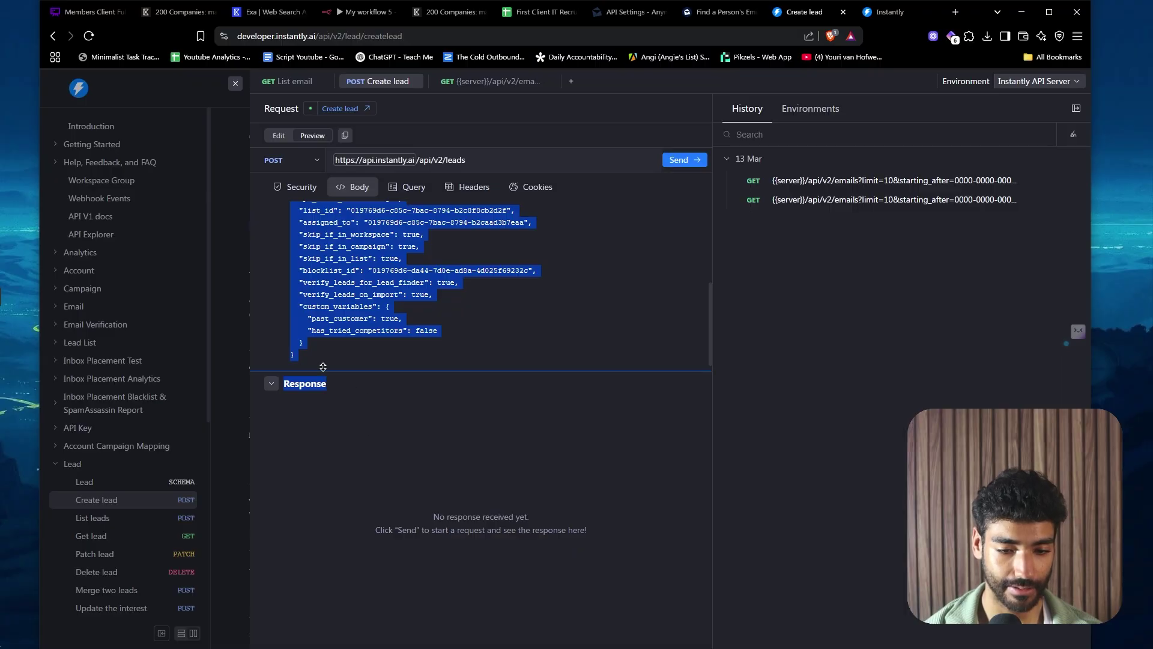
{"action": "left_click_drag", "start_coordinate": [297, 355], "coordinate": [256, 167]}
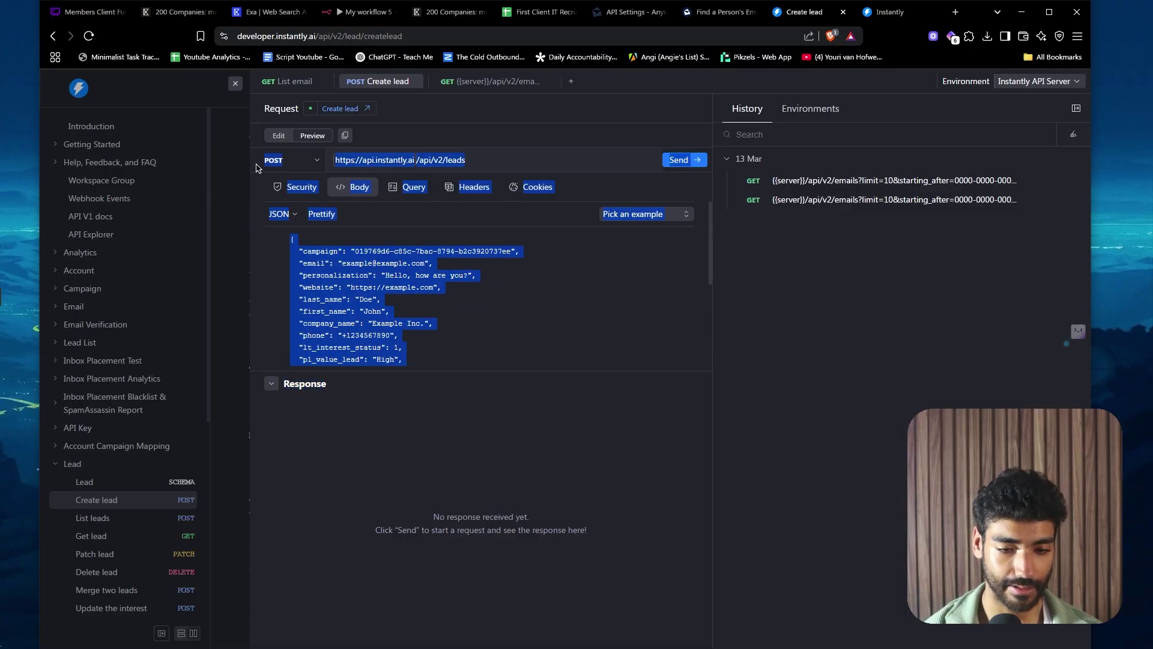
{"action": "left_click", "coordinate": [281, 235]}
{"action": "left_click_drag", "start_coordinate": [290, 236], "coordinate": [318, 356]}
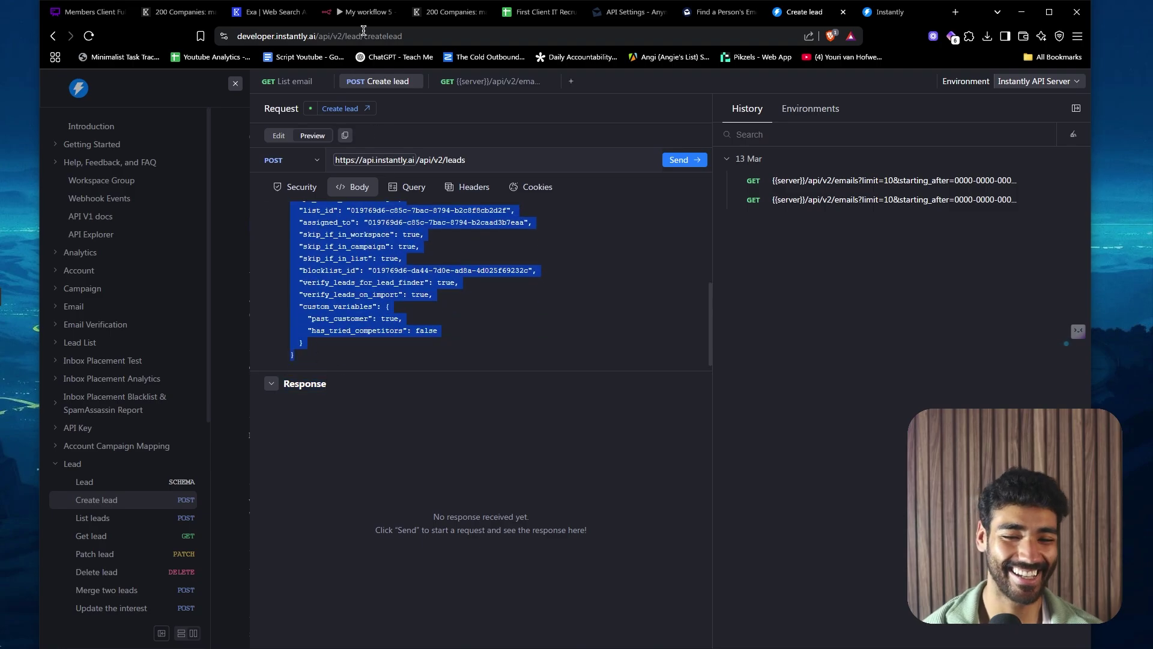
{"action": "left_click", "coordinate": [365, 12]}
- Specify the request body using JSON and paste the copied Create lead example into it
{"action": "scroll", "coordinate": [543, 379], "scroll_direction": "down", "scroll_amount": 1}
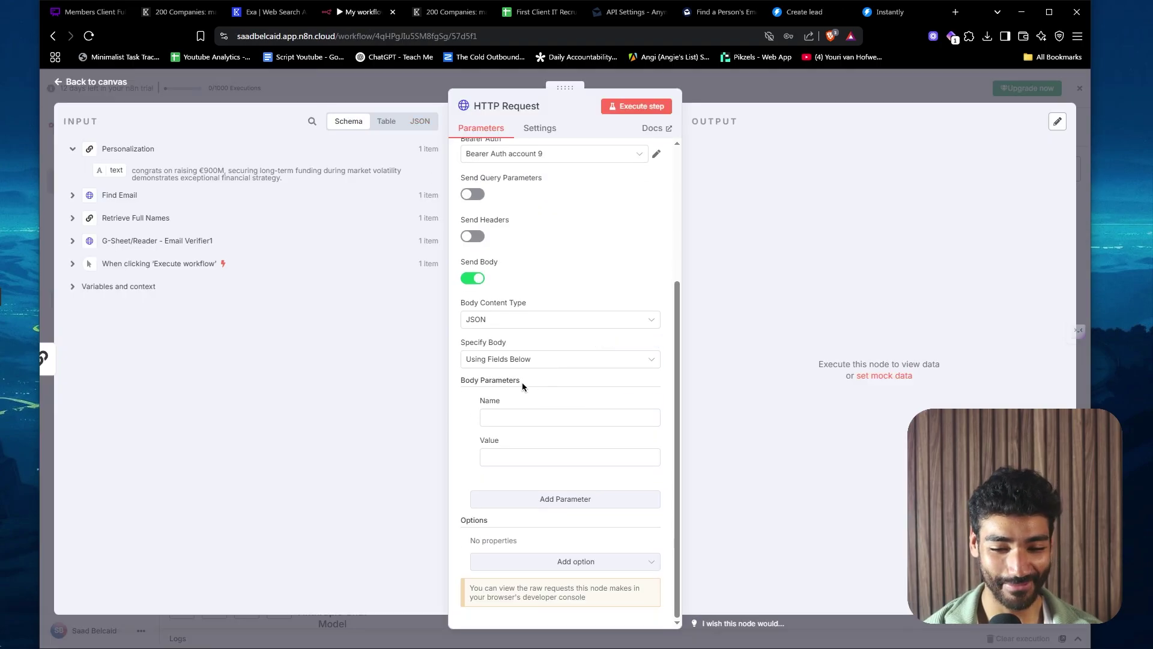
{"action": "left_click", "coordinate": [497, 363]}
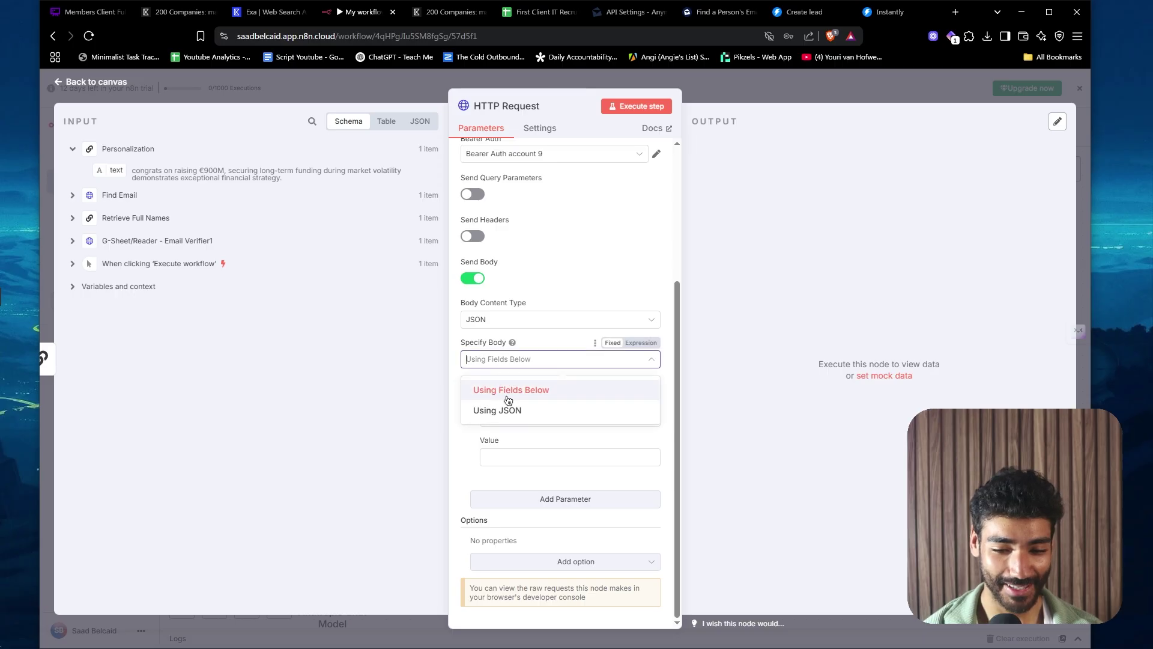
{"action": "left_click", "coordinate": [510, 407]}
{"action": "left_click", "coordinate": [507, 468]}
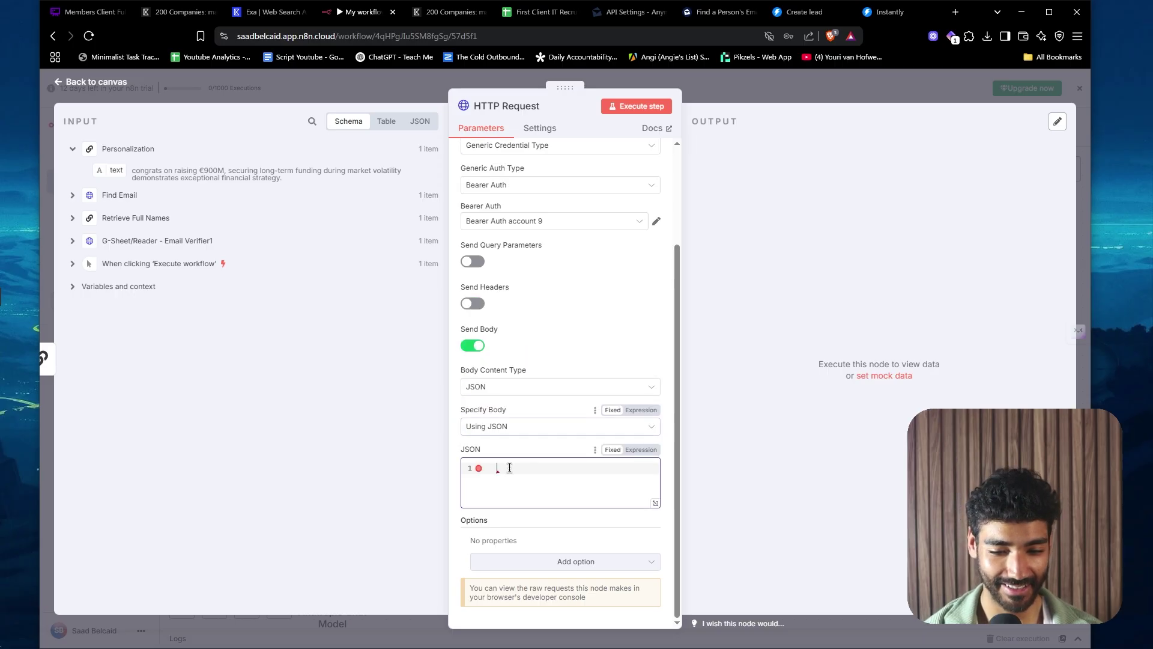
{"action": "key", "text": "ctrl+v"}
{"action": "scroll", "coordinate": [510, 467], "scroll_direction": "up", "scroll_amount": 1}
{"action": "scroll", "coordinate": [509, 467], "scroll_direction": "down", "scroll_amount": 2}
{"action": "scroll", "coordinate": [528, 462], "scroll_direction": "up", "scroll_amount": 3}
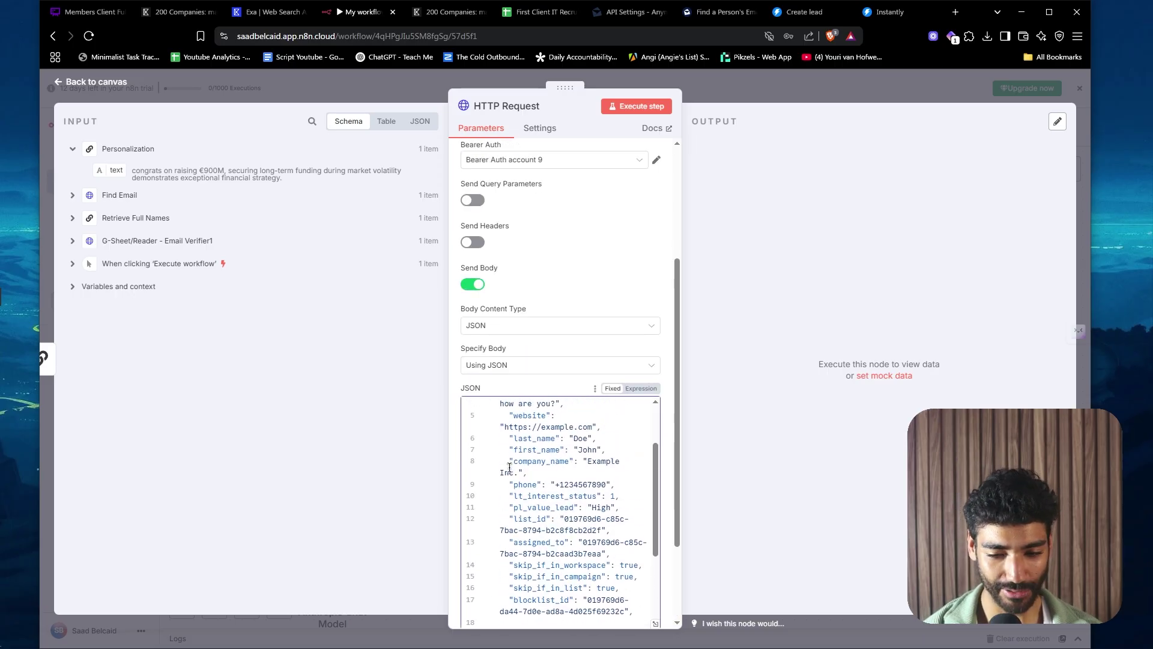
{"action": "scroll", "coordinate": [566, 470], "scroll_direction": "up", "scroll_amount": 3}
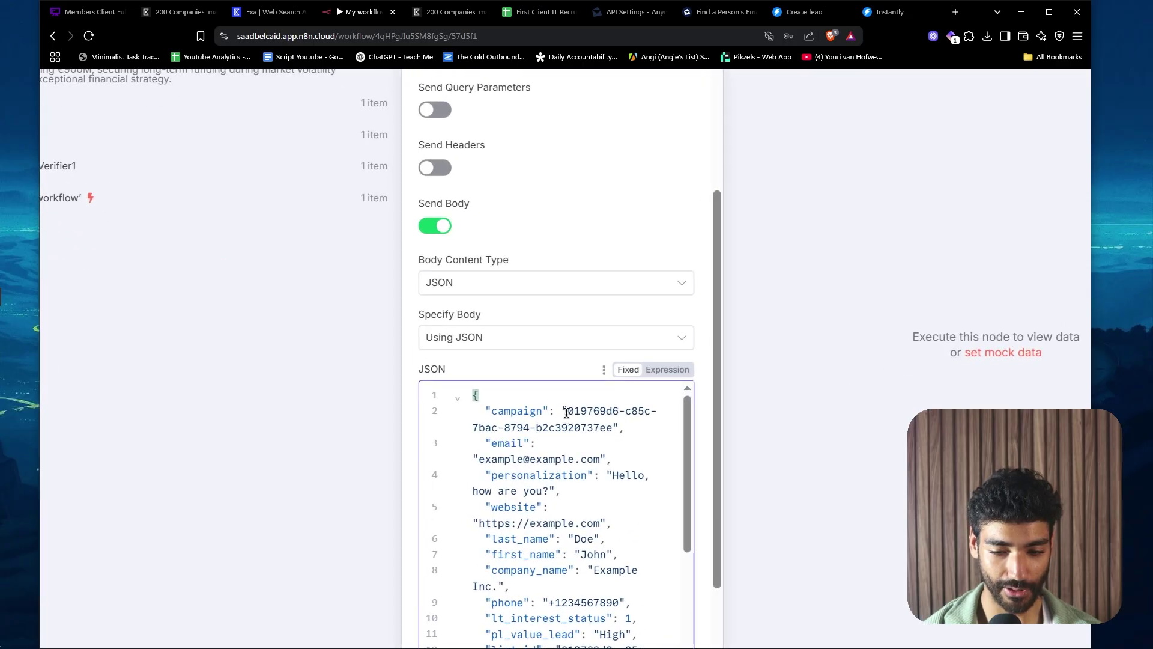
- Replace the sample campaign value in the JSON body with the FSC IT Recruitment campaign's ID from its Instantly page address, without the leading slash
{"action": "left_click_drag", "start_coordinate": [567, 417], "coordinate": [596, 430]}
{"action": "key", "text": "BackSpace"}
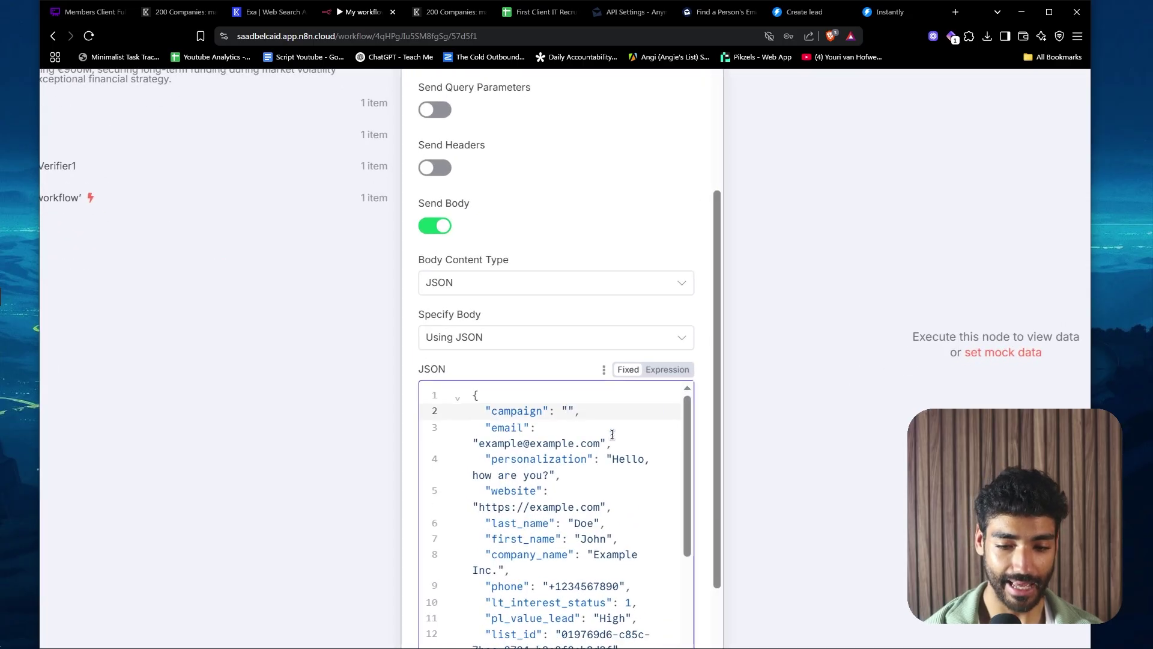
{"action": "left_click", "coordinate": [783, 13]}
{"action": "left_click", "coordinate": [910, 15]}
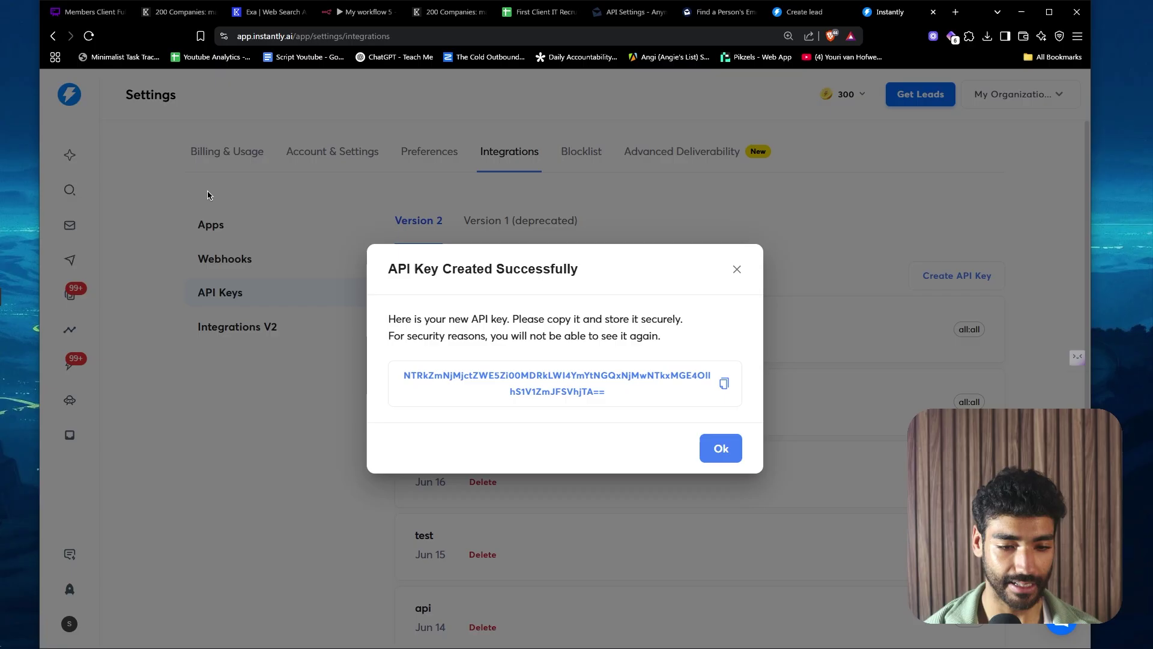
{"action": "left_click", "coordinate": [225, 194]}
{"action": "left_click", "coordinate": [70, 260]}
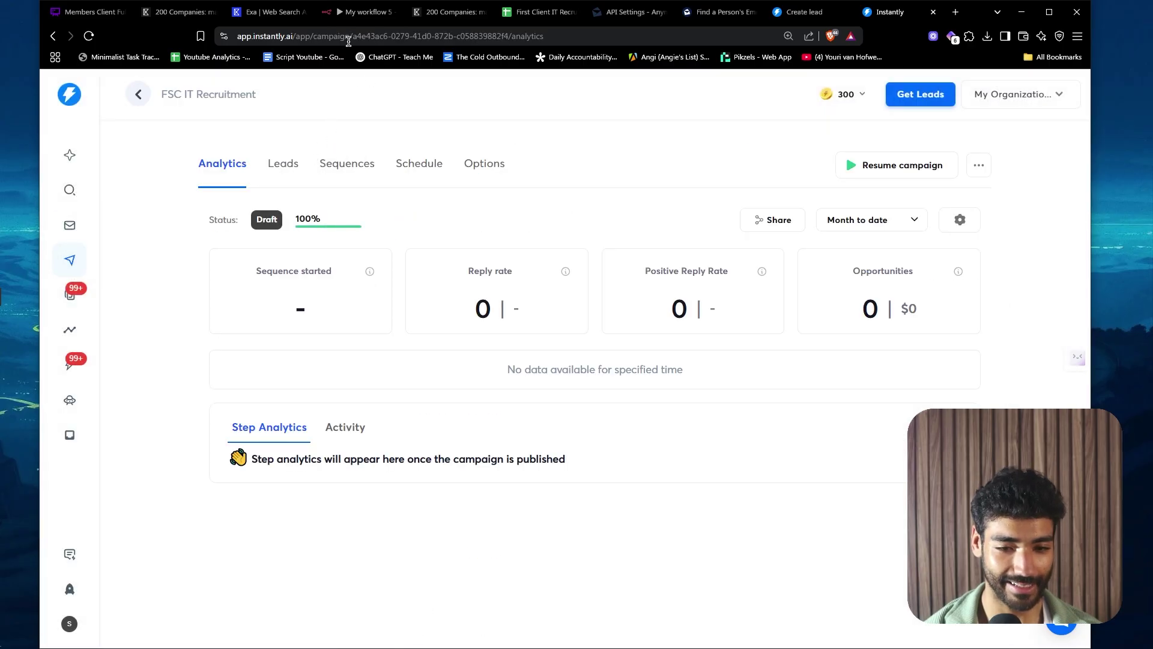
{"action": "left_click_drag", "start_coordinate": [350, 40], "coordinate": [506, 72]}
{"action": "left_click", "coordinate": [362, 3]}
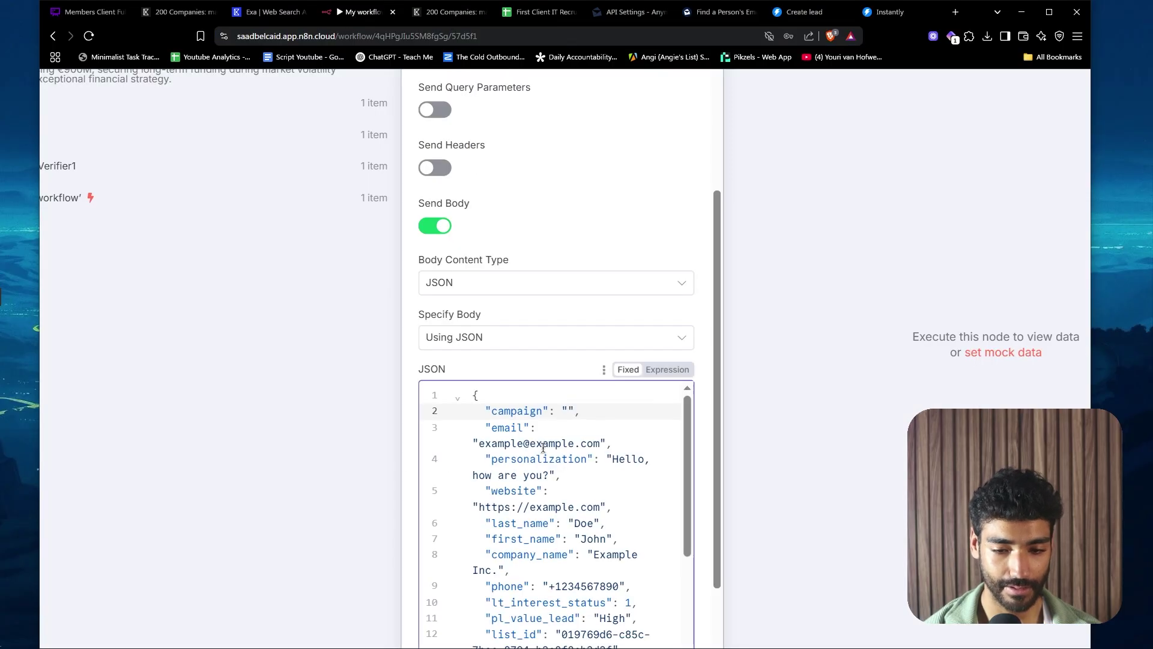
{"action": "key", "text": "ctrl+v"}
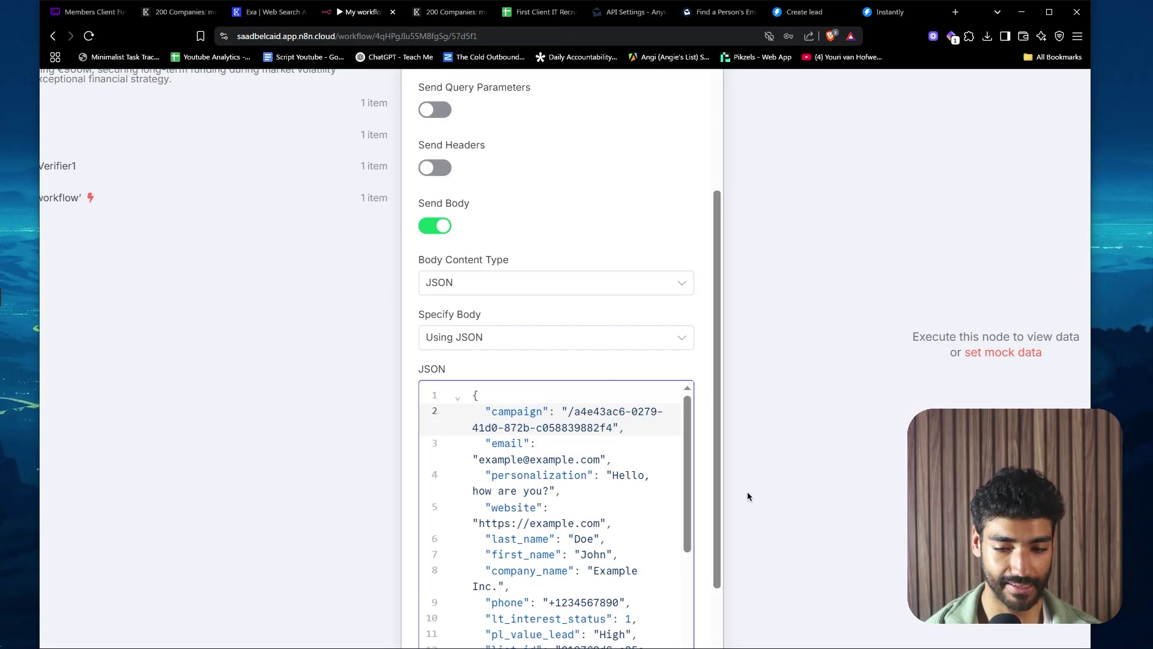
{"action": "key", "text": "BackSpace"}
- Clear the sample address from the email value in the JSON body, leaving empty quotation marks
{"action": "left_click", "coordinate": [523, 444]}
{"action": "double_click", "coordinate": [518, 455]}
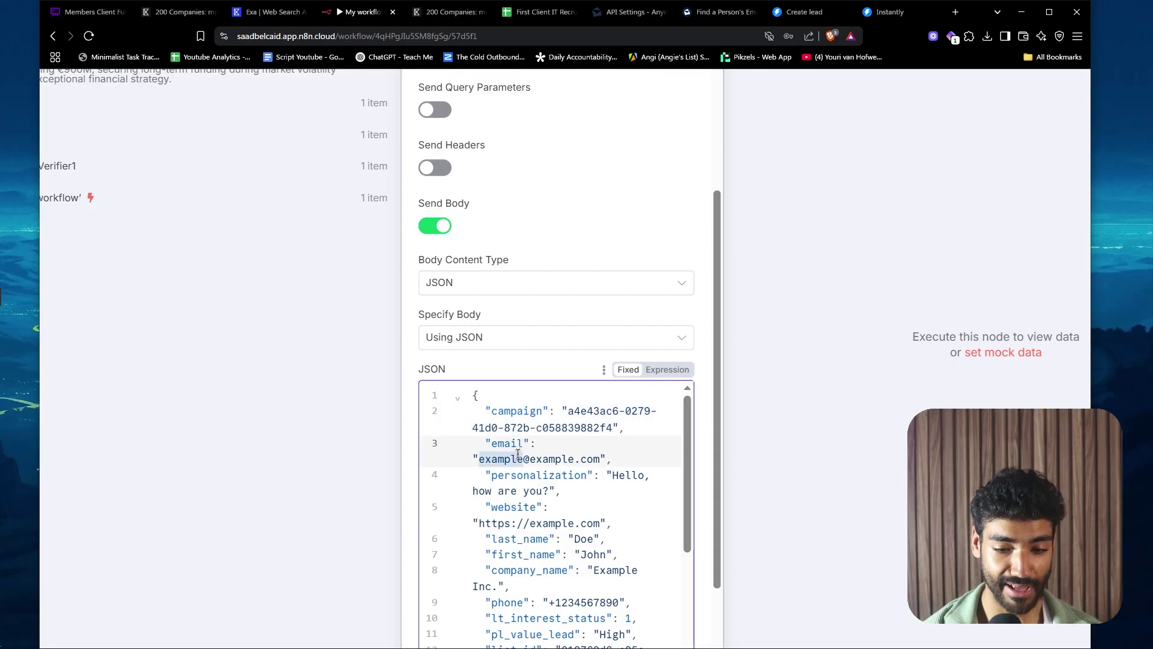
{"action": "key", "text": "ctrl+shift+Right"}
{"action": "key", "text": "ctrl+shift+Right"}
{"action": "key", "text": "BackSpace"}
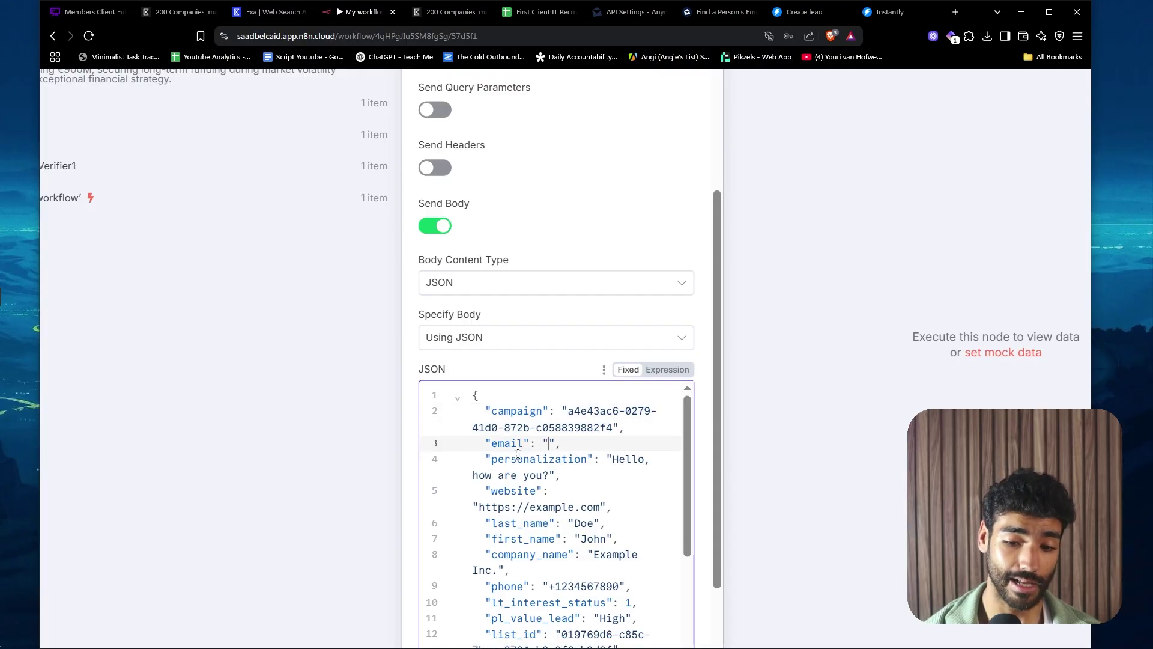
- Put the Find Email node's results email expression, {{ $('Find Email').item.json.results.email }}, between the quotation marks of the email value
{"action": "key", "text": "ctrl+minus"}
{"action": "key", "text": "ctrl+minus"}
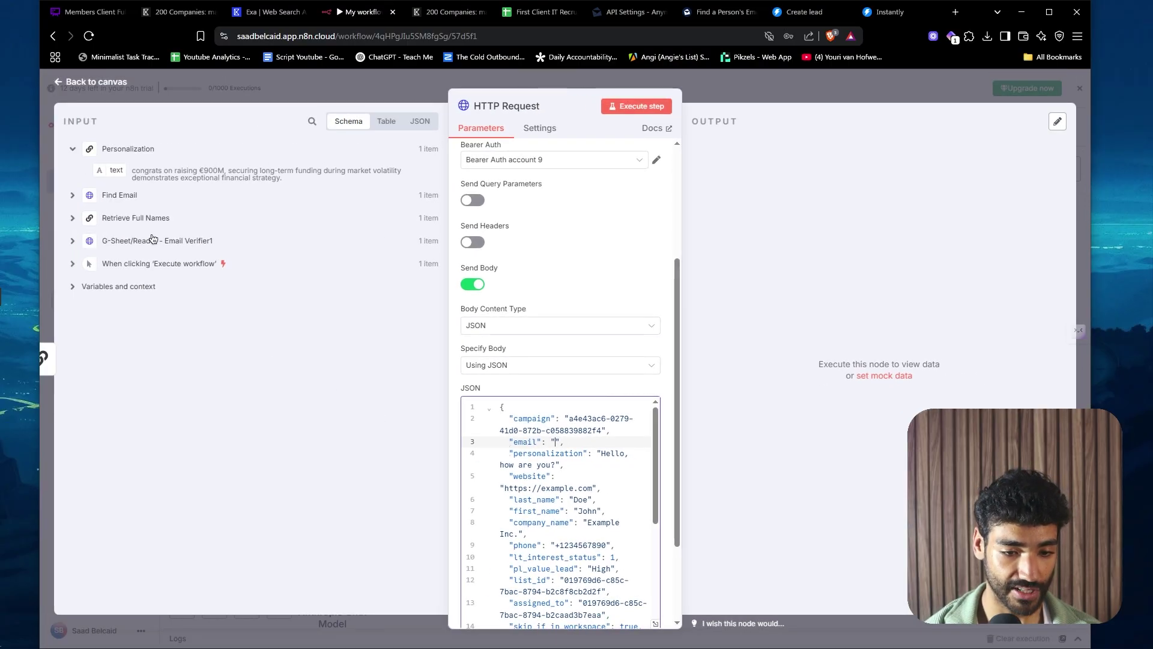
{"action": "left_click", "coordinate": [76, 197]}
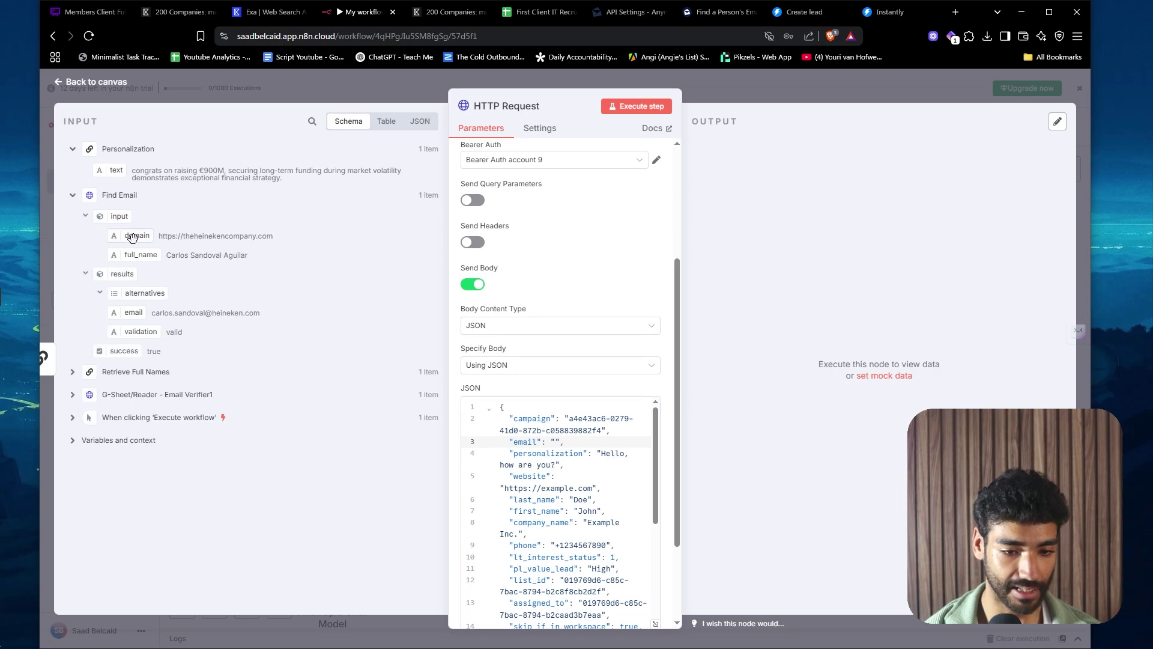
{"action": "left_click_drag", "start_coordinate": [136, 308], "coordinate": [556, 446]}
{"action": "scroll", "coordinate": [555, 499], "scroll_direction": "down", "scroll_amount": 2}
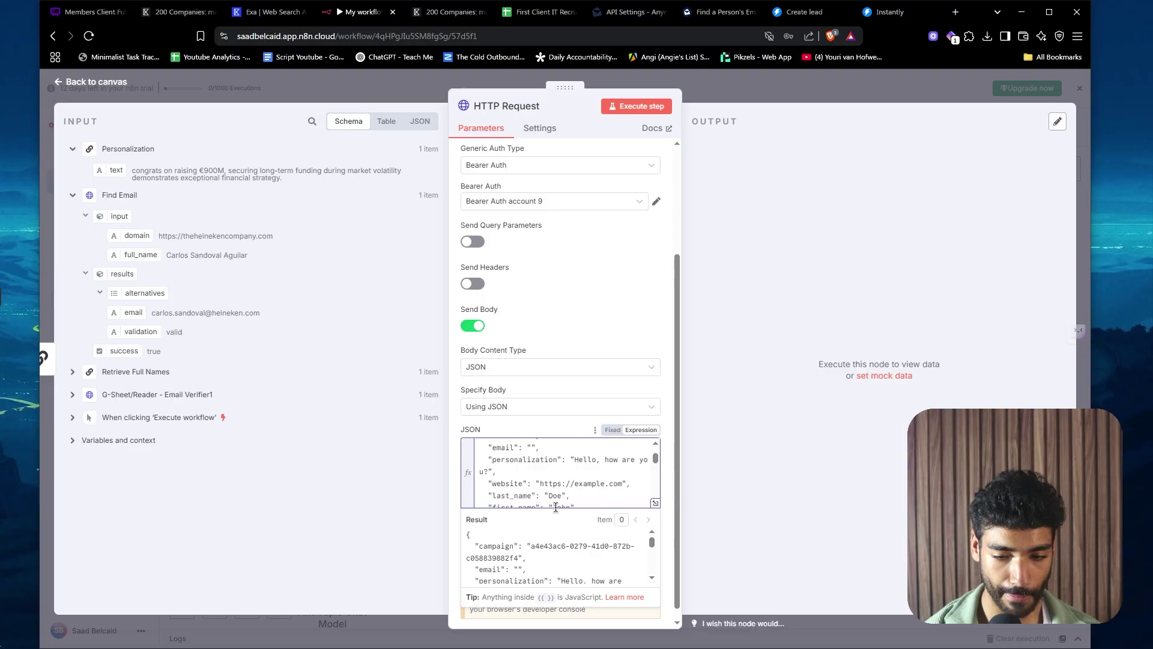
{"action": "scroll", "coordinate": [556, 480], "scroll_direction": "down", "scroll_amount": 5}
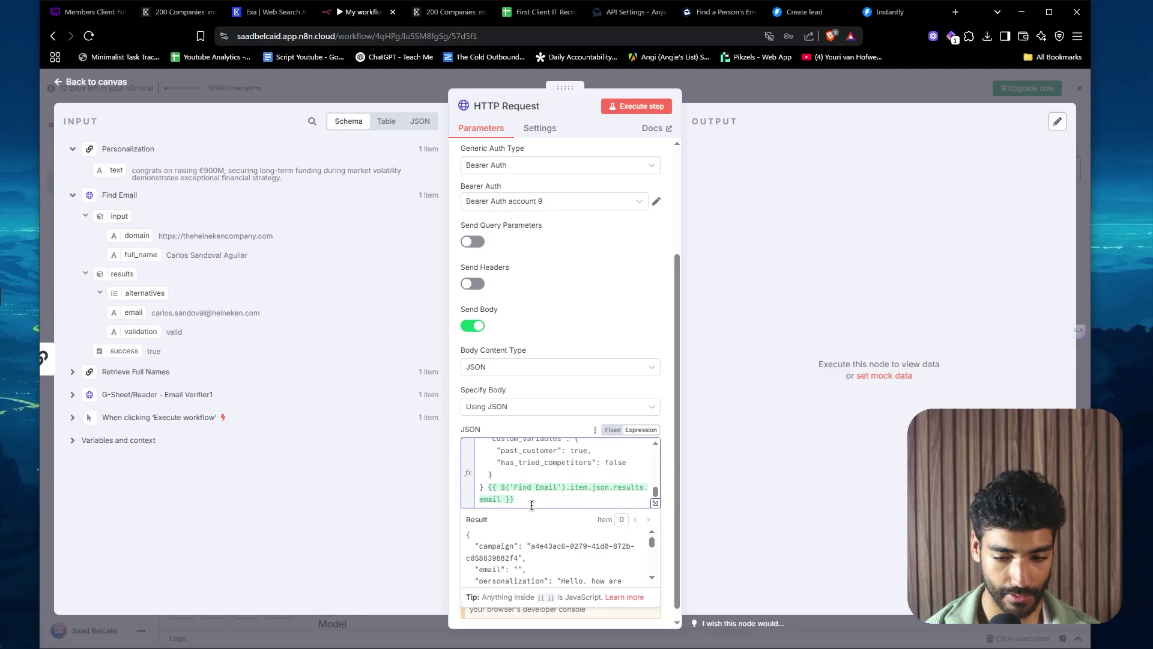
{"action": "left_click_drag", "start_coordinate": [532, 505], "coordinate": [488, 489]}
{"action": "key", "text": "ctrl+c"}
{"action": "key", "text": "BackSpace"}
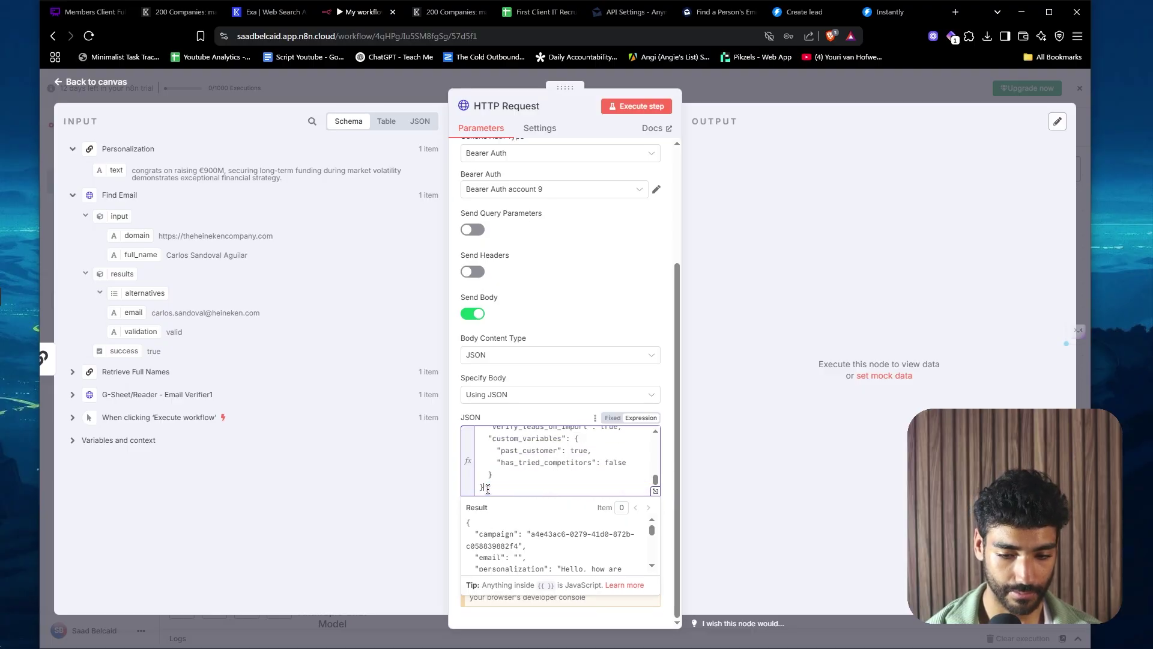
{"action": "scroll", "coordinate": [550, 463], "scroll_direction": "up", "scroll_amount": 10}
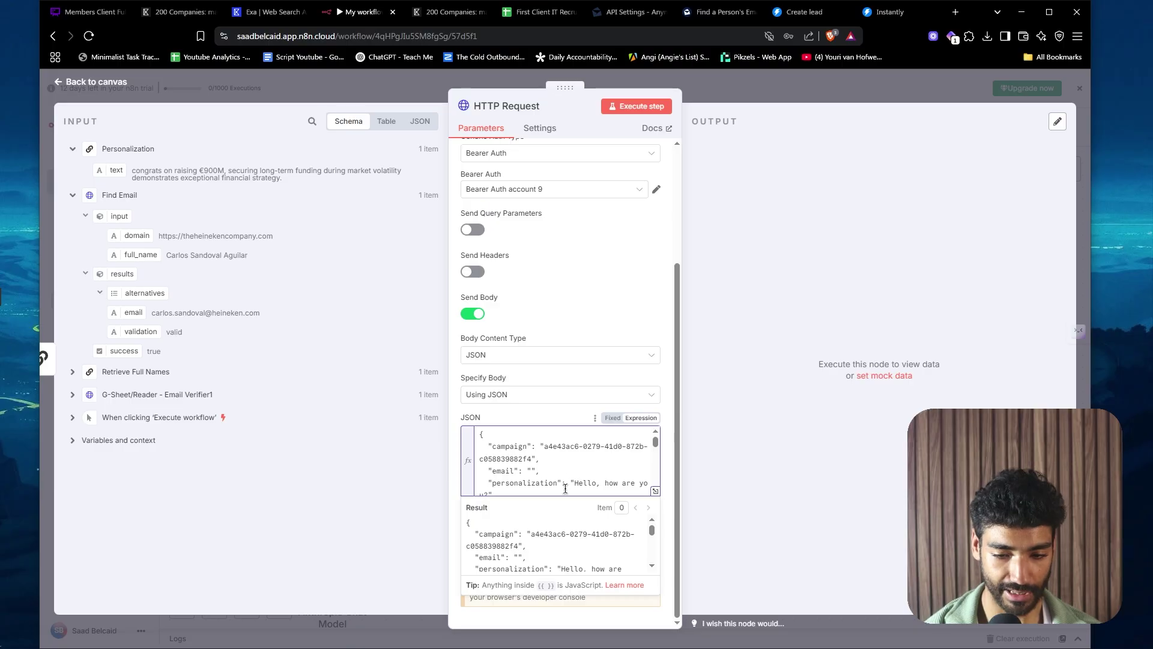
{"action": "left_click", "coordinate": [531, 471]}
{"action": "key", "text": "ctrl+v"}
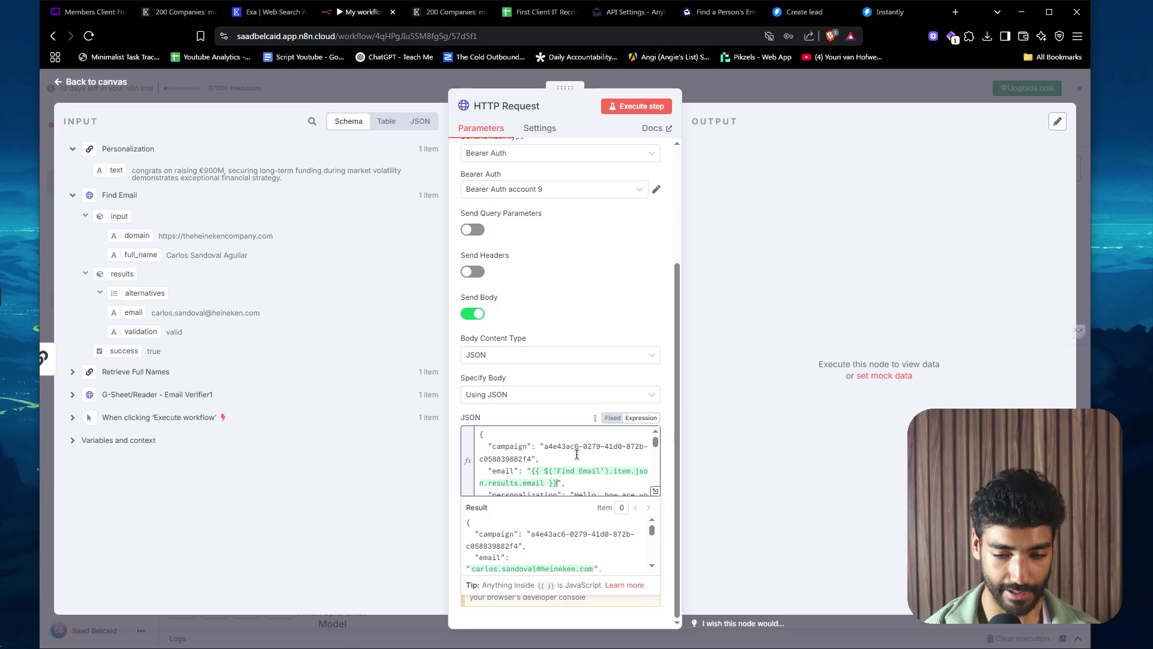
- Replace the sample personalization text in the JSON body with the Personalization node's text expression, {{ $json.text }}
{"action": "scroll", "coordinate": [575, 451], "scroll_direction": "down", "scroll_amount": 3}
{"action": "scroll", "coordinate": [542, 477], "scroll_direction": "up", "scroll_amount": 1}
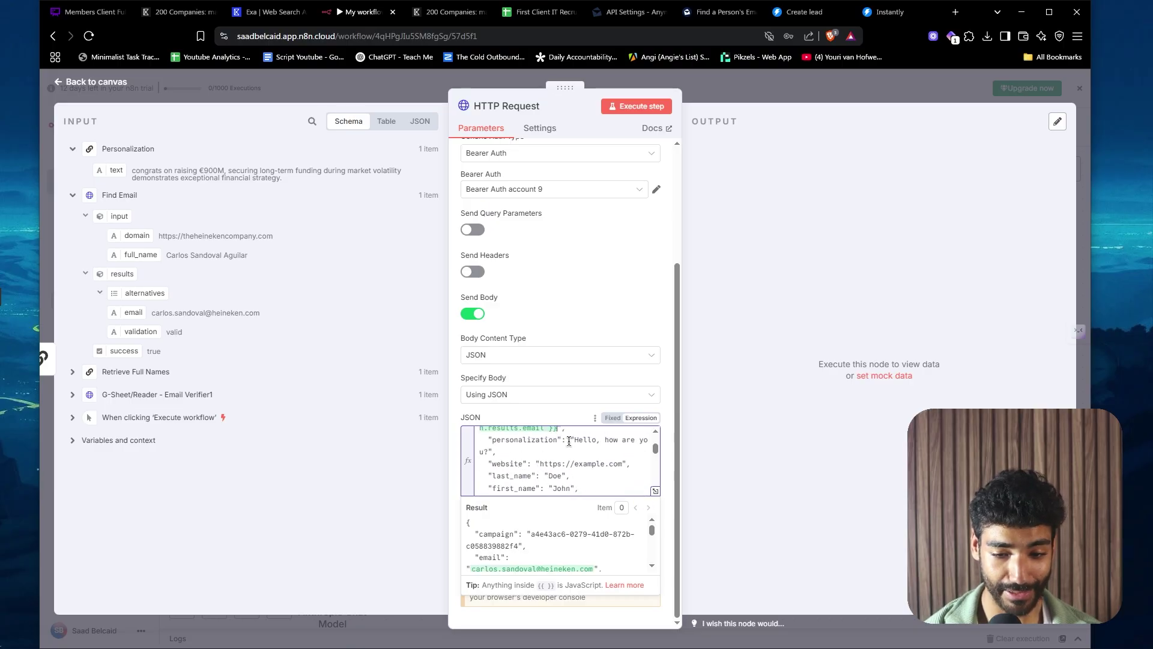
{"action": "left_click_drag", "start_coordinate": [573, 441], "coordinate": [495, 451]}
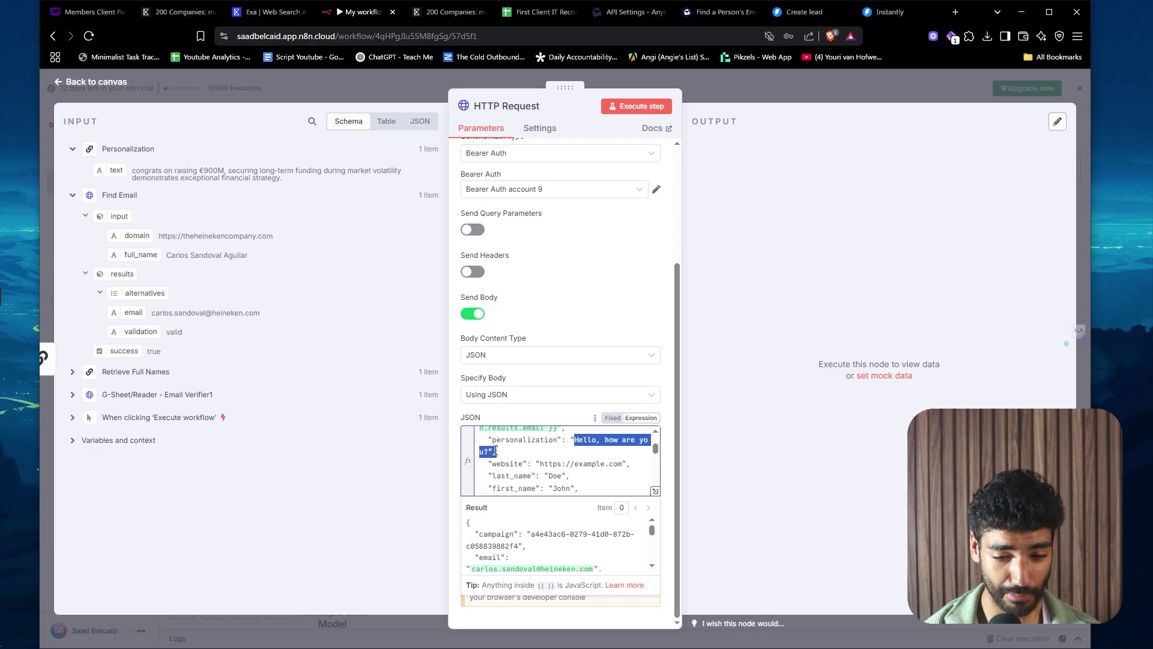
{"action": "key", "text": "BackSpace"}
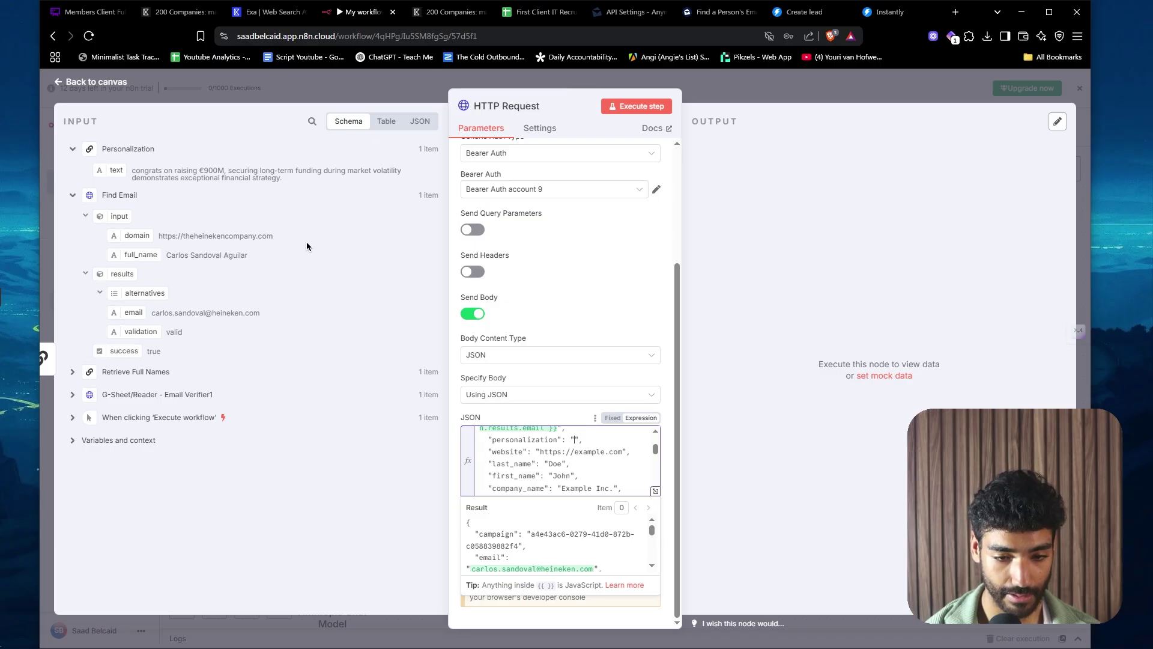
{"action": "left_click_drag", "start_coordinate": [106, 165], "coordinate": [576, 442]}
{"action": "left_click", "coordinate": [585, 465]}
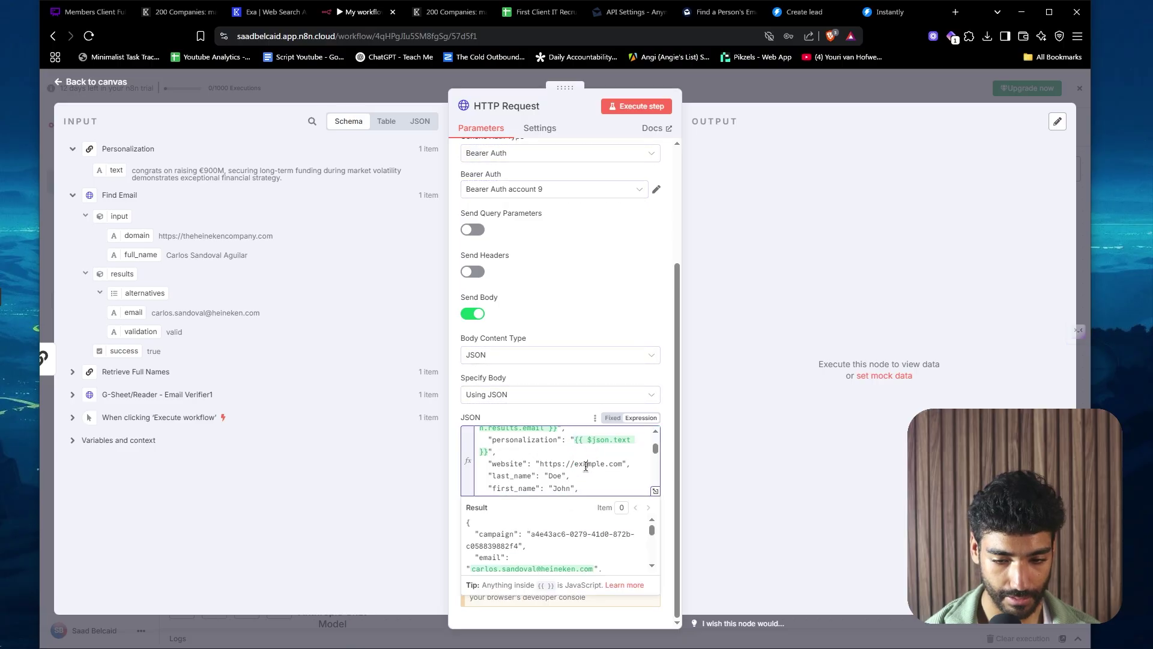
- Replace the sample website address in the JSON body with the Find Email node's input domain expression
{"action": "scroll", "coordinate": [548, 461], "scroll_direction": "down", "scroll_amount": 1}
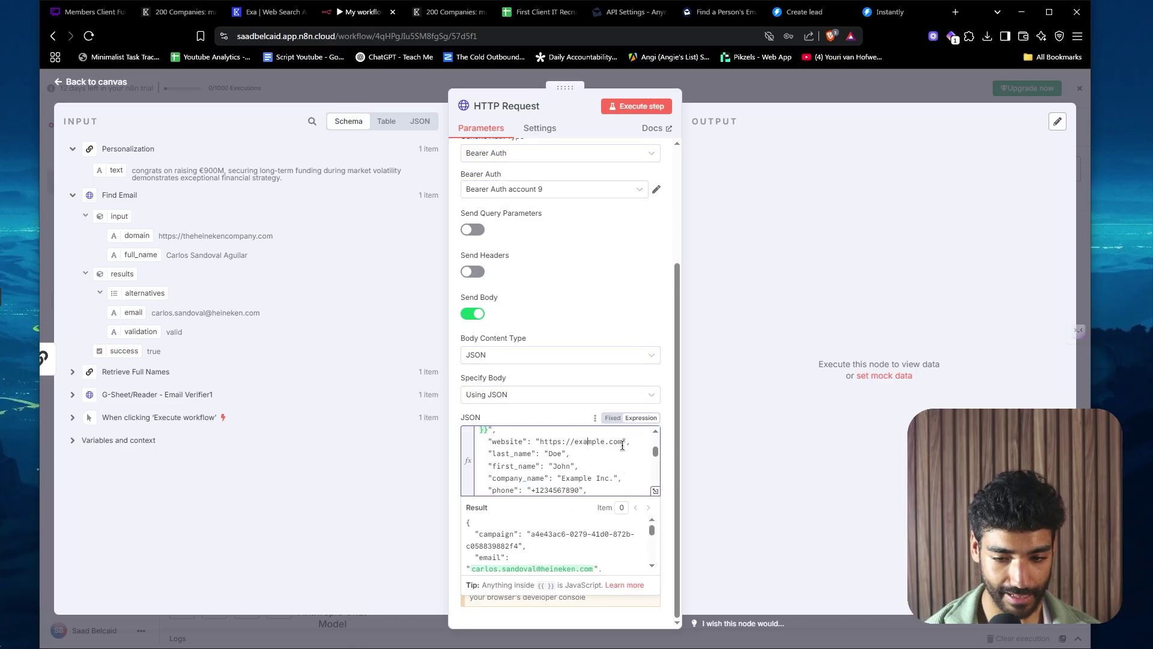
{"action": "left_click_drag", "start_coordinate": [622, 445], "coordinate": [539, 442]}
{"action": "key", "text": "BackSpace"}
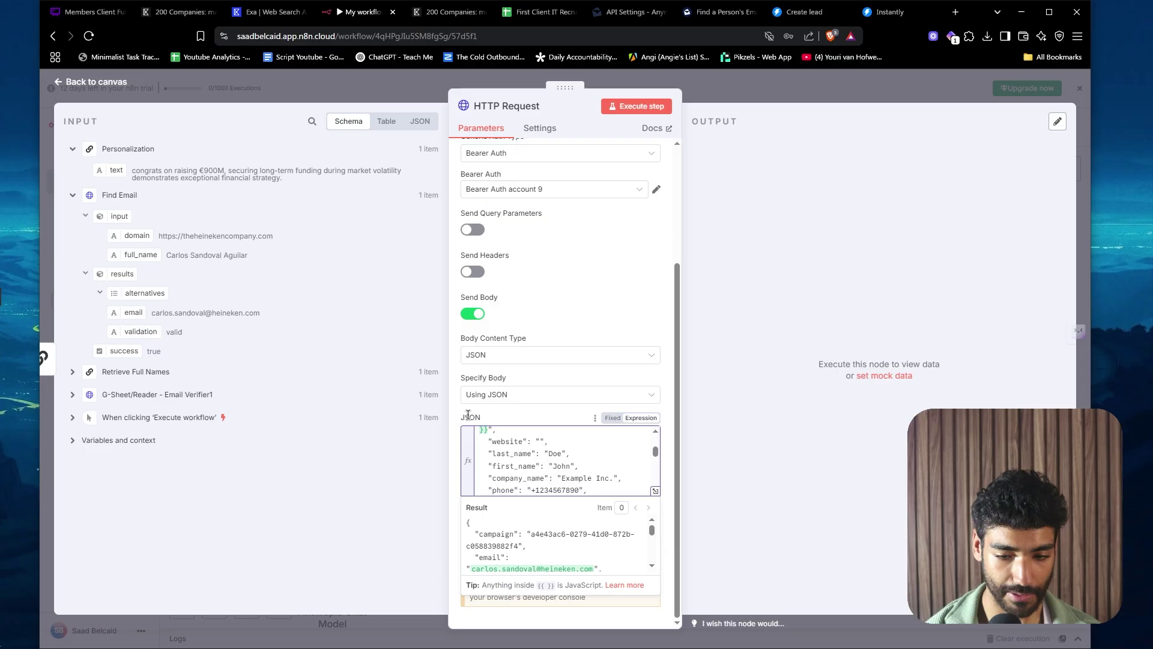
{"action": "left_click_drag", "start_coordinate": [136, 235], "coordinate": [539, 443]}
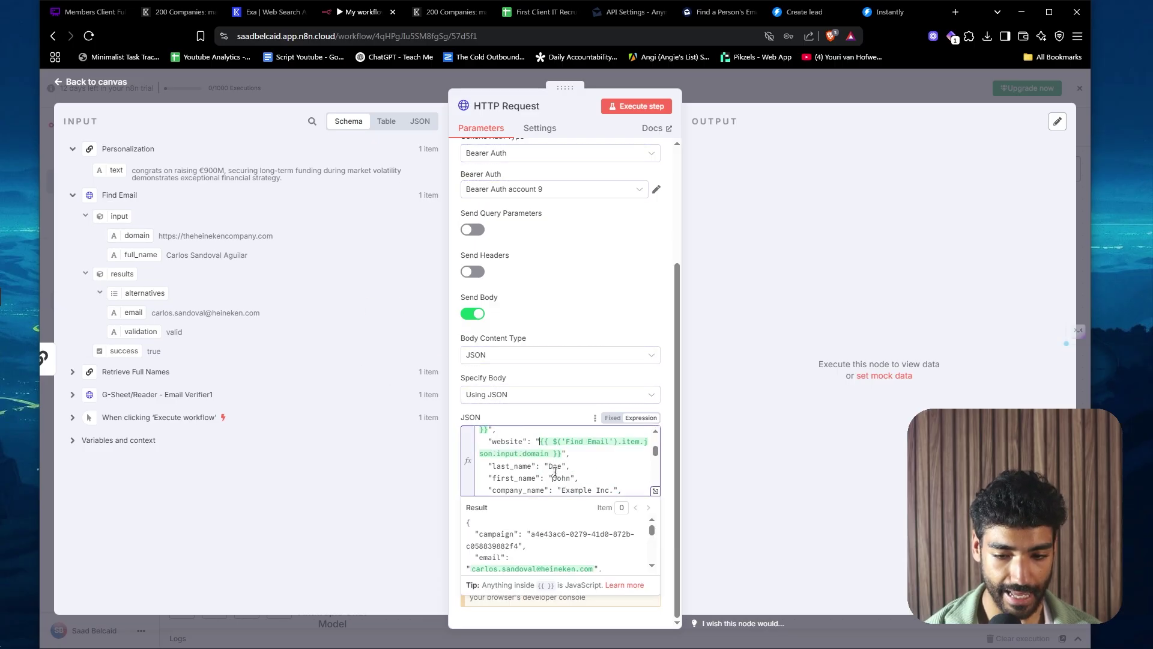
- Clear the sample last_name value and replace the sample first_name value with {{ $json.name.split(' ')[0] }}
{"action": "double_click", "coordinate": [556, 477]}
{"action": "left_click", "coordinate": [554, 466]}
{"action": "double_click", "coordinate": [554, 466]}
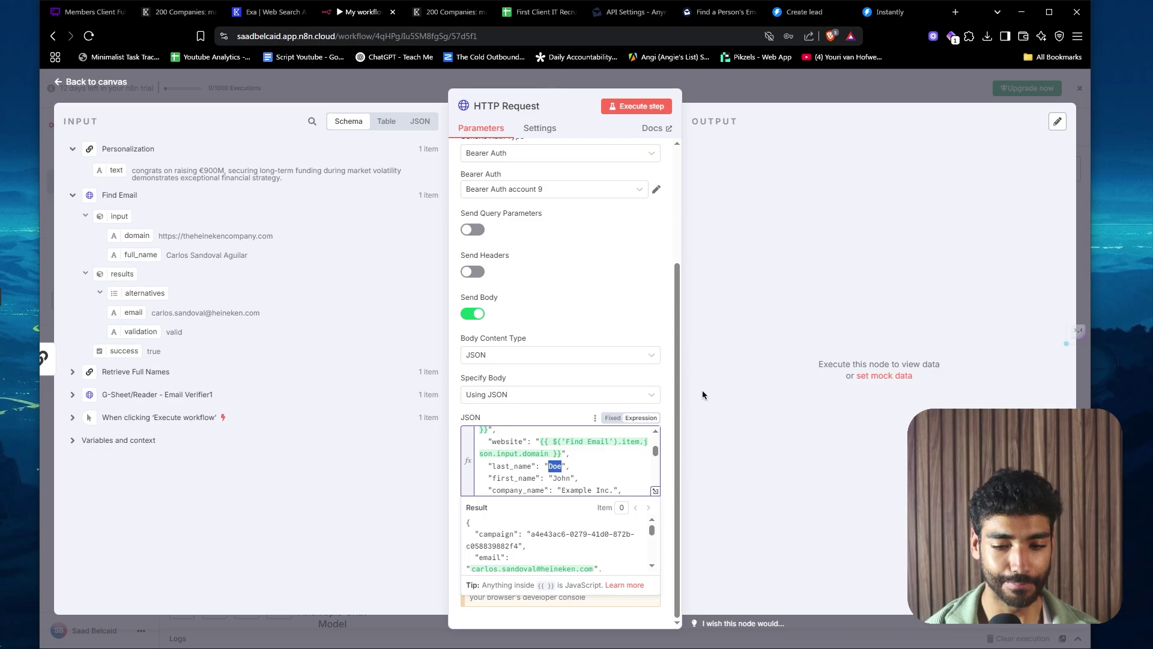
{"action": "scroll", "coordinate": [575, 453], "scroll_direction": "down", "scroll_amount": 1}
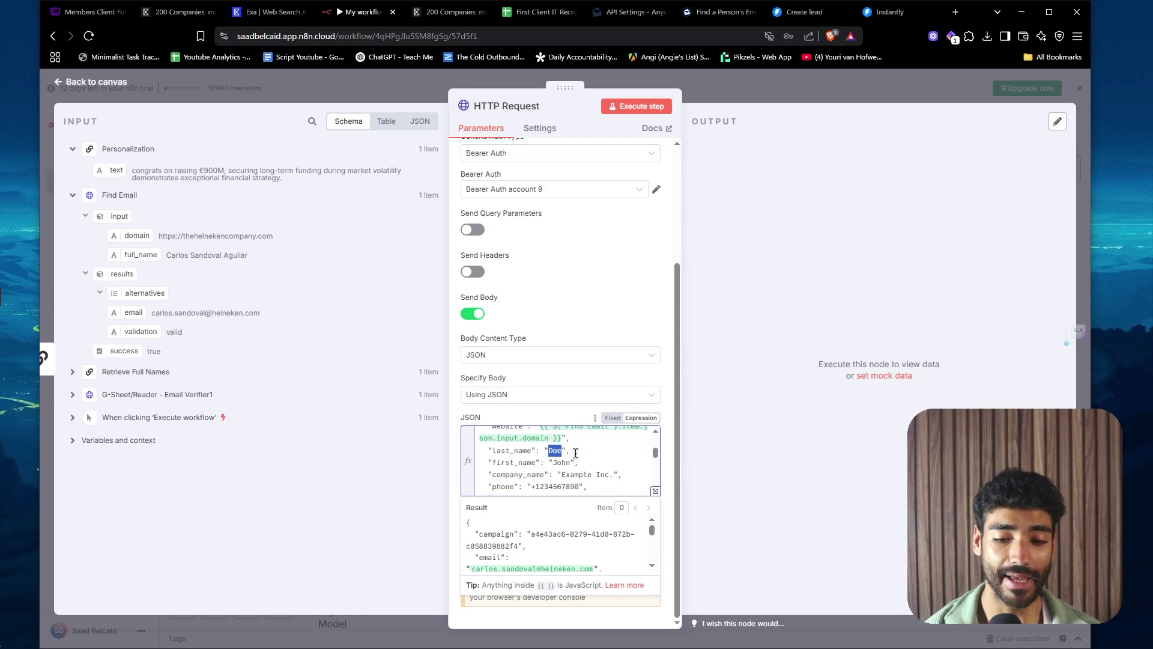
{"action": "scroll", "coordinate": [575, 453], "scroll_direction": "down", "scroll_amount": 1}
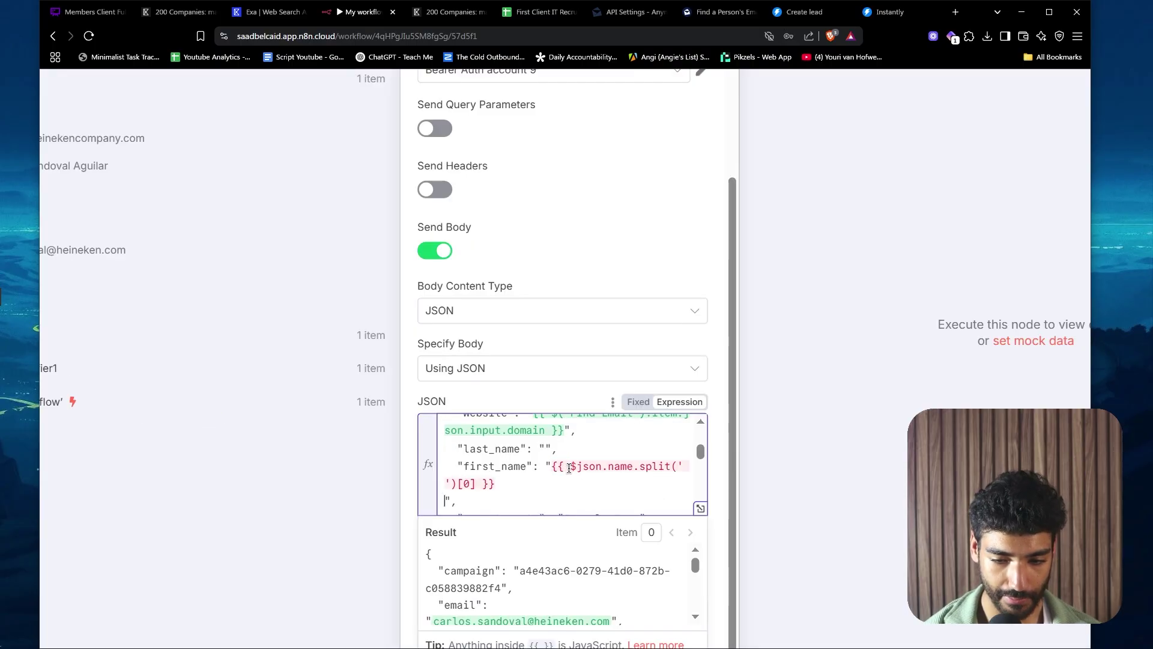
- Replace $json.name in the first_name value with the Find Email node's full_name expression, keeping .split(' ')[0] after it
{"action": "left_click_drag", "start_coordinate": [553, 466], "coordinate": [631, 466]}
{"action": "key", "text": "BackSpace"}
{"action": "mouse_move", "coordinate": [328, 357]}
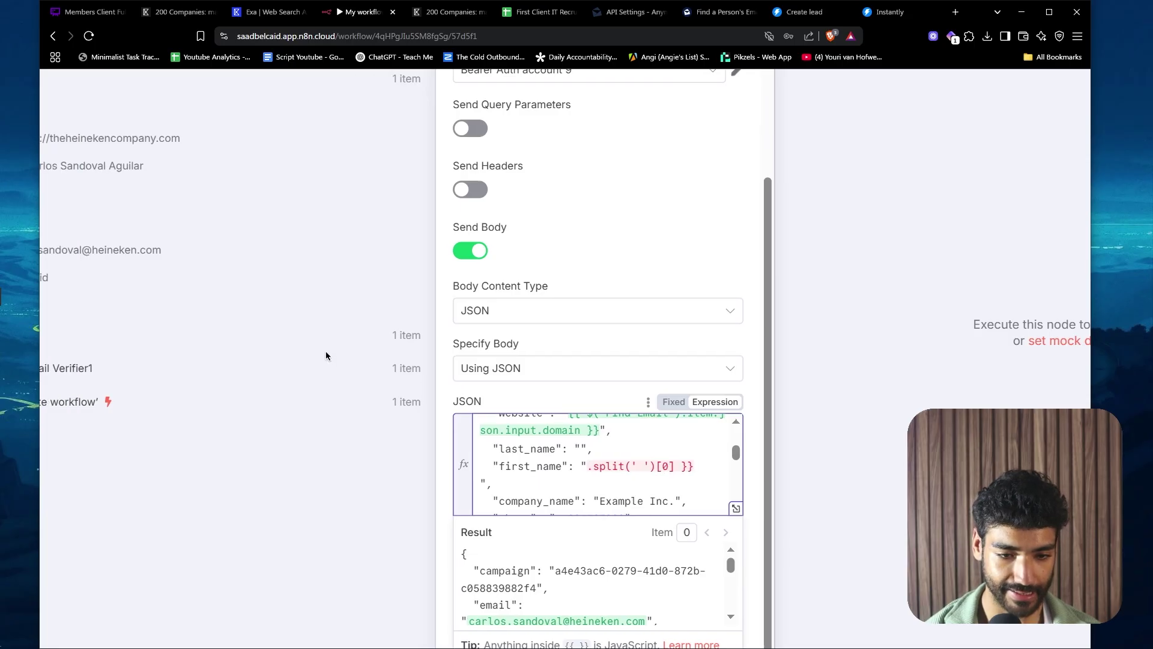
{"action": "left_click_drag", "start_coordinate": [130, 159], "coordinate": [710, 466]}
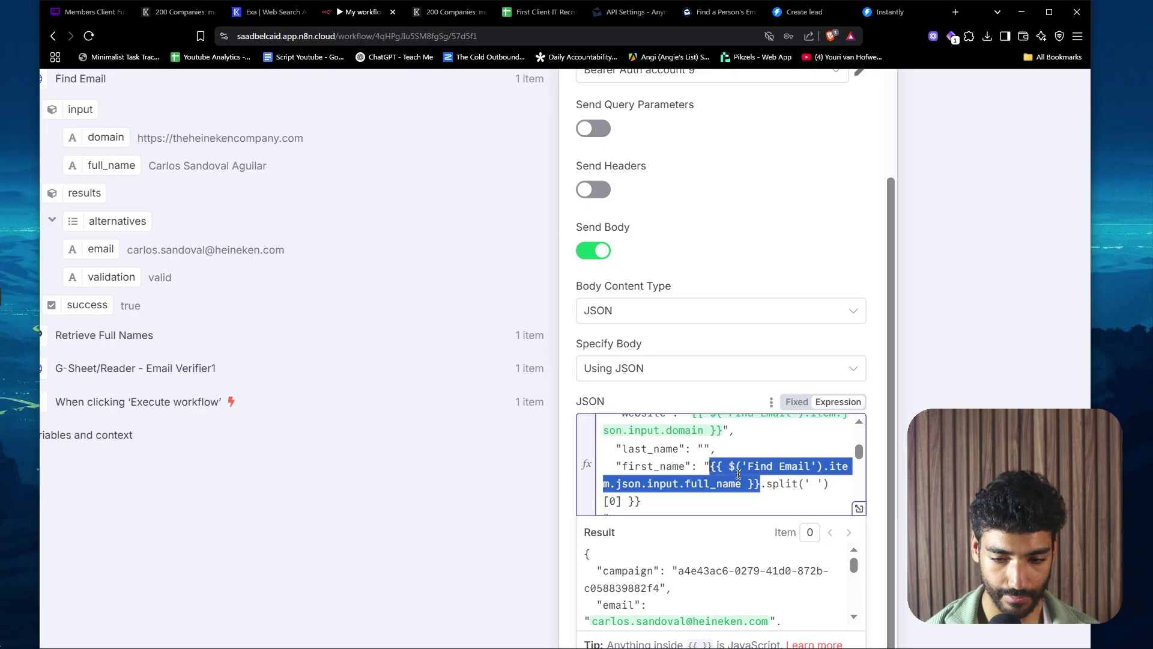
{"action": "key", "text": "ctrl+plus"}
{"action": "key", "text": "ctrl+plus"}
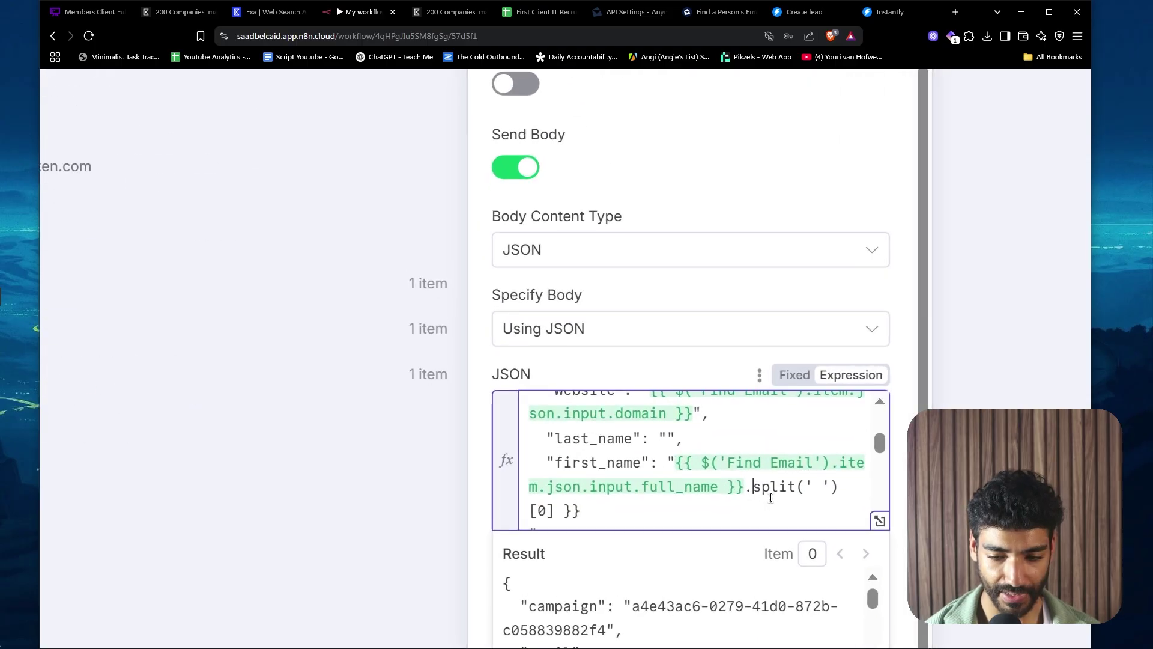
{"action": "left_click_drag", "start_coordinate": [730, 489], "coordinate": [746, 489]}
{"action": "left_click", "coordinate": [738, 488]}
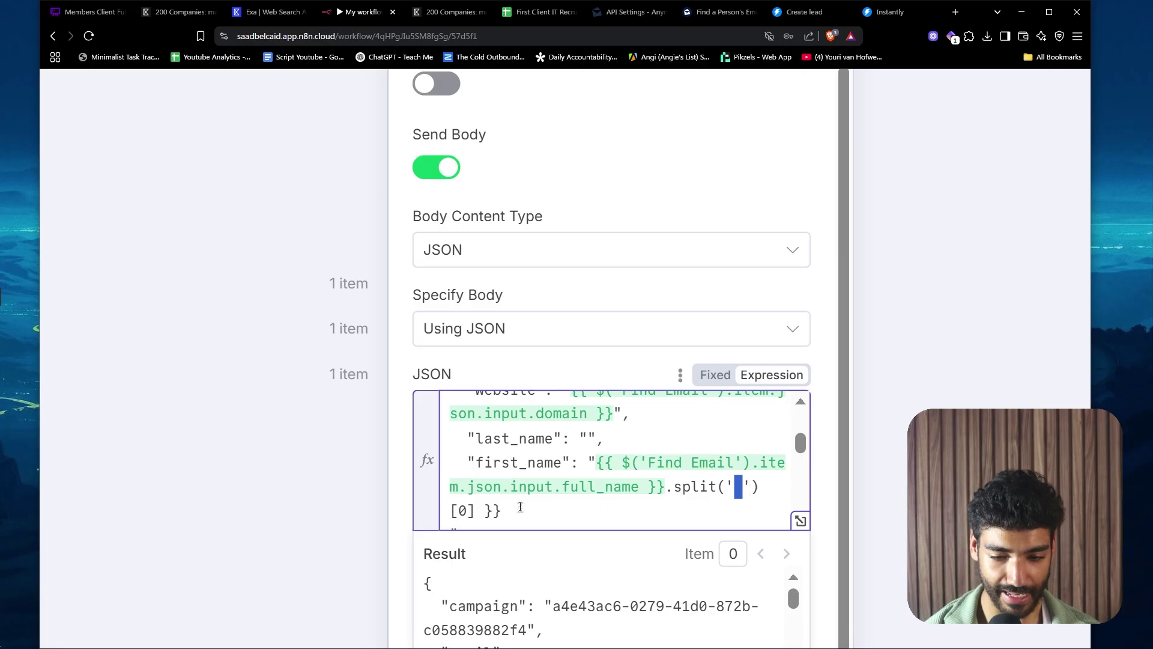
{"action": "left_click", "coordinate": [459, 508]}
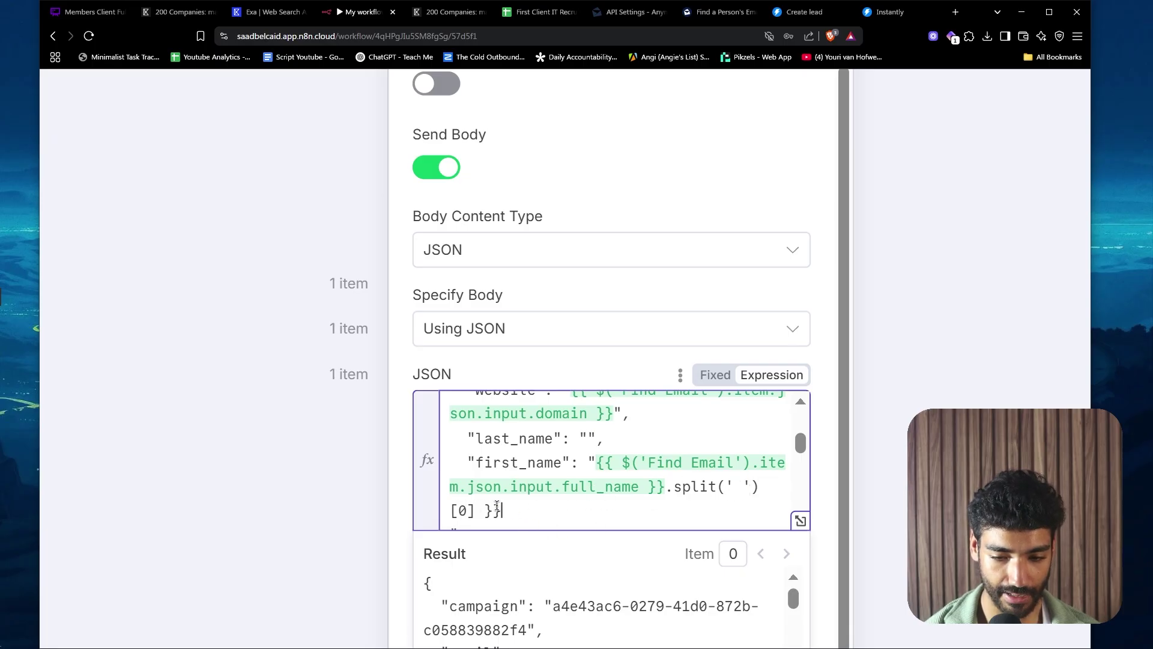
- Copy the first_name expression into the last_name value and change its split index to 1
{"action": "left_click_drag", "start_coordinate": [496, 506], "coordinate": [596, 466]}
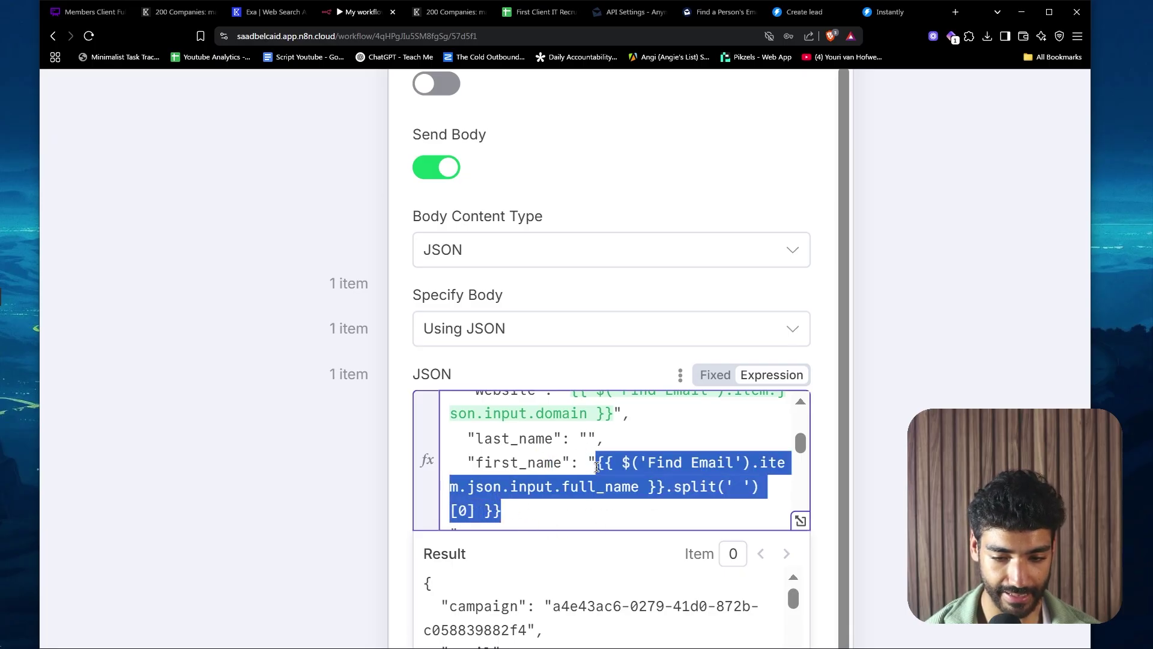
{"action": "left_click", "coordinate": [586, 437]}
{"action": "type", "text": "{{ $('Find Email').item.json.input.full_name }}.split(' ')[0] }}"}
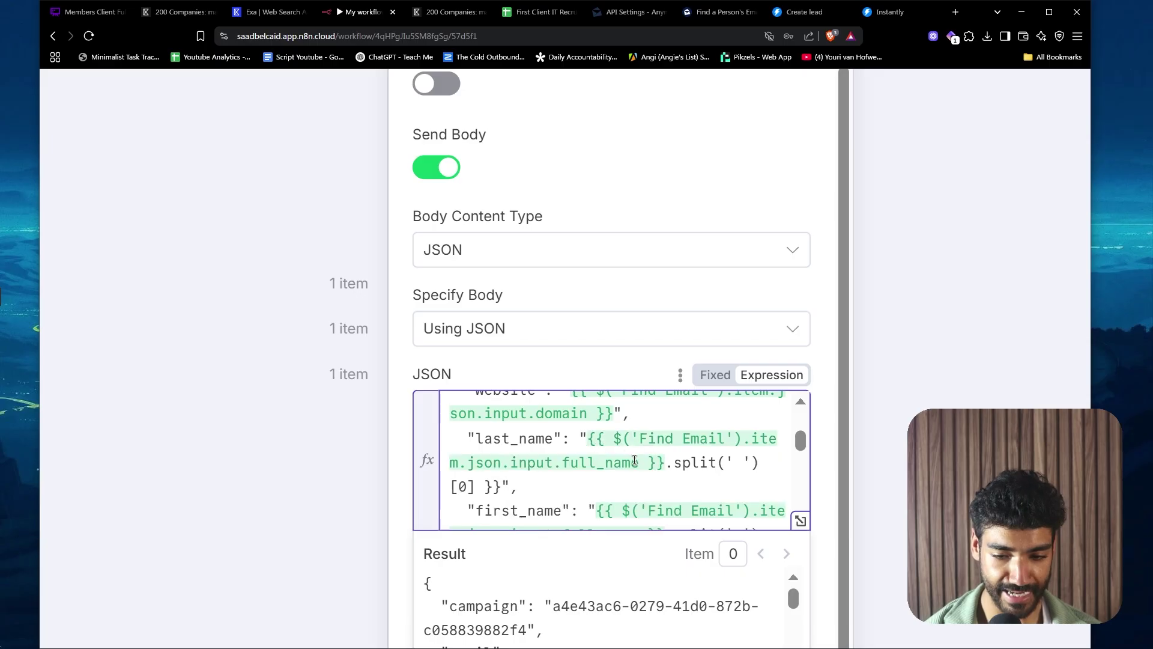
{"action": "left_click", "coordinate": [466, 483]}
{"action": "key", "text": "BackSpace"}
{"action": "type", "text": "1"}
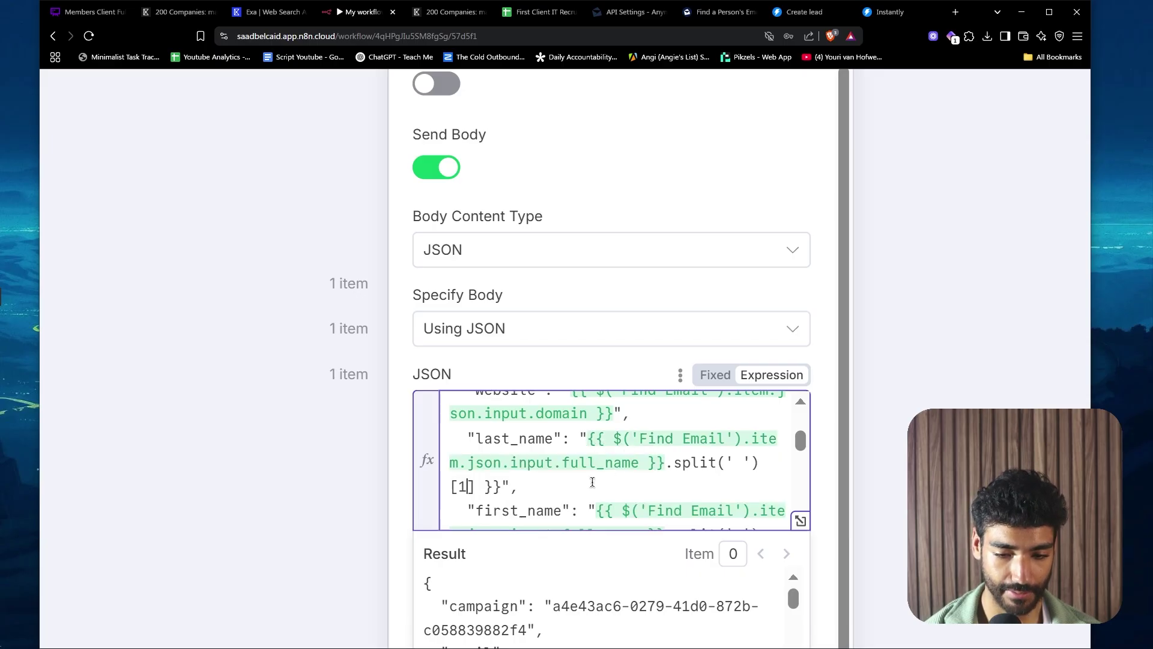
- Delete the fields from lt_interest_status through custom_variables and the phone field, including the trailing comma after company_name
{"action": "scroll", "coordinate": [592, 481], "scroll_direction": "down", "scroll_amount": 1}
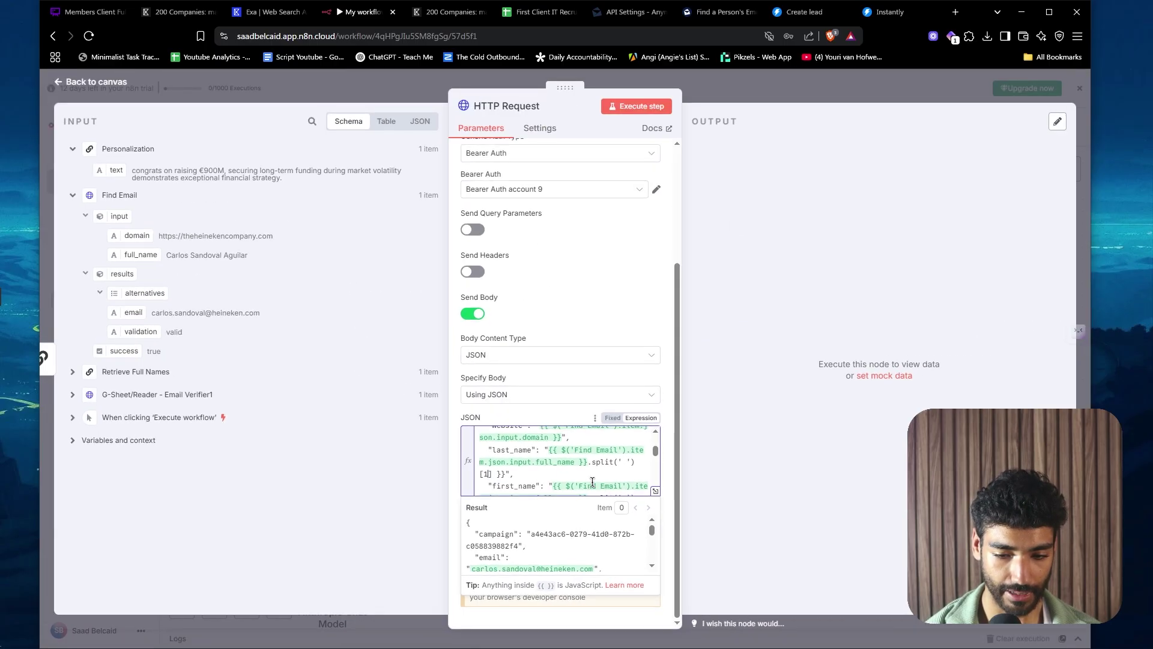
{"action": "scroll", "coordinate": [675, 484], "scroll_direction": "down", "scroll_amount": 2}
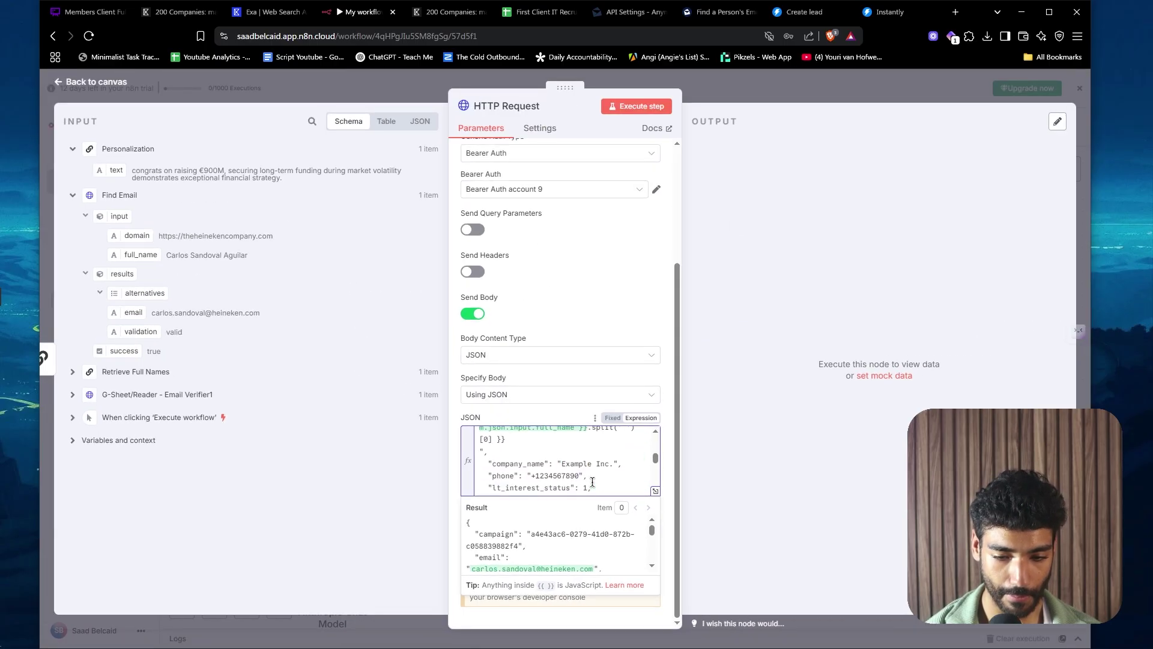
{"action": "scroll", "coordinate": [676, 484], "scroll_direction": "up", "scroll_amount": 3}
{"action": "scroll", "coordinate": [592, 481], "scroll_direction": "down", "scroll_amount": 4}
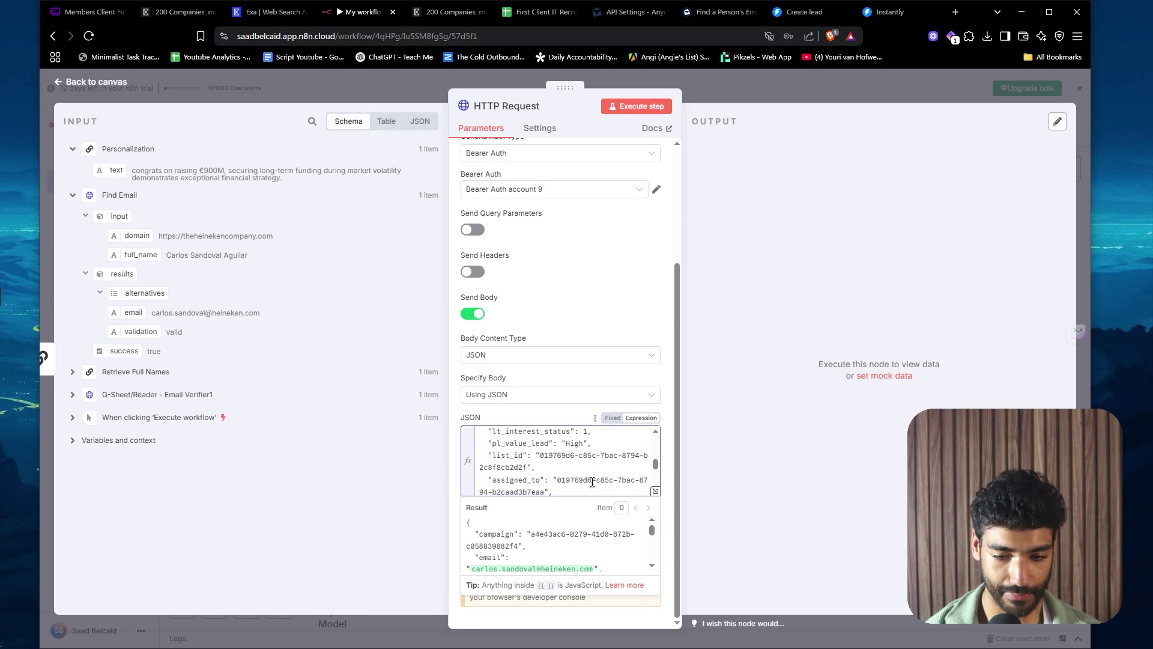
{"action": "scroll", "coordinate": [592, 481], "scroll_direction": "down", "scroll_amount": 2}
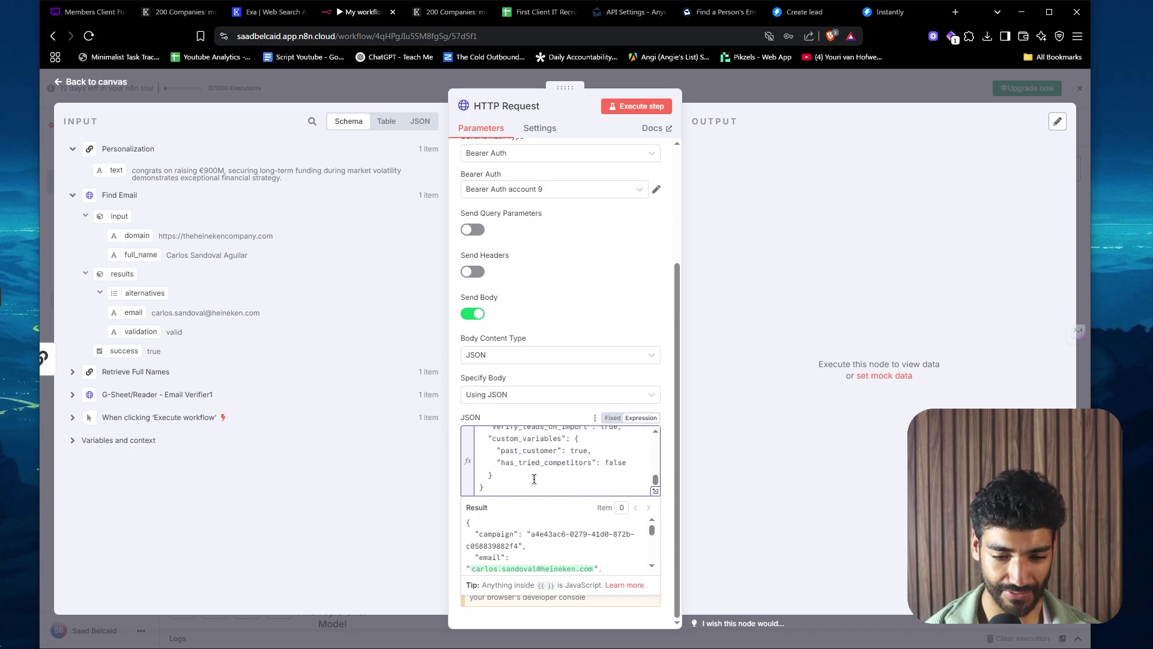
{"action": "left_click_drag", "start_coordinate": [515, 478], "coordinate": [471, 473]}
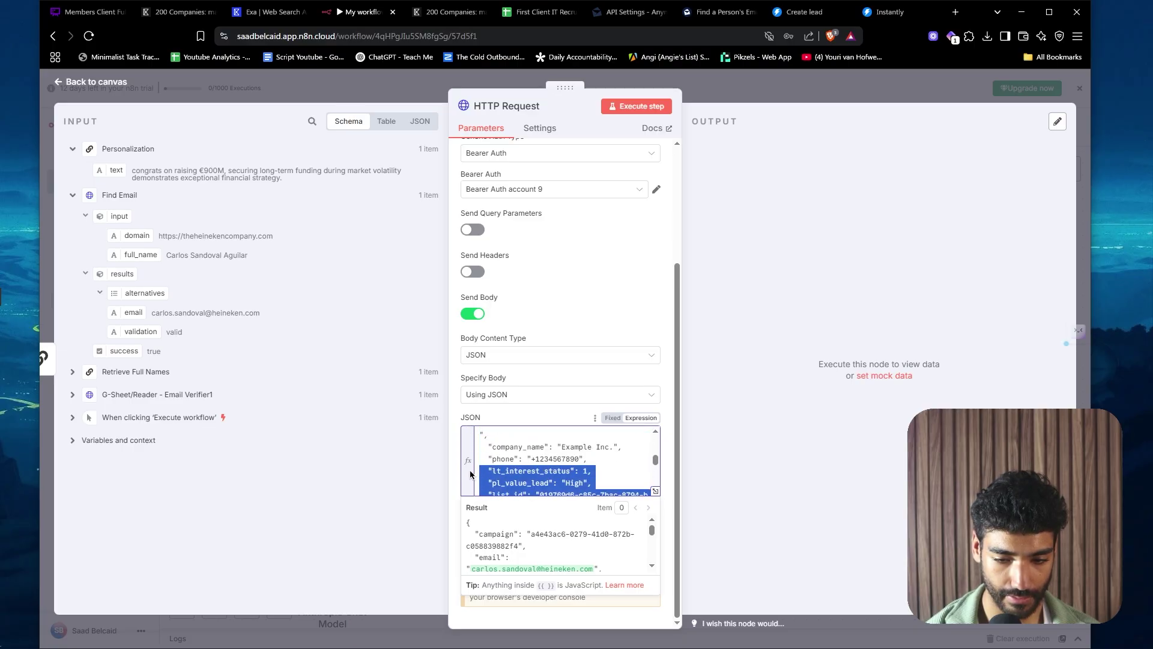
{"action": "key", "text": "BackSpace"}
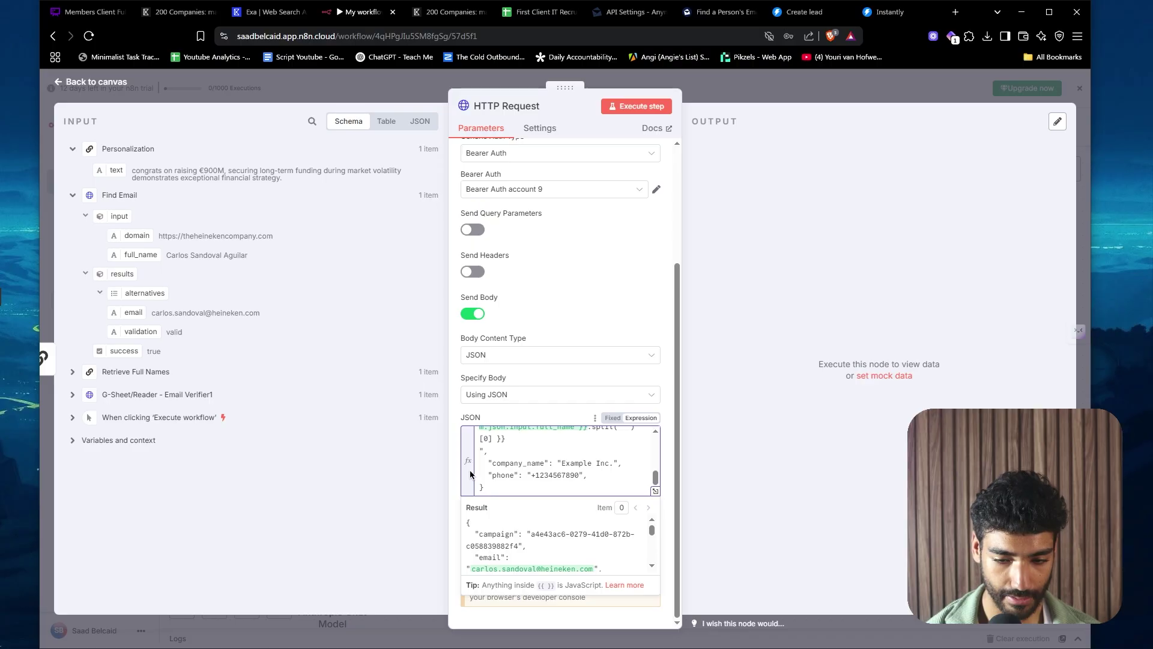
{"action": "left_click_drag", "start_coordinate": [598, 472], "coordinate": [485, 475]}
{"action": "key", "text": "BackSpace"}
{"action": "key", "text": "BackSpace"}
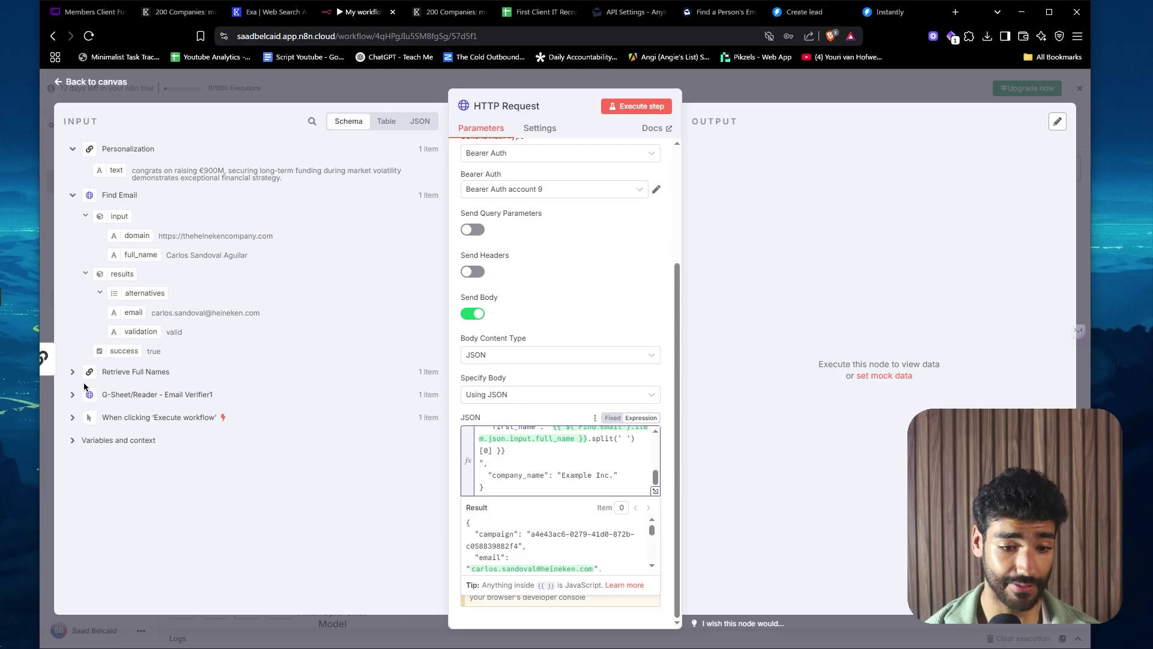
- Replace the sample company_name value with the "Company Name with no LLC, LTD (Result)" field from the G-Sheet/Reader - Email Verifier1 node
{"action": "left_click", "coordinate": [72, 395]}
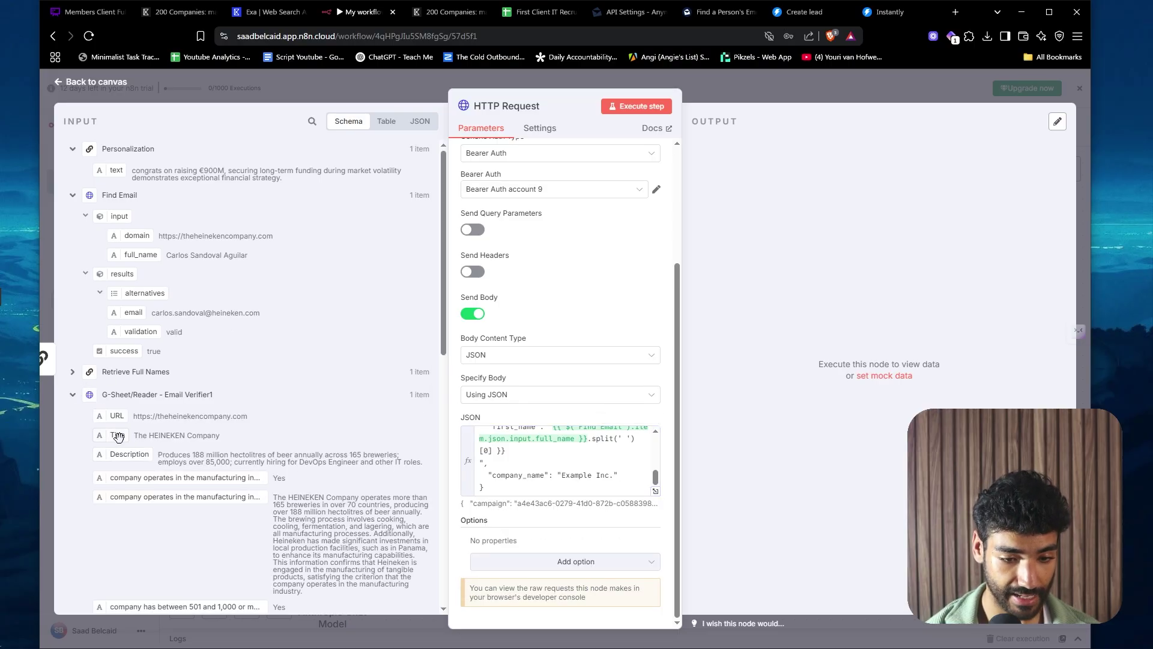
{"action": "scroll", "coordinate": [118, 437], "scroll_direction": "down", "scroll_amount": 10}
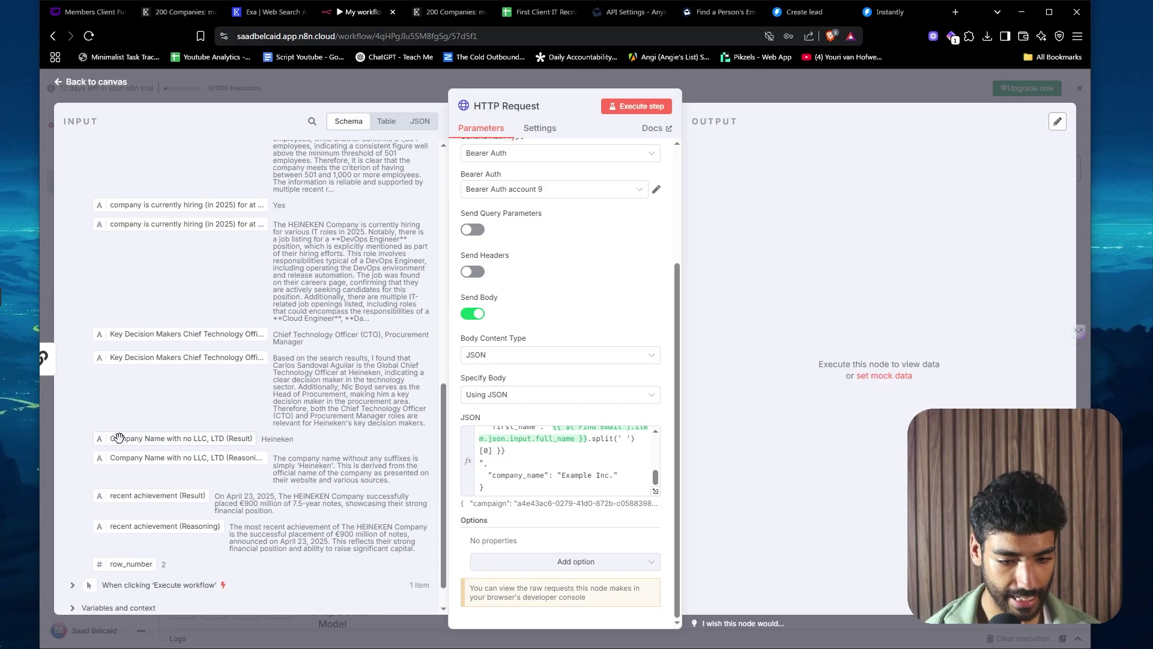
{"action": "left_click_drag", "start_coordinate": [203, 443], "coordinate": [567, 476]}
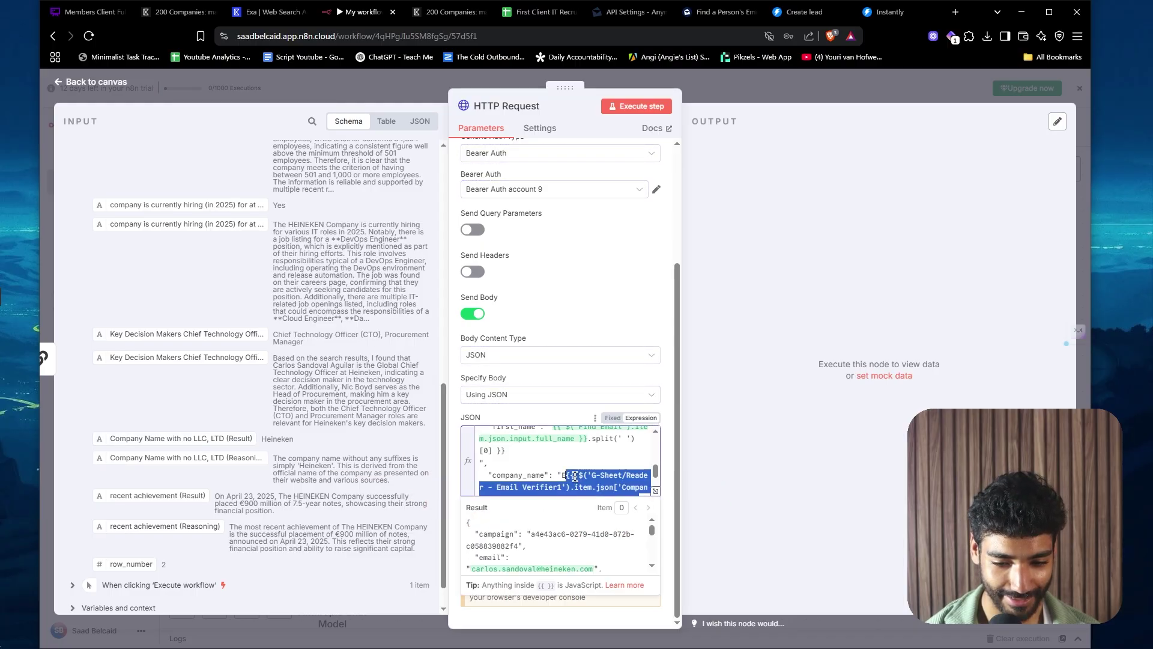
{"action": "key", "text": "ctrl+z"}
{"action": "key", "text": "shift+Right"}
{"action": "key", "text": "shift+Right"}
{"action": "key", "text": "shift+Right"}
{"action": "key", "text": "shift+Right"}
{"action": "key", "text": "shift+Right"}
{"action": "key", "text": "shift+Right"}
{"action": "key", "text": "shift+Right"}
{"action": "key", "text": "shift+Right"}
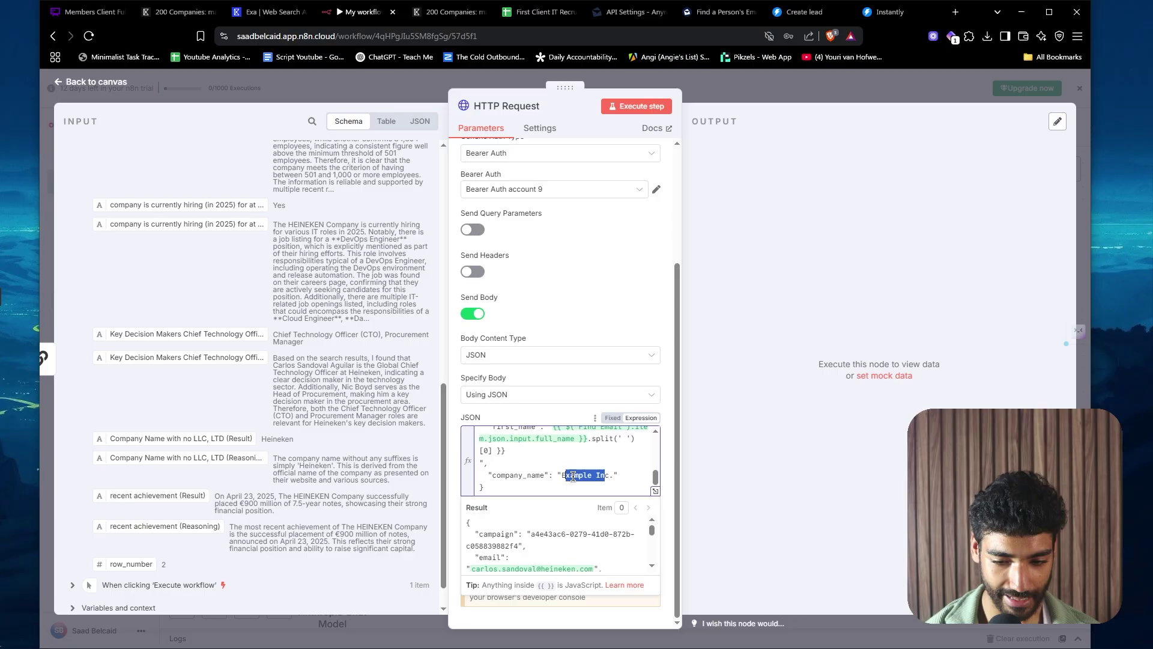
{"action": "key", "text": "BackSpace"}
{"action": "key", "text": "ctrl+v"}
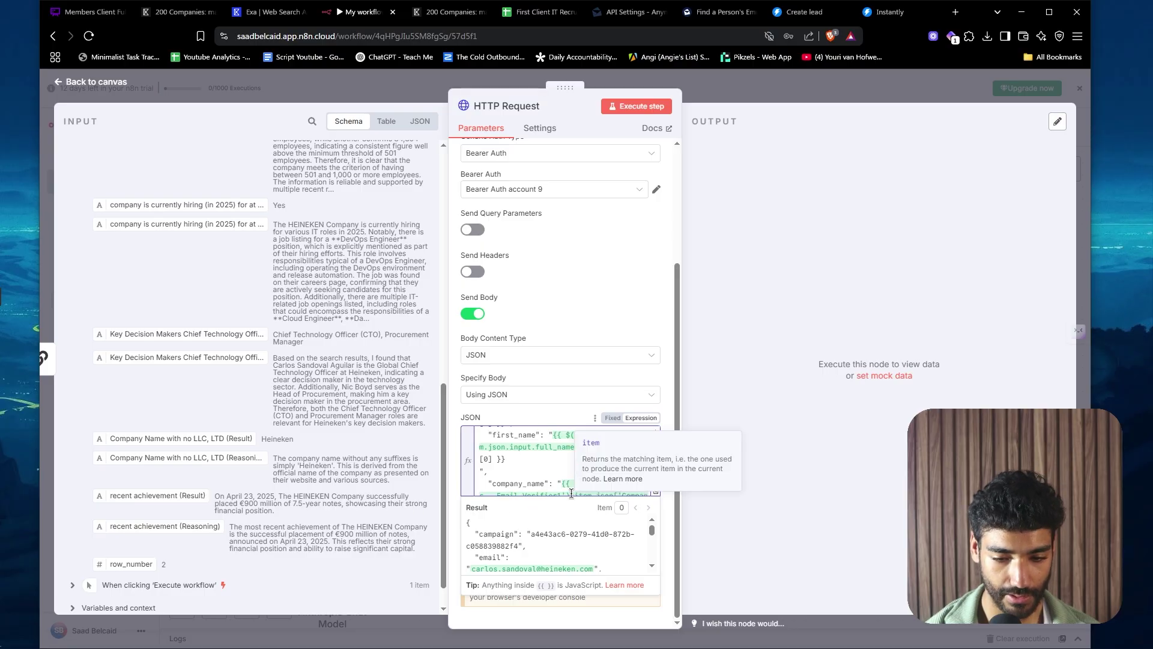
- Execute the HTTP Request step and check the Leads of the FSC IT Recruitment campaign in Instantly
{"action": "scroll", "coordinate": [548, 562], "scroll_direction": "down", "scroll_amount": 3}
{"action": "scroll", "coordinate": [549, 562], "scroll_direction": "down", "scroll_amount": 4}
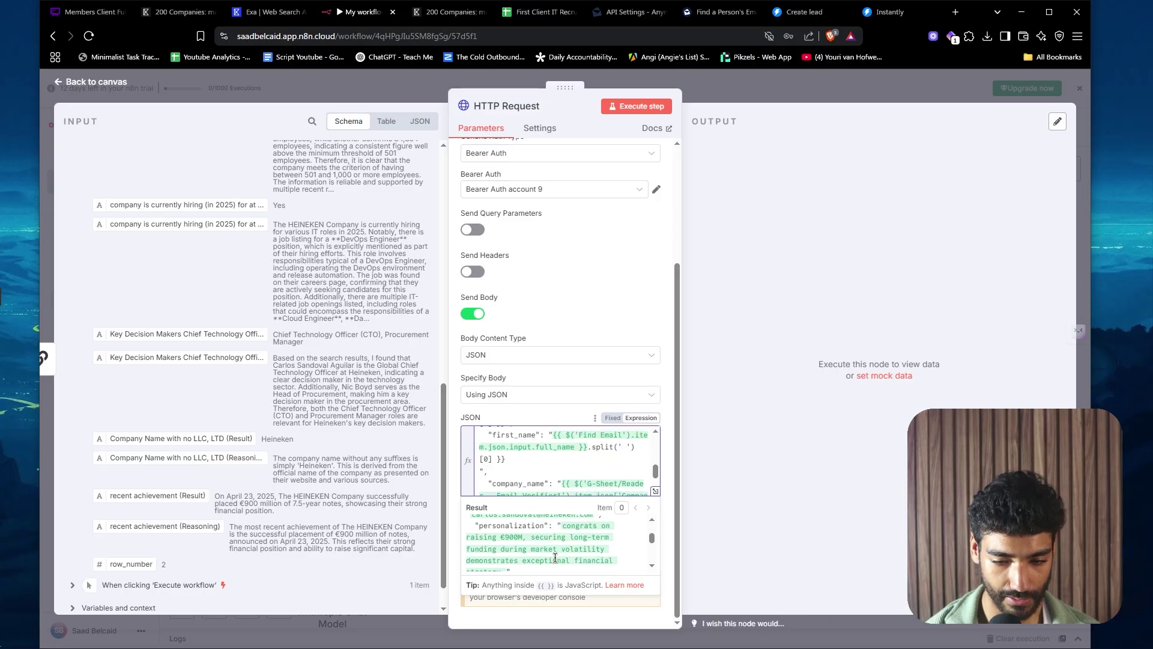
{"action": "left_click", "coordinate": [637, 106]}
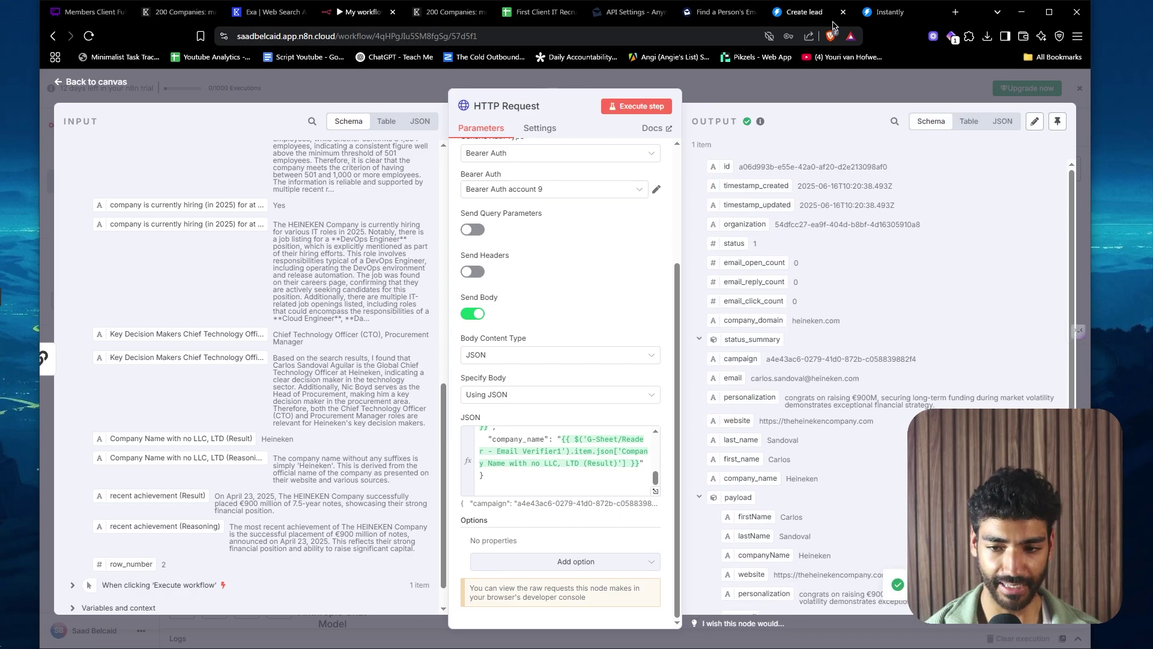
{"action": "left_click", "coordinate": [886, 13]}
{"action": "left_click", "coordinate": [292, 167]}
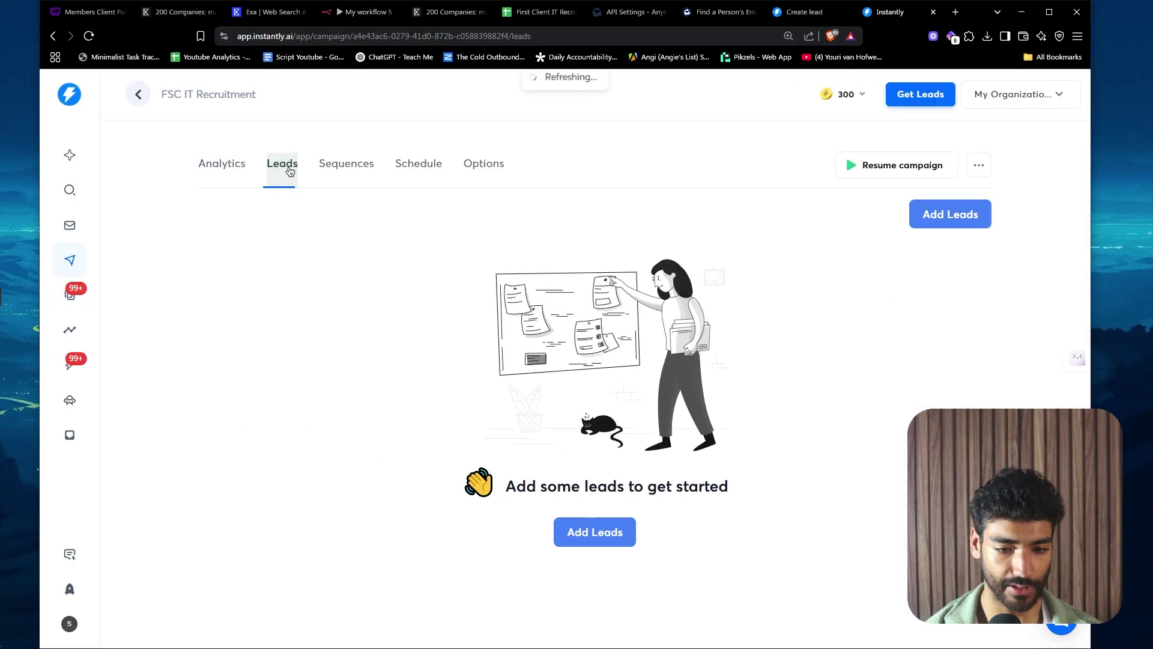
- Enter {{personalization}} as the body of the Step 1 email in the campaign's sequence
{"action": "left_click", "coordinate": [361, 161]}
{"action": "left_click", "coordinate": [546, 304]}
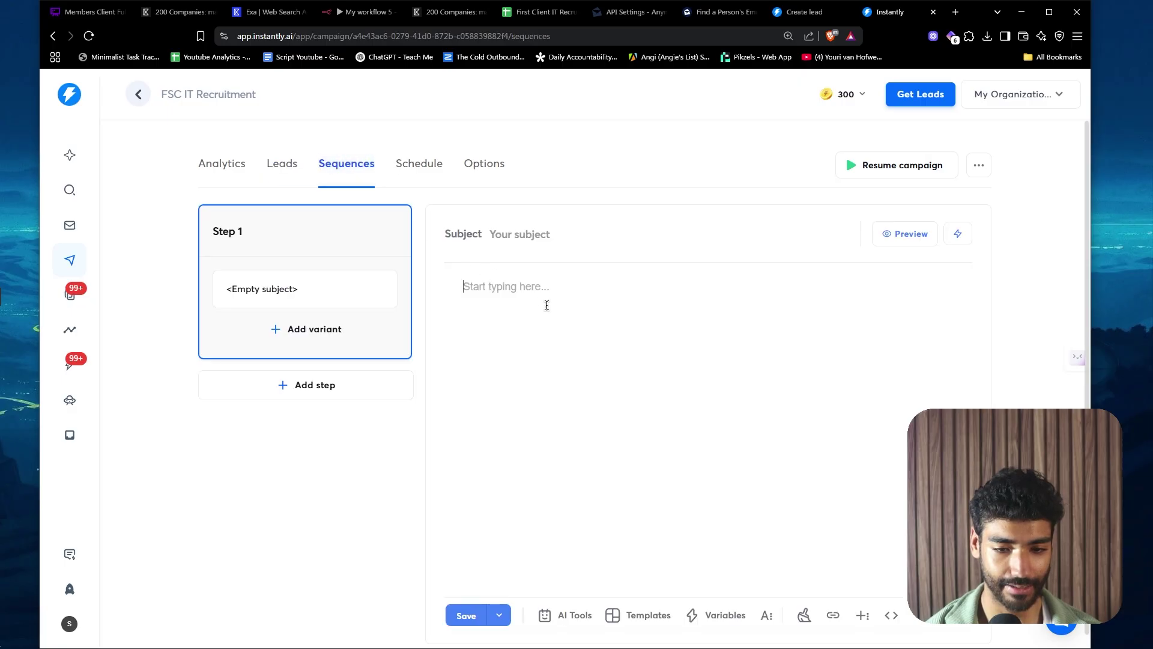
{"action": "type", "text": "{{personaliza"}
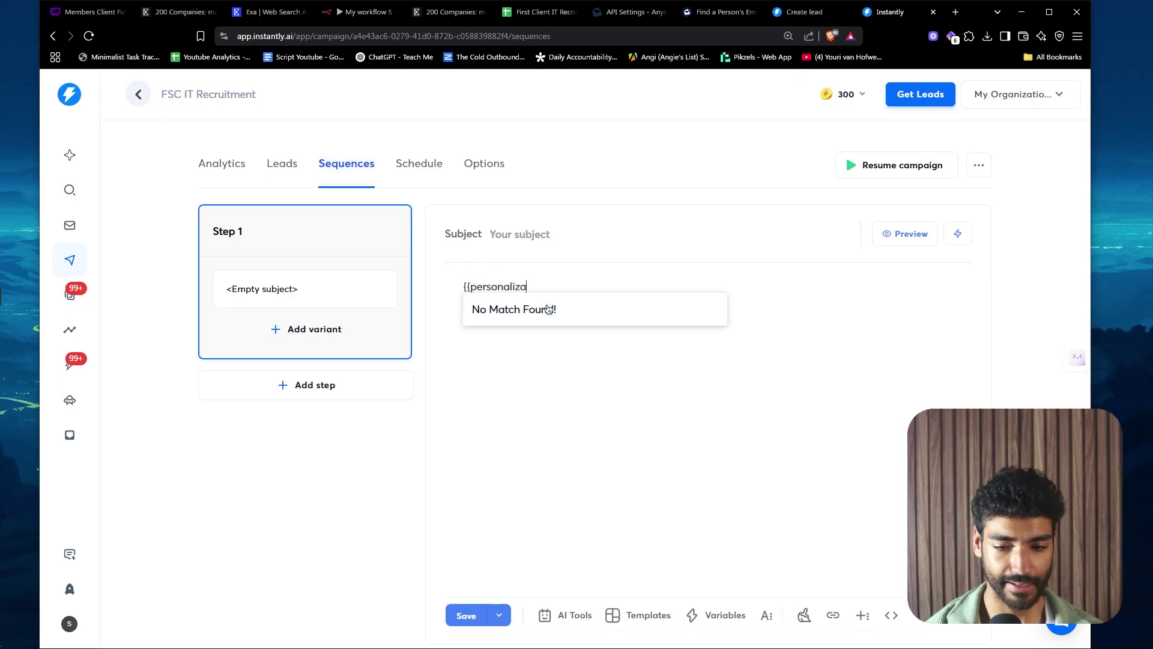
{"action": "type", "text": "tion}}"}
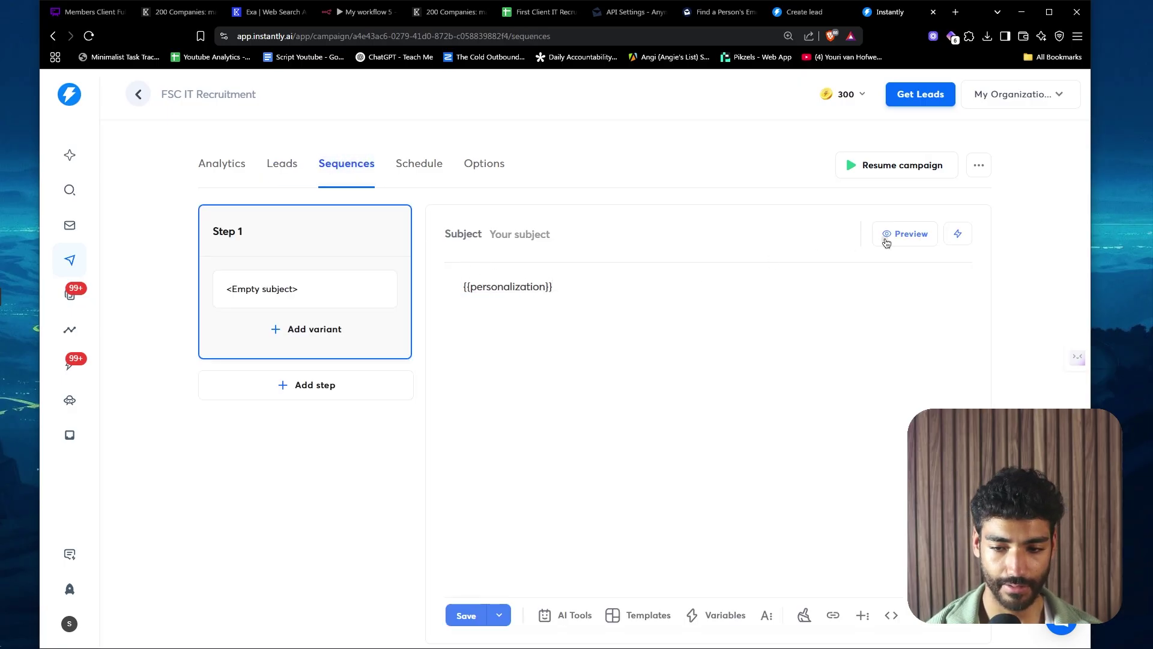
- Preview the Step 1 email, and insert "Hey {{firstName}}, " before {{personalization}} in its body
{"action": "left_click", "coordinate": [888, 239]}
{"action": "left_click", "coordinate": [988, 289]}
{"action": "key", "text": "ctrl+a"}
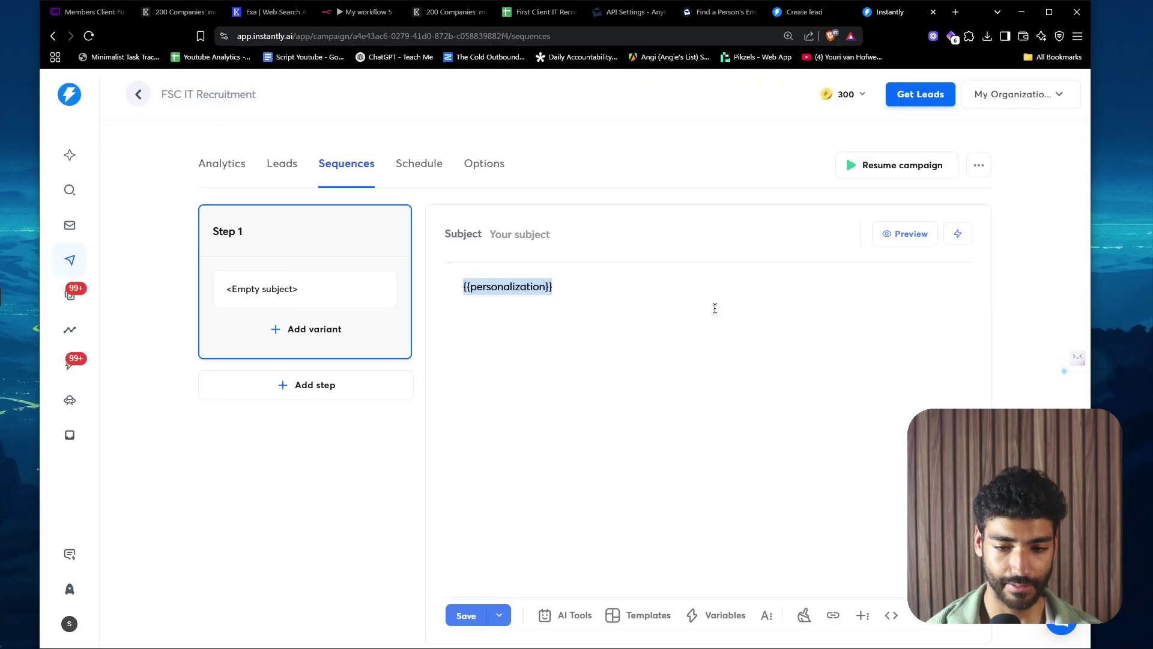
{"action": "key", "text": "Left"}
{"action": "type", "text": "Hey {{f"}
{"action": "type", "text": "irstName}},"}
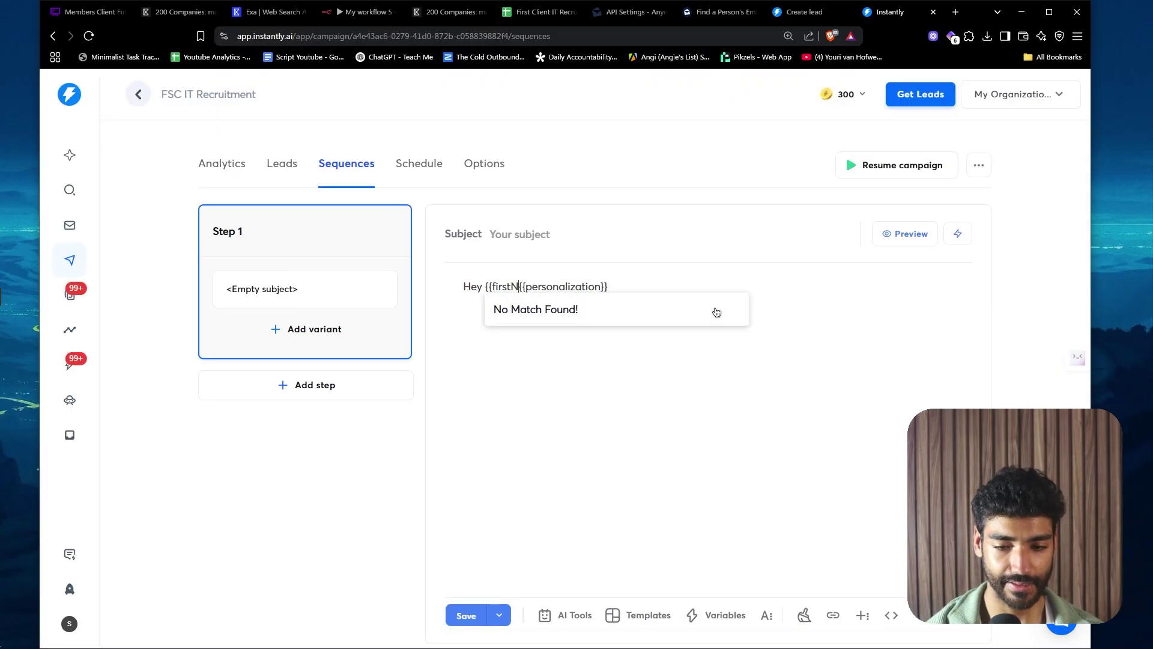
- Preview the Step 1 email to check how the greeting and personalization line read for the lead
{"action": "left_click", "coordinate": [877, 234]}
{"action": "left_click_drag", "start_coordinate": [459, 269], "coordinate": [685, 299]}
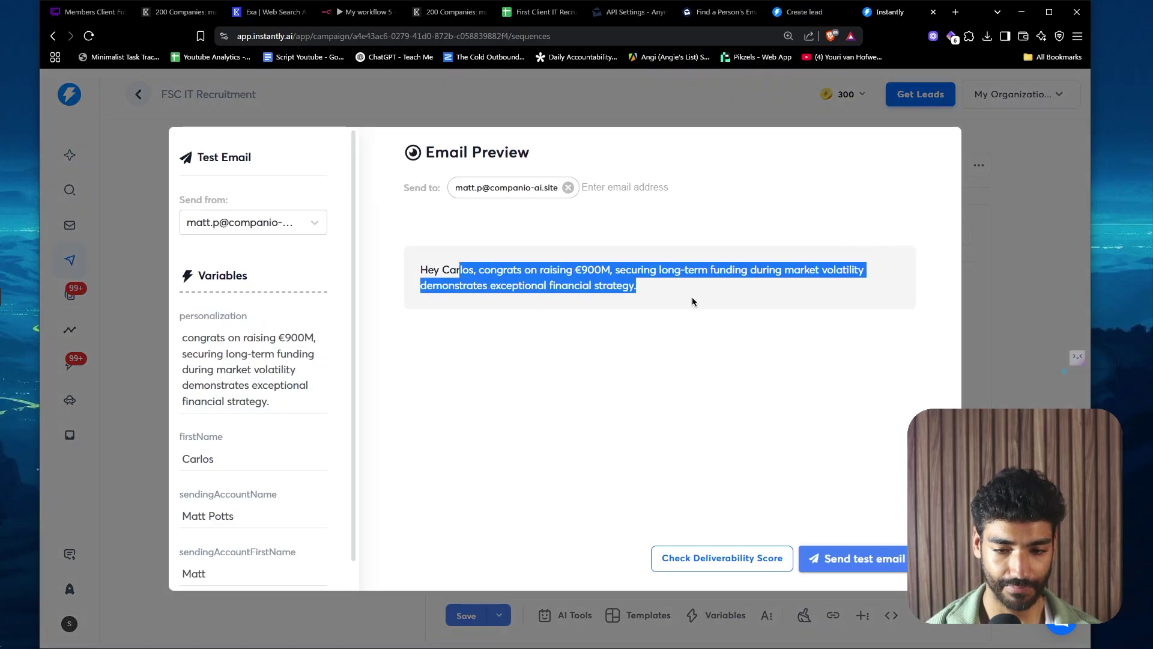
{"action": "left_click", "coordinate": [688, 299]}
{"action": "left_click", "coordinate": [997, 306]}
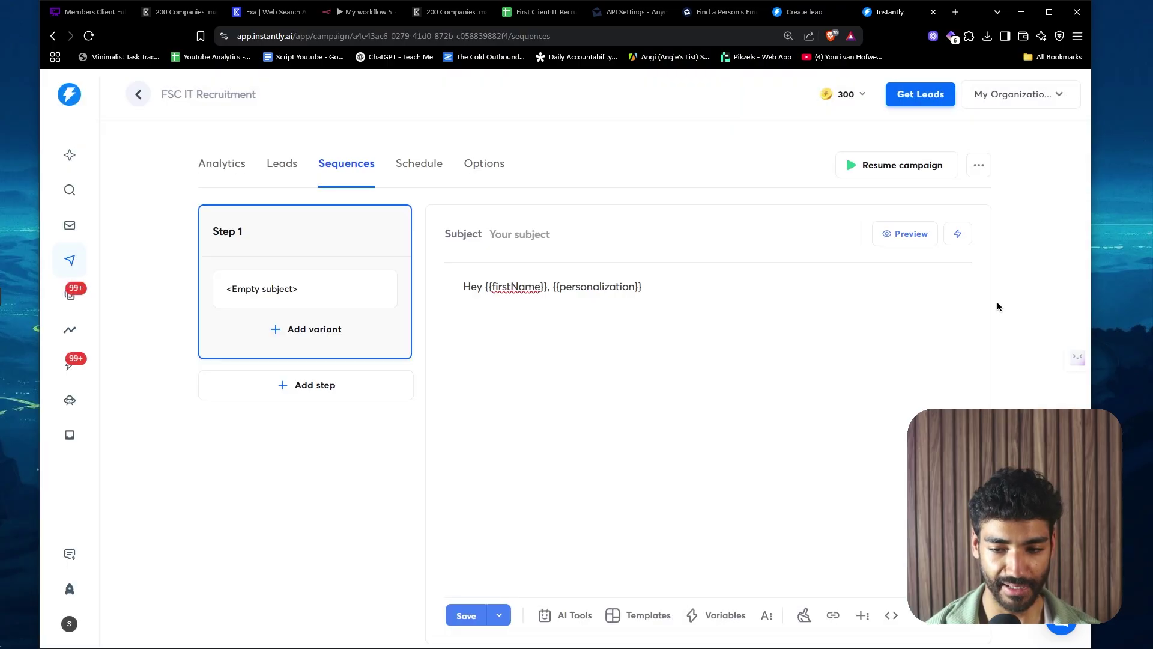
- Copy the pitch from "I work with a recruiting firm" through "Best," on the Whimsical board into the Instantly email, a blank line below the greeting
{"action": "left_click", "coordinate": [684, 306]}
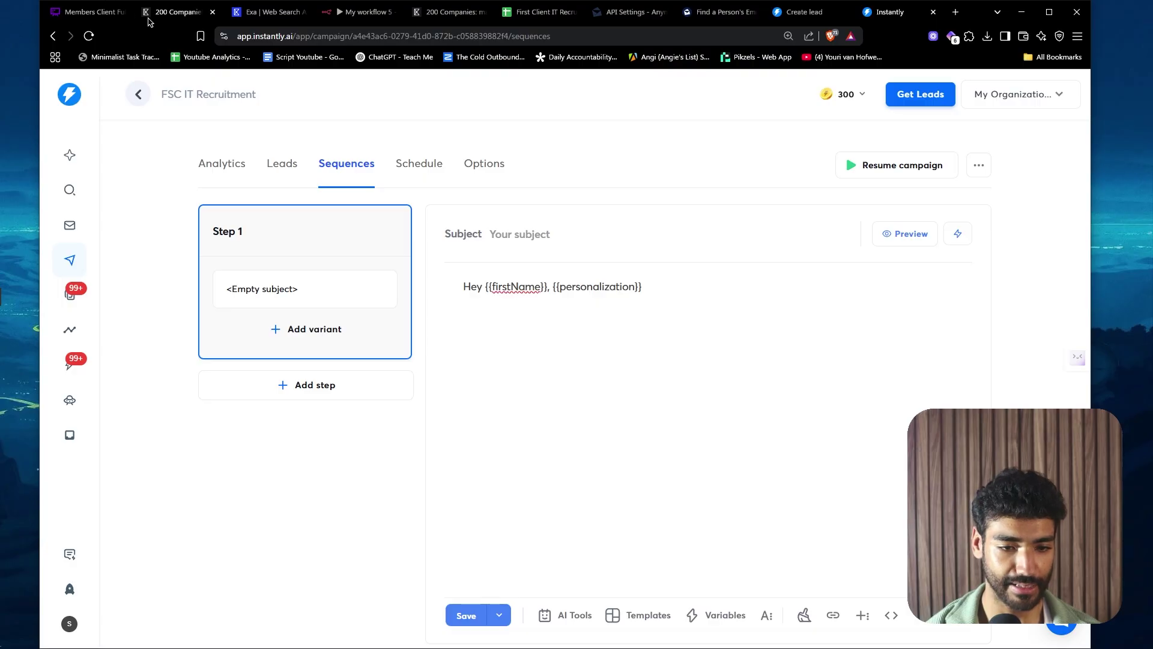
{"action": "left_click", "coordinate": [111, 14]}
{"action": "scroll", "coordinate": [691, 444], "scroll_direction": "right", "scroll_amount": 2}
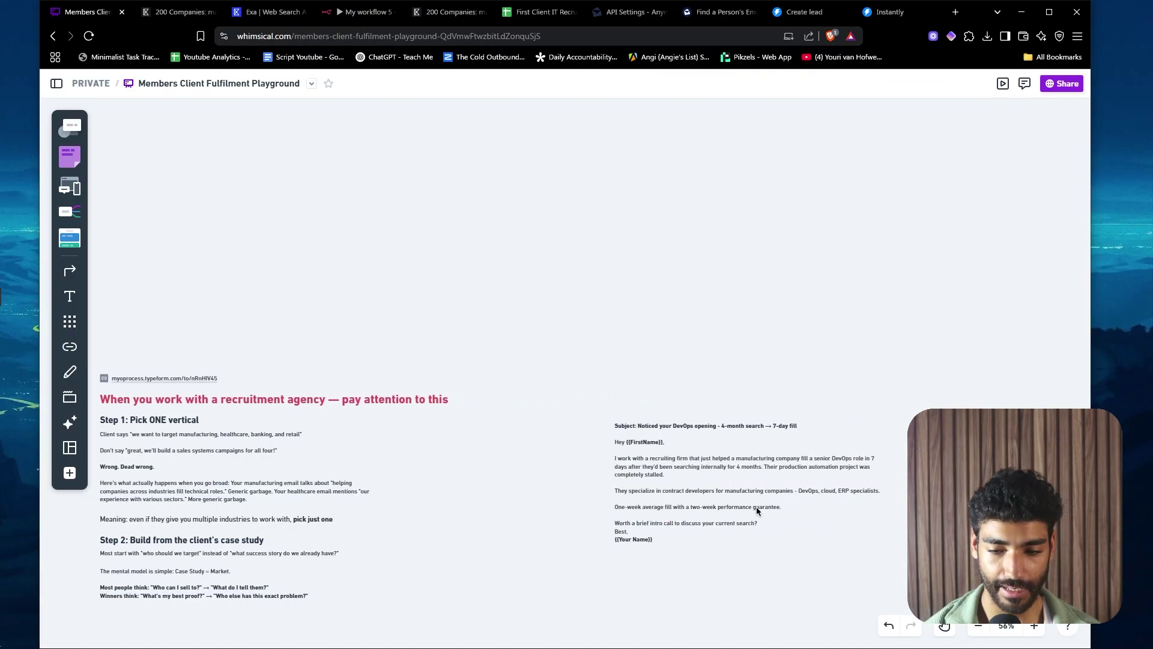
{"action": "scroll", "coordinate": [758, 508], "scroll_direction": "up", "scroll_amount": 5}
{"action": "left_click", "coordinate": [578, 471]}
{"action": "left_click", "coordinate": [561, 549]}
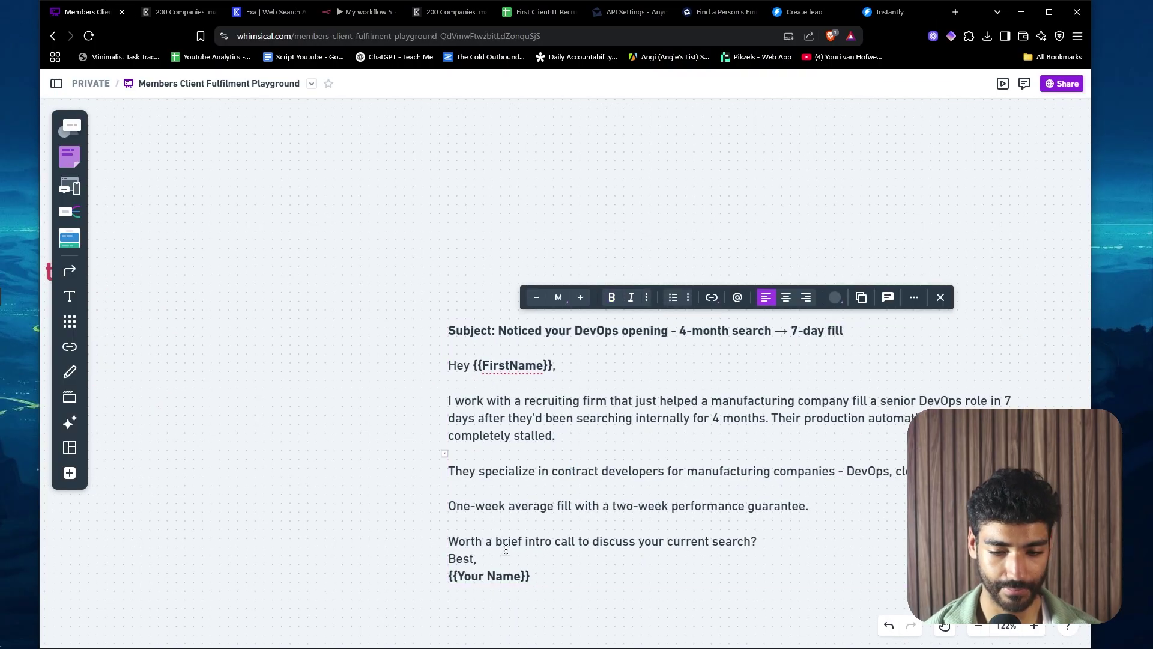
{"action": "left_click_drag", "start_coordinate": [506, 552], "coordinate": [451, 397]}
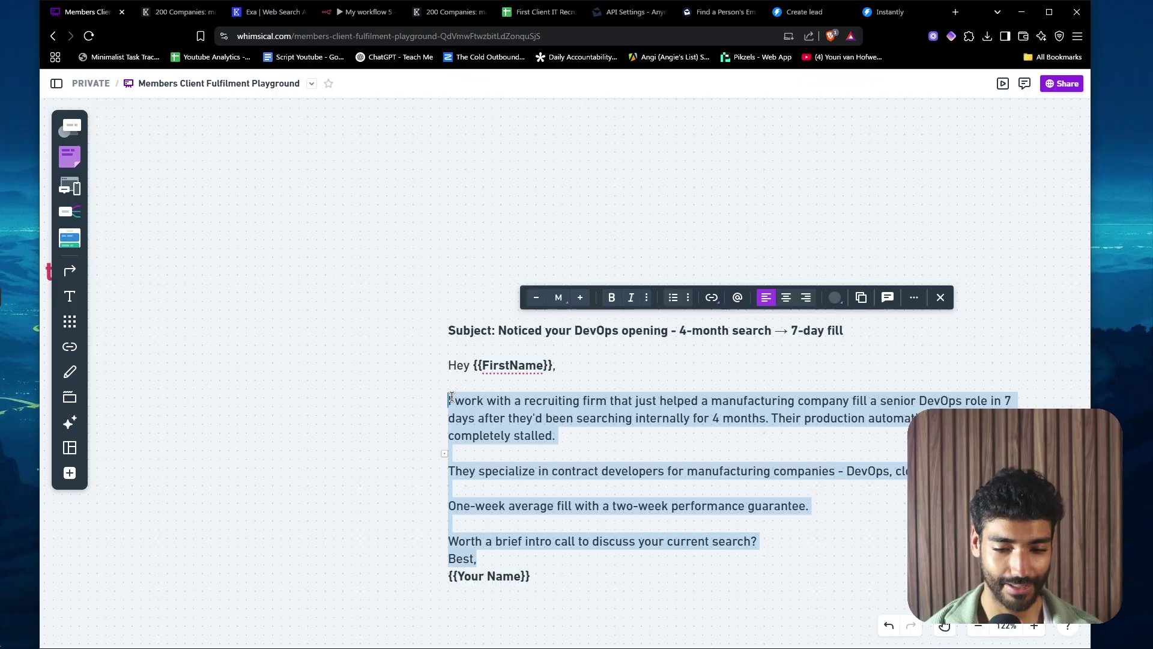
{"action": "key", "text": "ctrl+c"}
{"action": "left_click", "coordinate": [889, 12]}
{"action": "key", "text": "ctrl+v"}
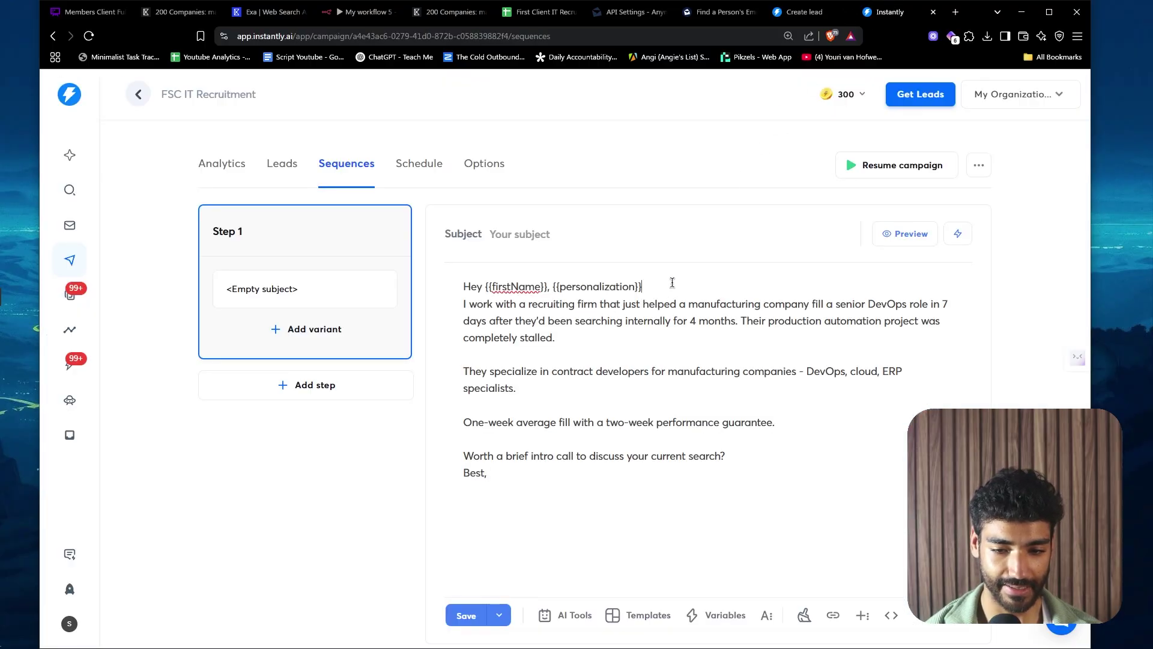
{"action": "key", "text": "Return"}
- Preview the complete Step 1 email, review its specialization and intro call lines, and save the campaign sequence
{"action": "left_click", "coordinate": [895, 239]}
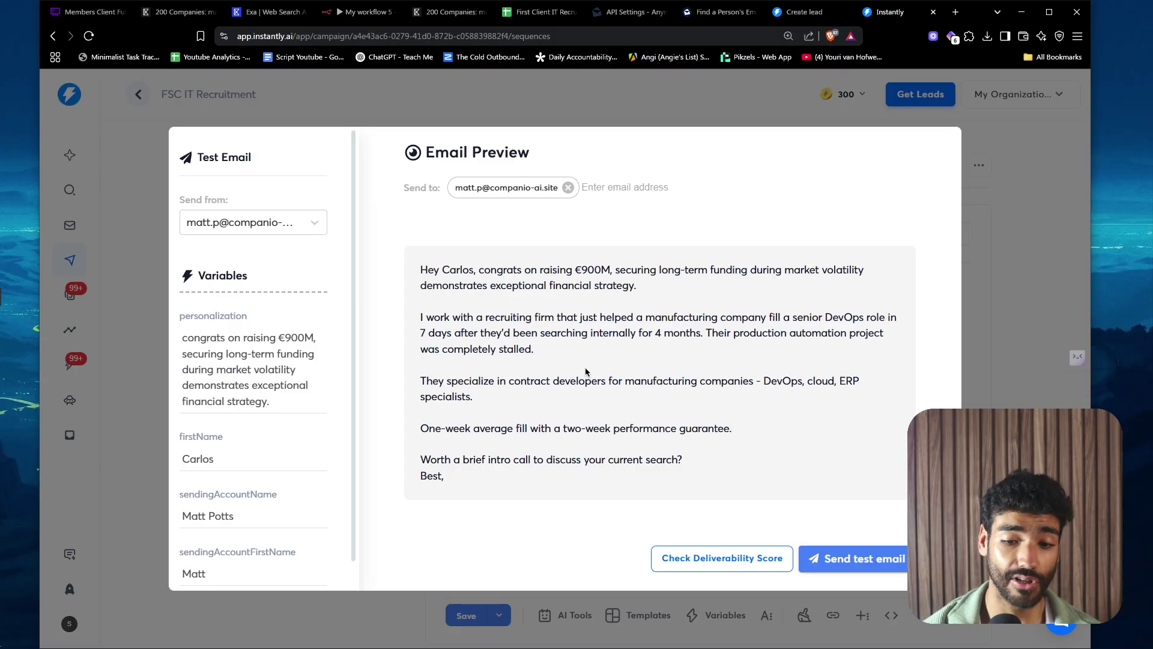
{"action": "triple_click", "coordinate": [631, 378]}
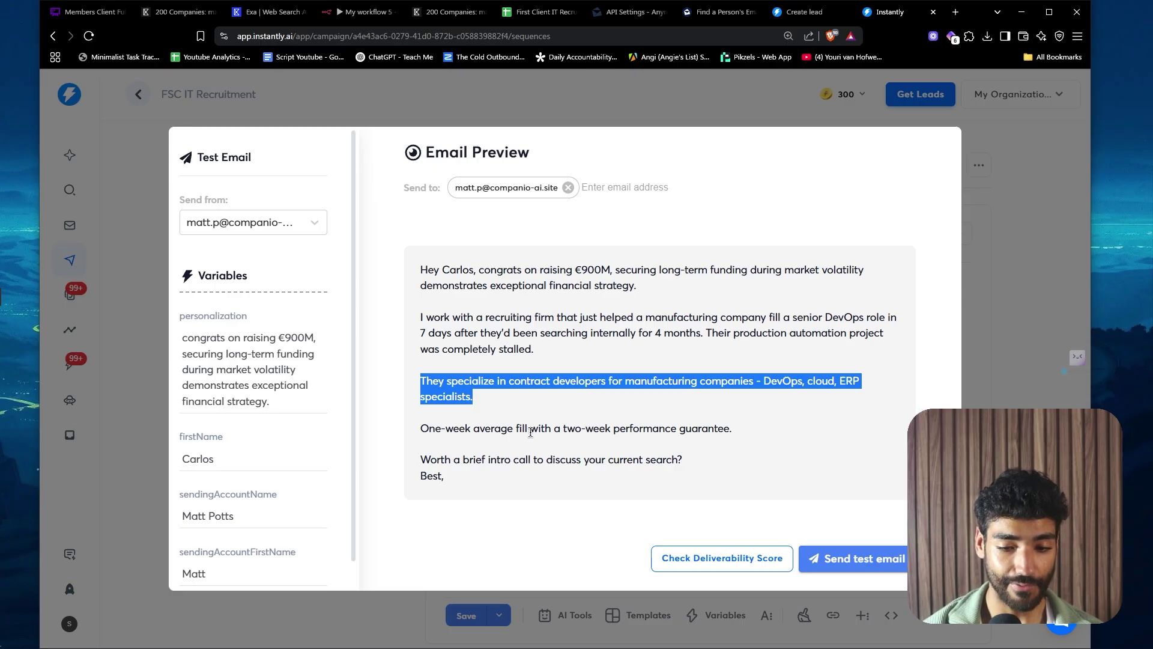
{"action": "triple_click", "coordinate": [671, 459]}
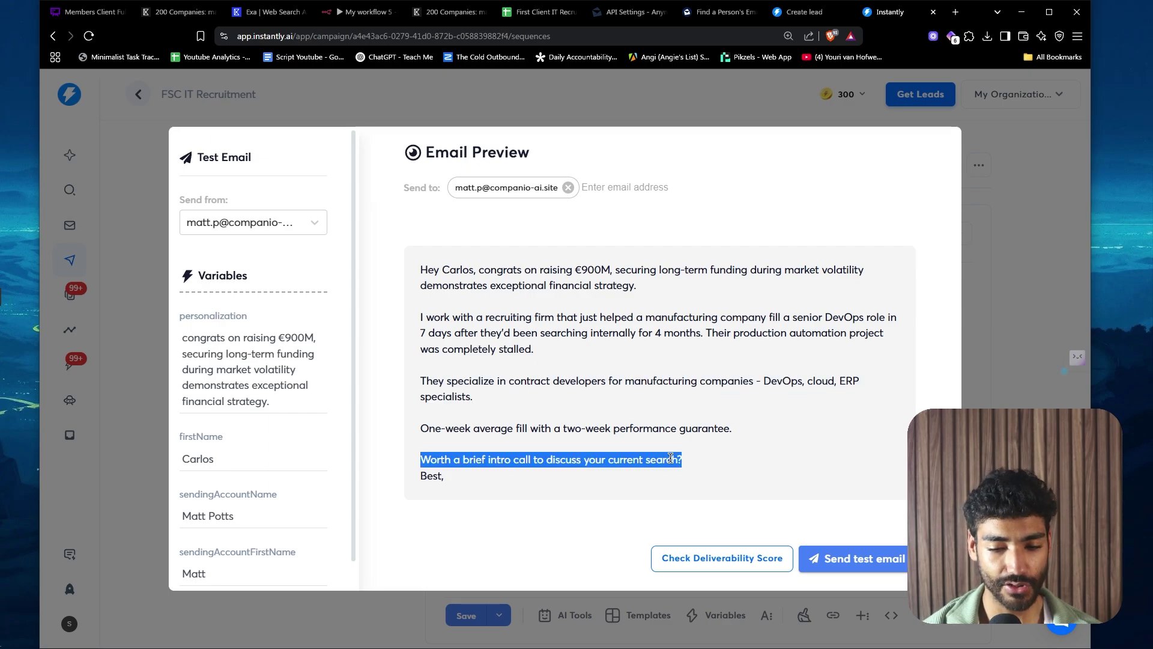
{"action": "left_click", "coordinate": [1009, 381]}
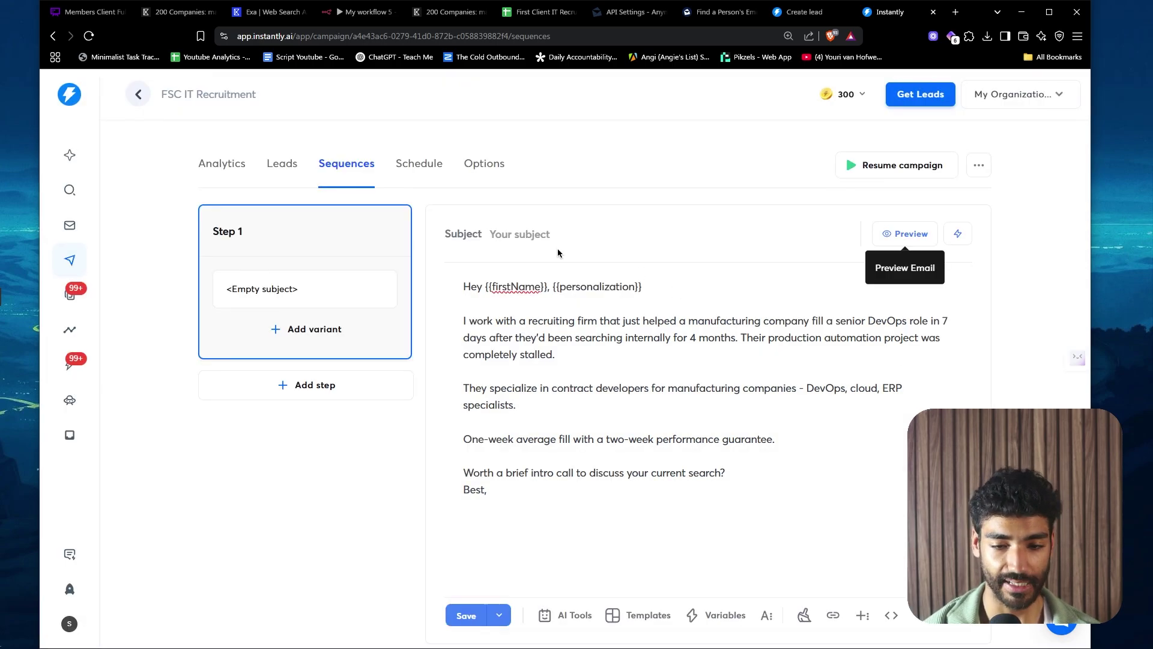
{"action": "left_click", "coordinate": [468, 614]}
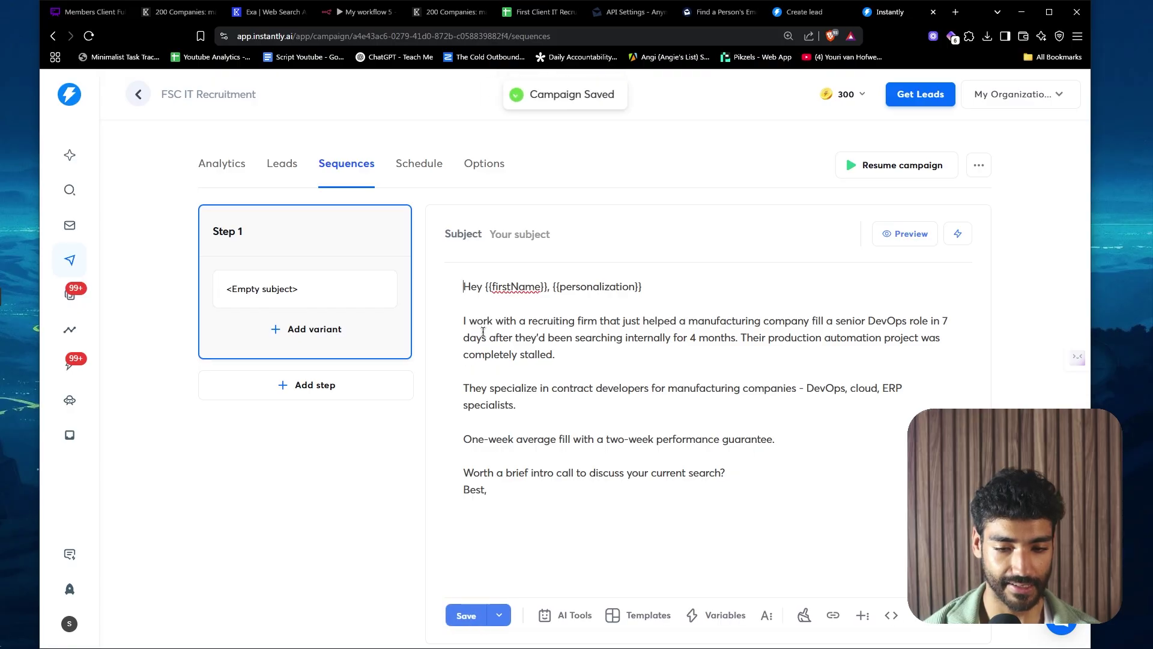
- Switch to the n8n workflow and delete the G-Sheet/Reader - Email Verifier1 node
{"action": "key", "text": "ctrl+4"}
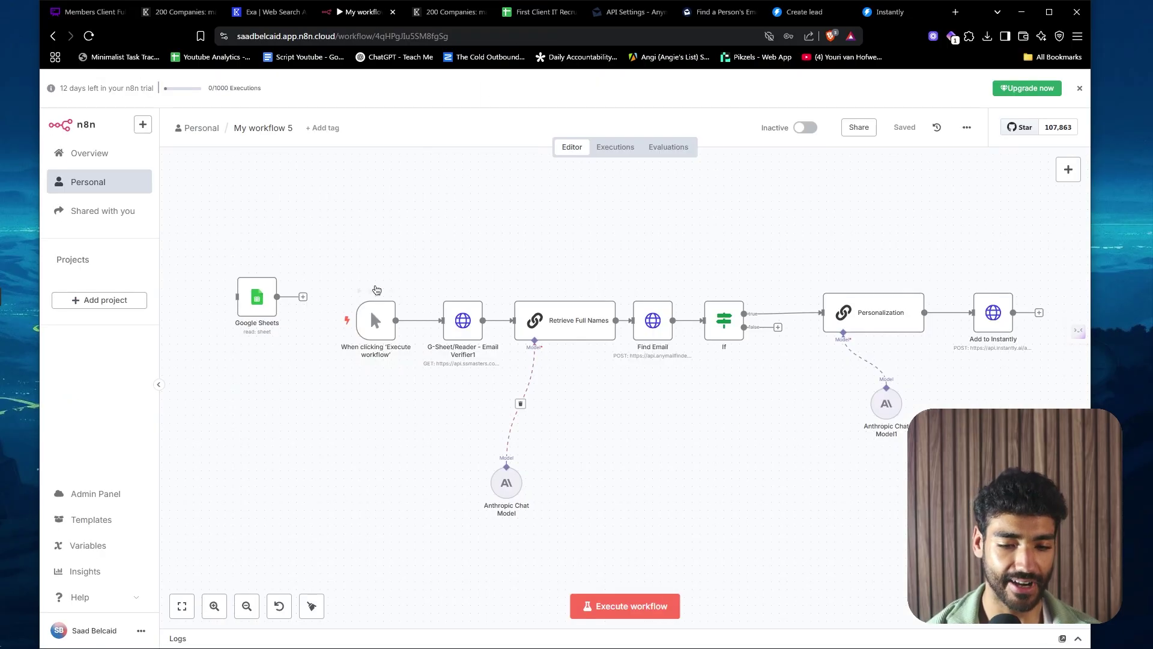
{"action": "scroll", "coordinate": [379, 324], "scroll_direction": "up", "scroll_amount": 1}
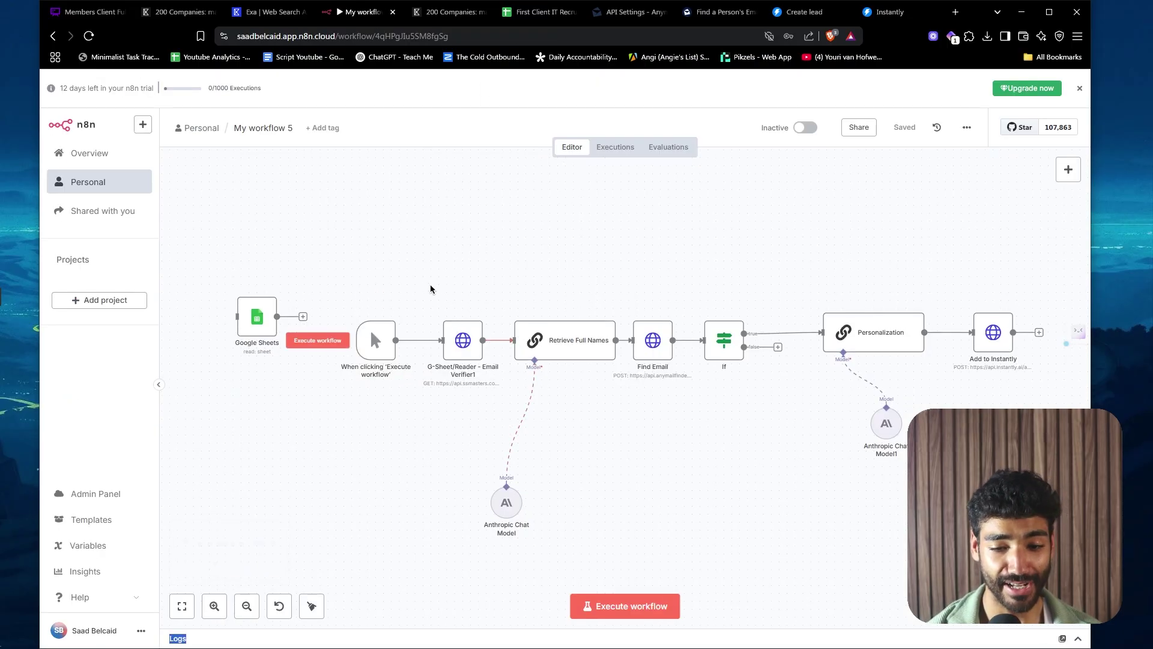
{"action": "left_click_drag", "start_coordinate": [430, 284], "coordinate": [498, 408]}
{"action": "key", "text": "Delete"}
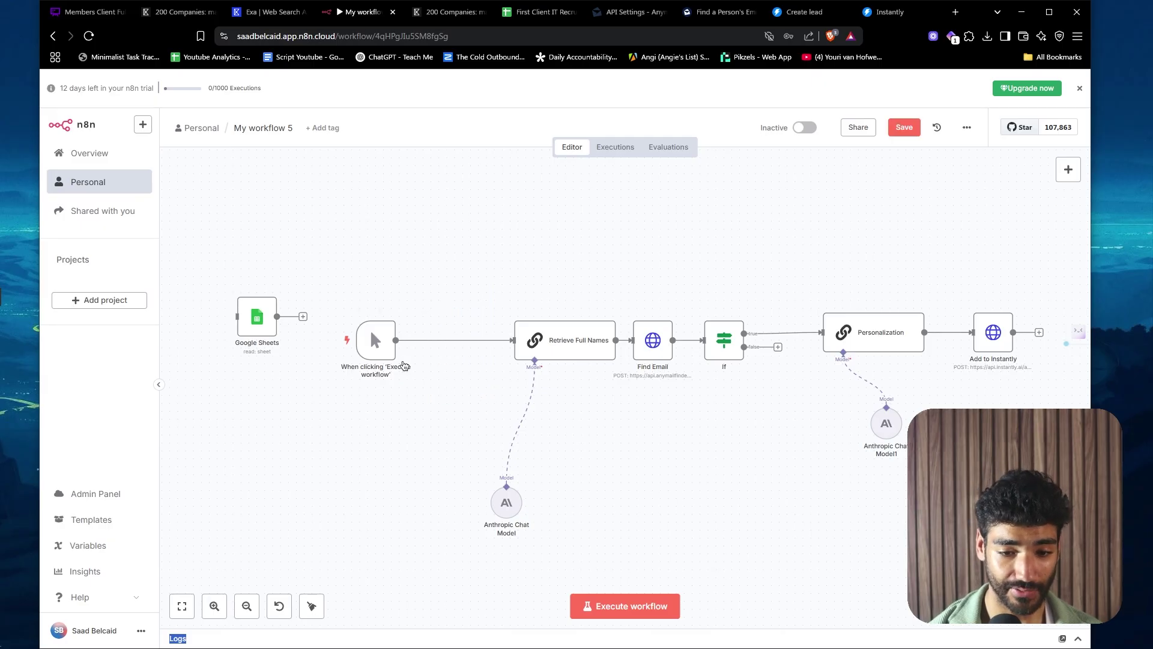
- Move the Google Sheets node between the manual trigger and Retrieve Full Names, and connect it to both
{"action": "left_click_drag", "start_coordinate": [268, 308], "coordinate": [453, 340]}
{"action": "left_click", "coordinate": [460, 340]}
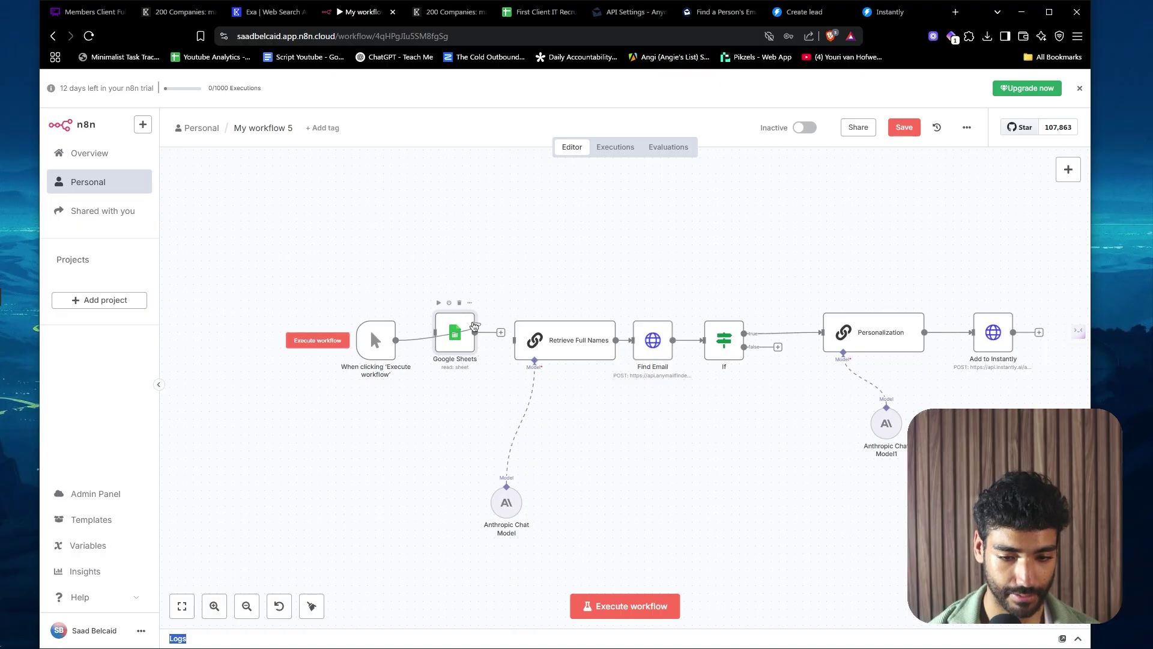
{"action": "left_click", "coordinate": [422, 342]}
{"action": "key", "text": "Escape"}
{"action": "left_click_drag", "start_coordinate": [505, 337], "coordinate": [514, 340]}
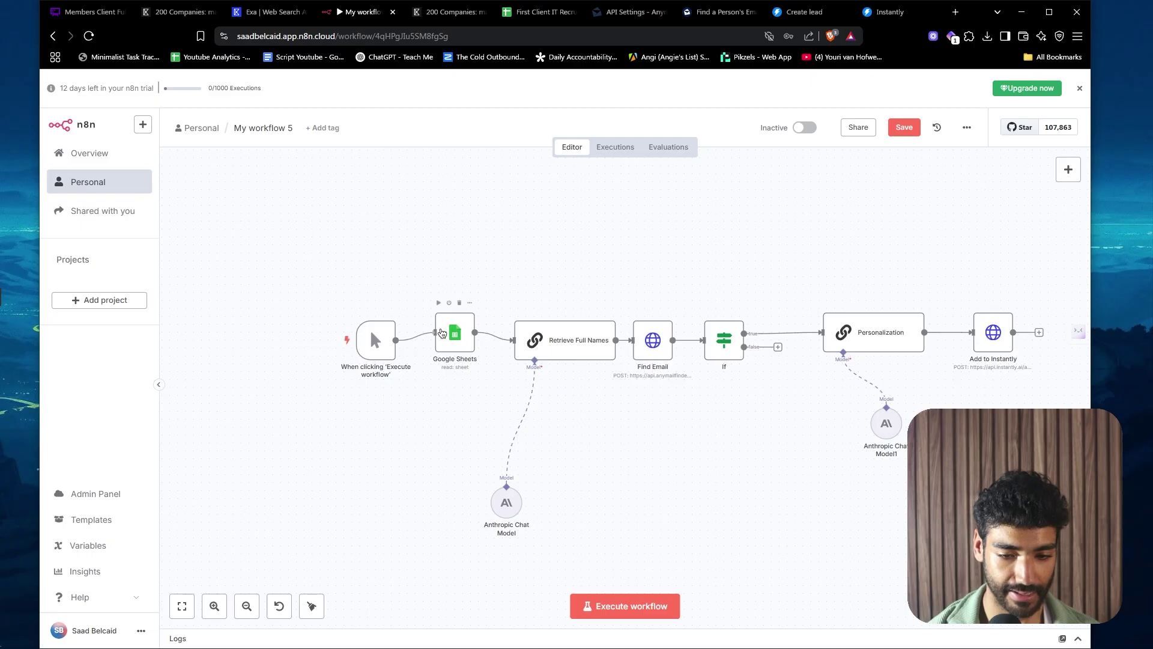
- Switch to the Members Client Fulfilment Playground board in Whimsical
{"action": "key", "text": "ctrl+1"}
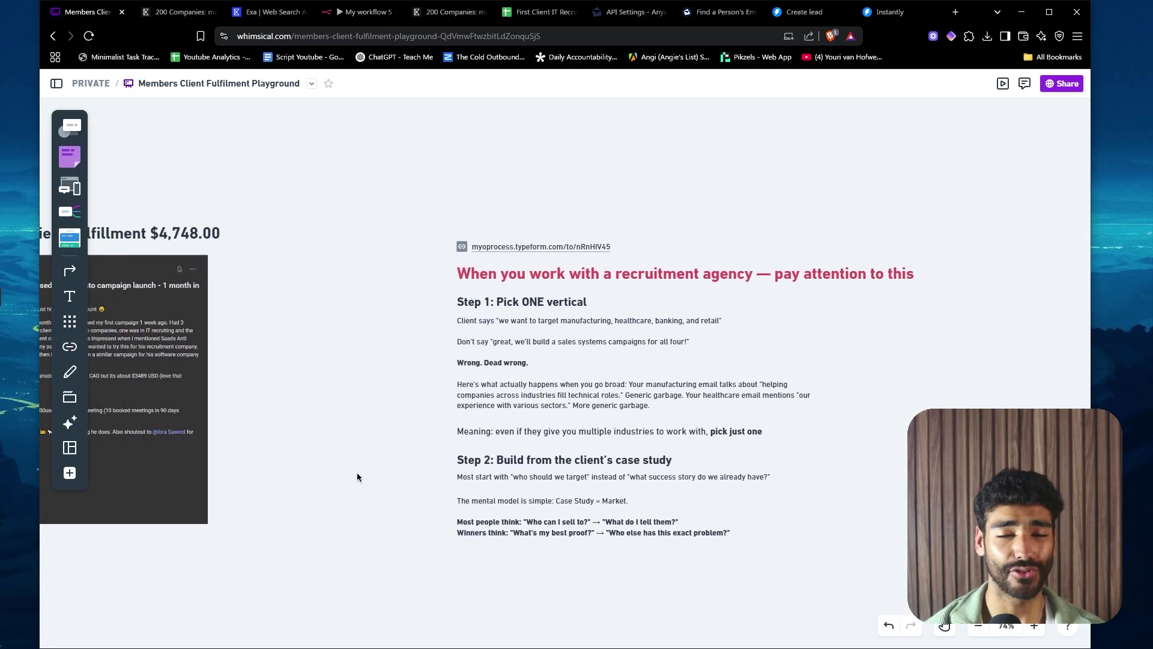